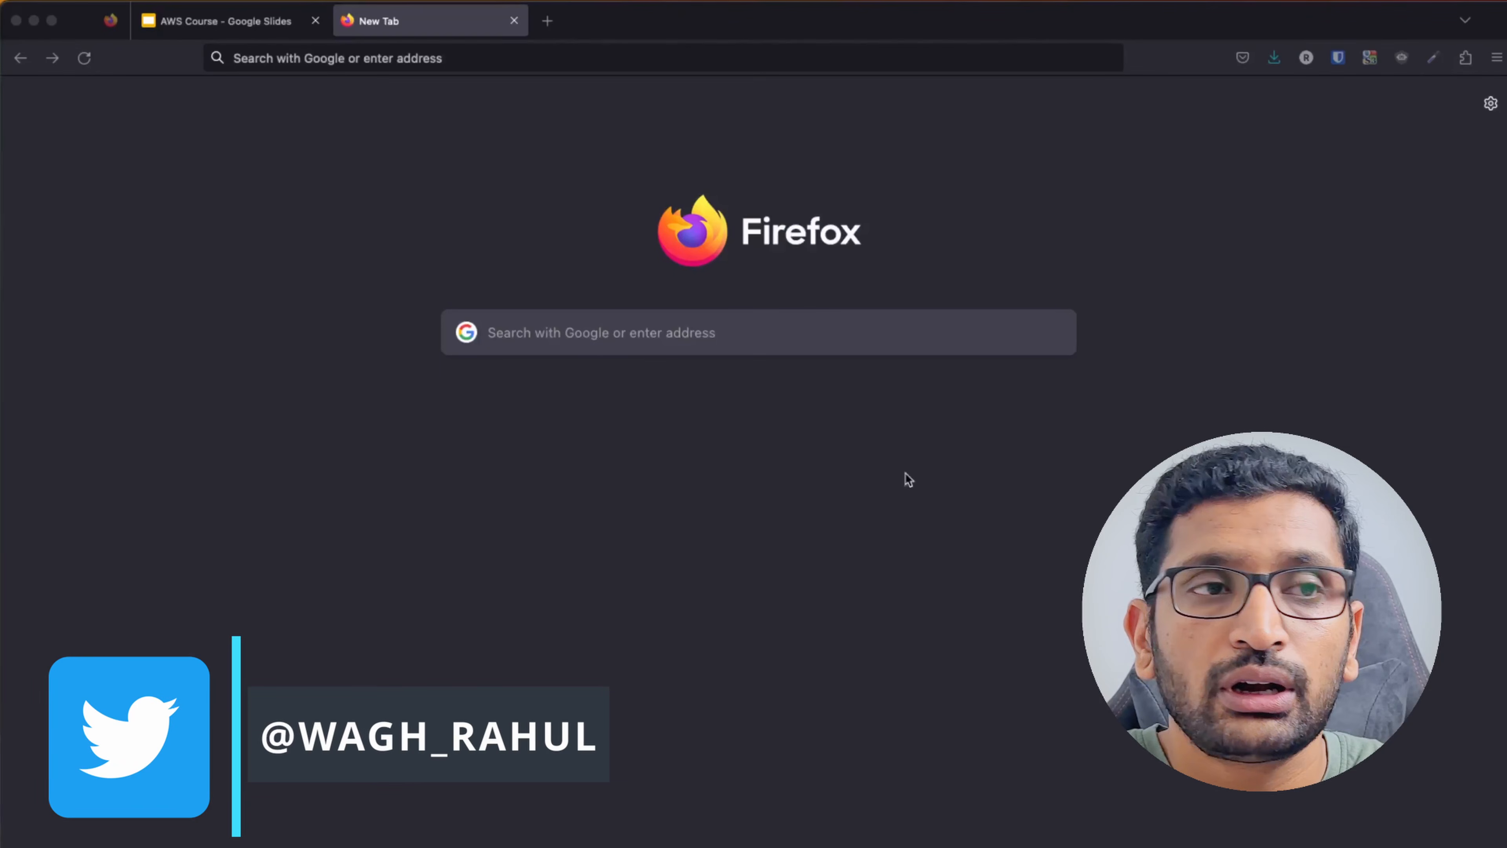
# Load aws.com in the new Firefox tab to reach the AWS homepage.
pyautogui.click(312, 59)
pyautogui.write('aws.com/')
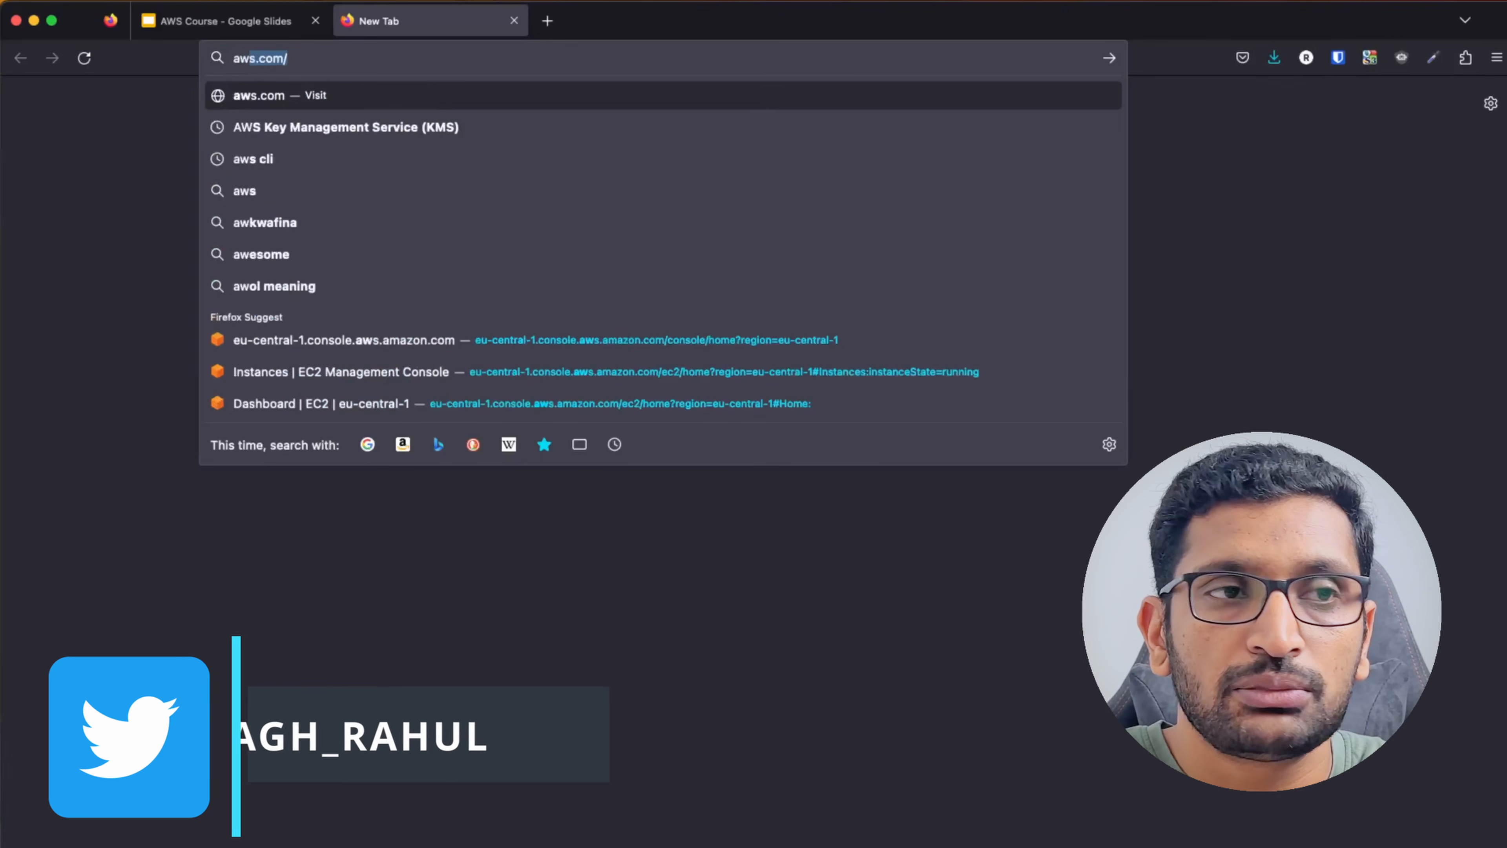
pyautogui.press('Return')
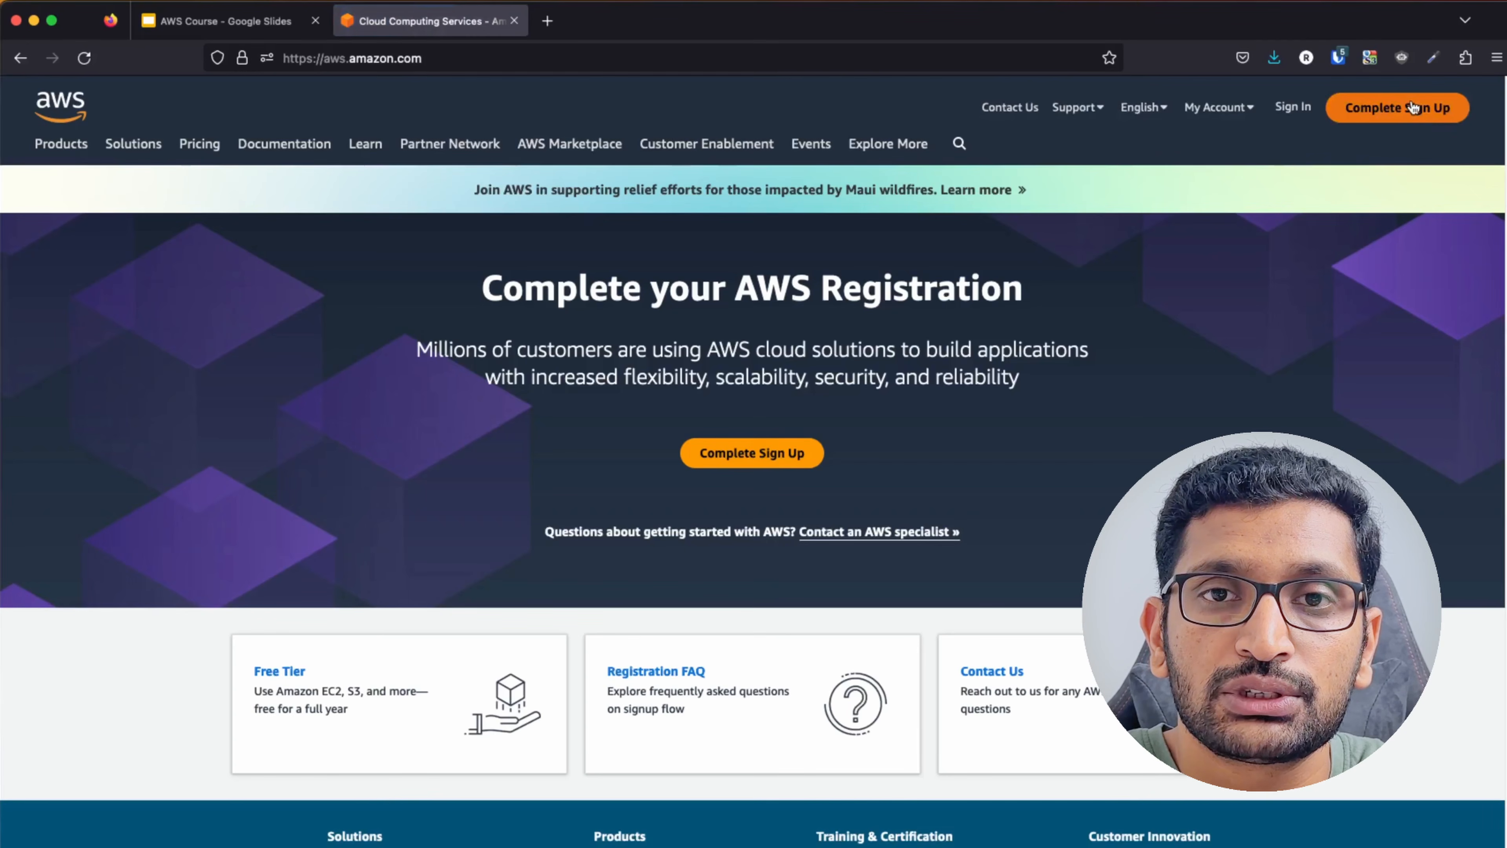
# Continue to AWS sign-up and choose 'Create a new AWS account'.
pyautogui.click(1411, 110)
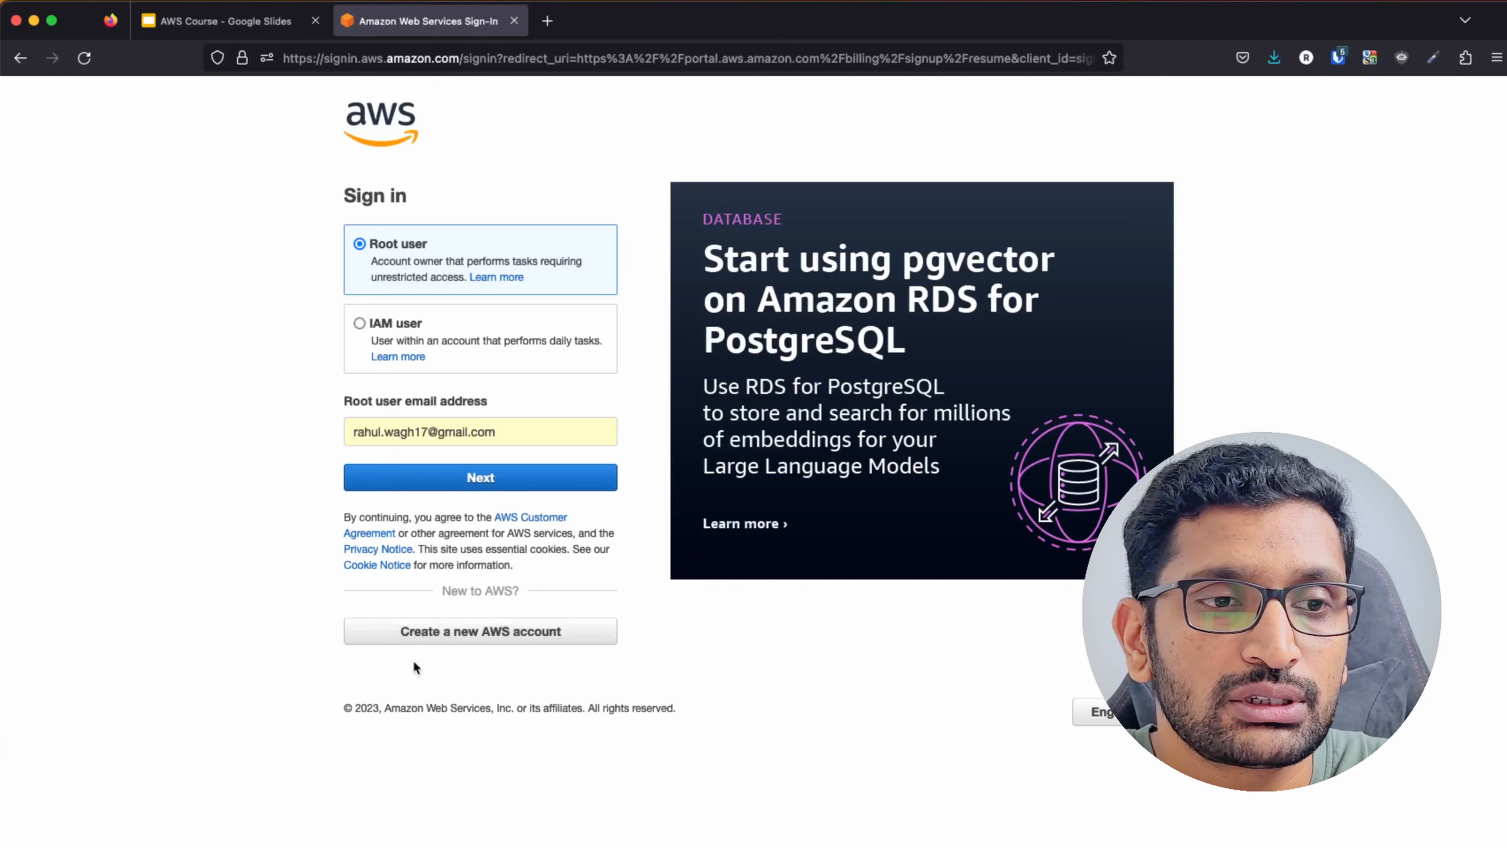
pyautogui.click(517, 638)
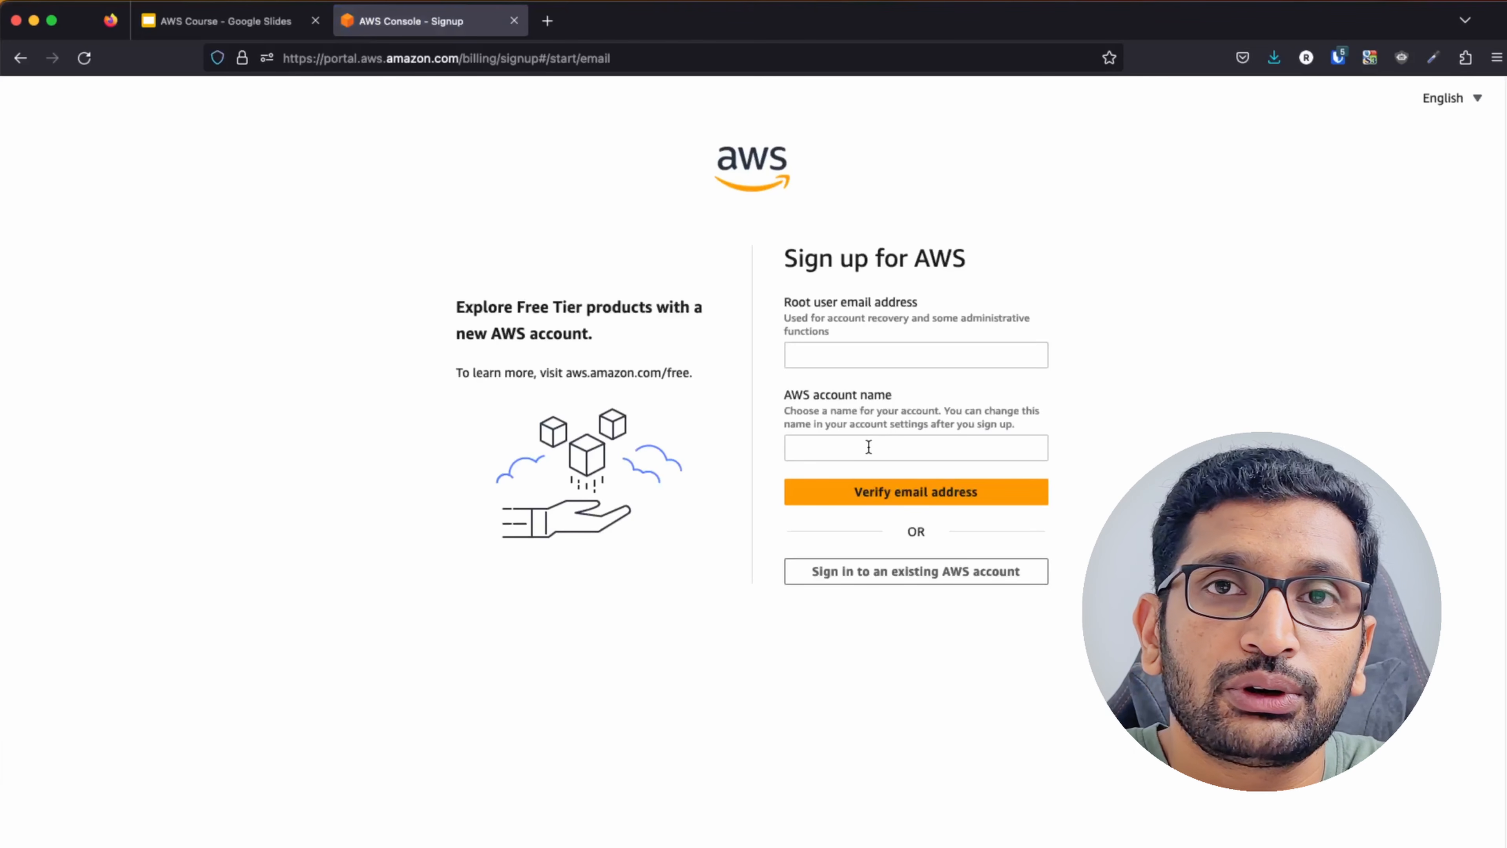
# Fill in the root user email address and an AWS account name on the sign-up form.
pyautogui.click(830, 355)
pyautogui.write('ent')
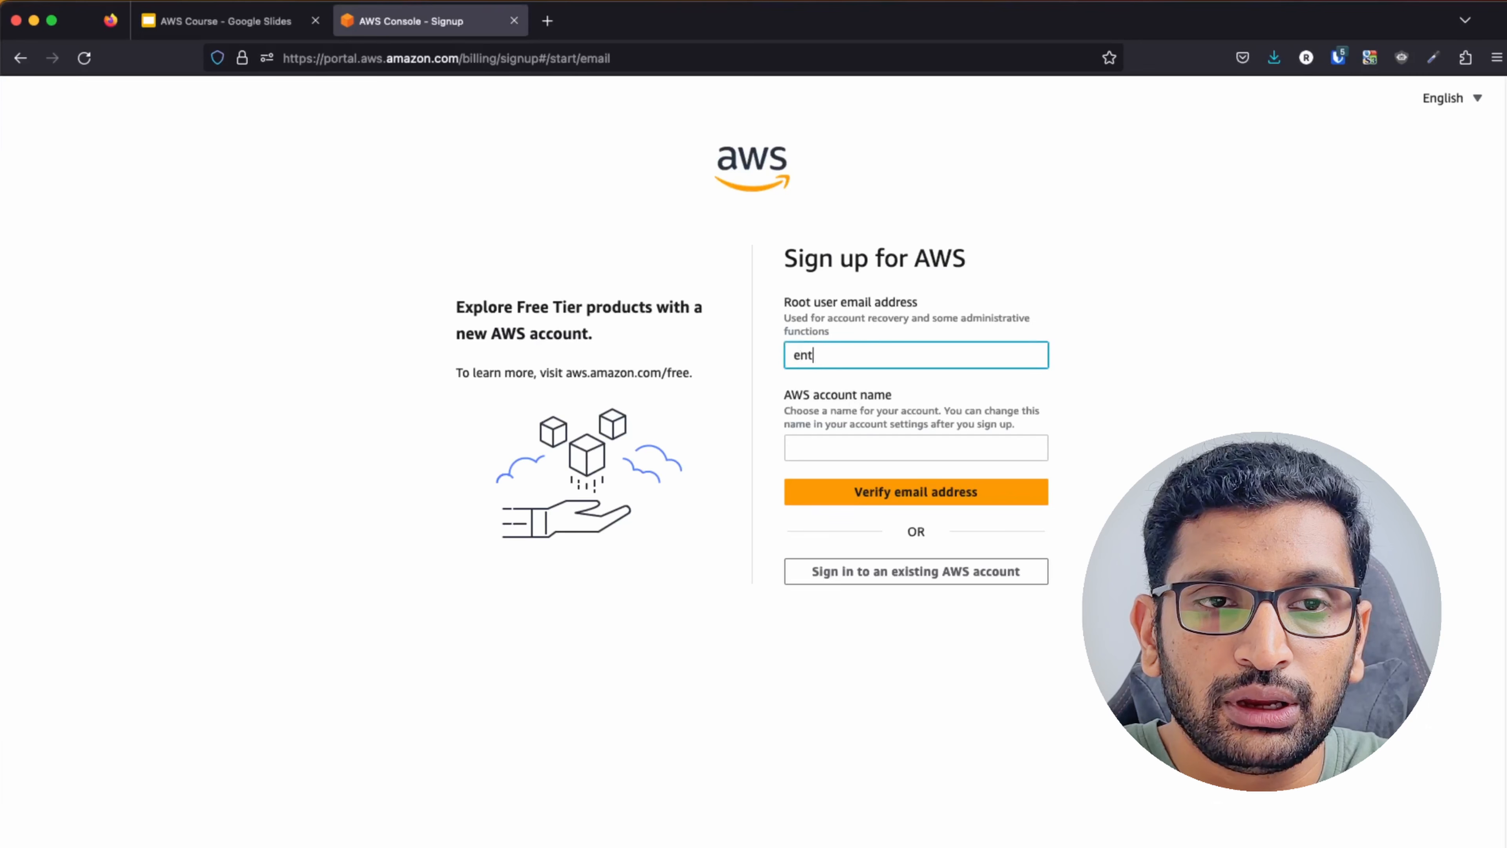
pyautogui.write('er_your_email@gmail.com')
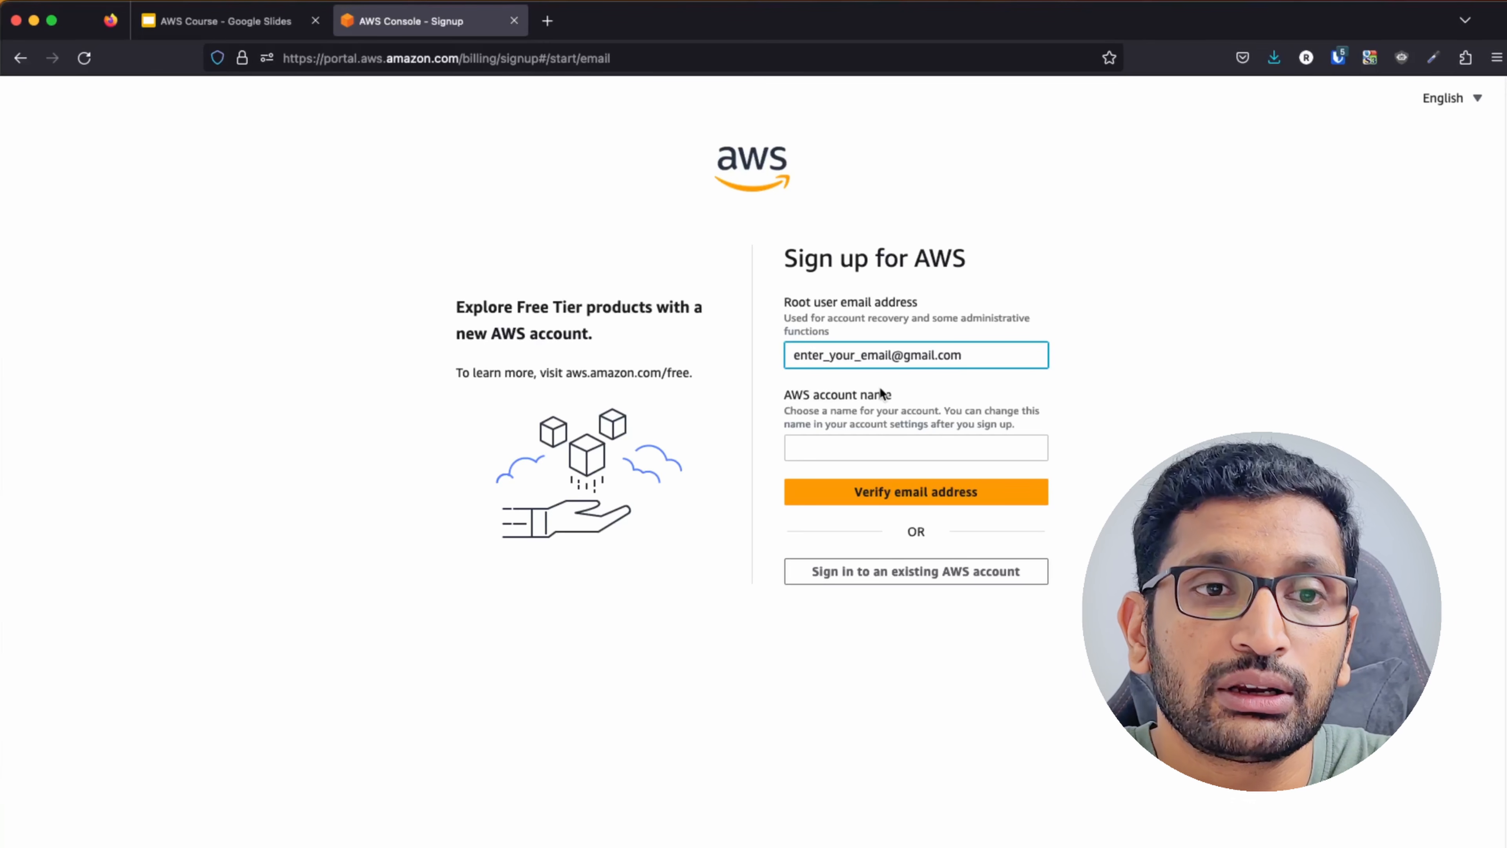
pyautogui.click(869, 450)
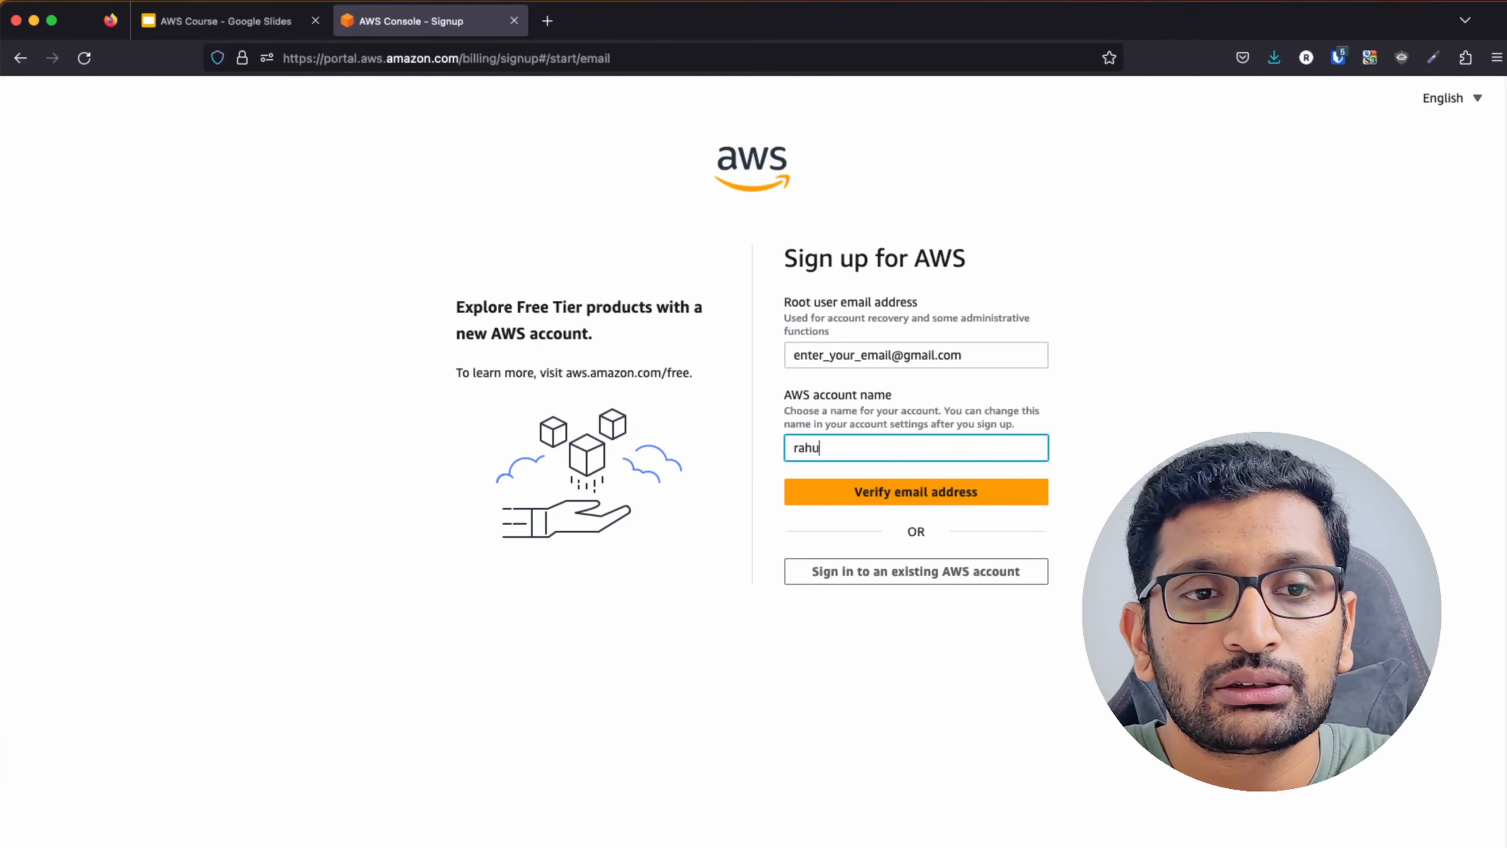
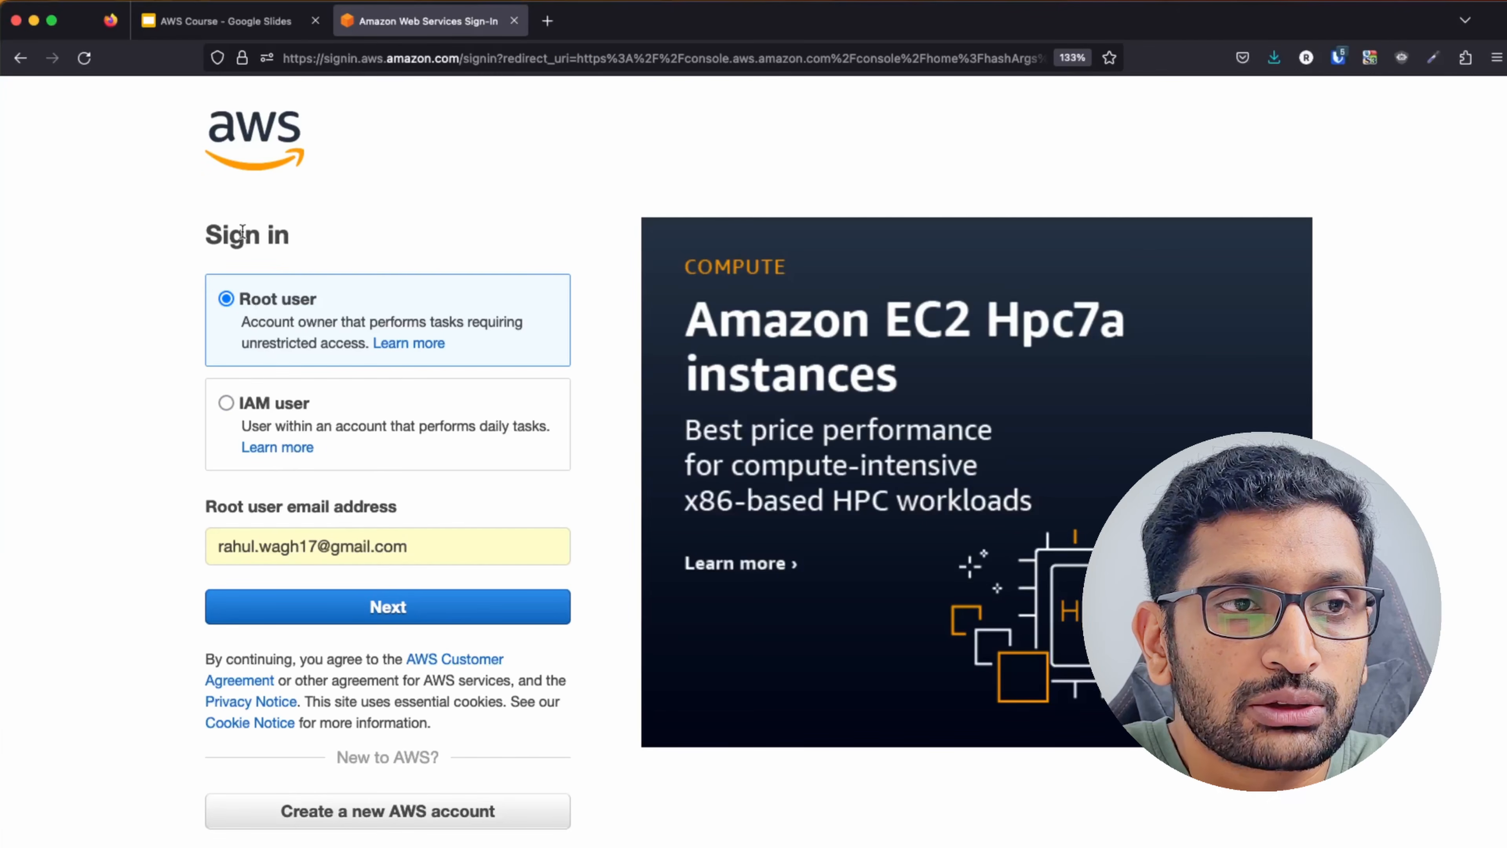
# Sign in as Root user with the account email and password to reach Console Home.
pyautogui.tripleClick(669, 169)
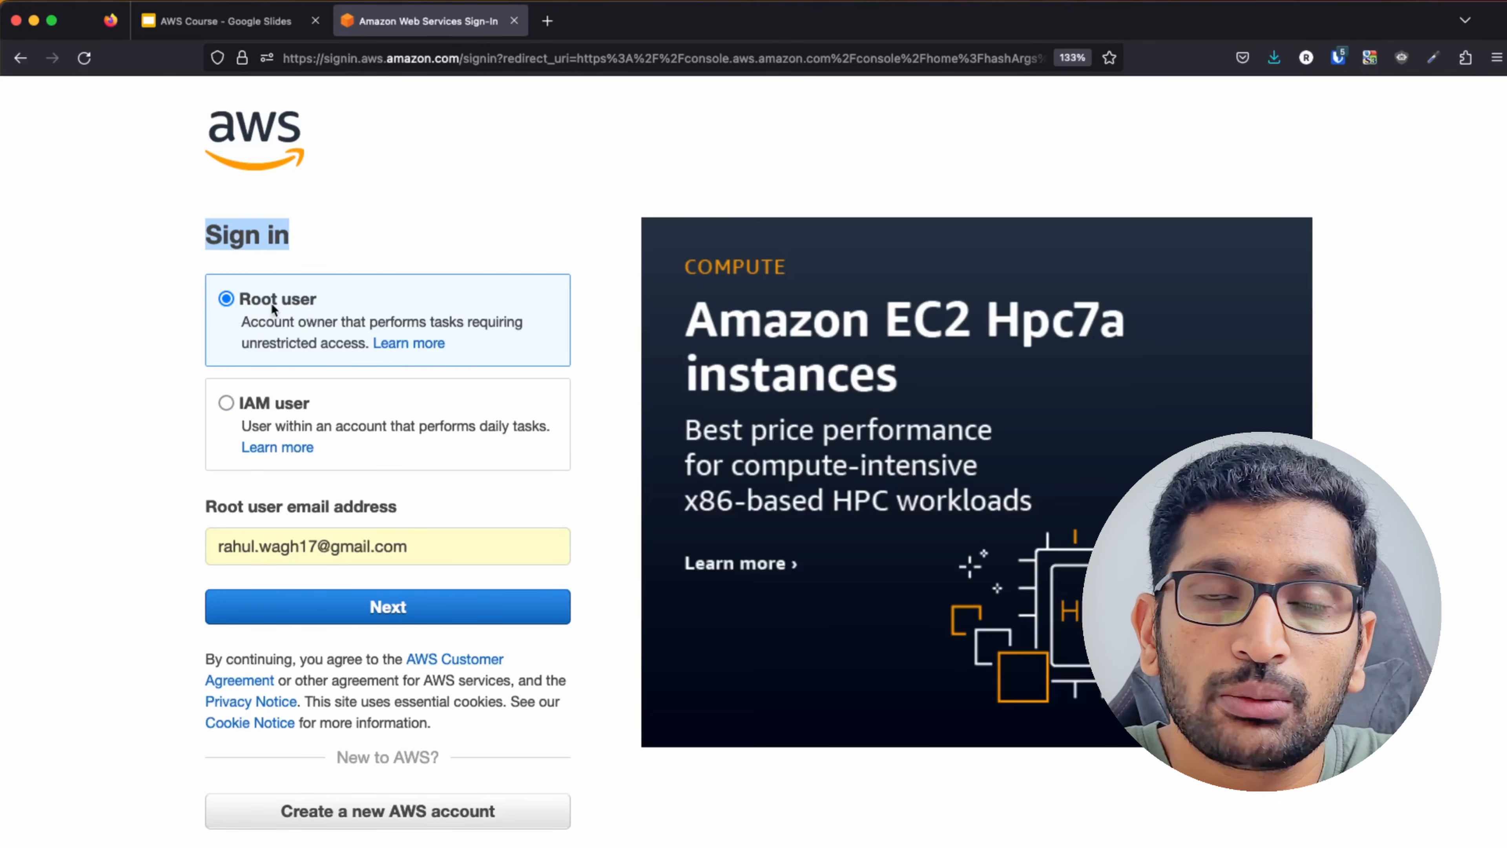
pyautogui.click(318, 551)
pyautogui.press('super+a')
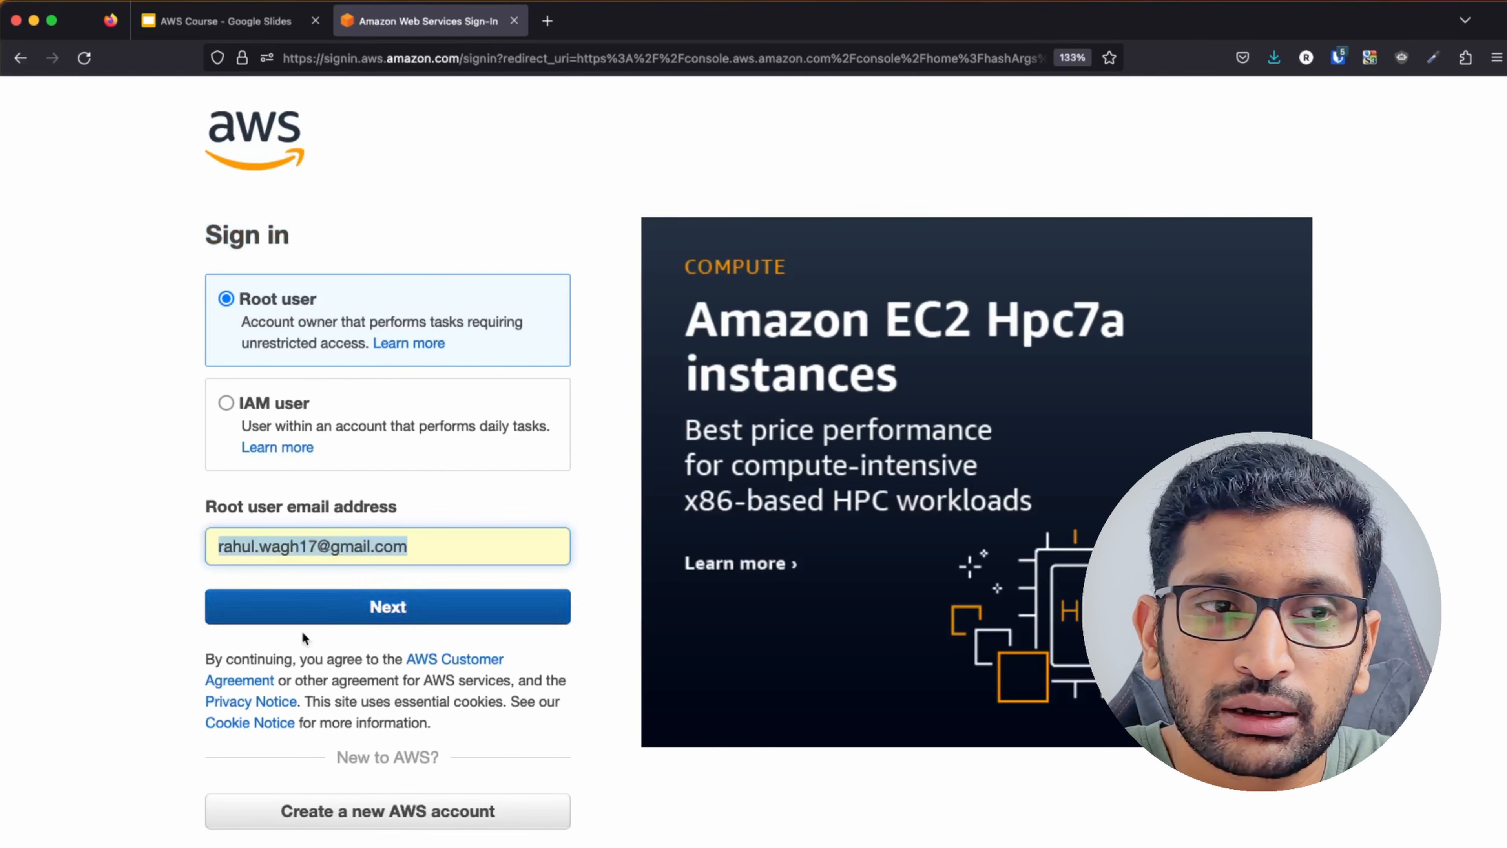
pyautogui.click(304, 615)
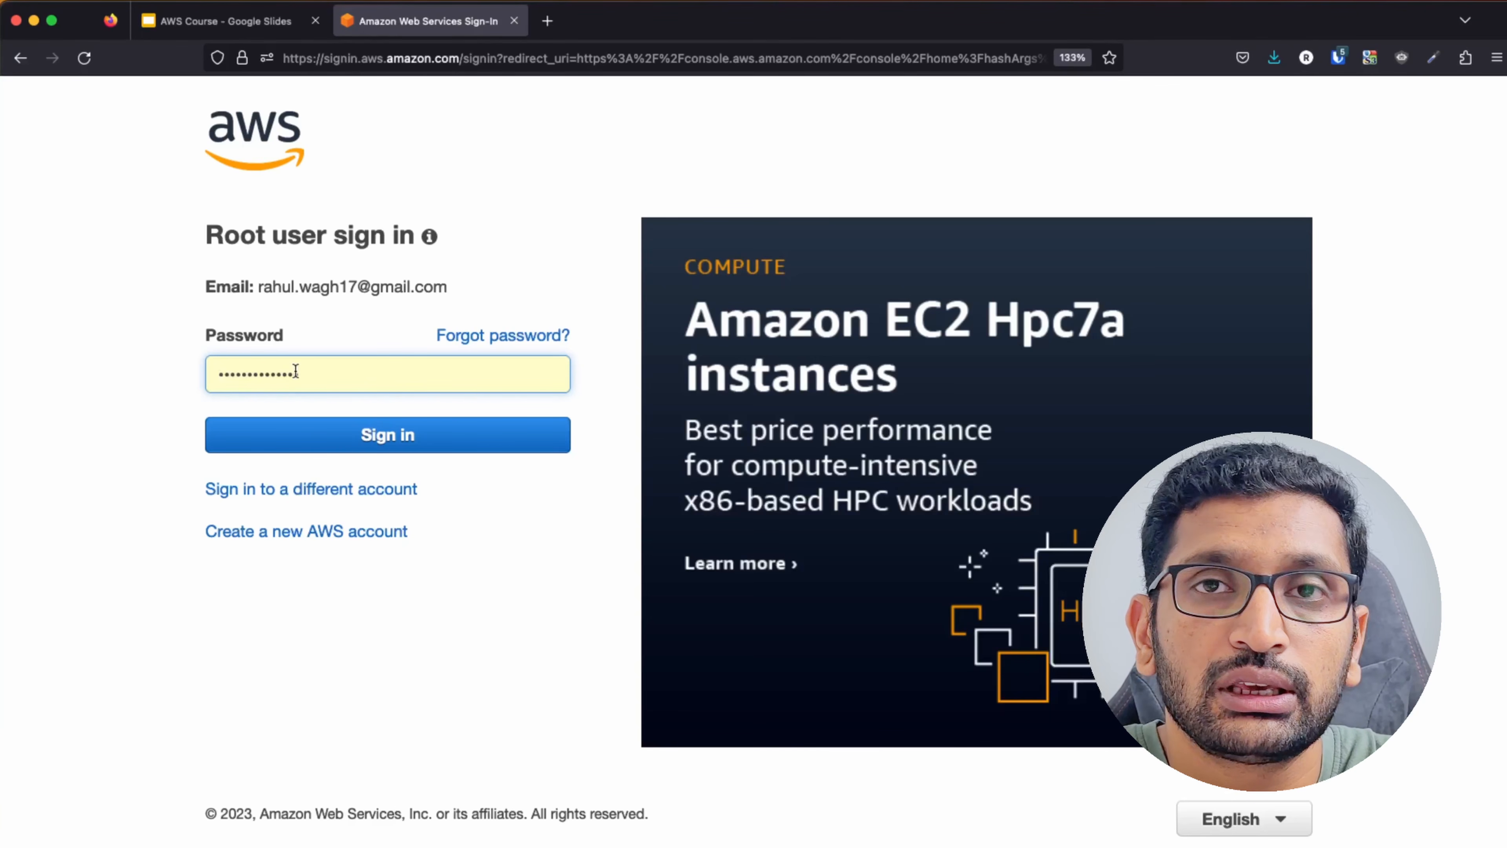
pyautogui.click(357, 438)
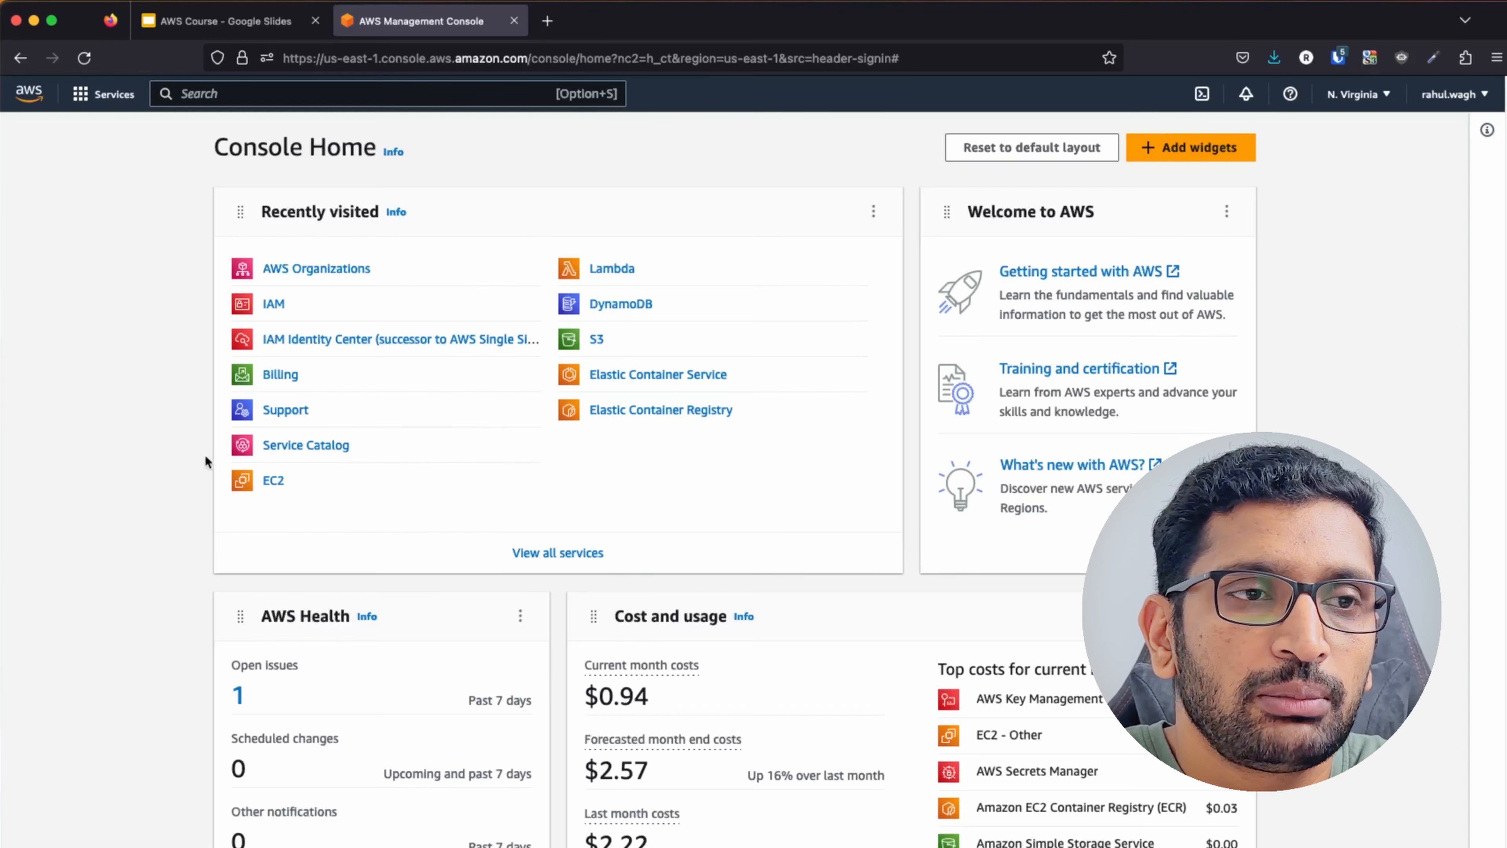
# Zoom the console page in and drop down the account name menu in the top-right.
pyautogui.press('super+plus')
pyautogui.press('super+plus')
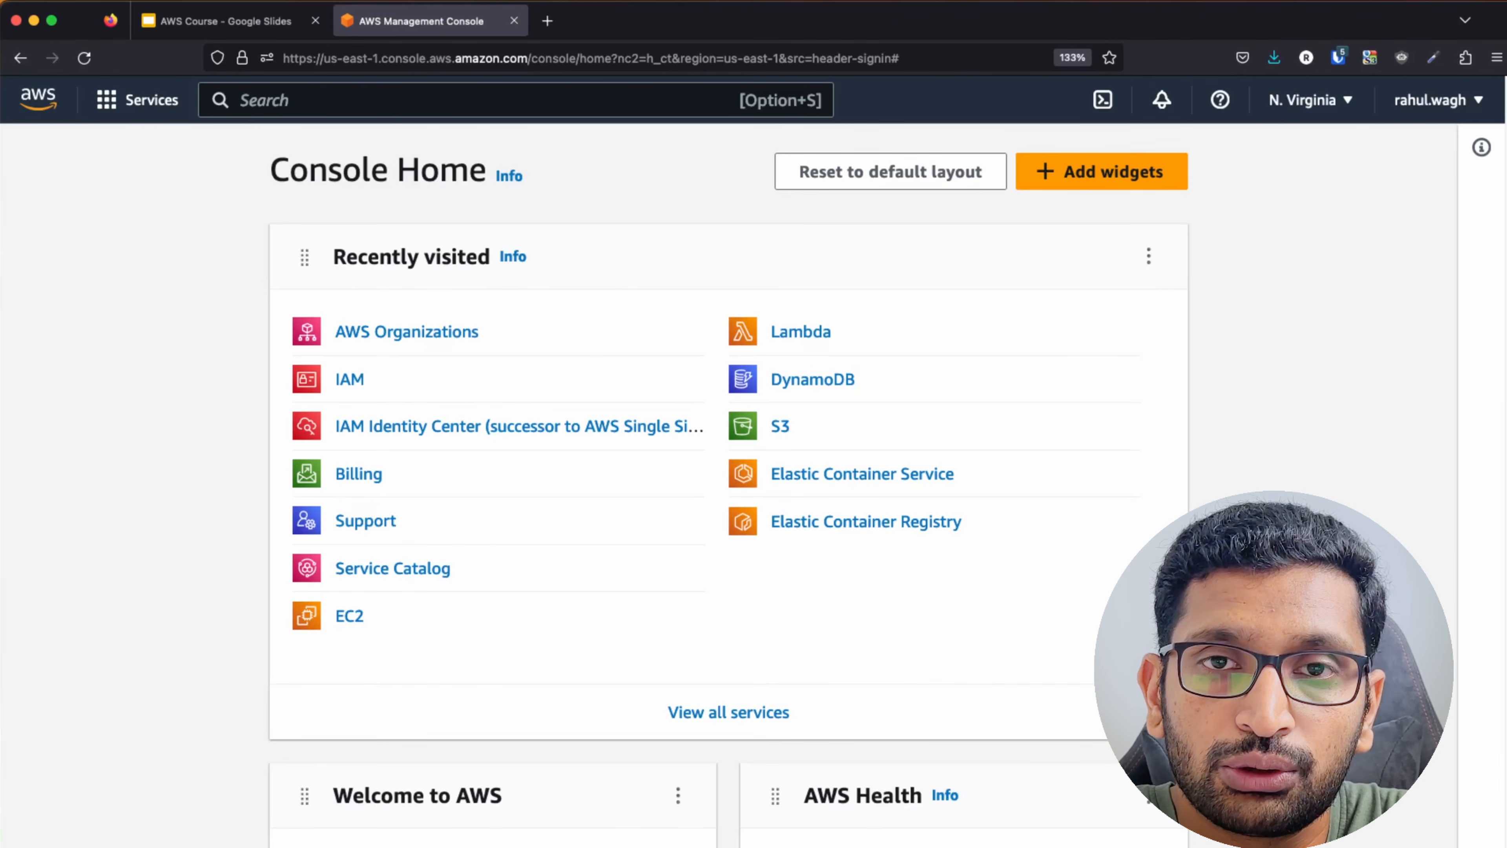
pyautogui.click(1468, 106)
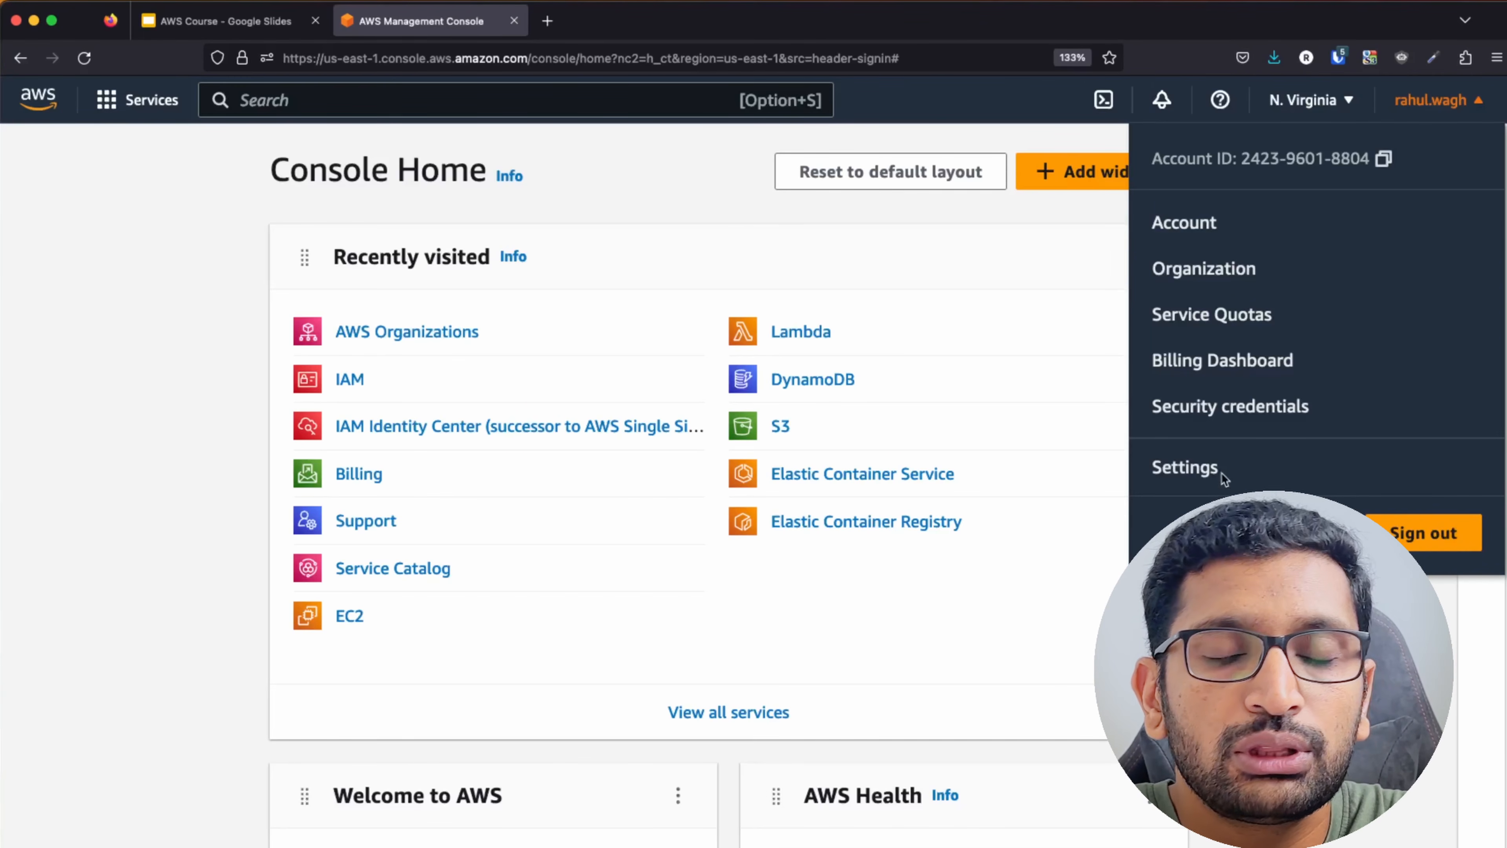
# Open the Billing Dashboard and review its USD 2.38 forecast and USD 0.92 month-to-date balance.
pyautogui.click(1216, 371)
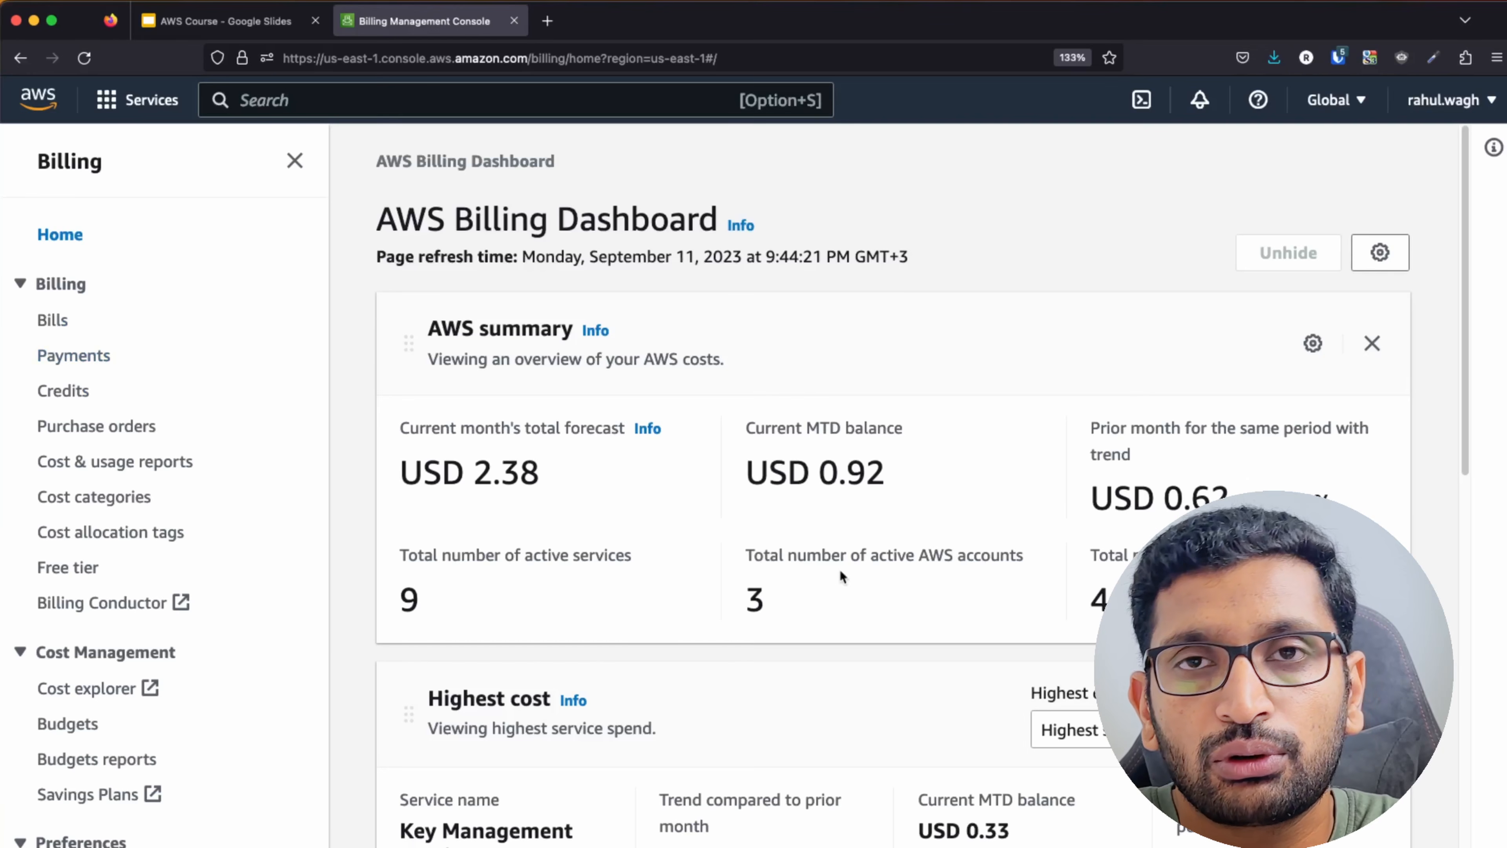
pyautogui.scroll(-3, 609, 611)
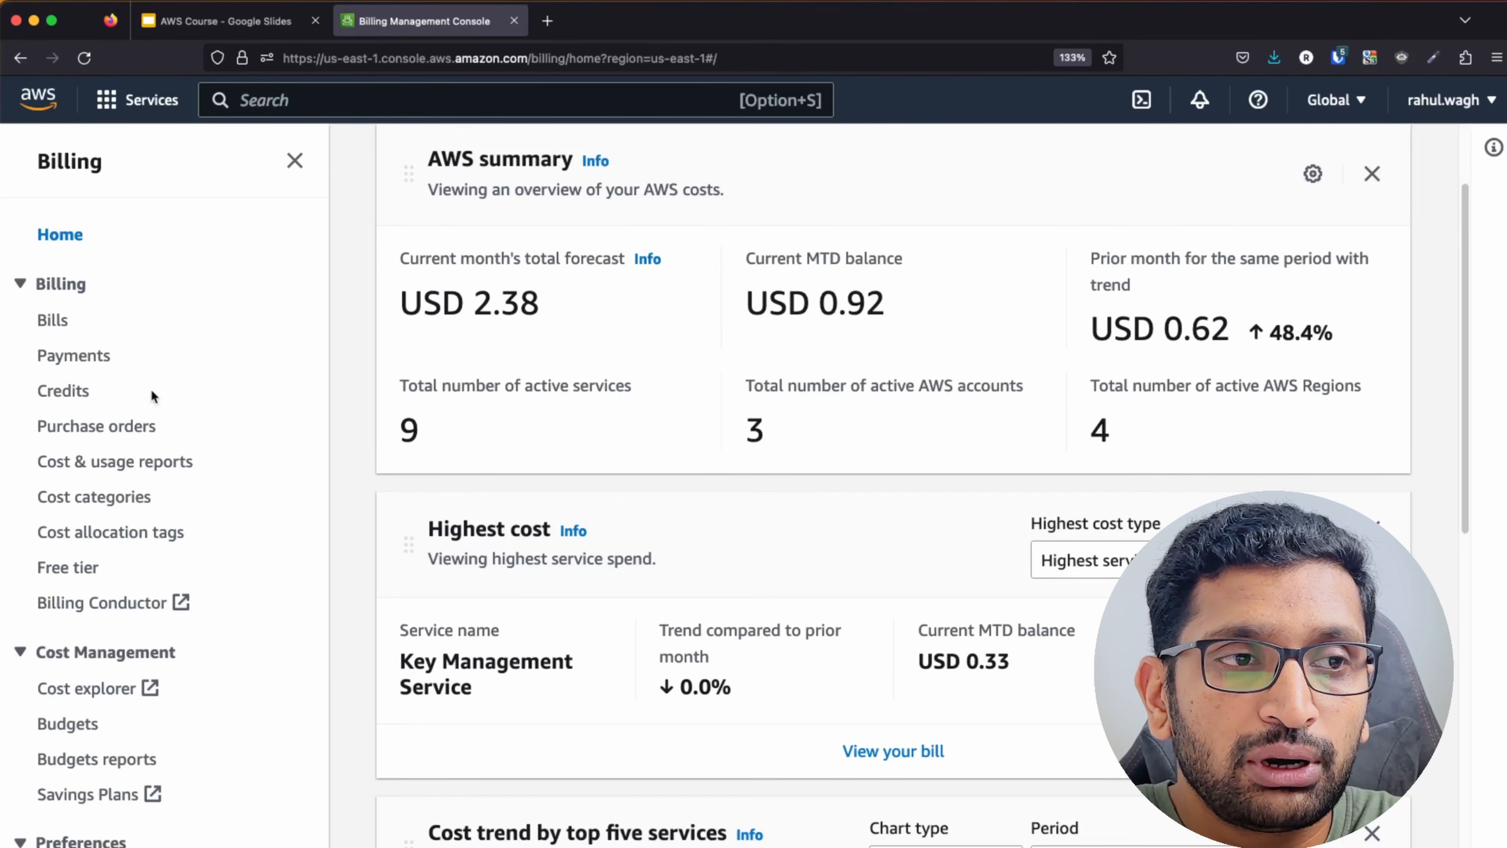
pyautogui.scroll(3, 512, 610)
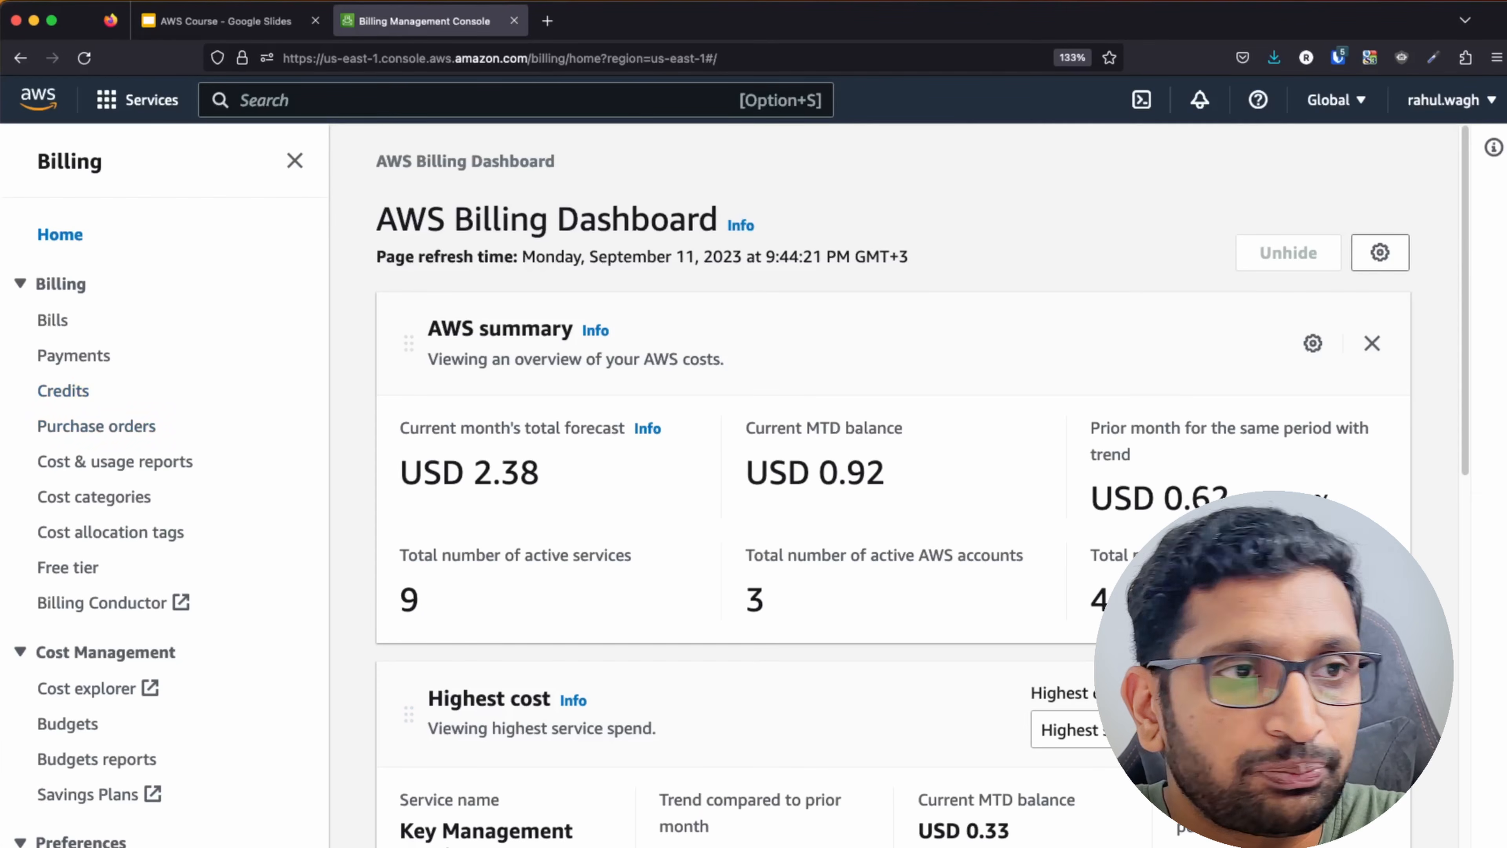
# Go back to Console Home using the AWS logo in the navigation bar.
pyautogui.click(65, 168)
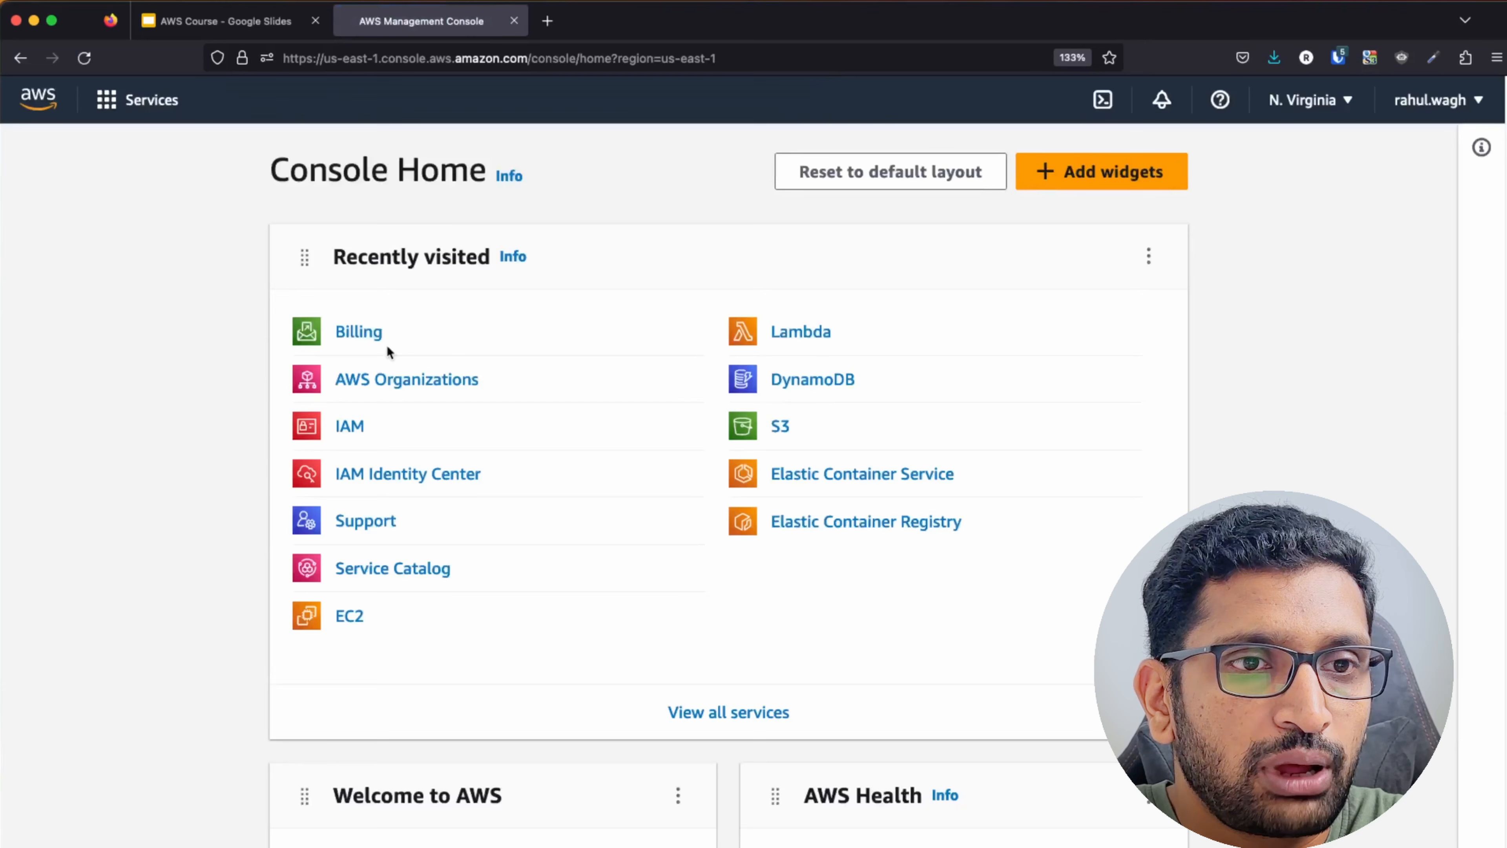
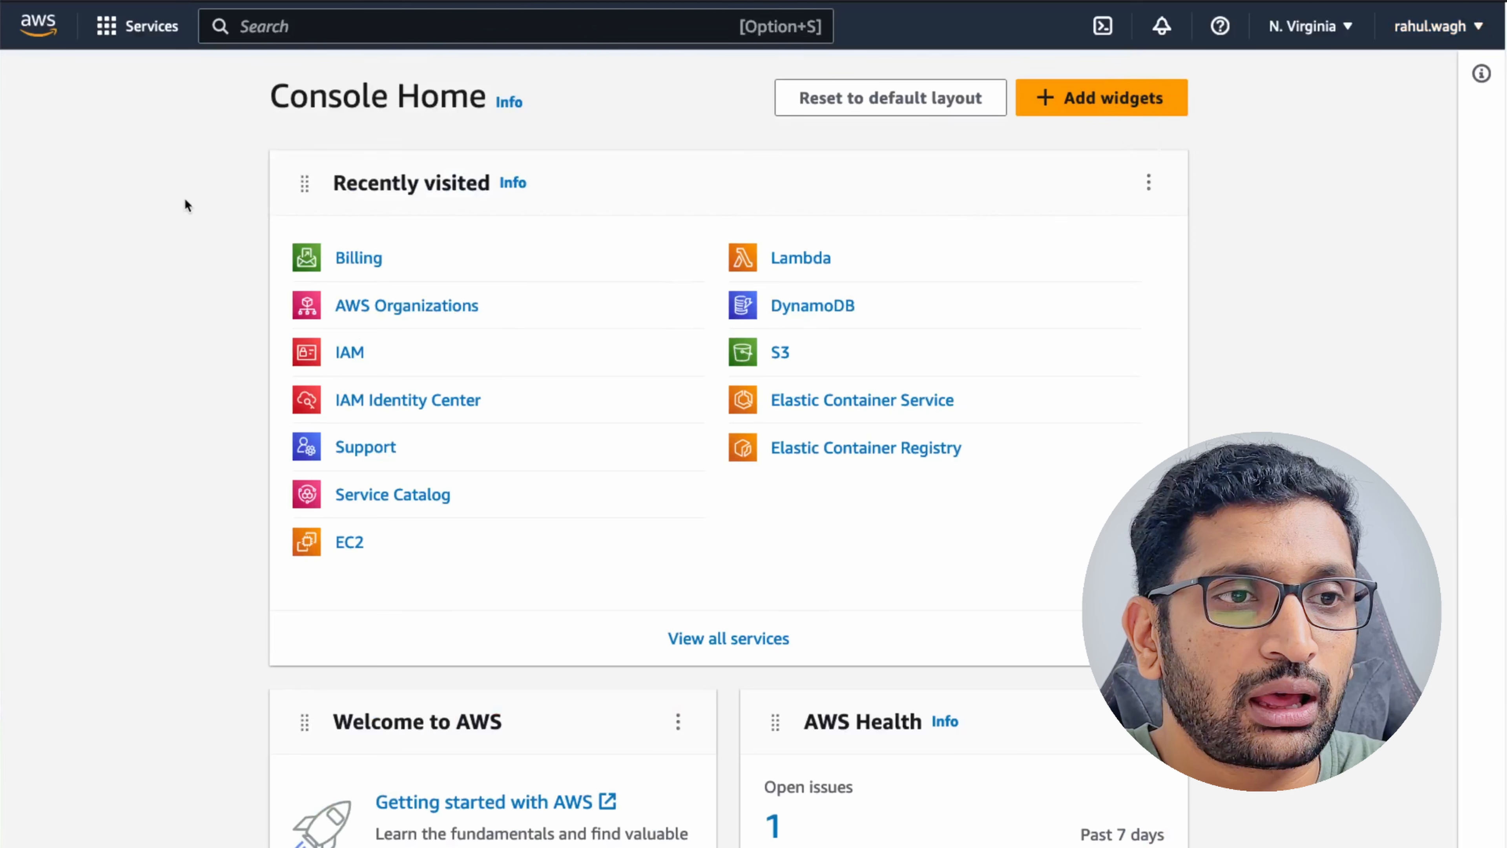
# Place the cursor in the console's top search bar to look up a service.
pyautogui.click(283, 29)
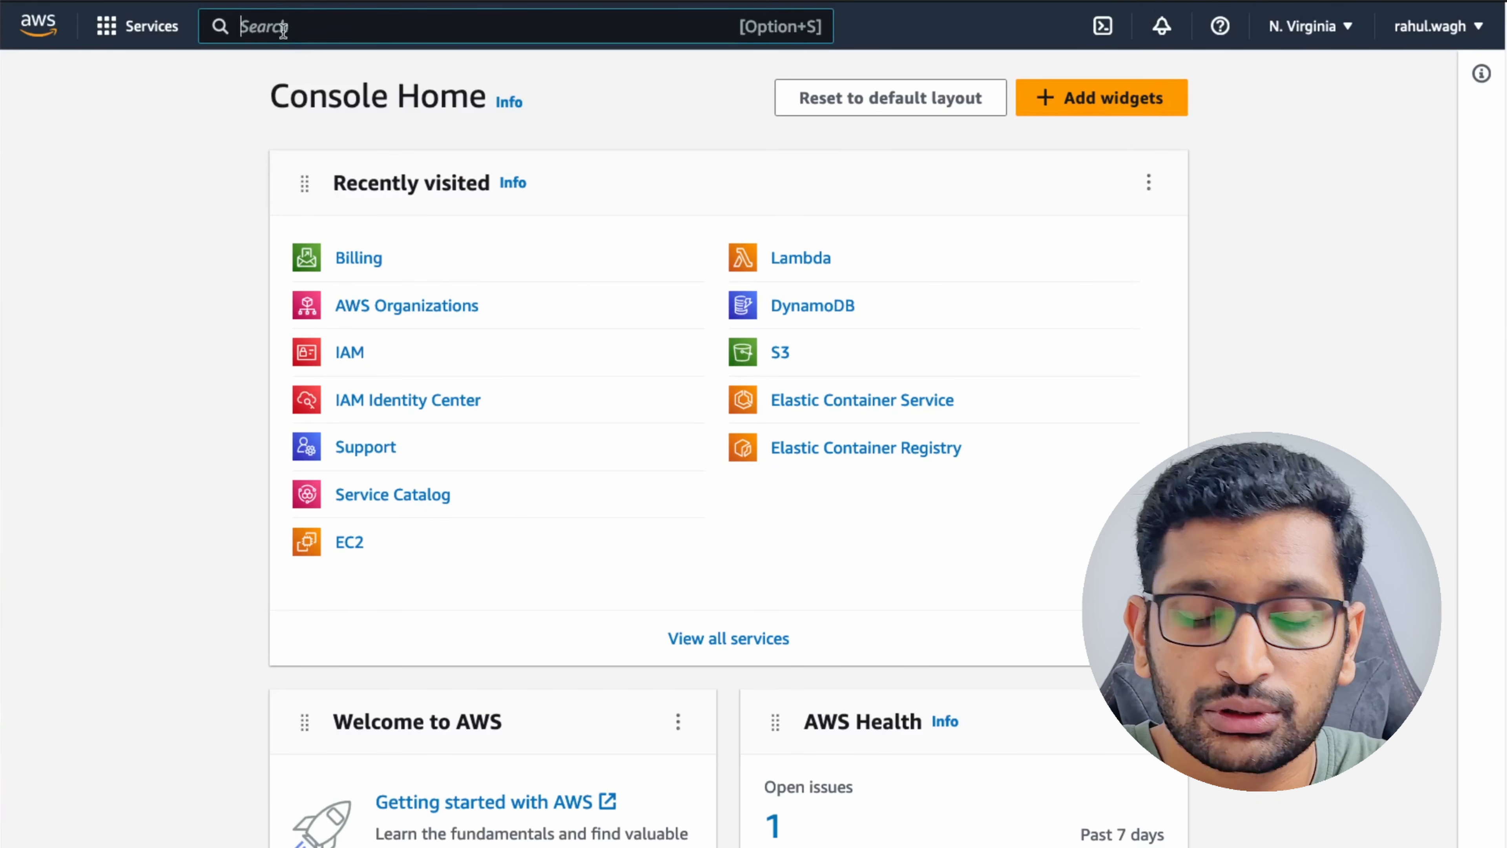
# Search for IAM, open its Users list, and start the Create user form.
pyautogui.write('IAM')
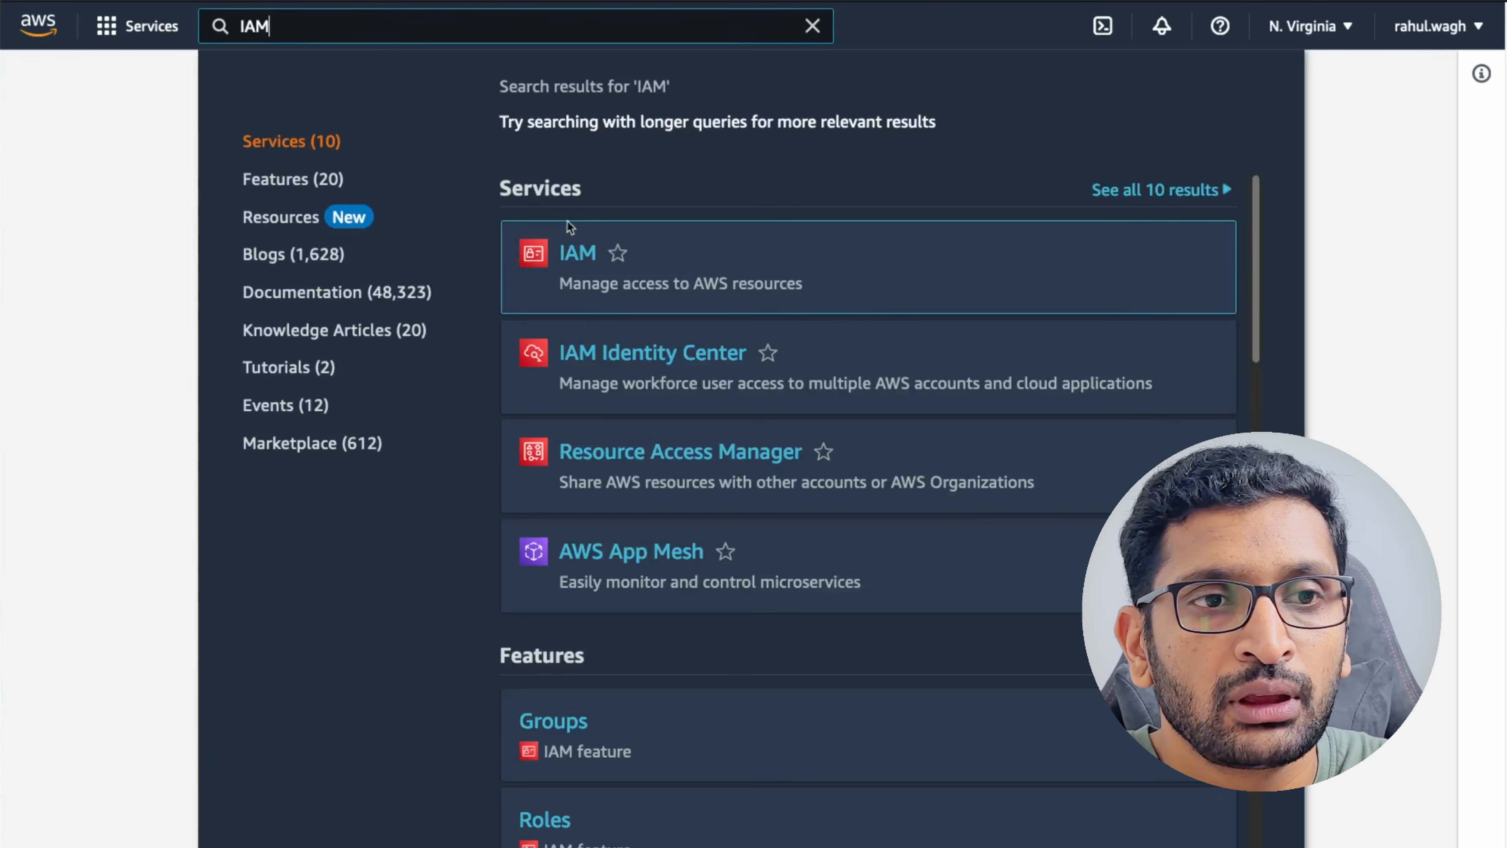
pyautogui.click(585, 255)
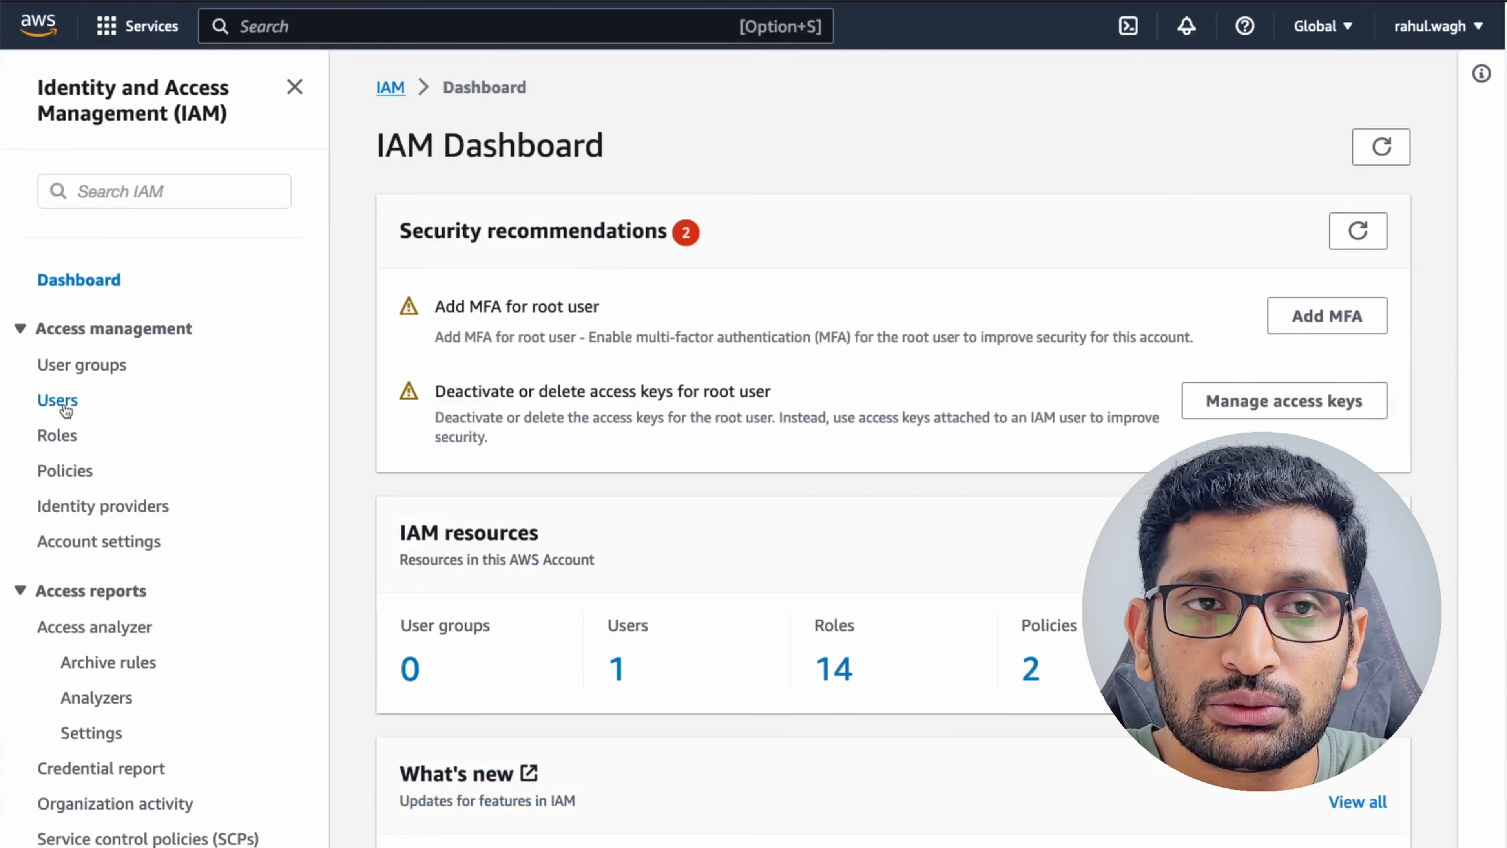
pyautogui.click(58, 400)
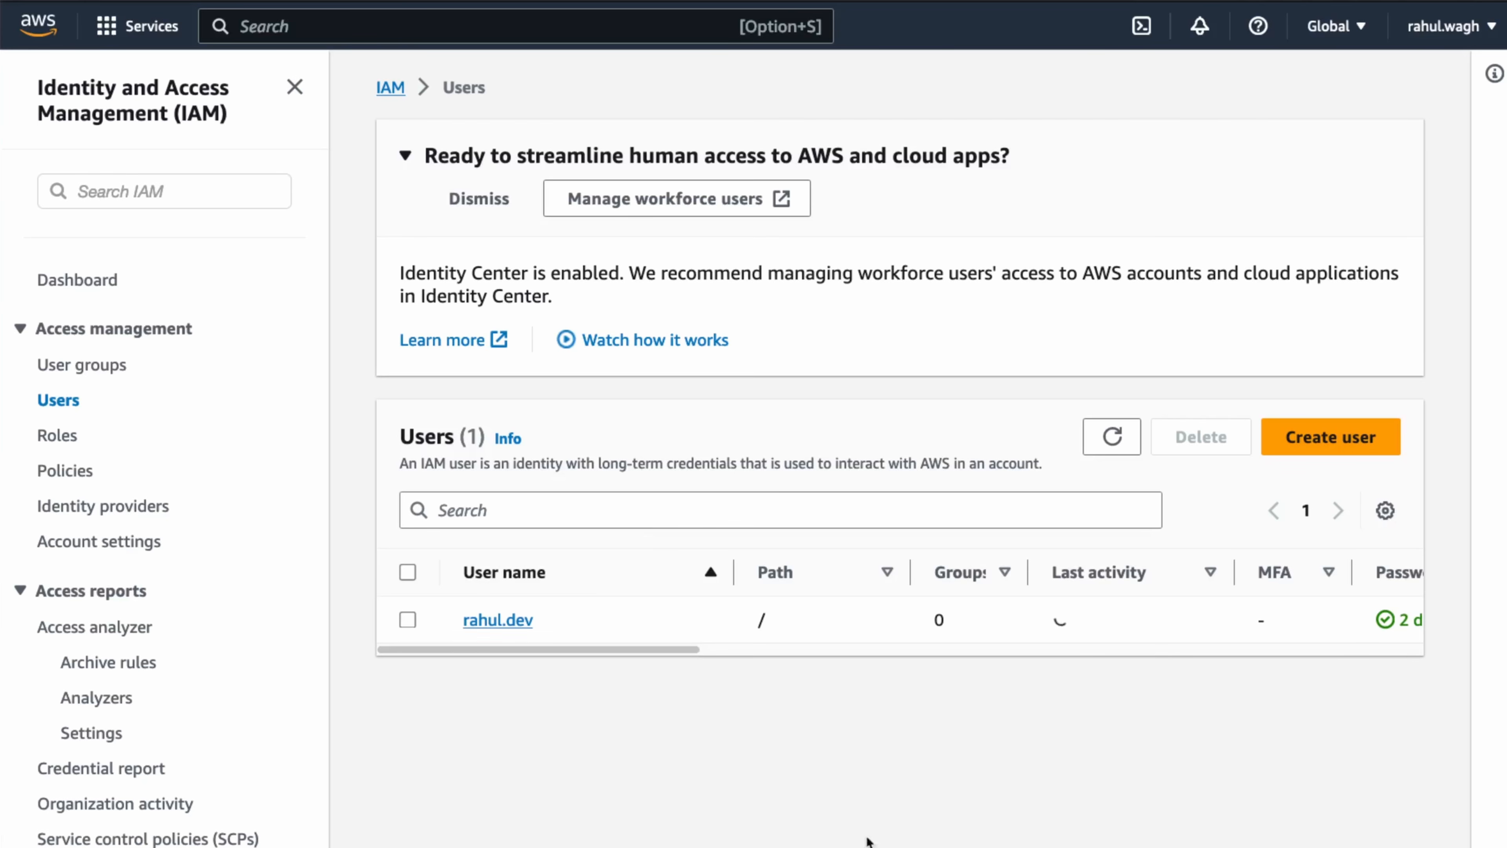
pyautogui.click(1331, 440)
# Create the IAM user 'test-user' with no permissions attached.
pyautogui.click(535, 357)
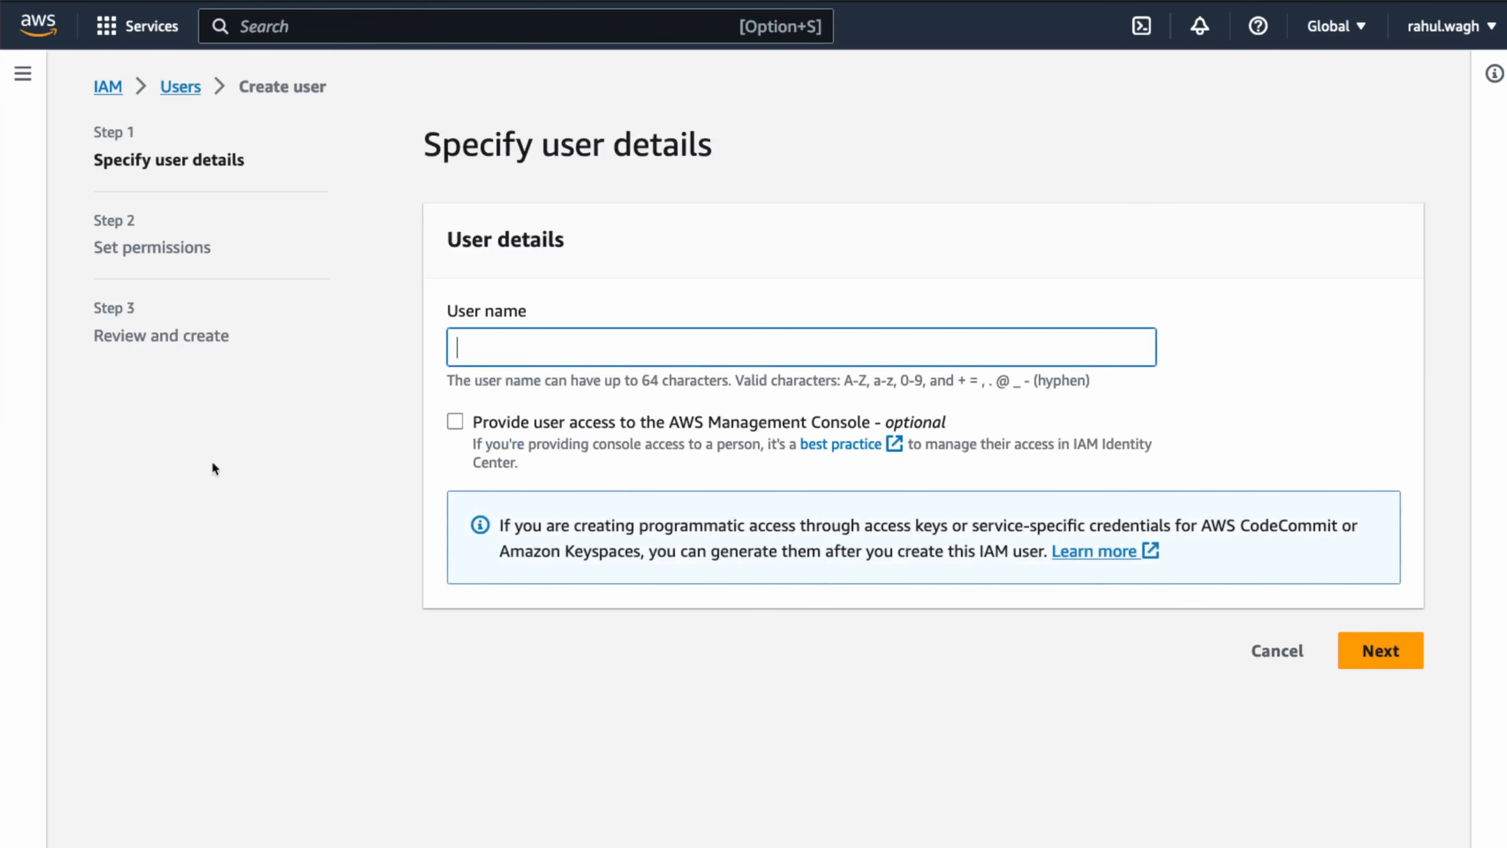
pyautogui.write('test-user')
pyautogui.click(1385, 653)
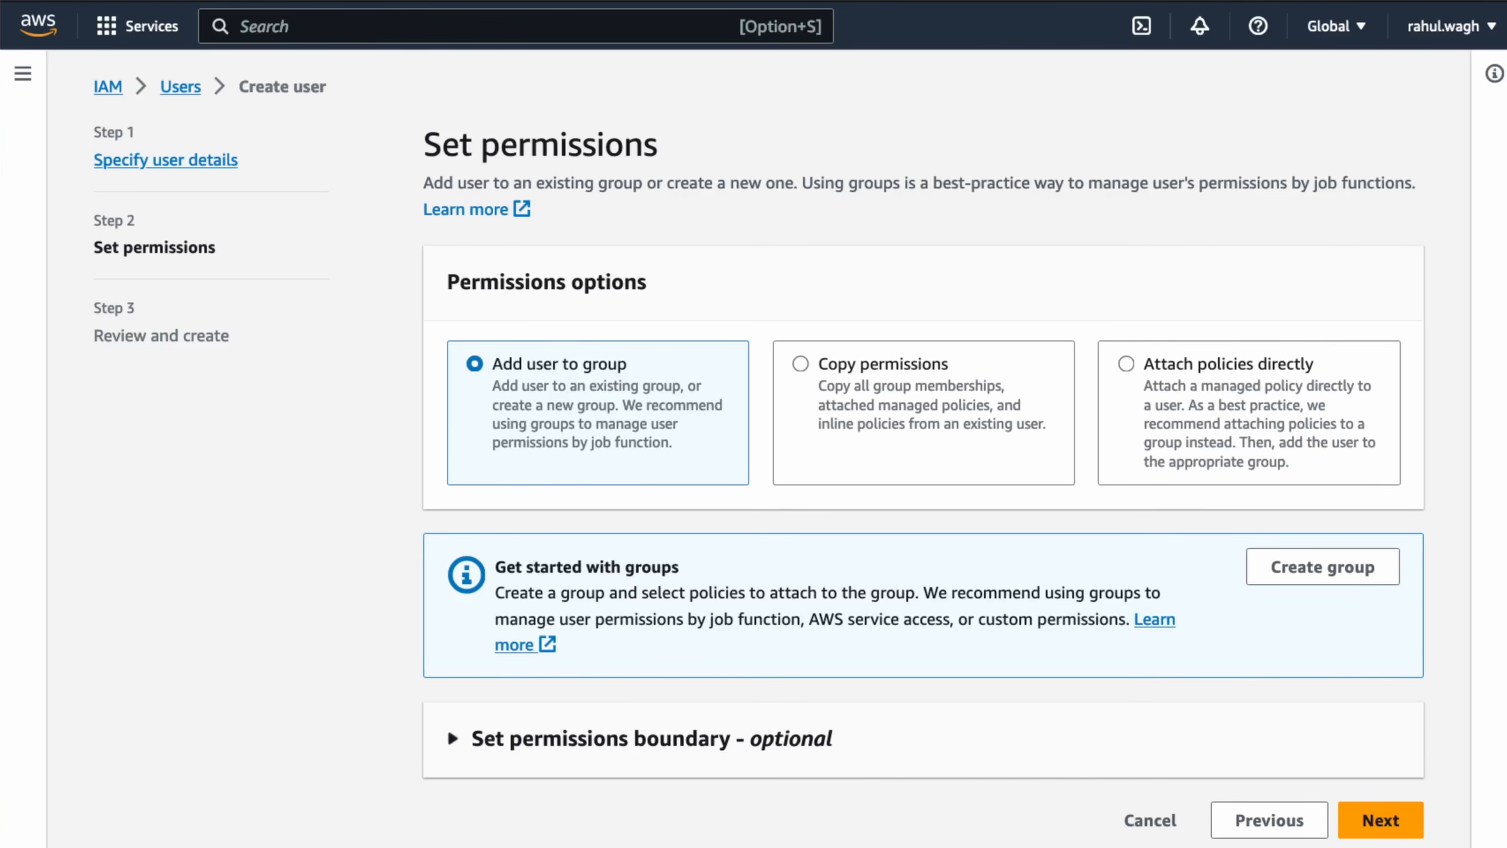
pyautogui.click(1377, 821)
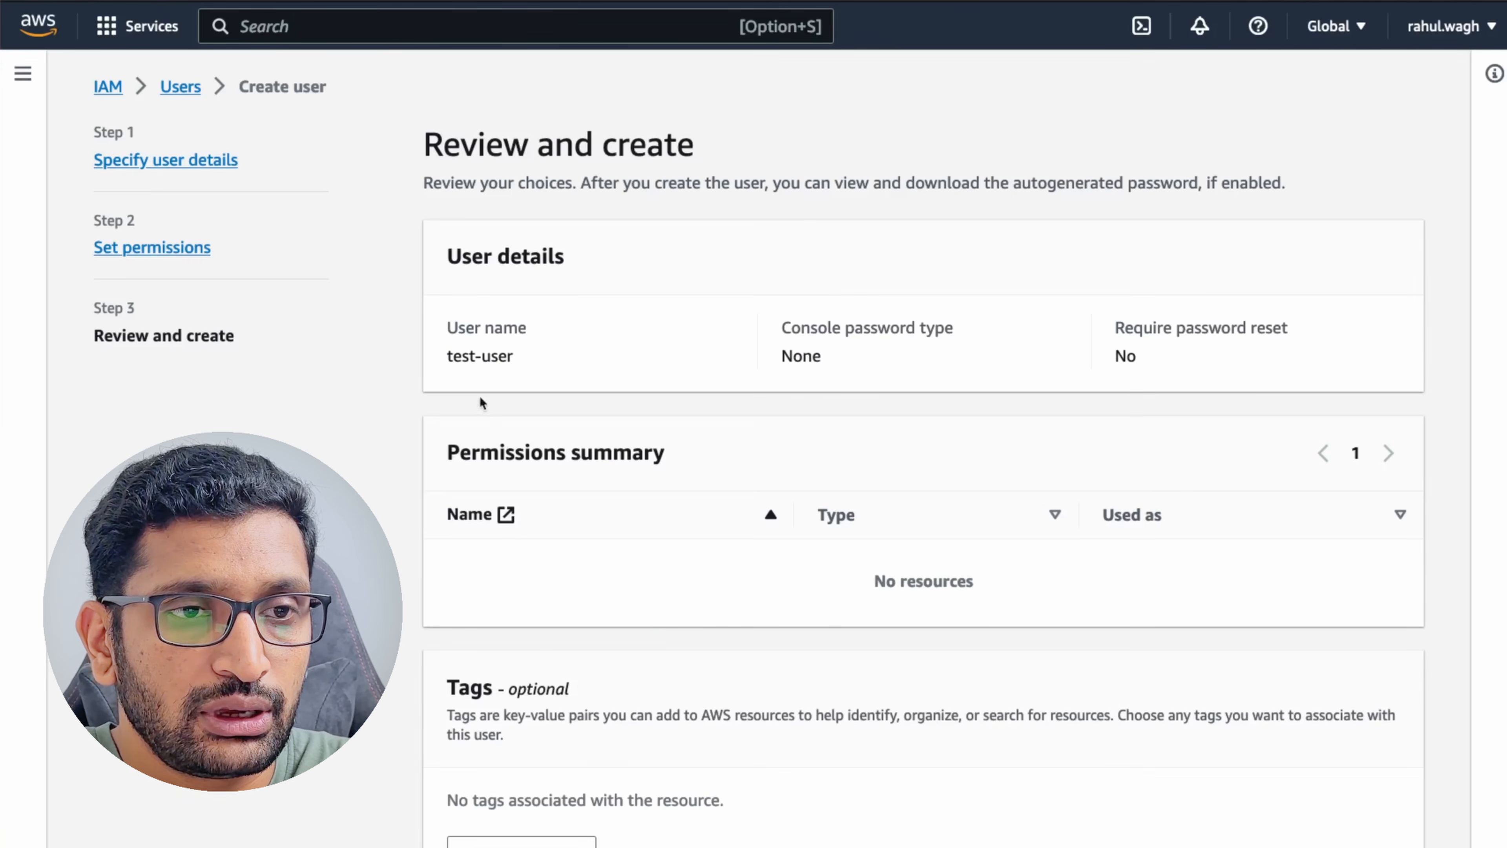
pyautogui.moveTo(447, 356); pyautogui.dragTo(538, 362)
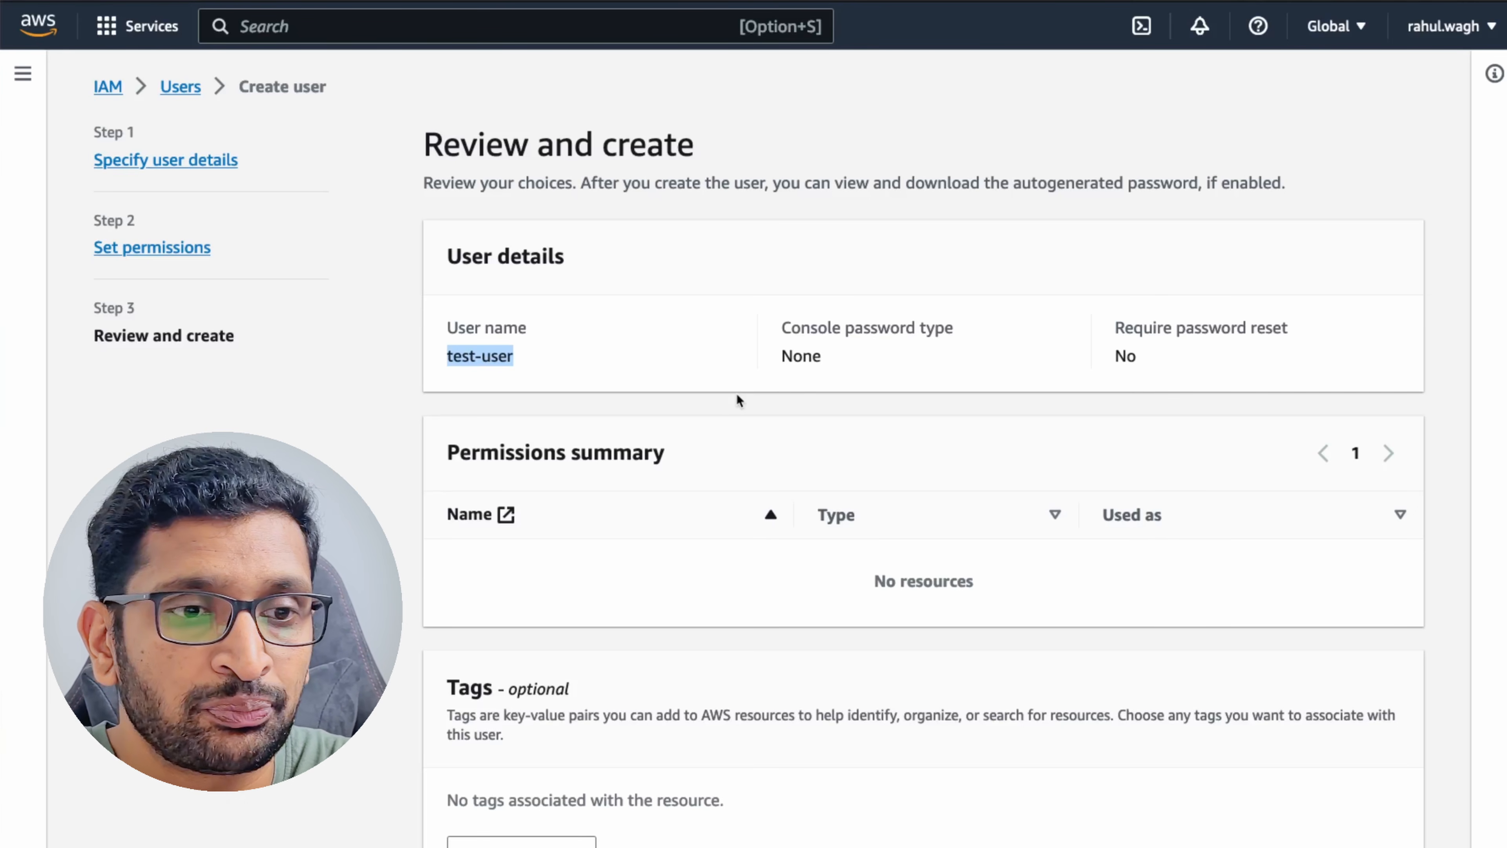
pyautogui.scroll(-3, 736, 394)
pyautogui.click(1350, 832)
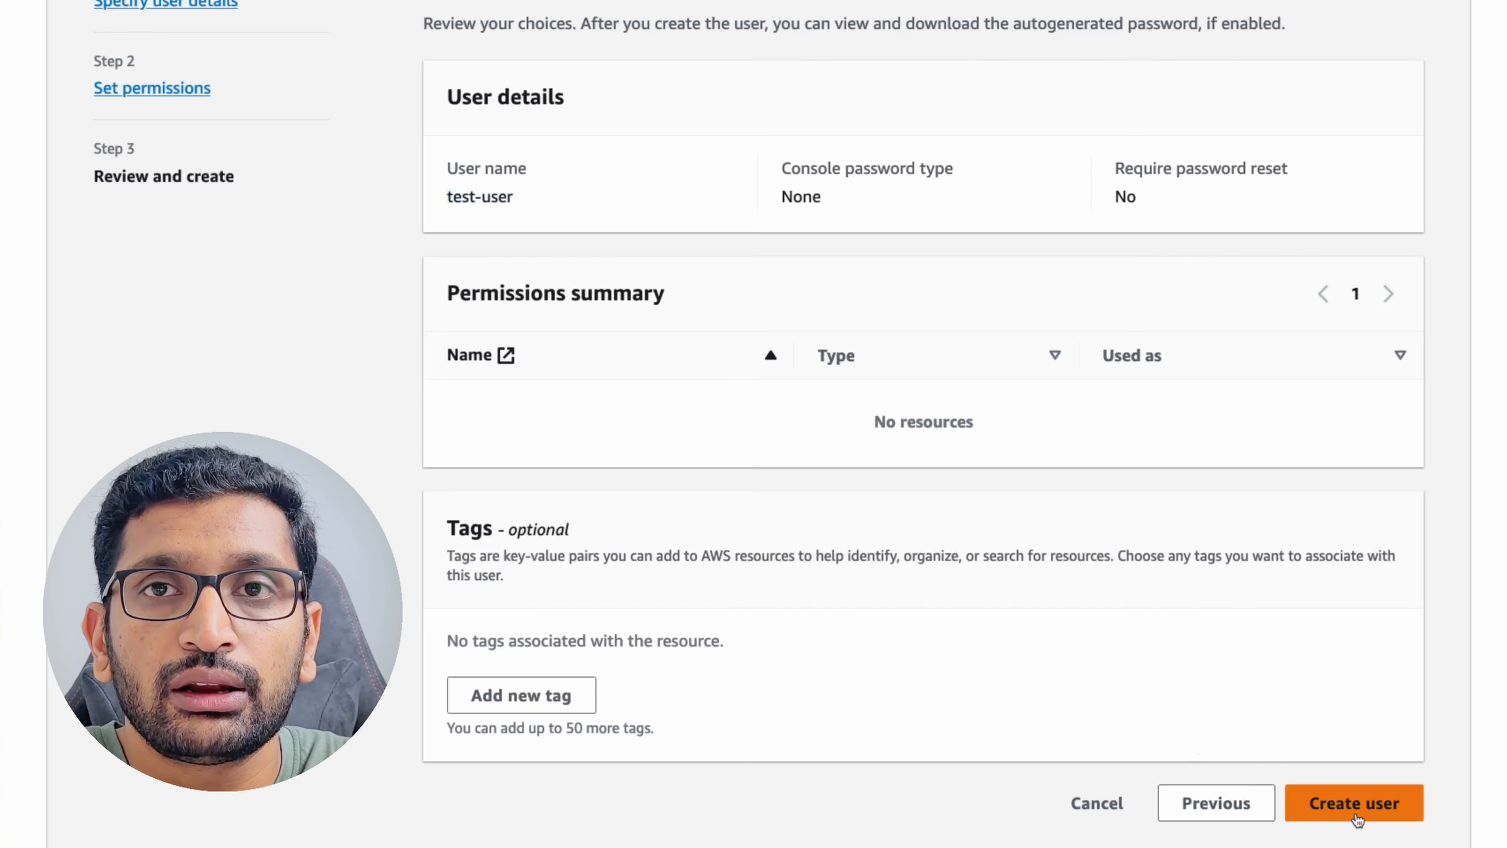
pyautogui.click(1357, 818)
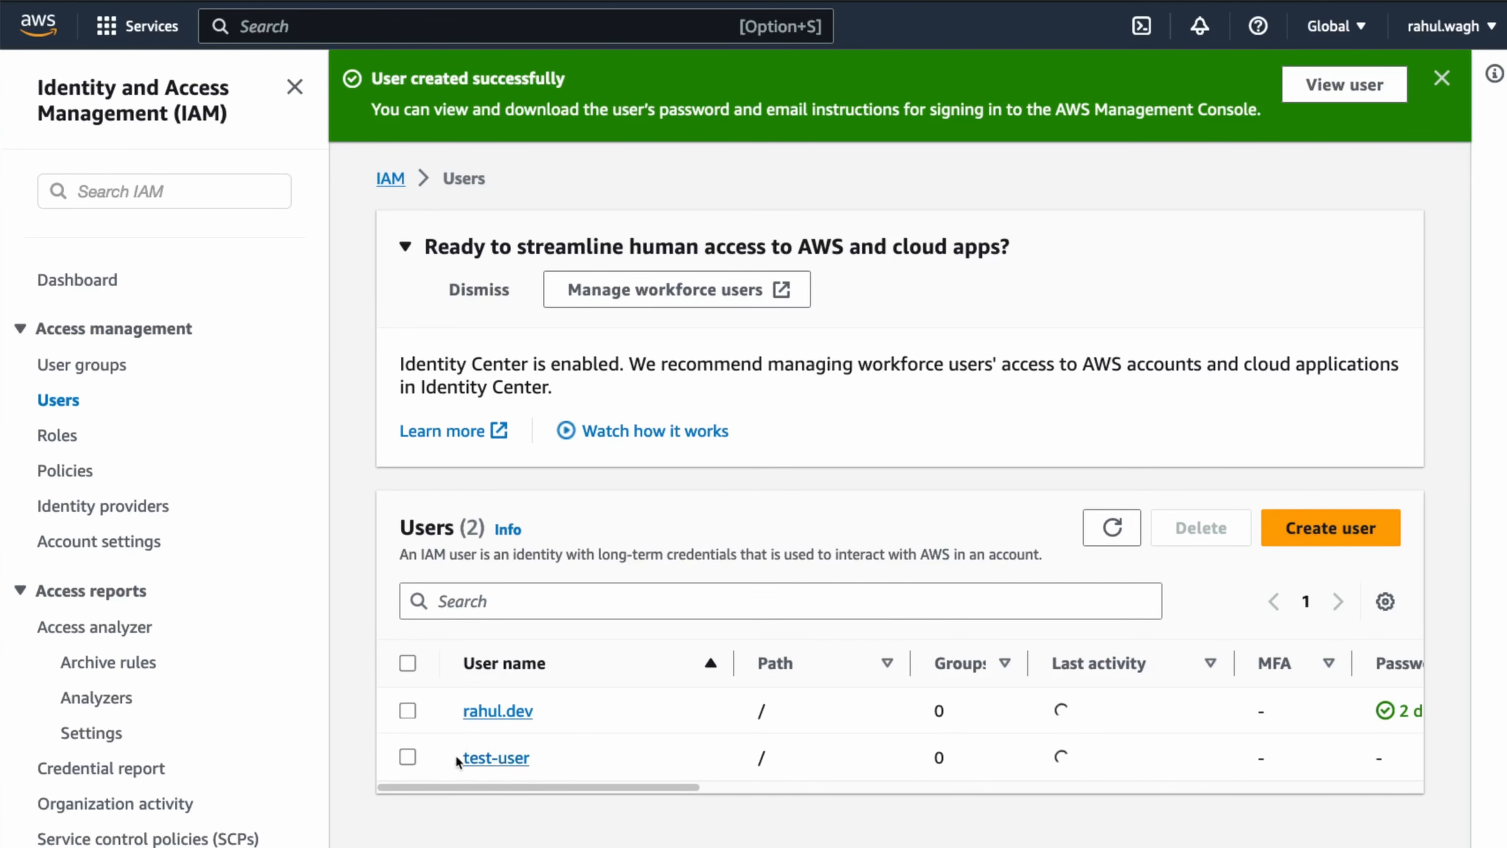
# Open test-user's details page and highlight its ARN in the Summary.
pyautogui.click(495, 760)
pyautogui.scroll(-4, 492, 759)
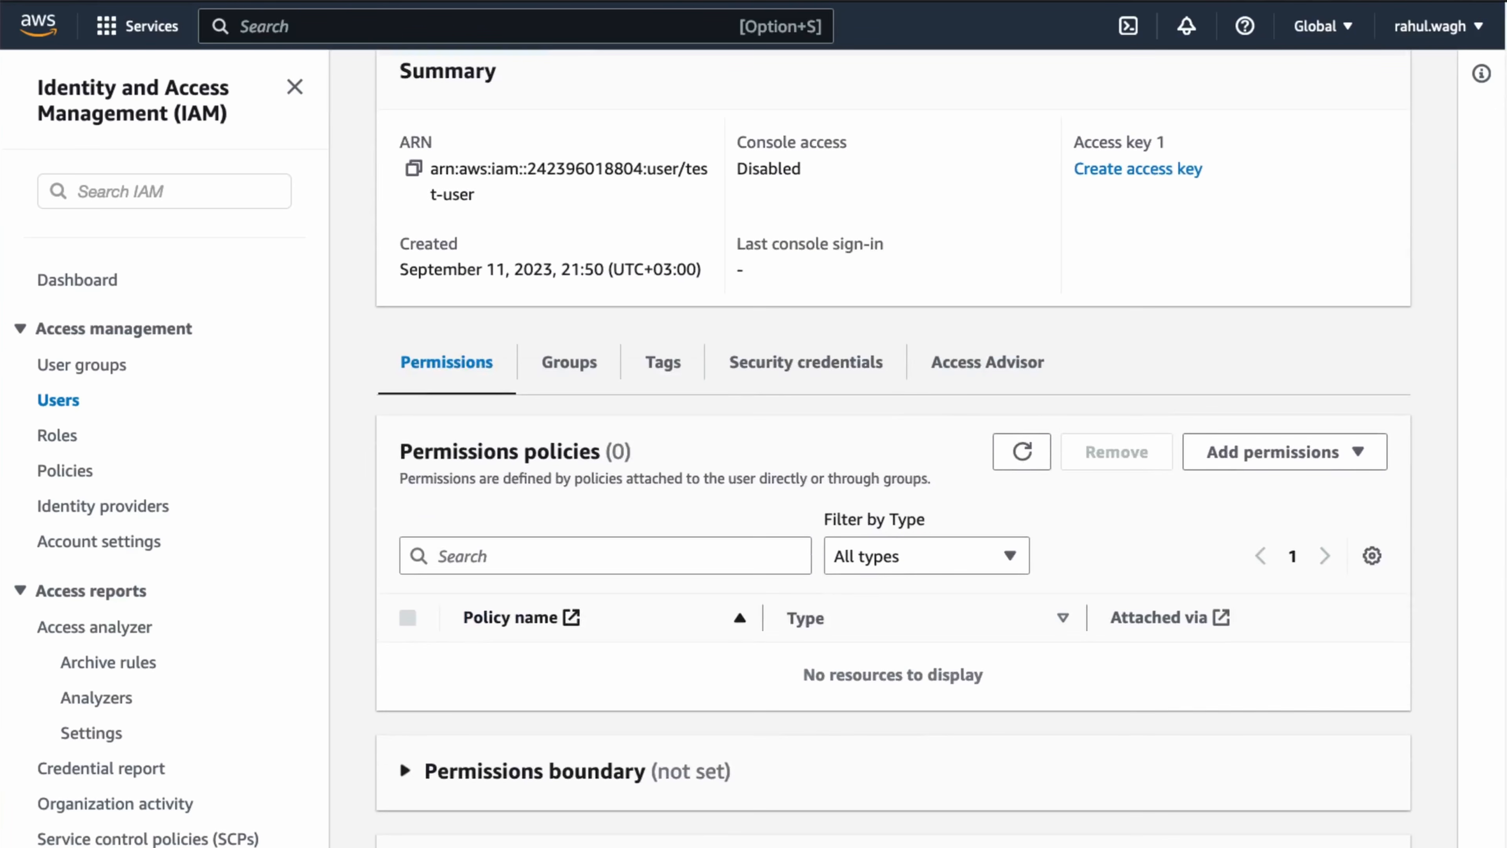
pyautogui.scroll(3, 893, 445)
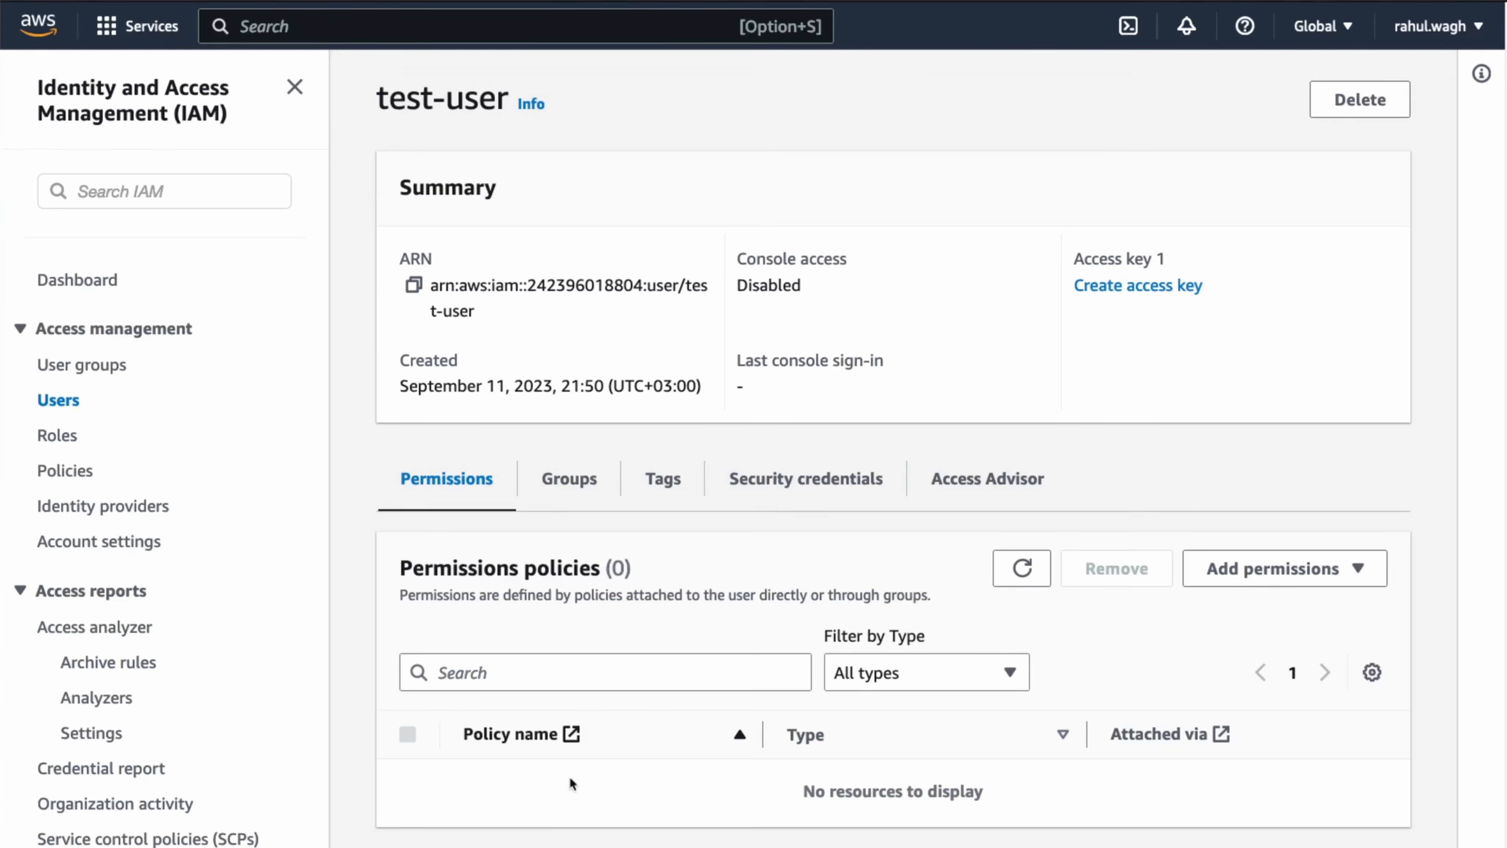
pyautogui.moveTo(430, 283); pyautogui.dragTo(477, 310)
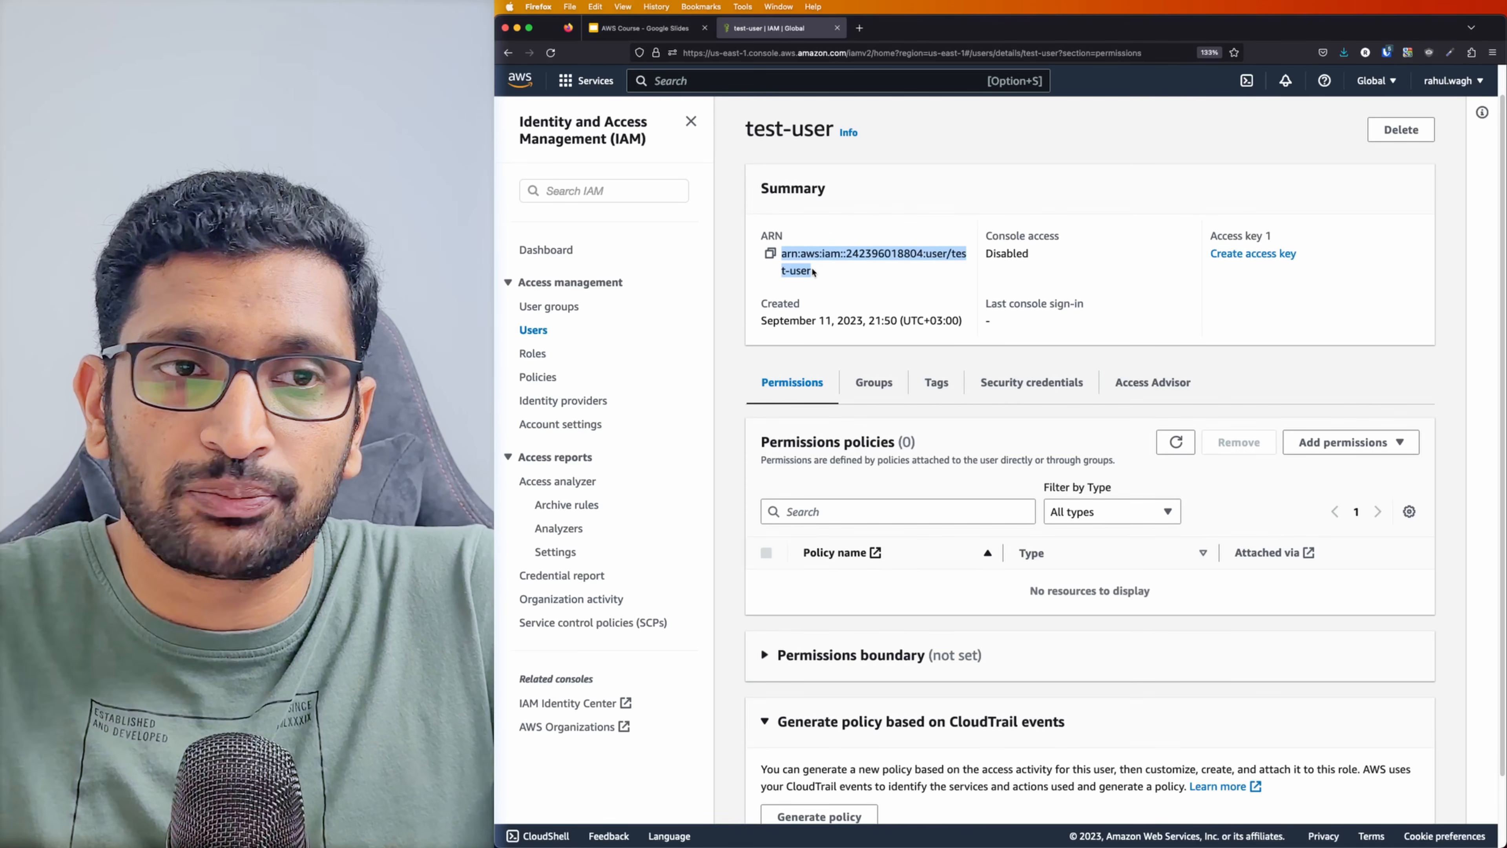
pyautogui.click(813, 271)
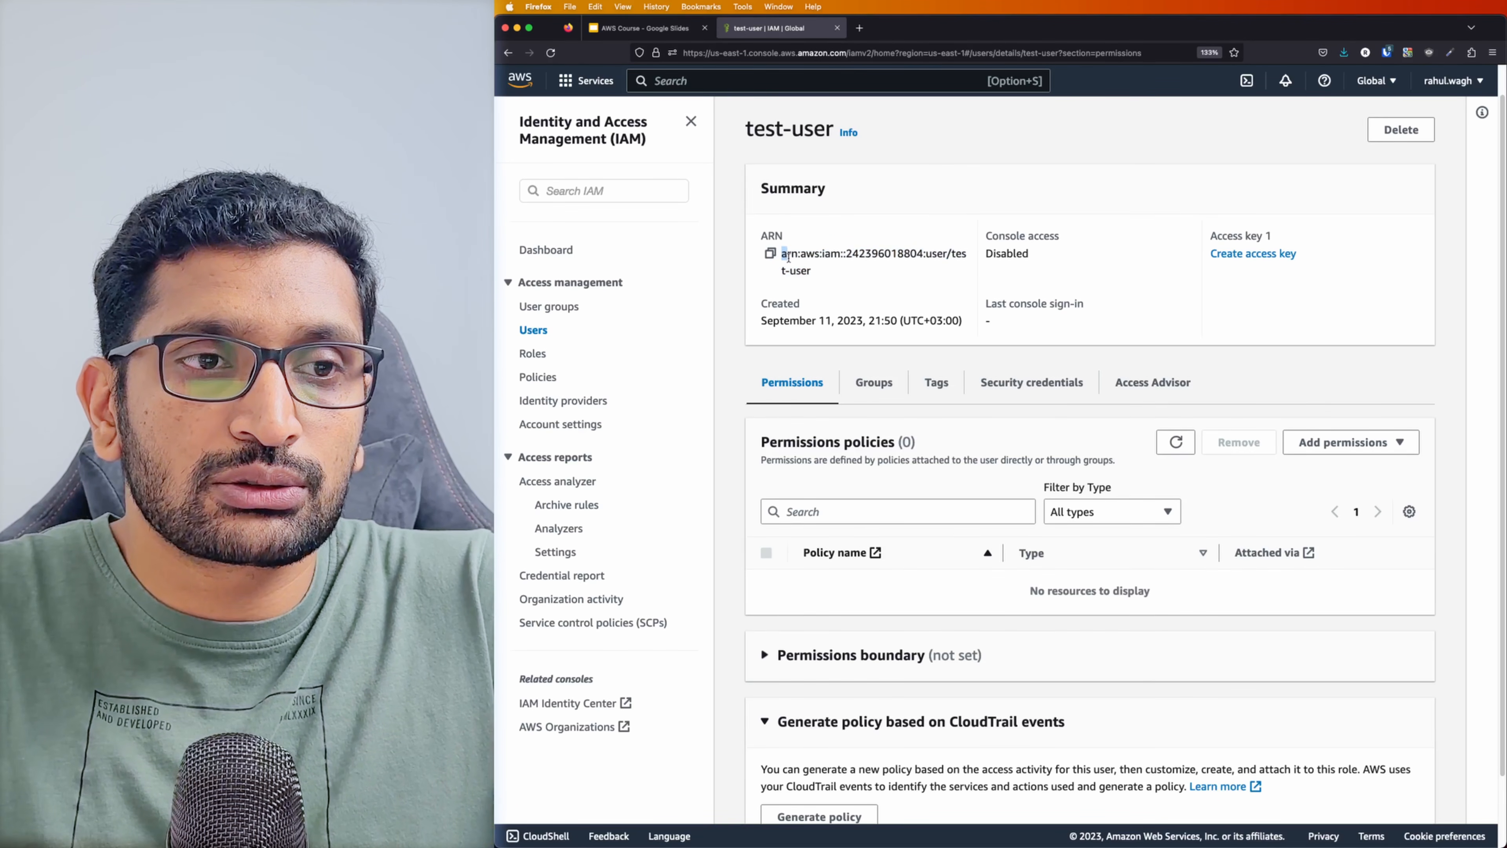
pyautogui.moveTo(789, 256); pyautogui.dragTo(811, 272)
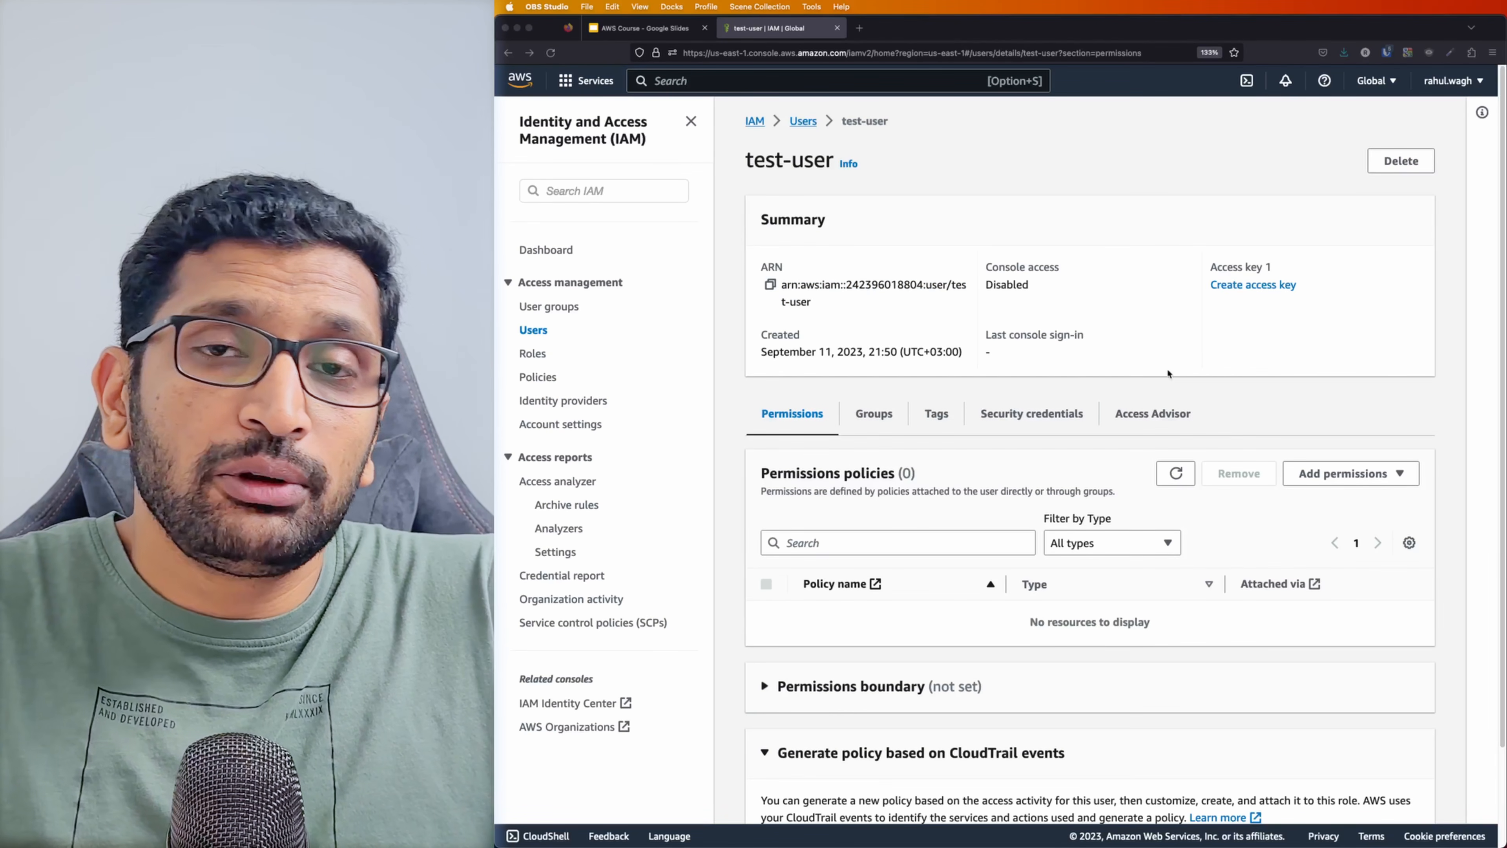
pyautogui.click(1162, 362)
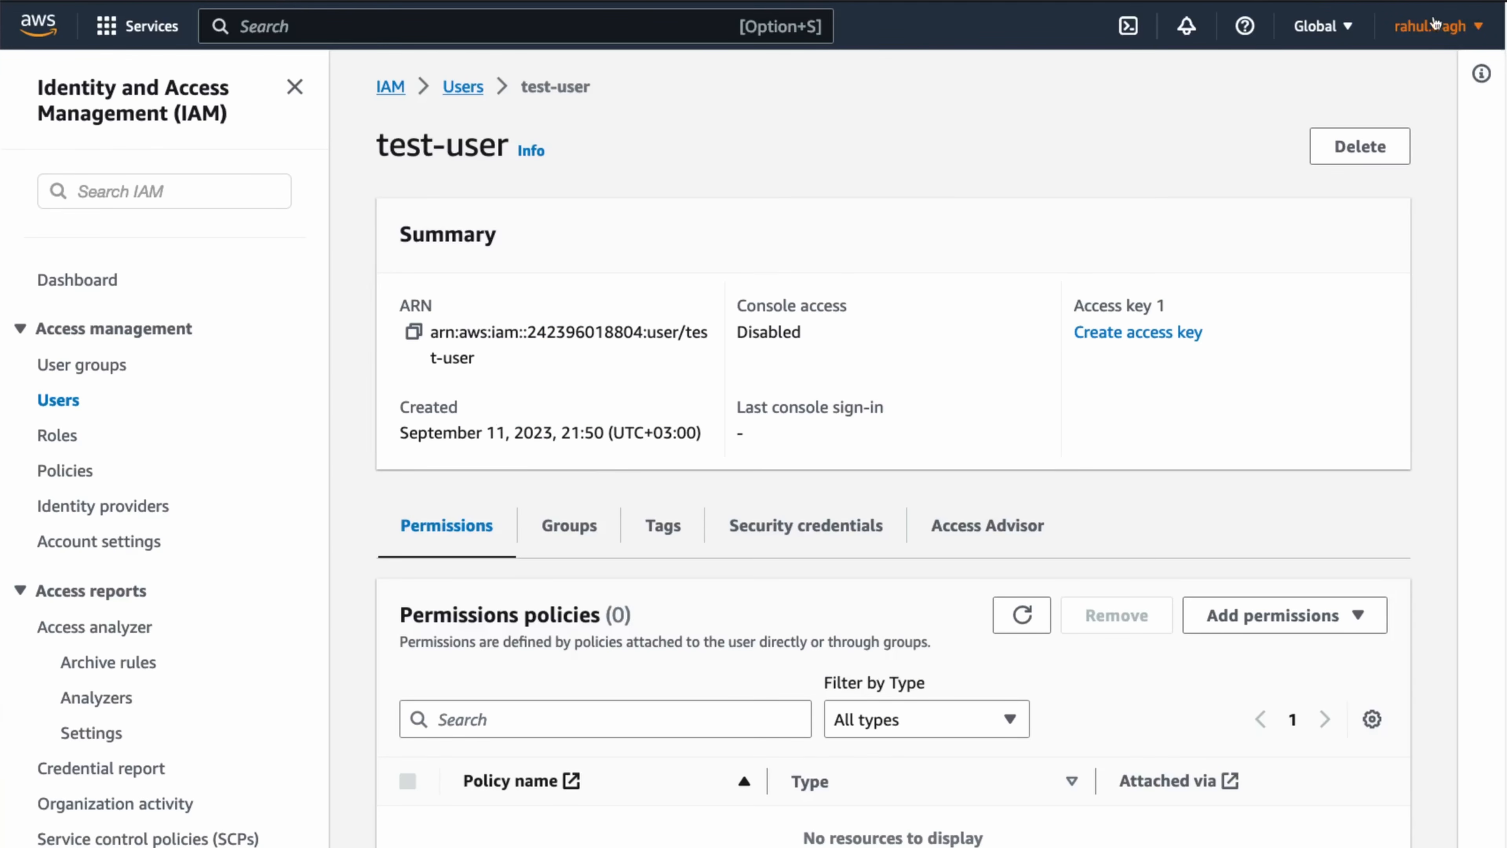
# Glance at the account menu and test-user's security credentials.
pyautogui.click(1450, 82)
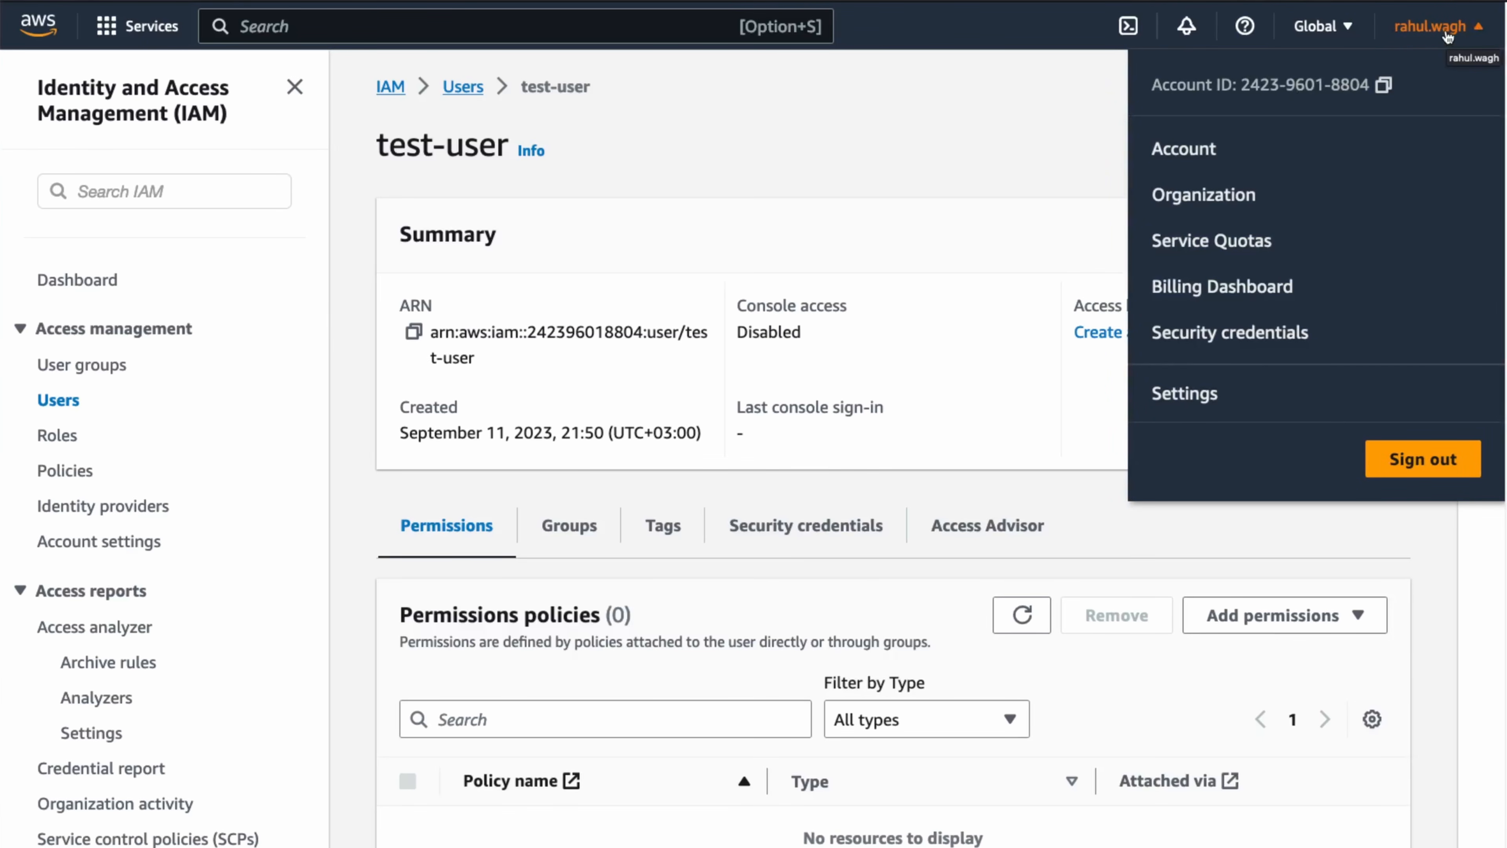
pyautogui.click(1033, 491)
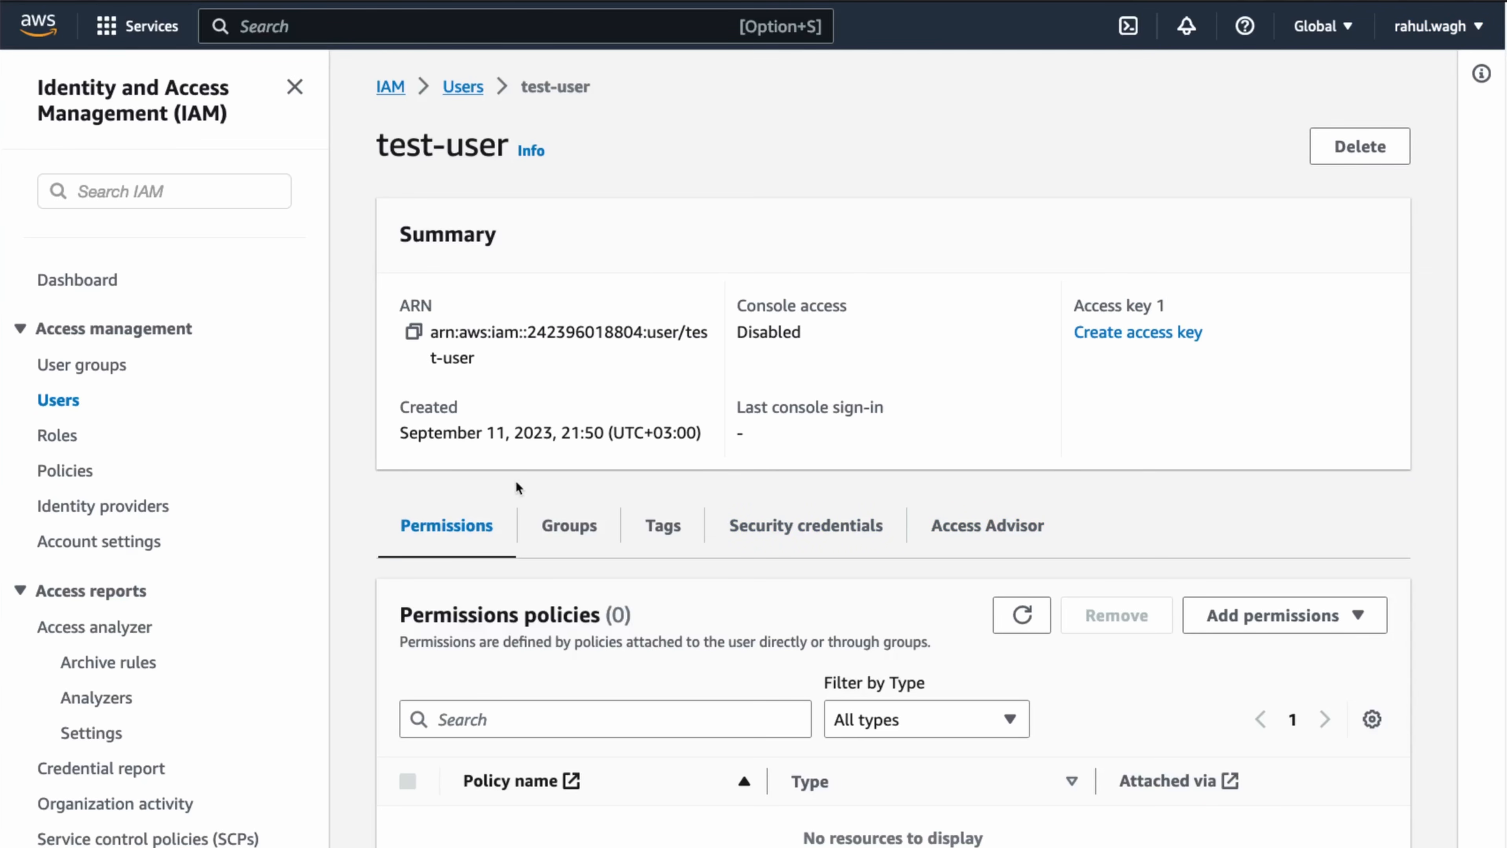
pyautogui.click(808, 536)
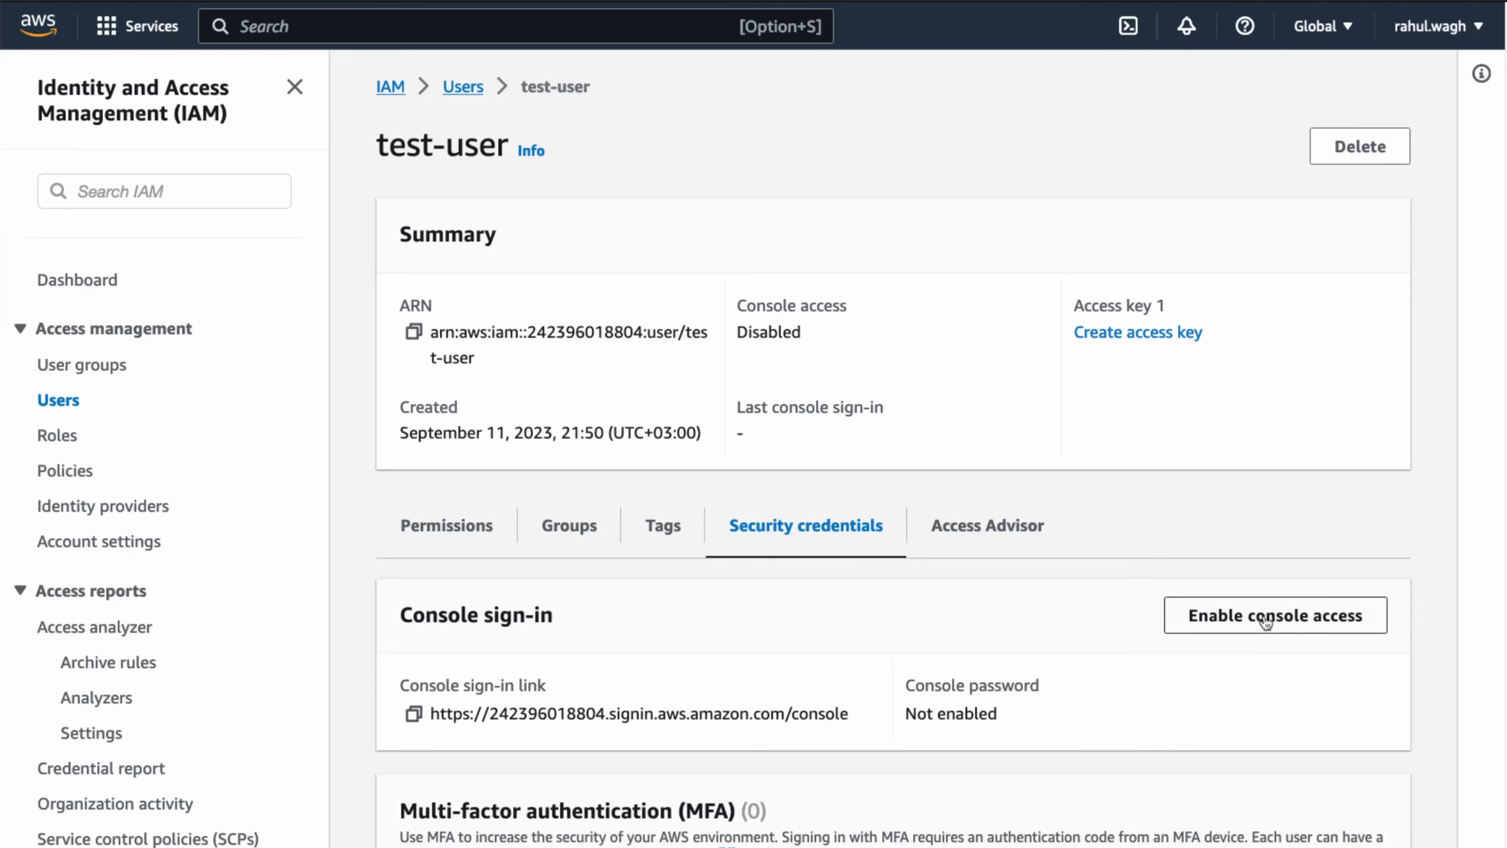
# Return via Console Home and IAM Users to test-user's console access settings.
pyautogui.click(55, 33)
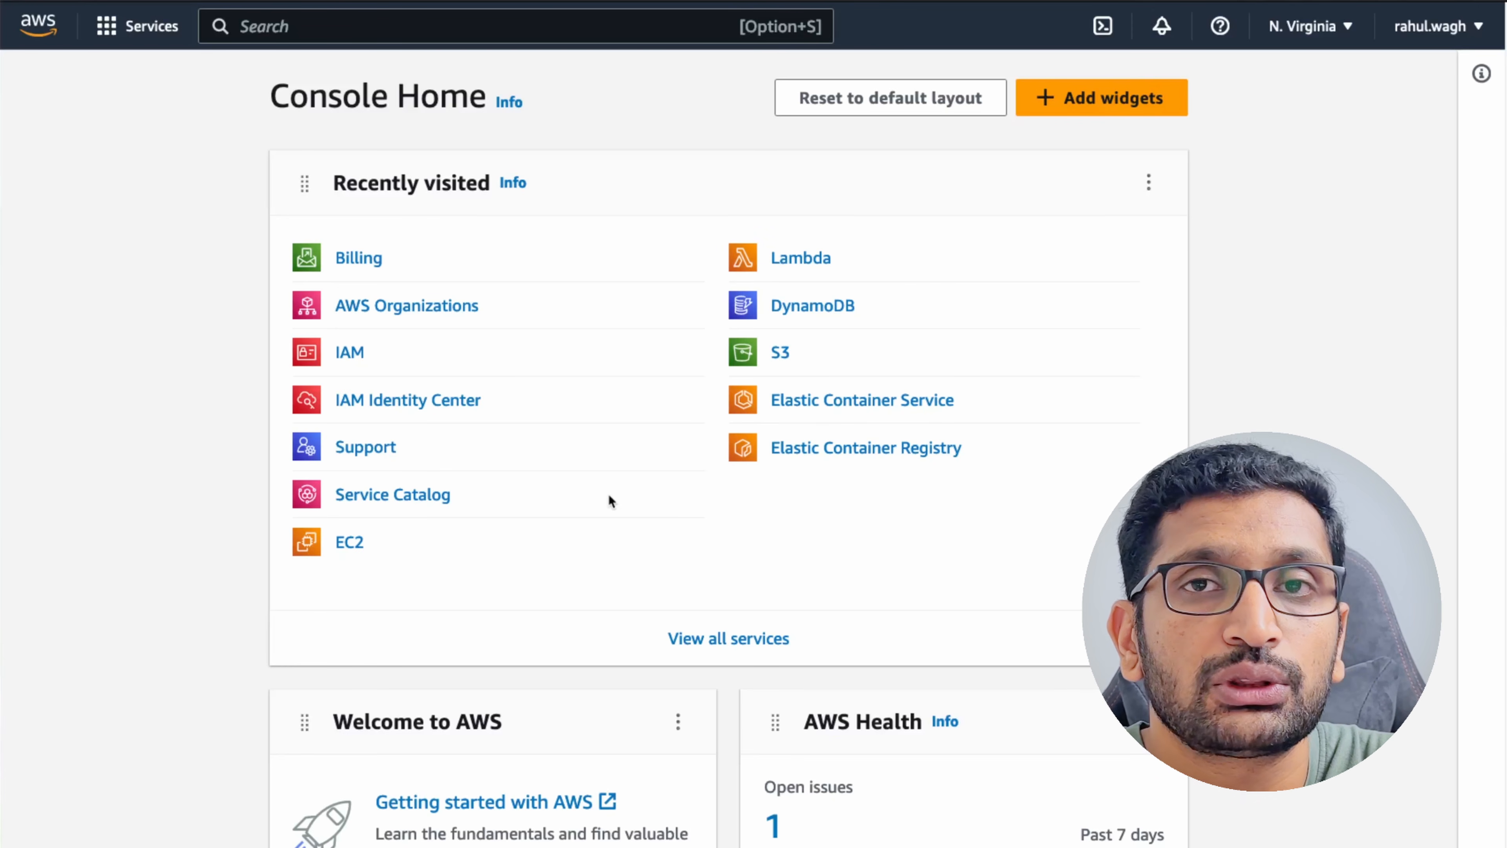
pyautogui.click(352, 357)
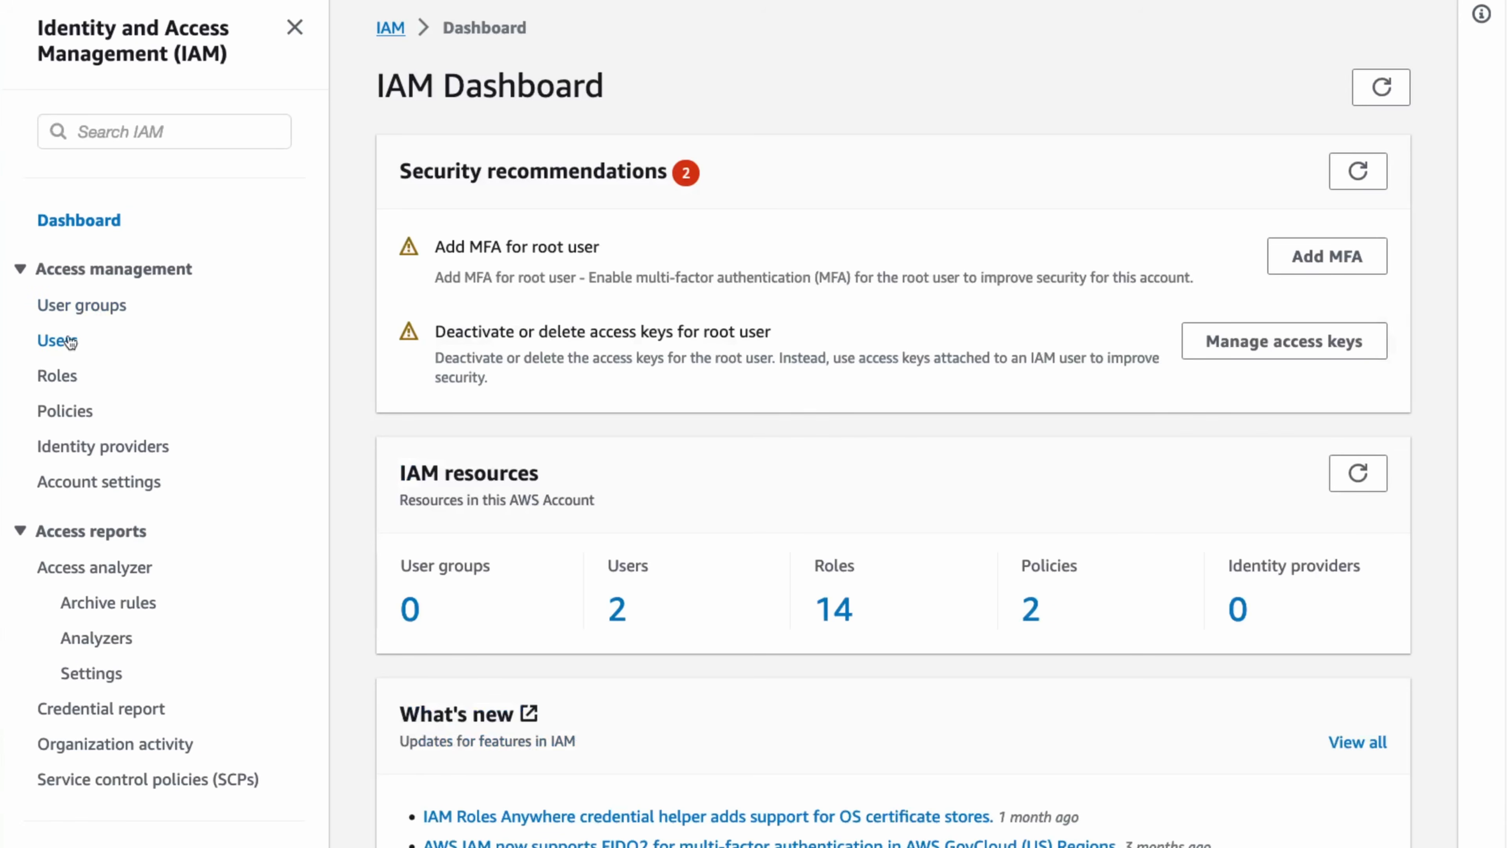
pyautogui.click(65, 340)
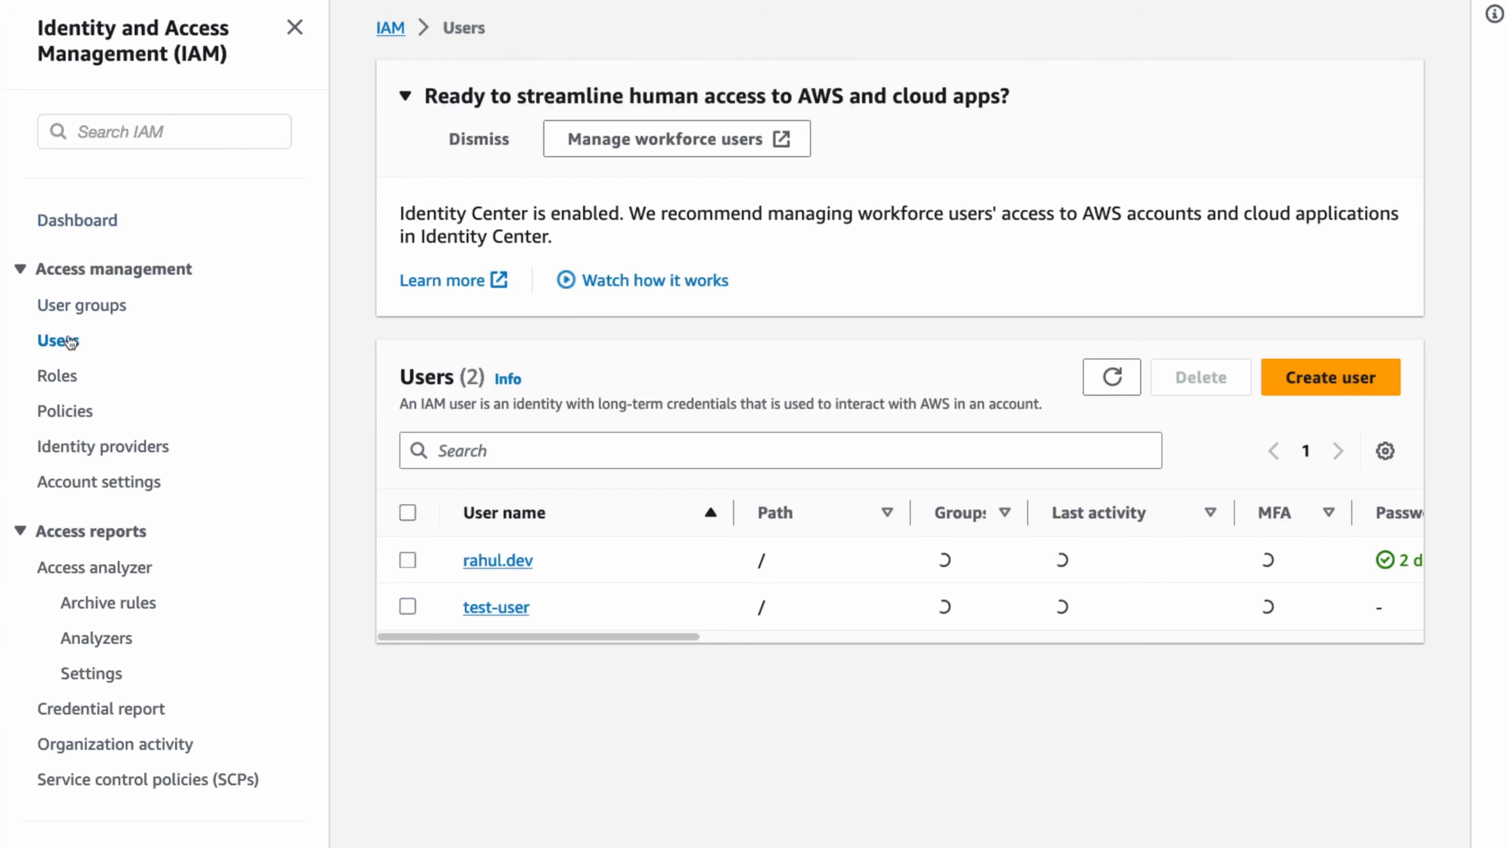
pyautogui.click(494, 612)
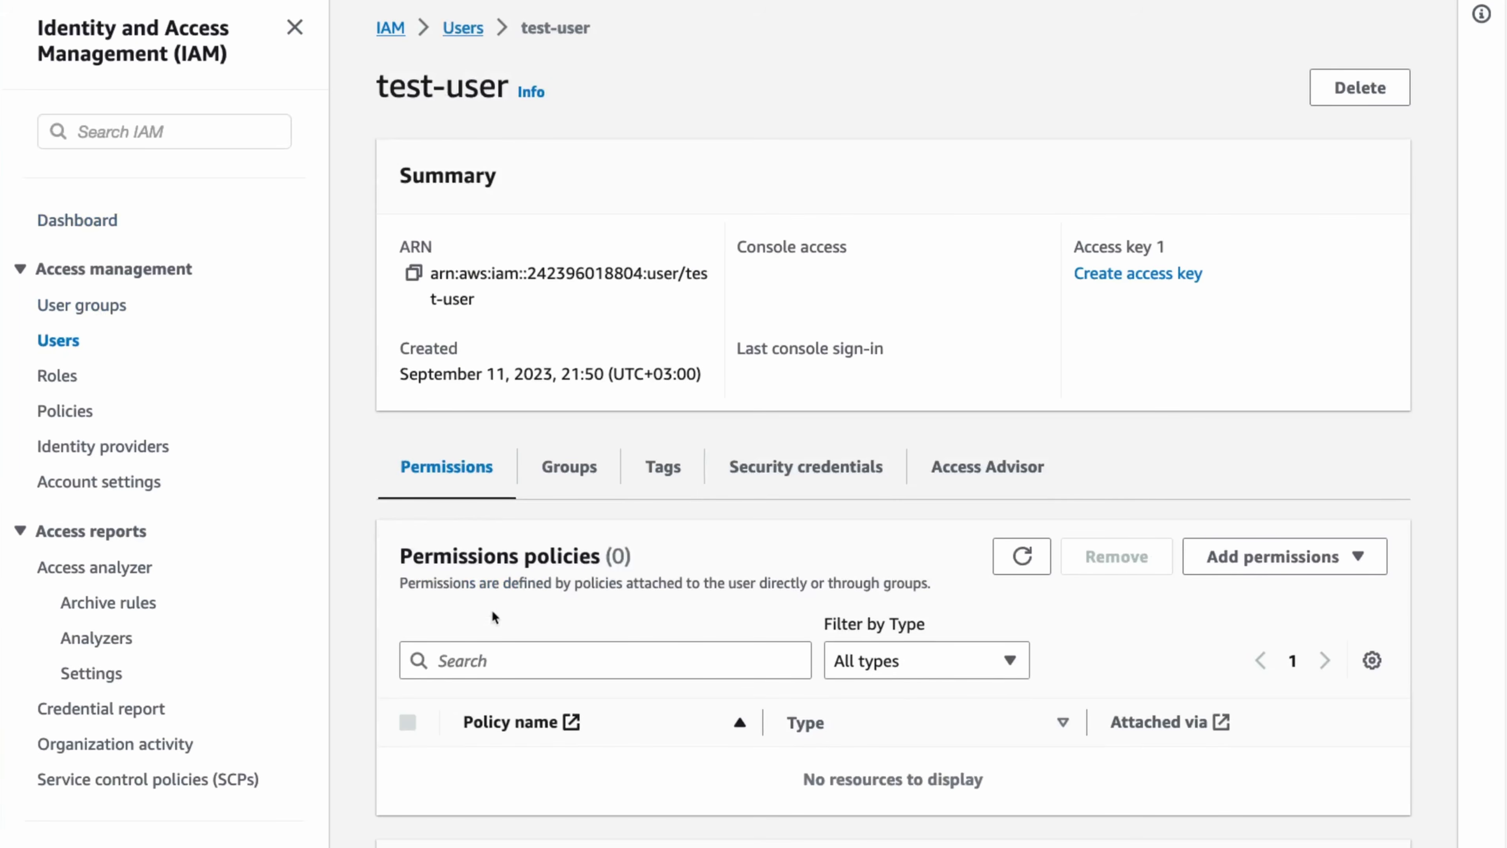
pyautogui.click(795, 469)
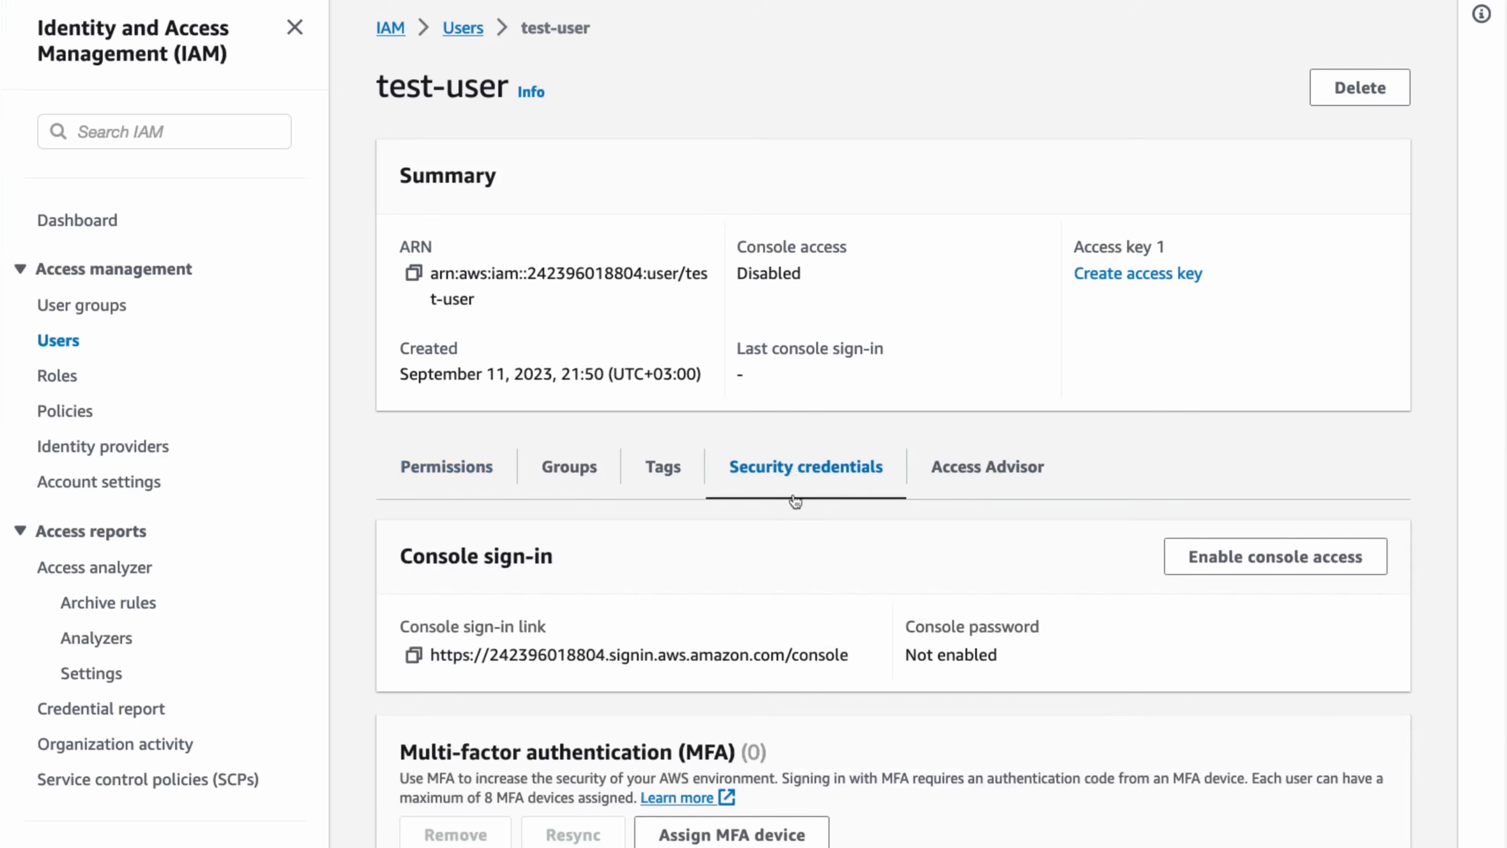
pyautogui.click(1293, 564)
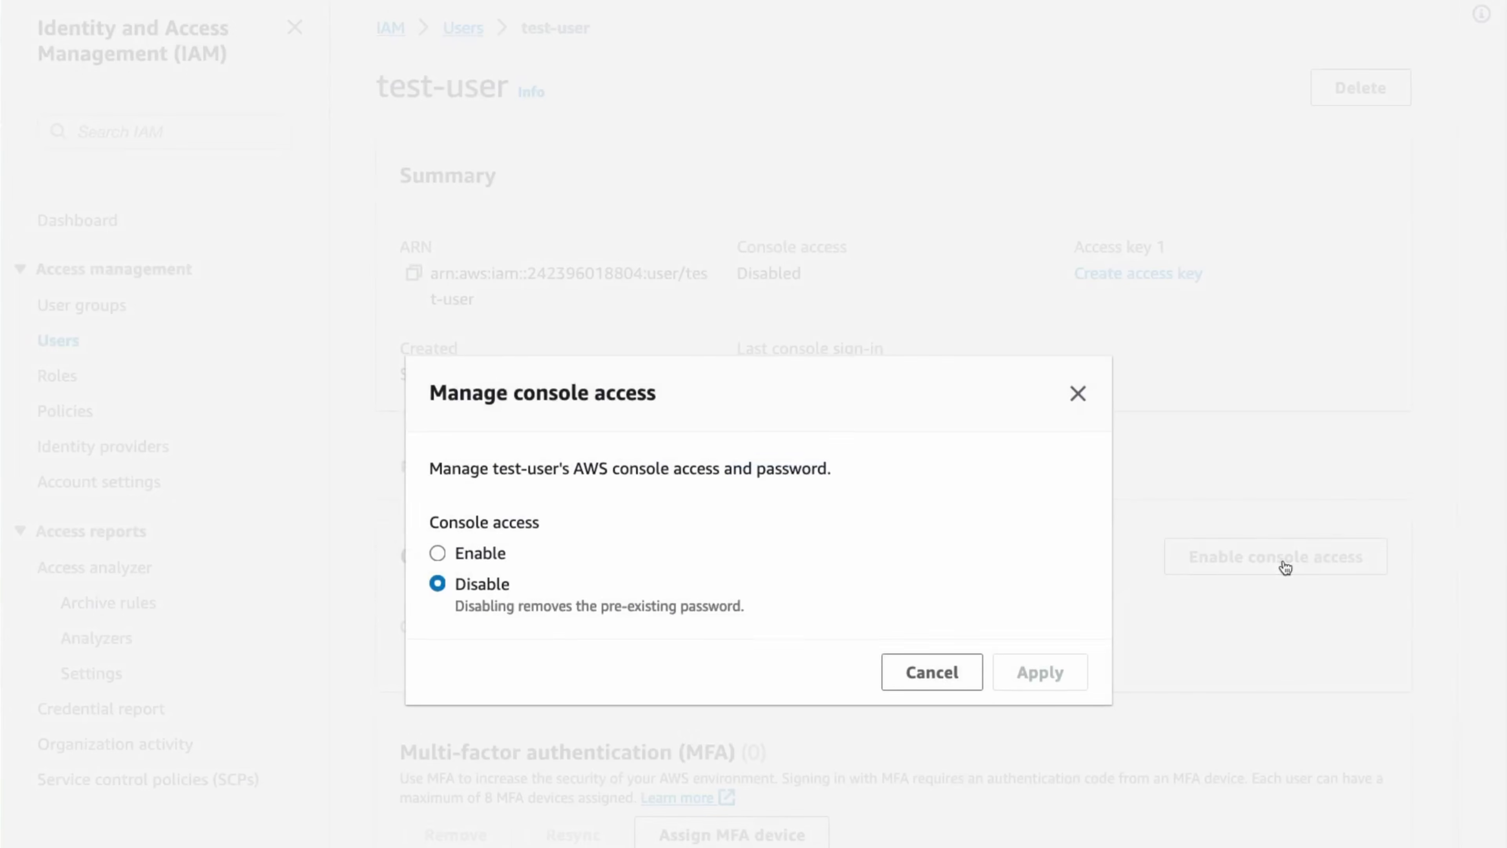
# Enable console access for test-user with an autogenerated password and no forced reset.
pyautogui.click(497, 558)
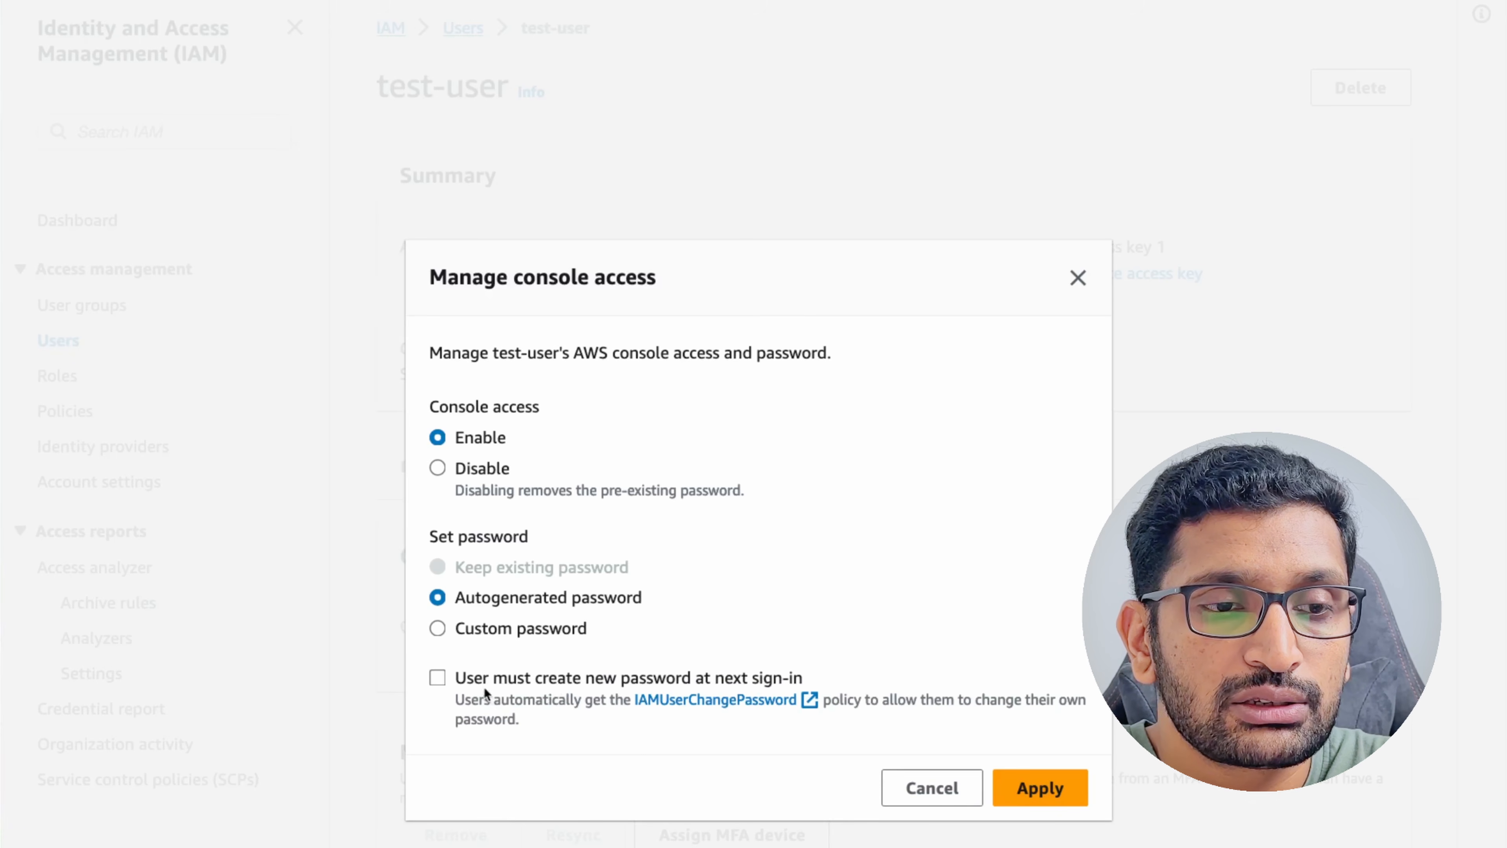
pyautogui.moveTo(455, 678); pyautogui.dragTo(753, 677)
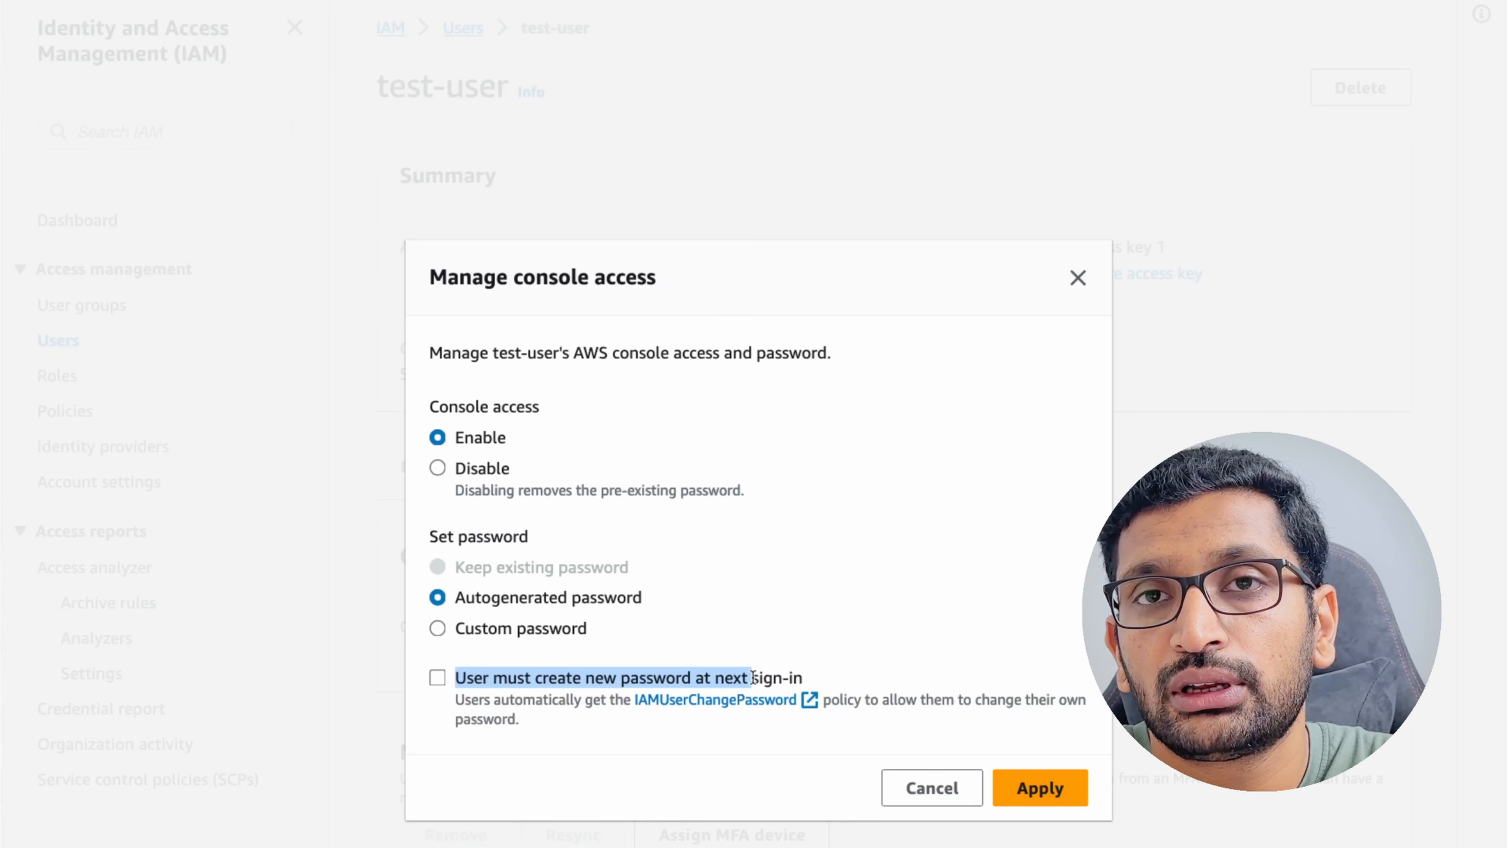
pyautogui.click(753, 678)
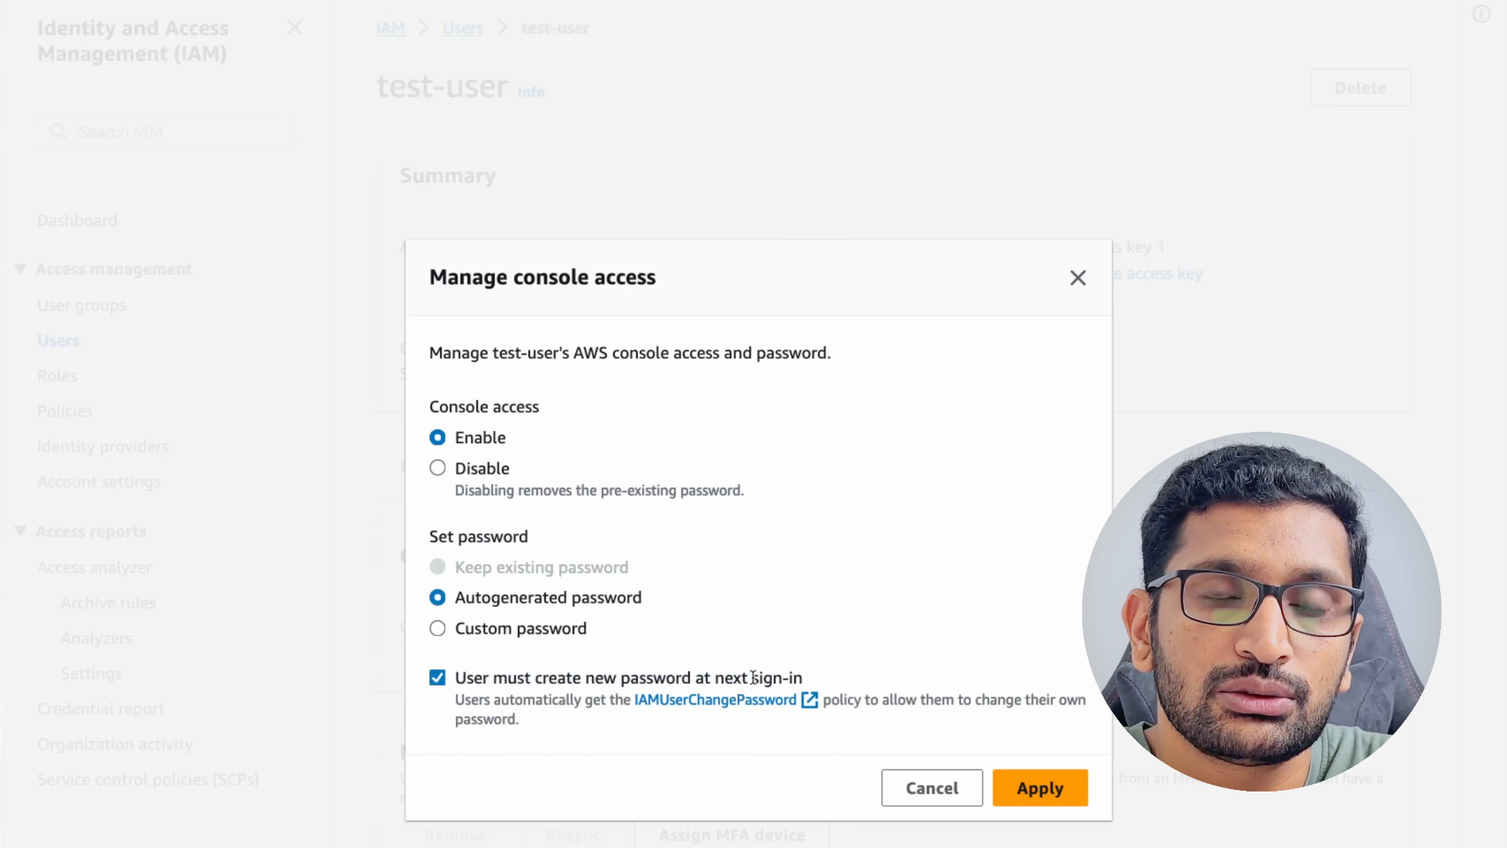
pyautogui.click(438, 678)
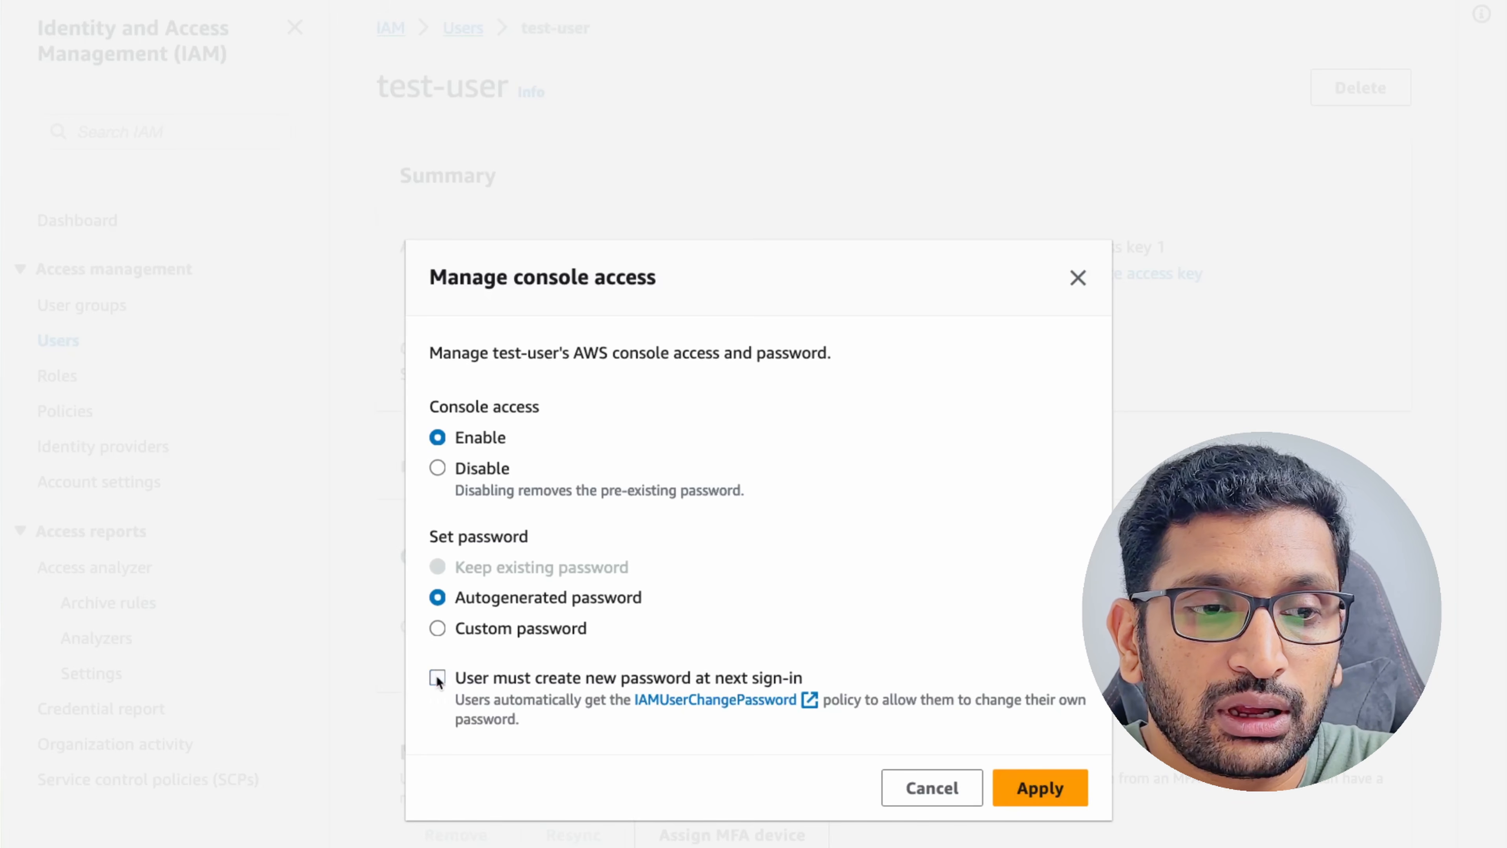
pyautogui.click(1041, 790)
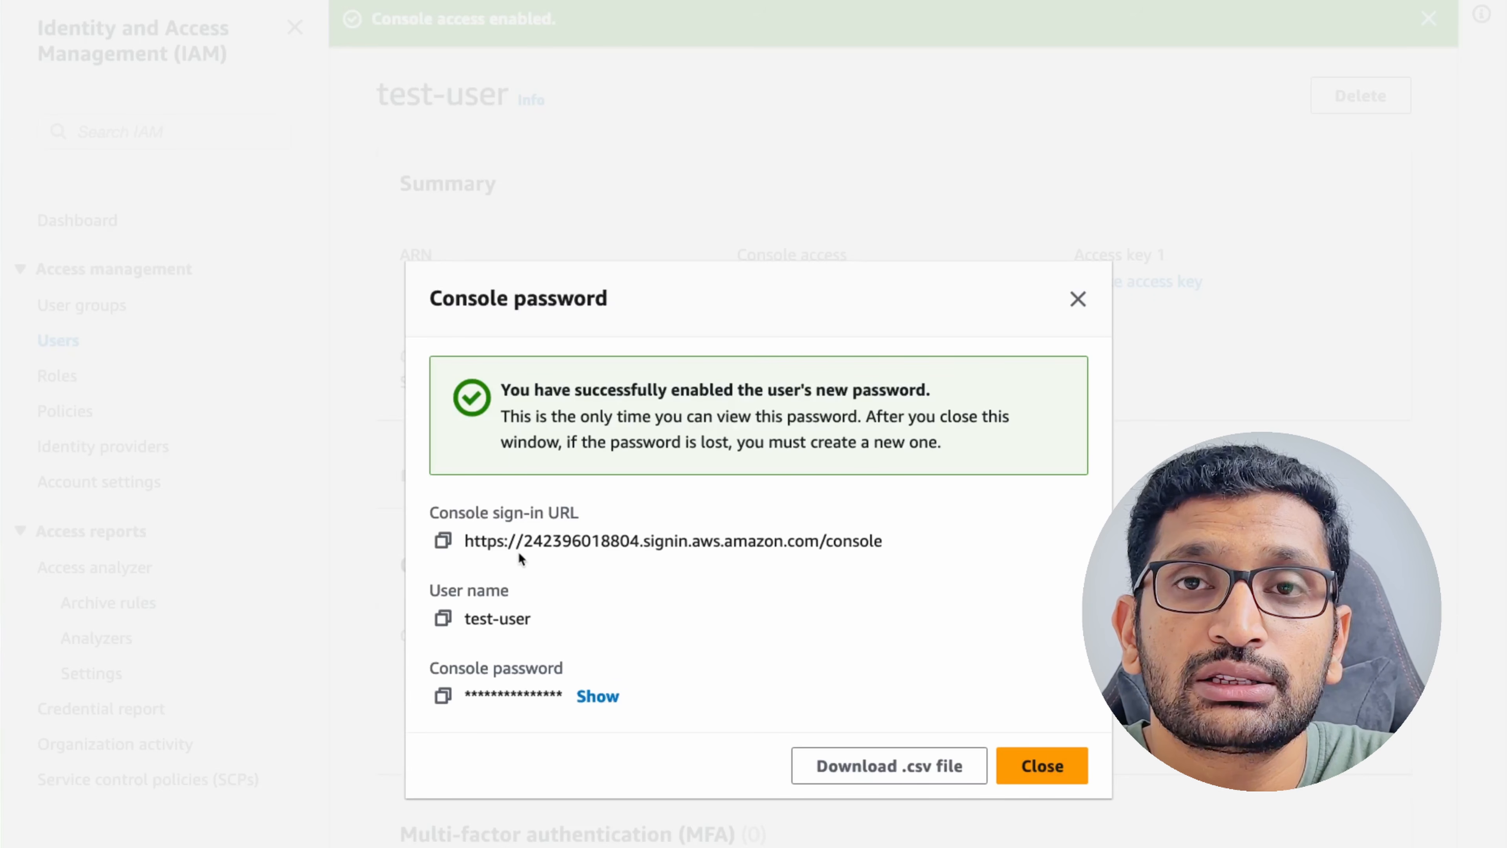
# Copy the console sign-in URL and open a private browser window.
pyautogui.click(442, 541)
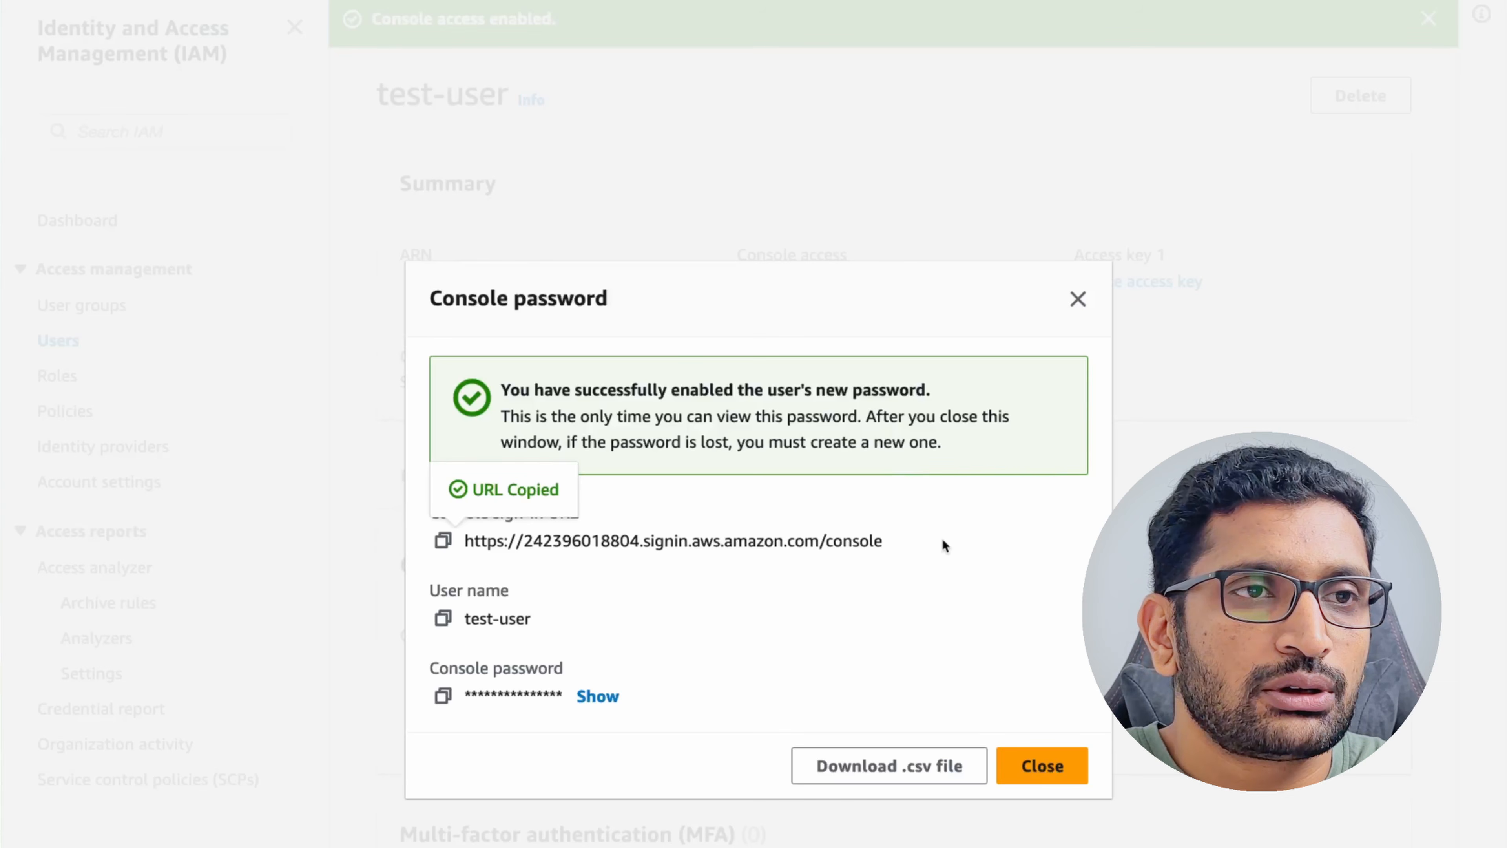
pyautogui.press('super+shift+n')
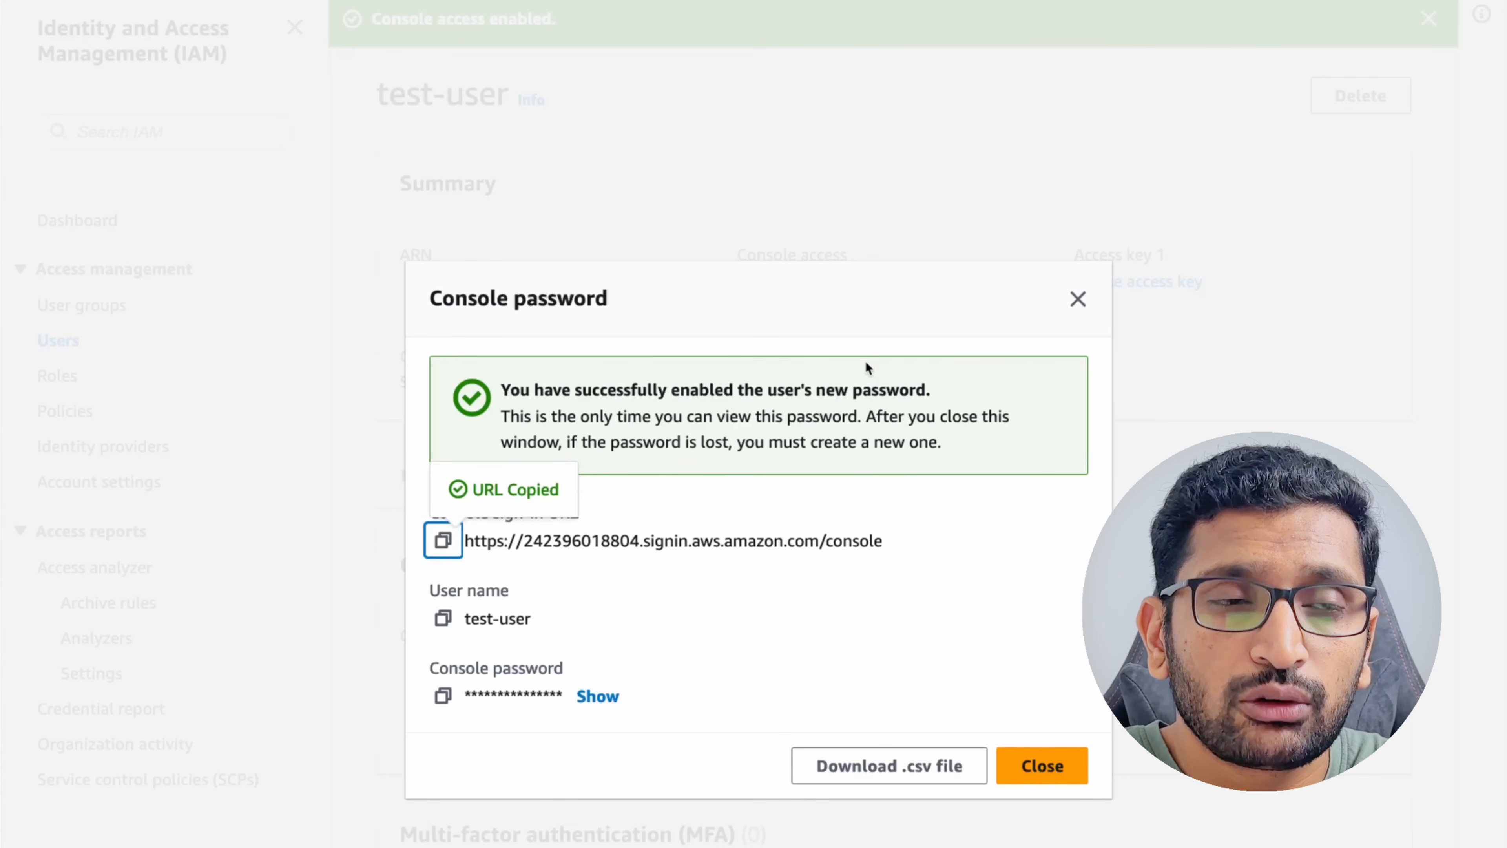
pyautogui.press('super+shift+p')
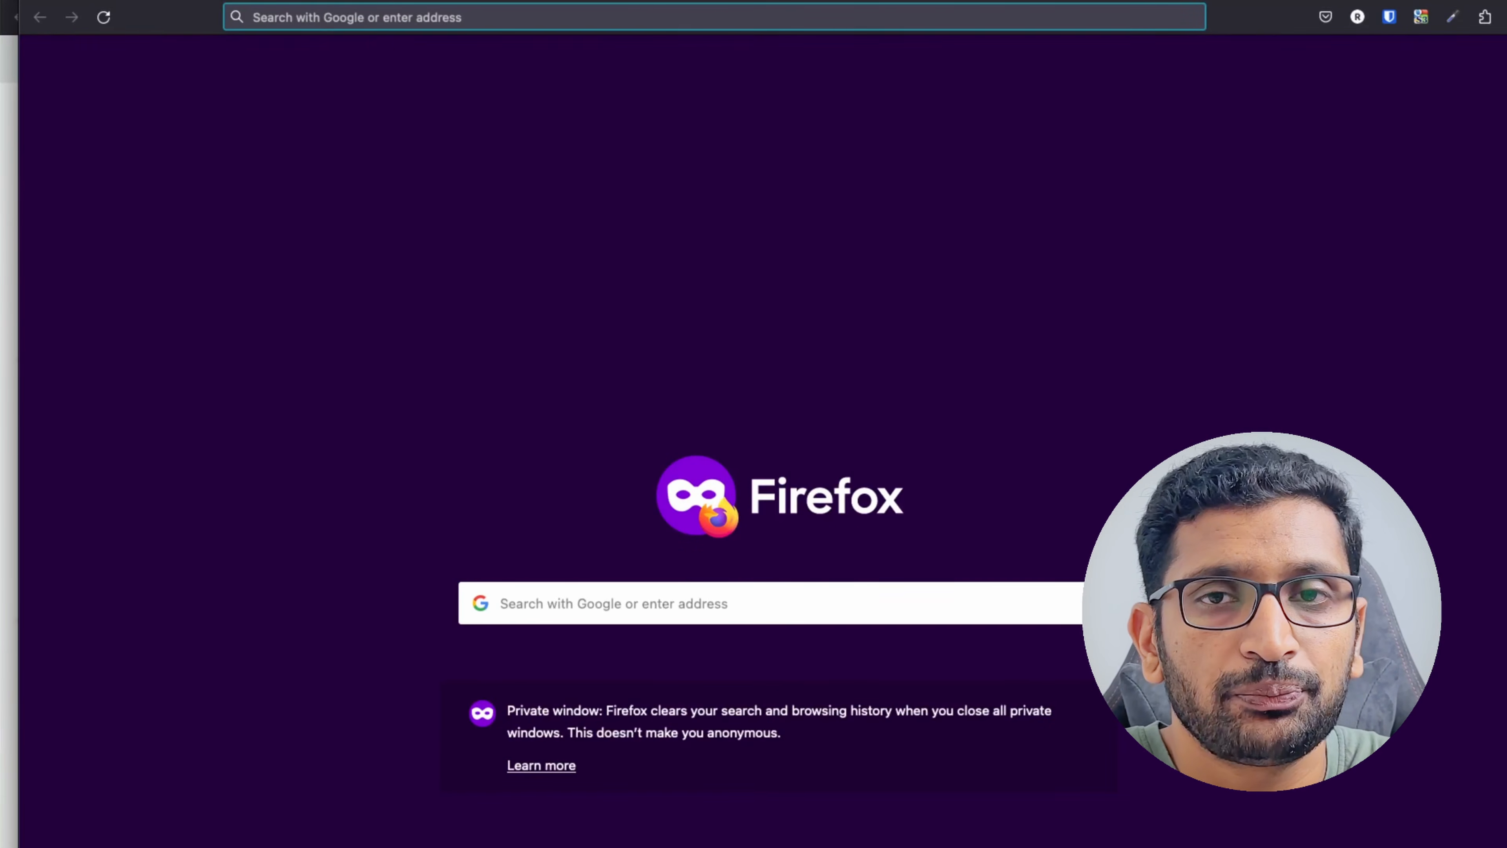
# Load the copied sign-in URL in the private window, zoomed in, reaching 'Sign in as IAM user'.
pyautogui.press('super+v')
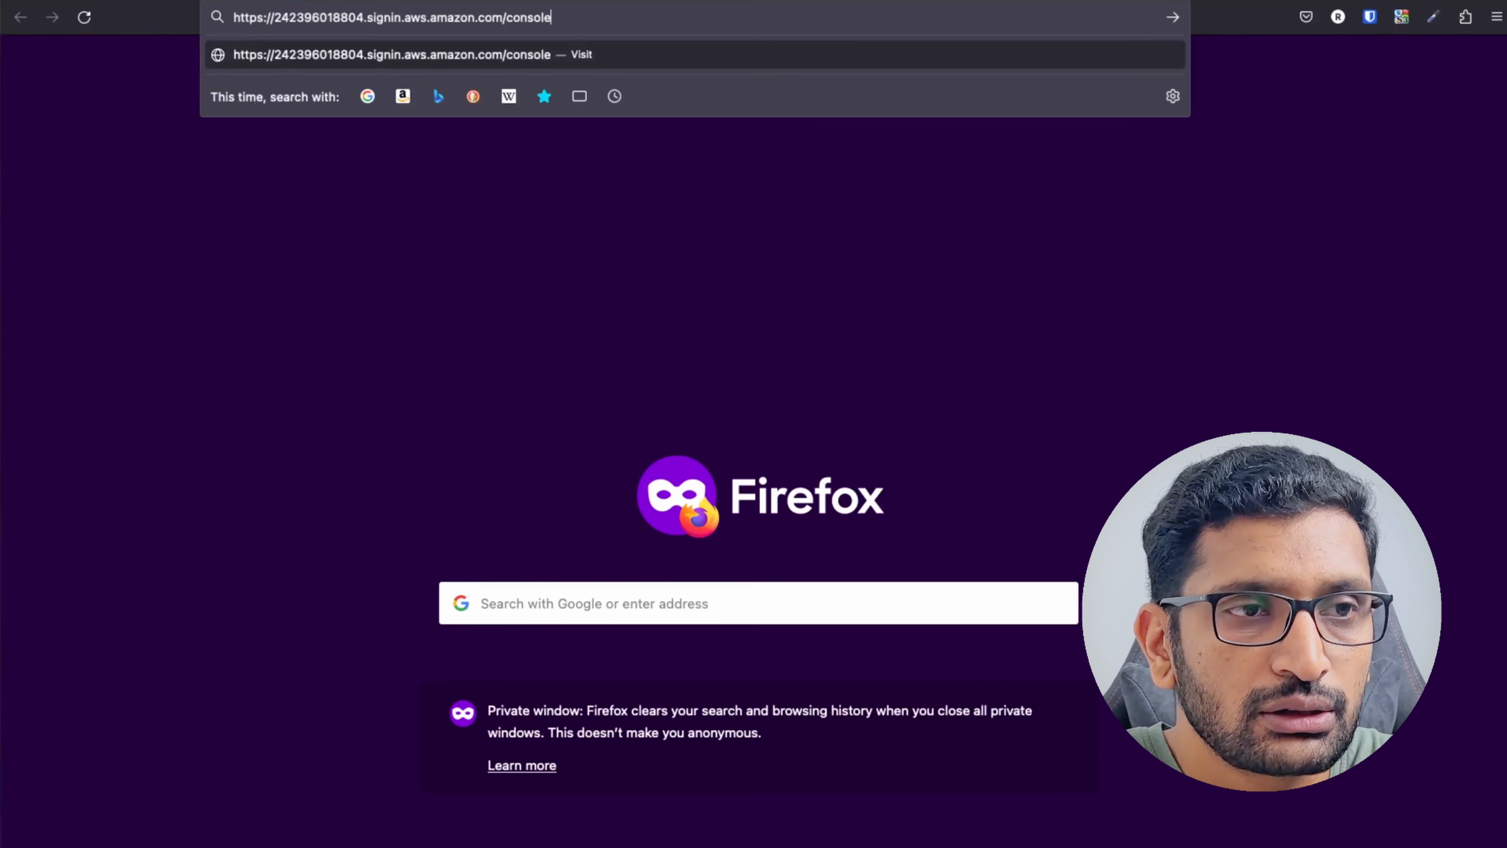
pyautogui.press('Return')
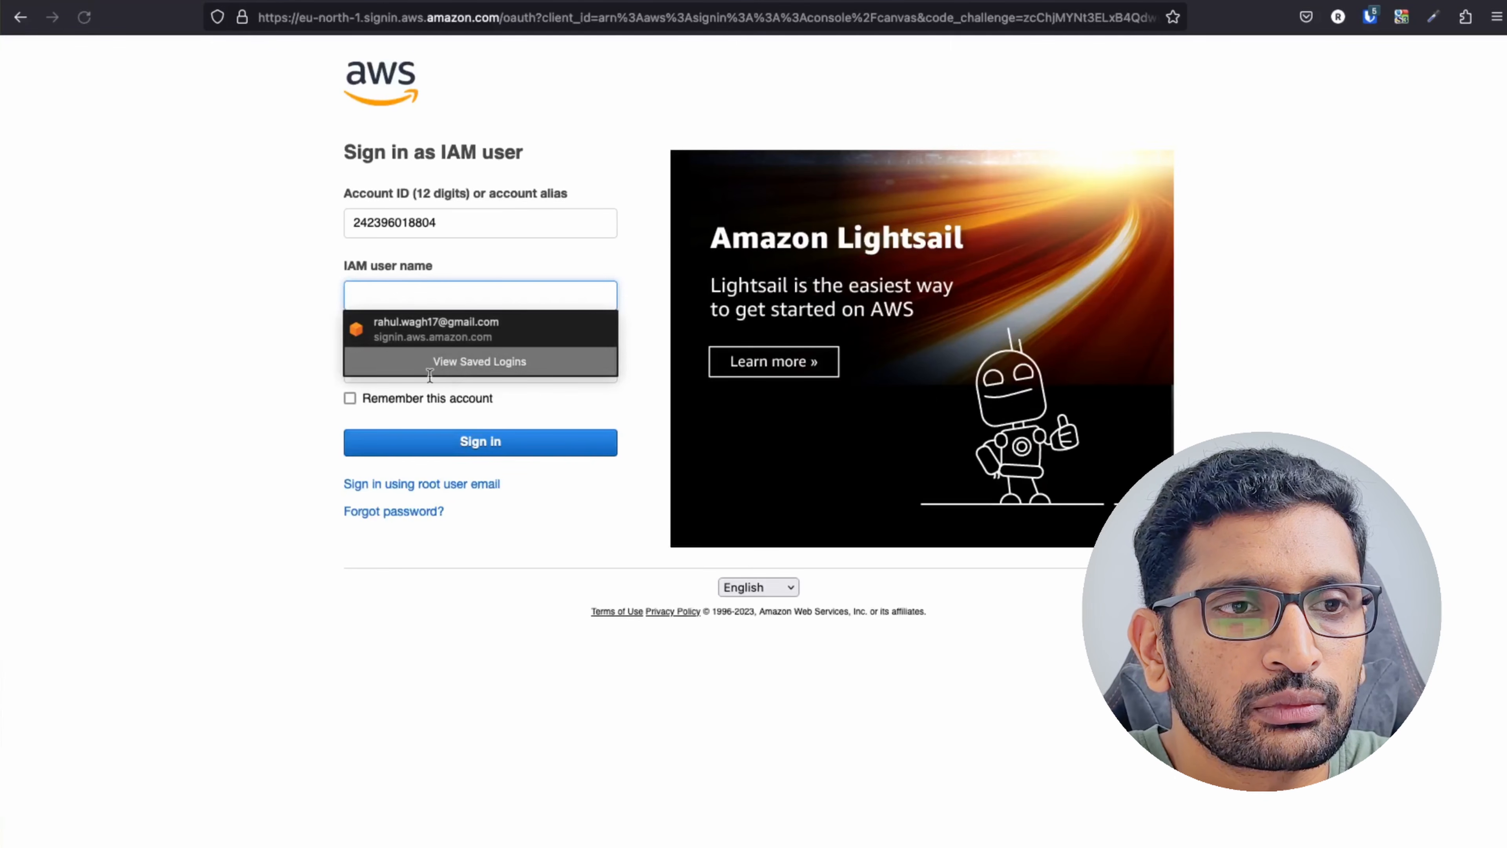
pyautogui.click(281, 334)
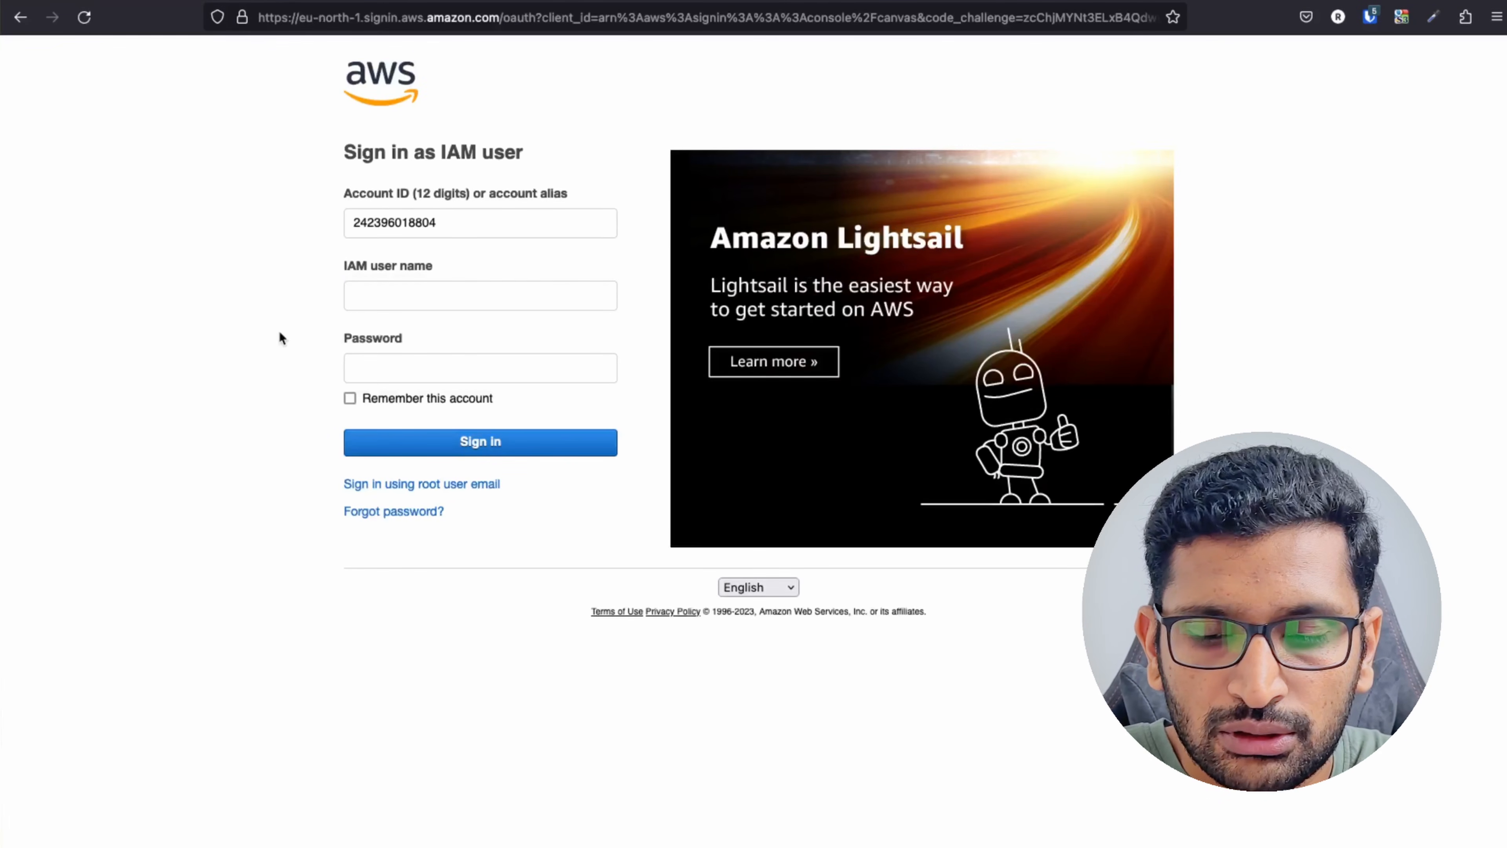
pyautogui.press('super+plus')
pyautogui.press('super+plus')
pyautogui.press('super+plus')
pyautogui.press('super+plus')
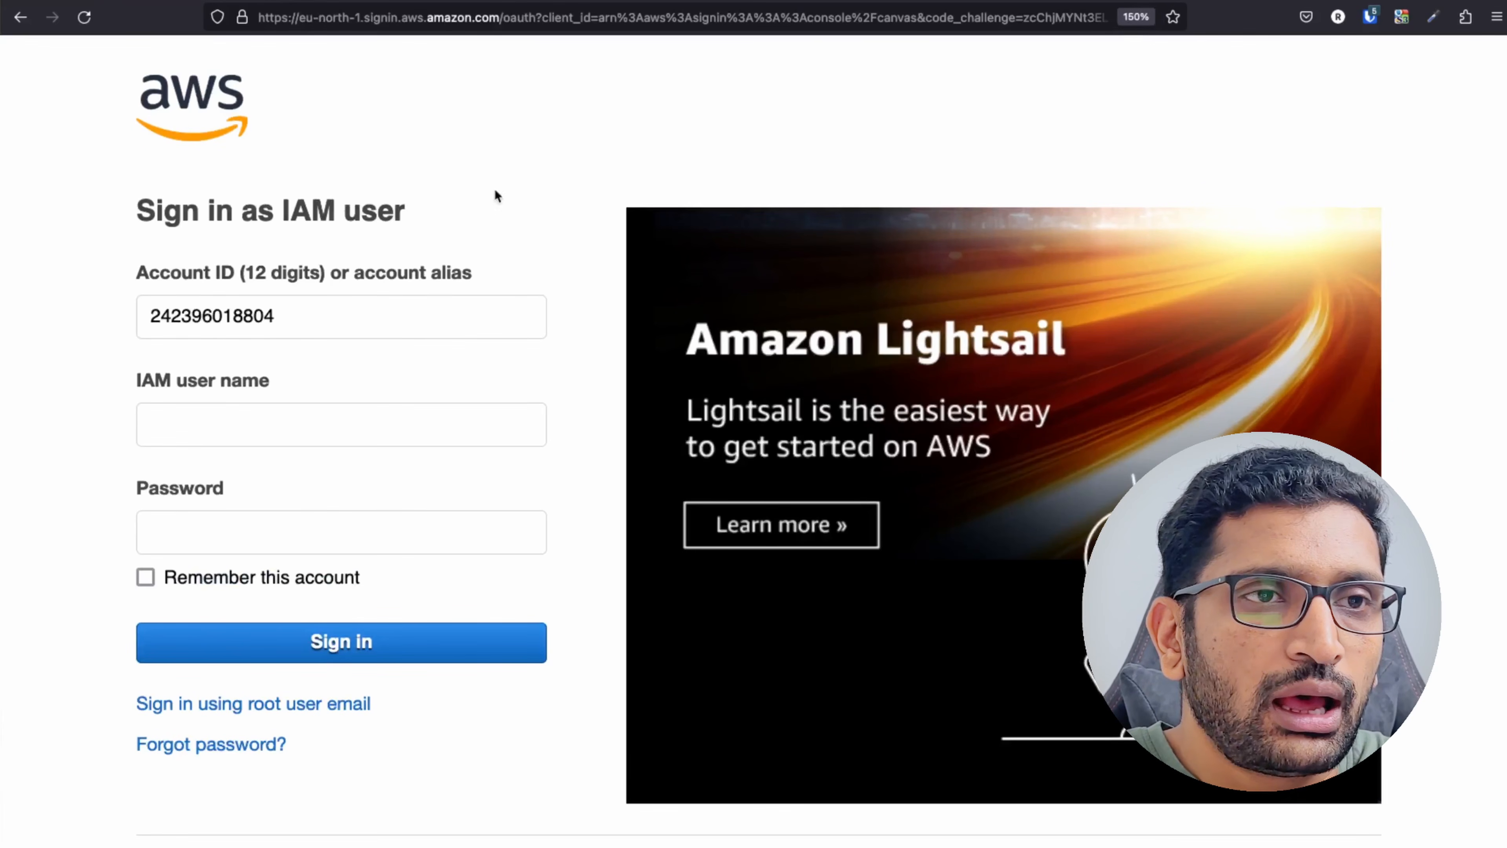
pyautogui.click(410, 8)
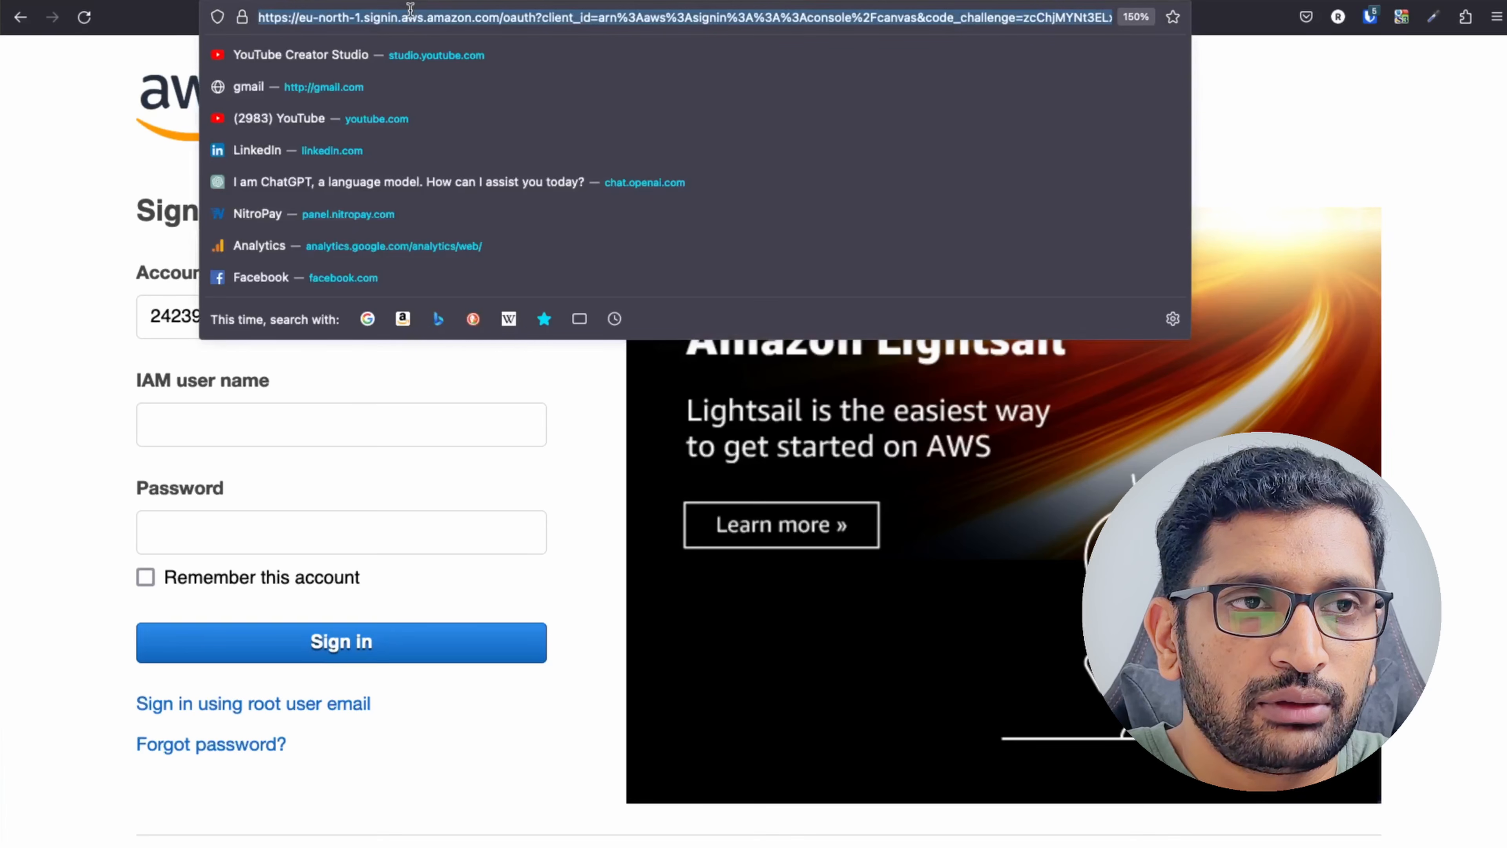
pyautogui.press('super+v')
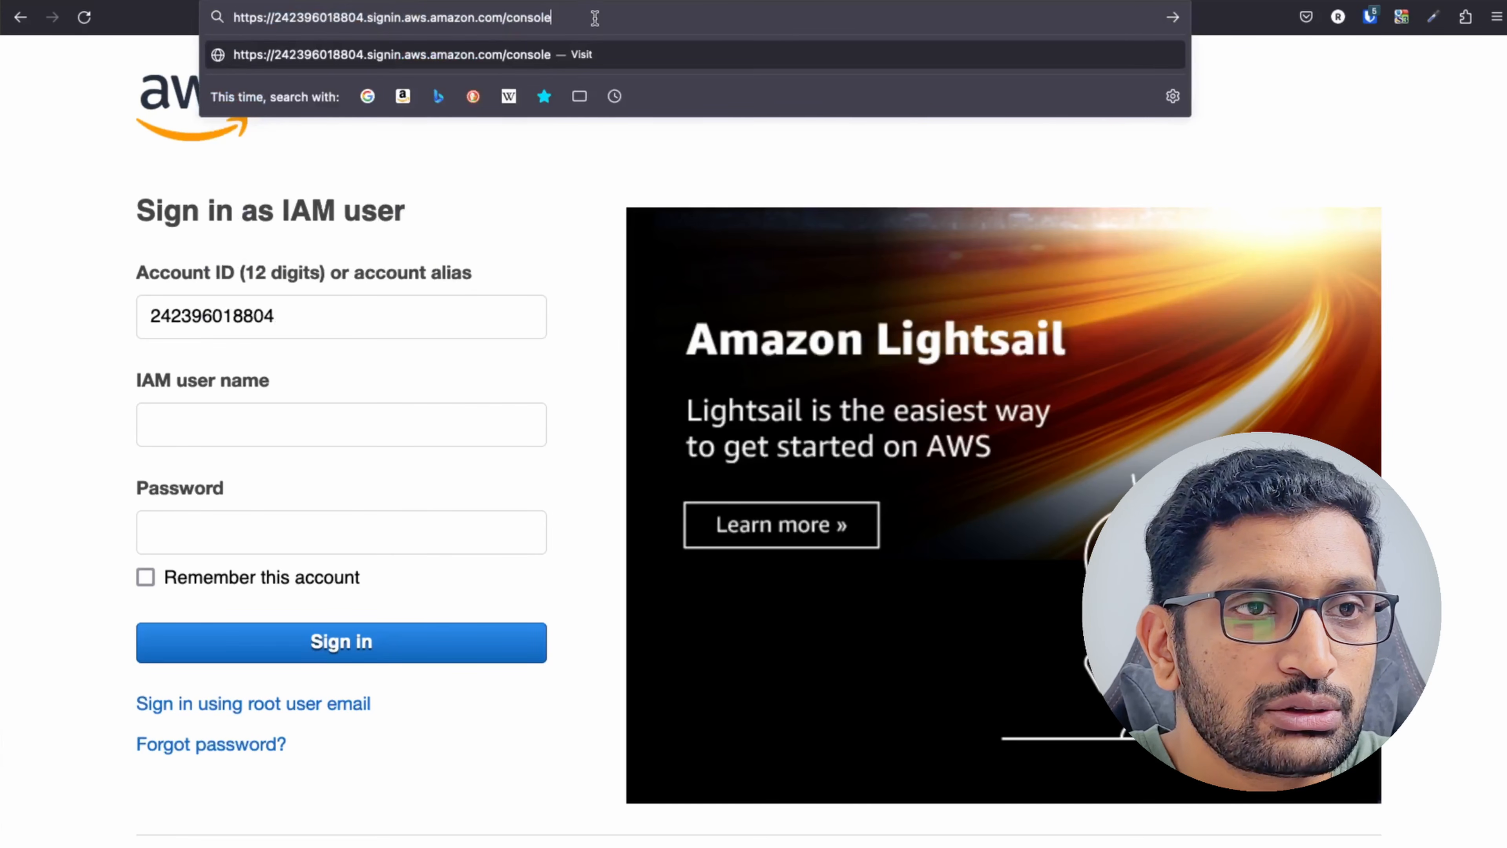
pyautogui.moveTo(594, 17); pyautogui.dragTo(233, 10)
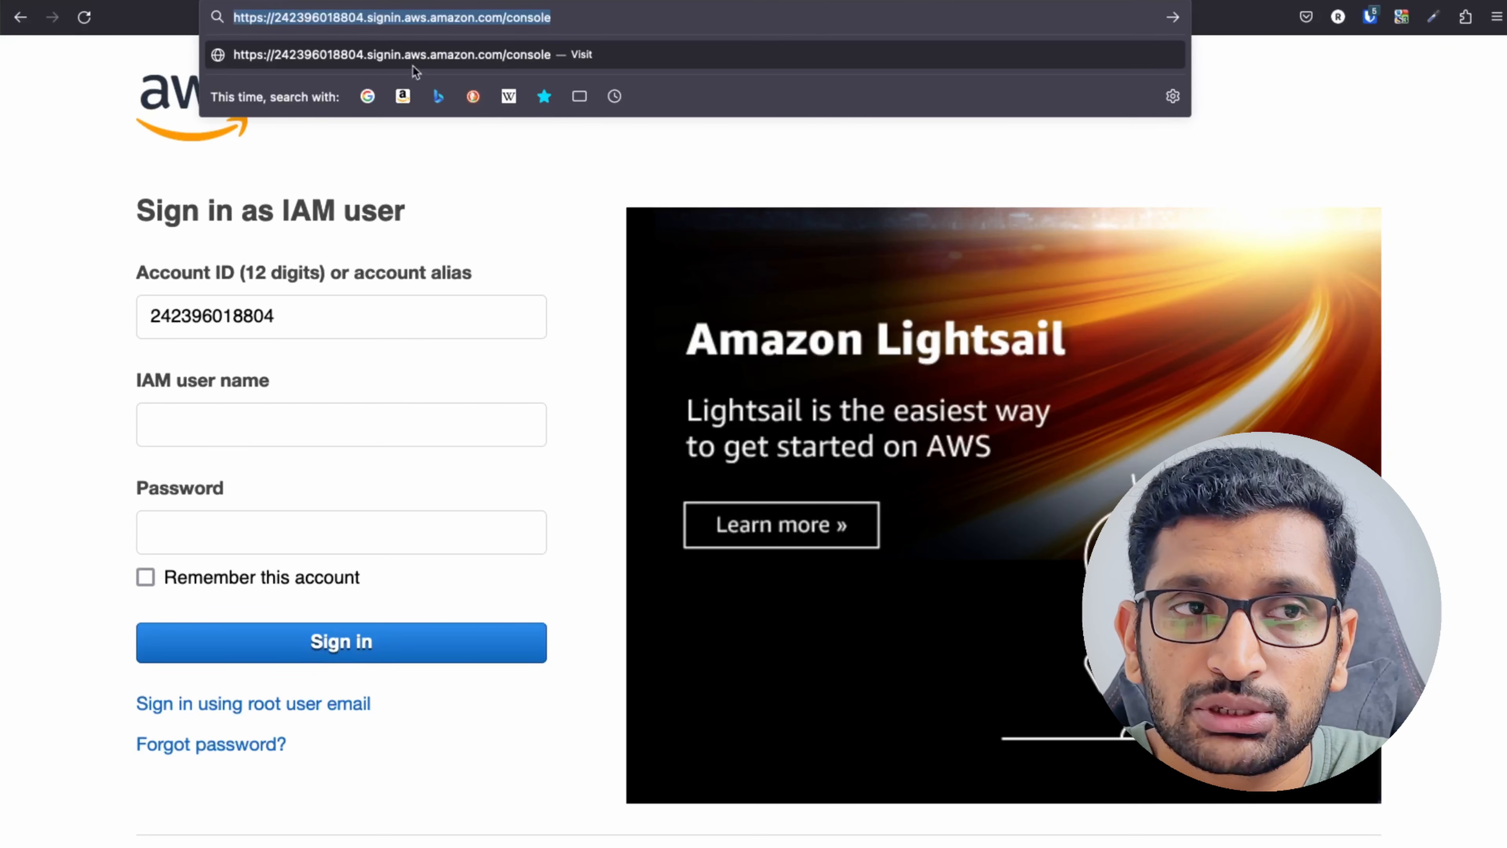
pyautogui.click(368, 15)
pyautogui.press('Return')
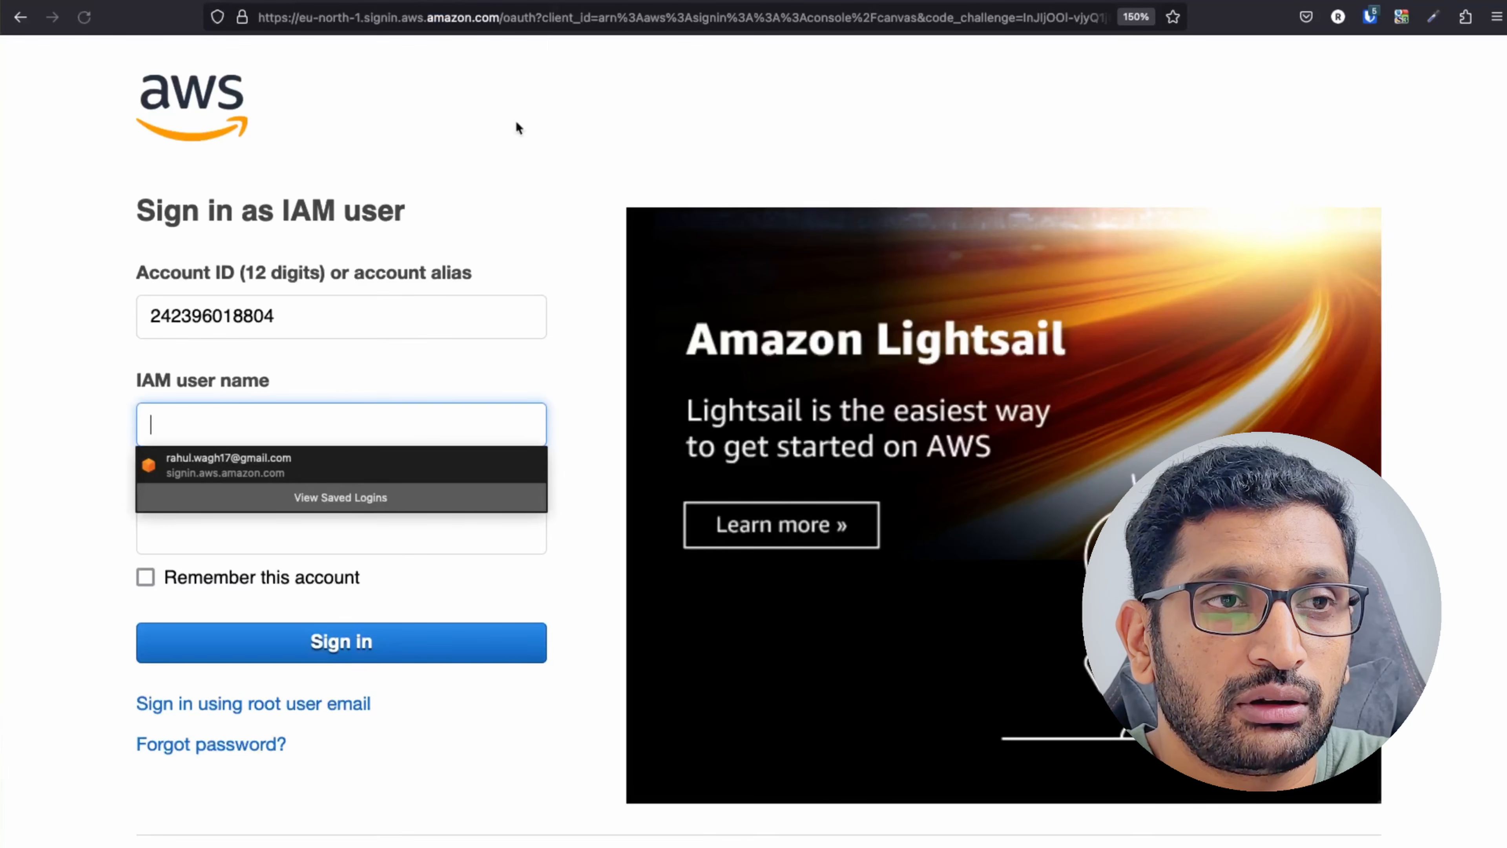
# Sign in with IAM user name 'test-user' and the pasted password.
pyautogui.click(500, 248)
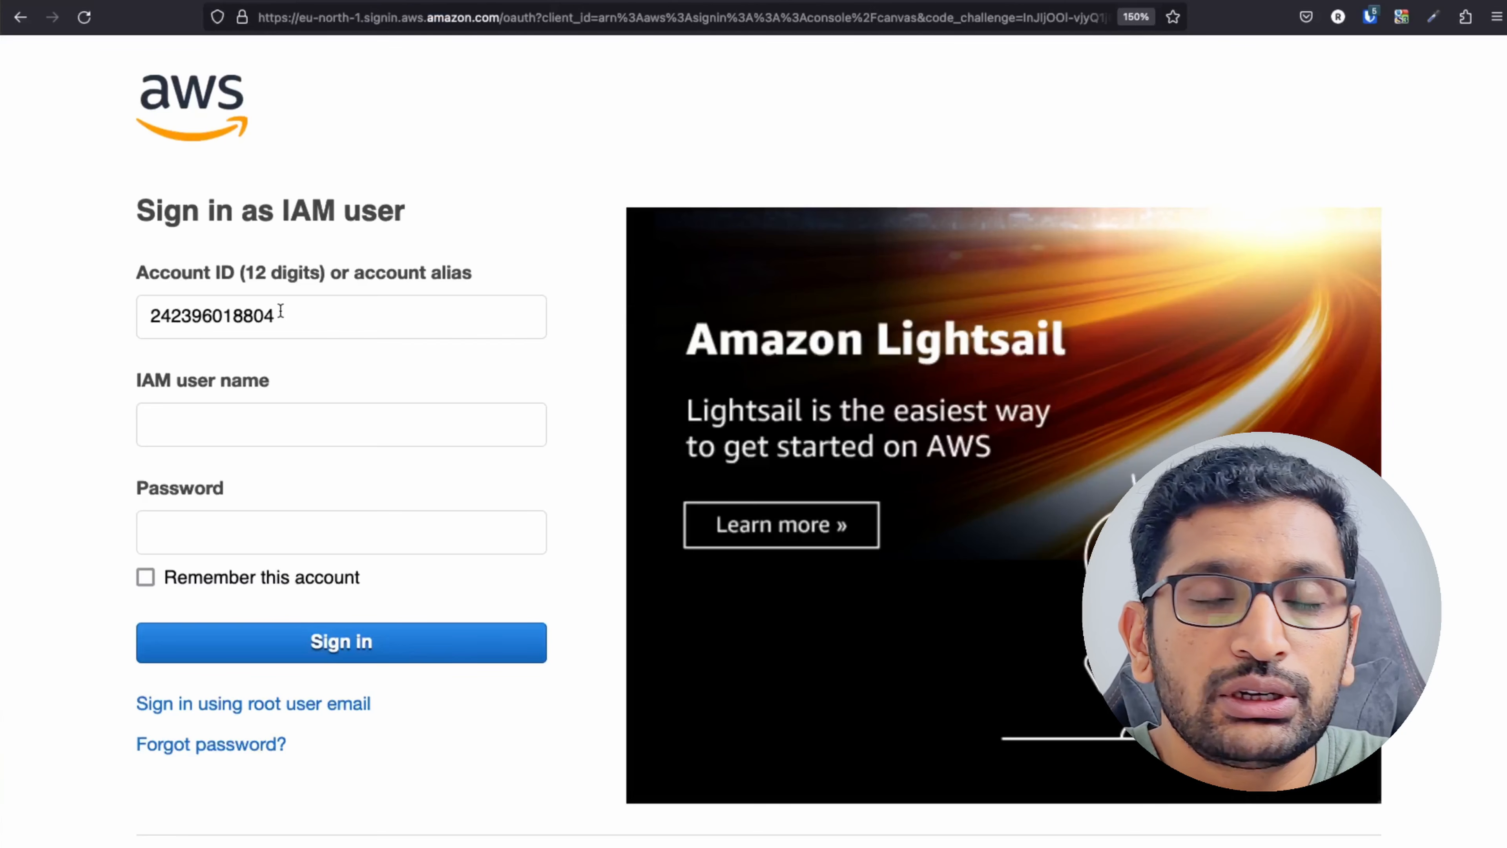
pyautogui.doubleClick(189, 321)
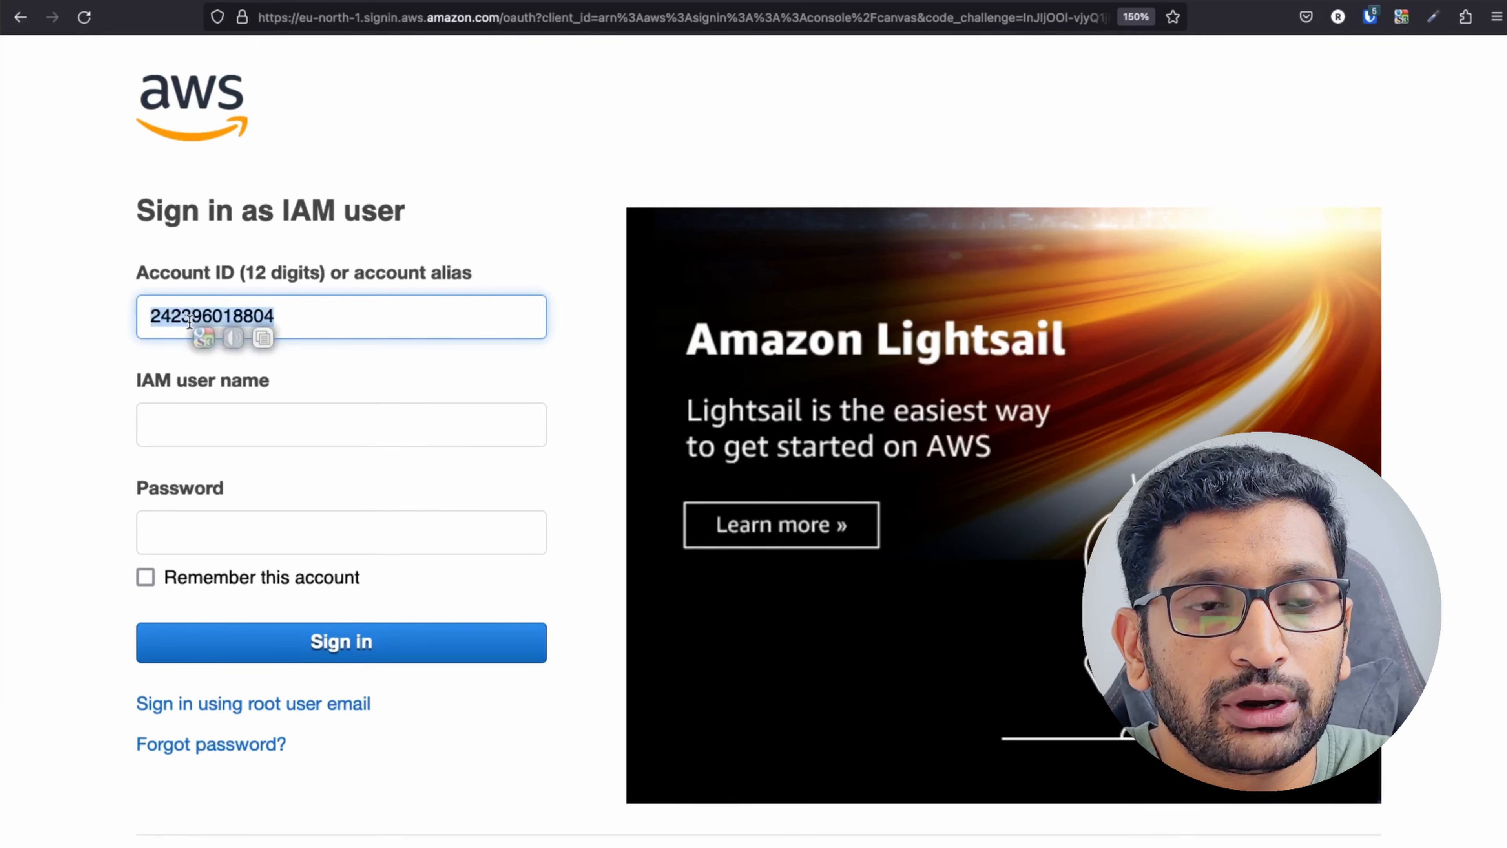
pyautogui.click(190, 423)
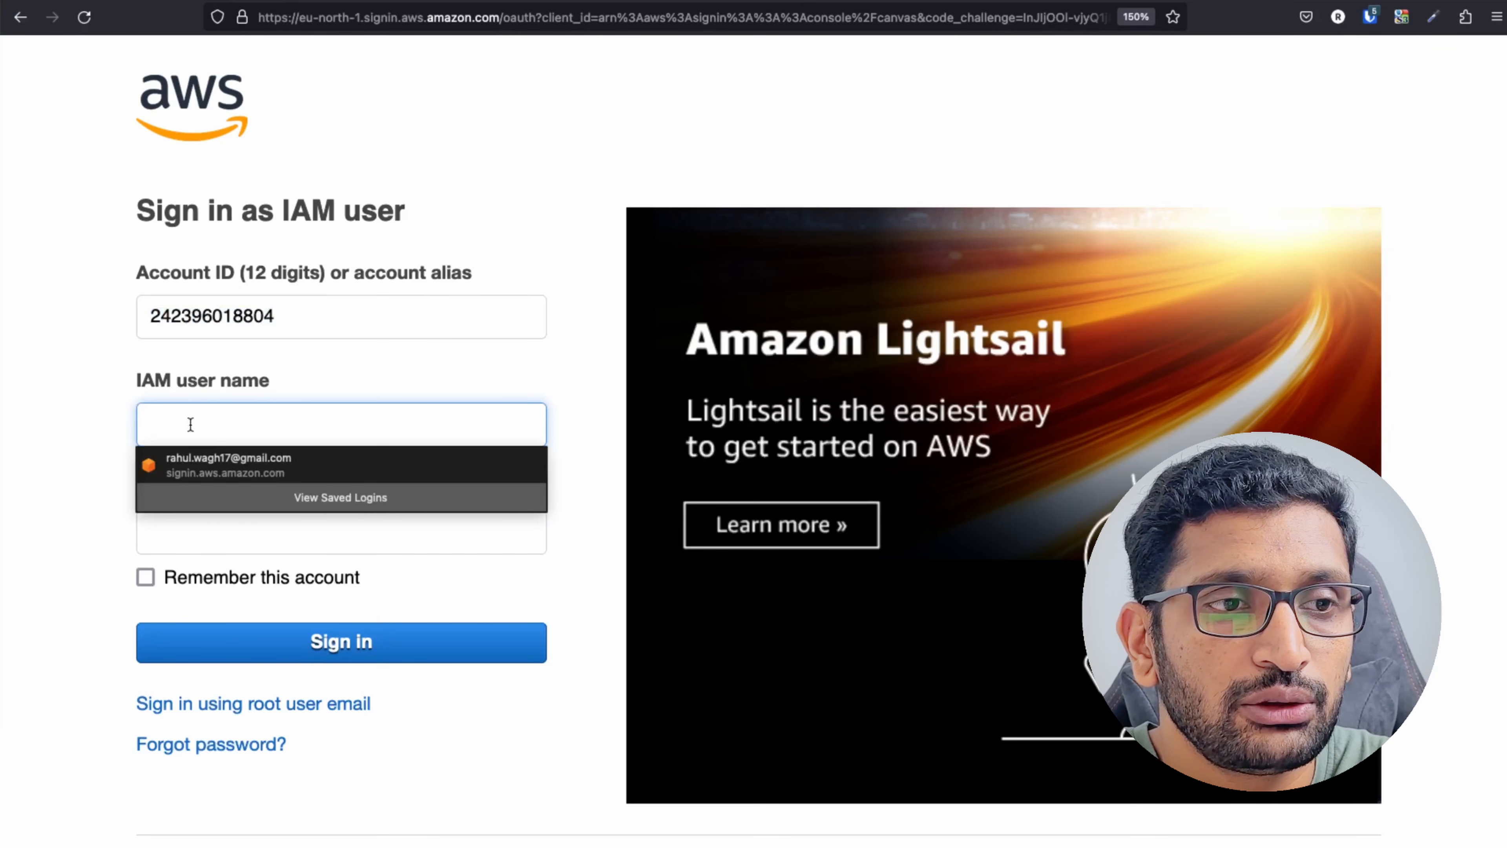
pyautogui.write('test-user')
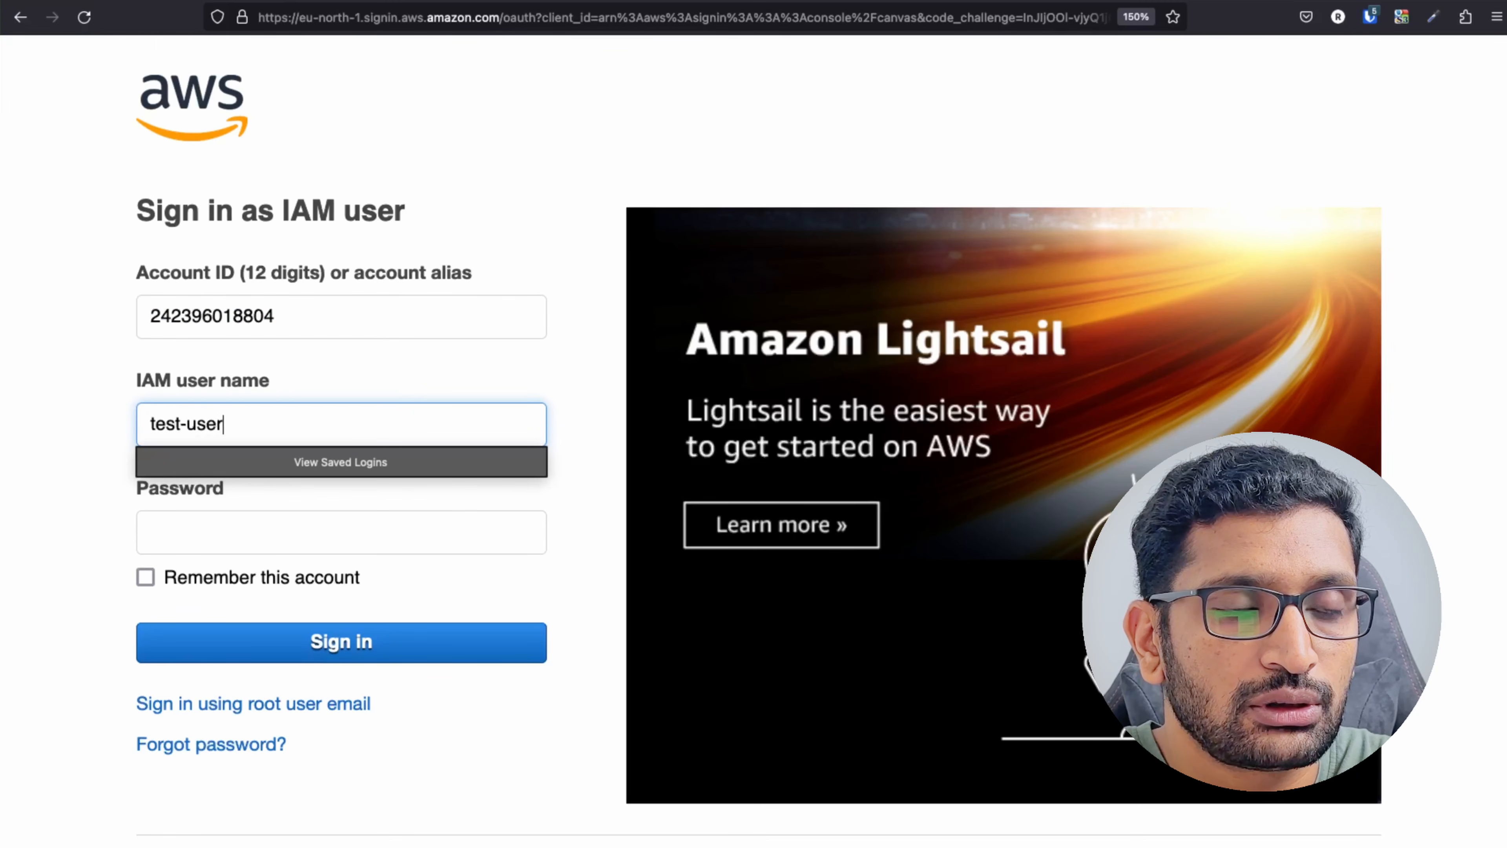
pyautogui.click(430, 368)
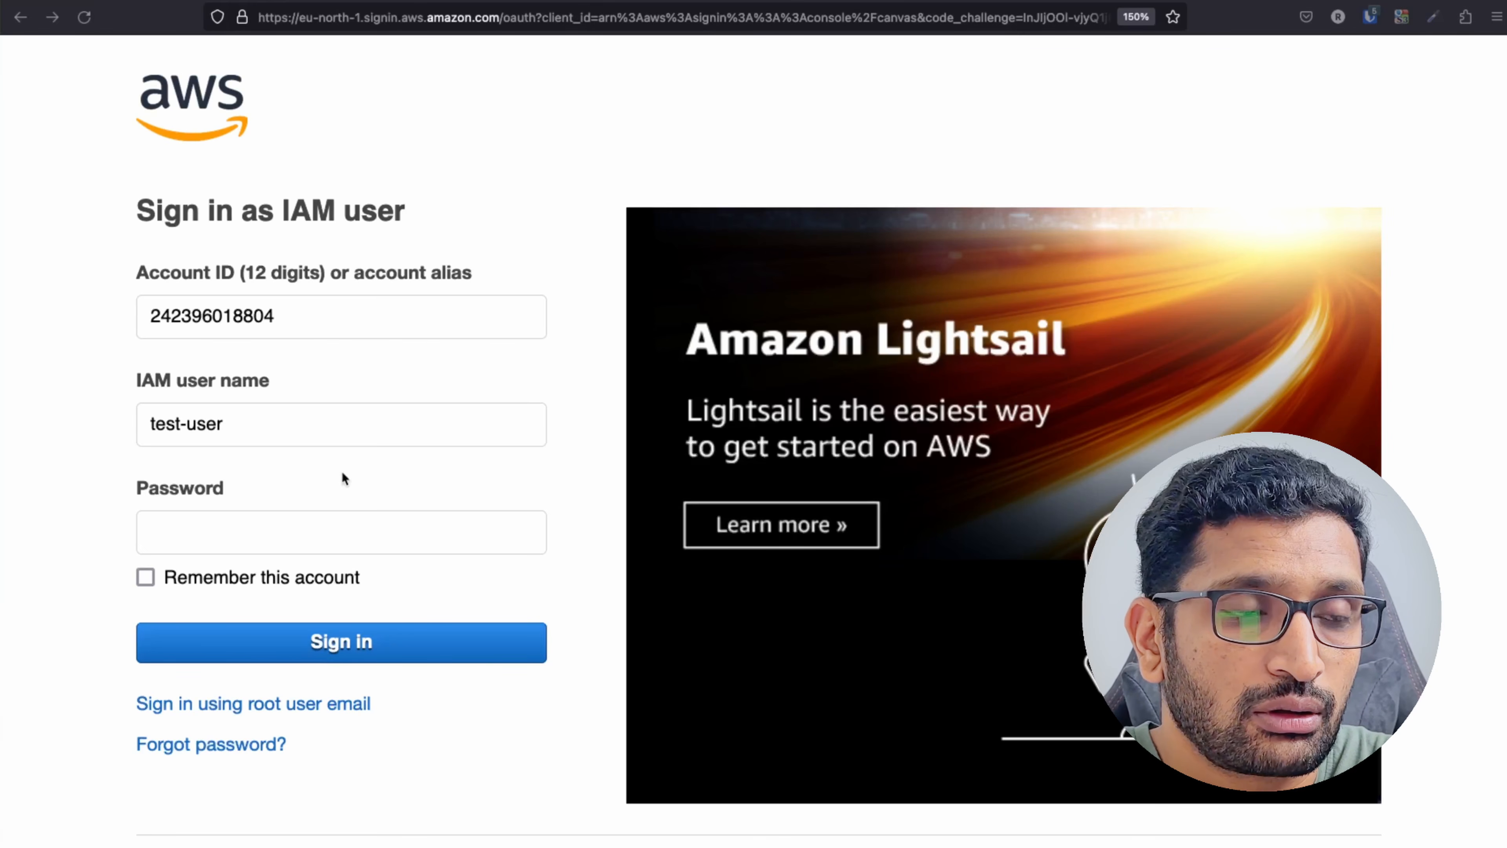
pyautogui.click(296, 529)
pyautogui.press('super+v')
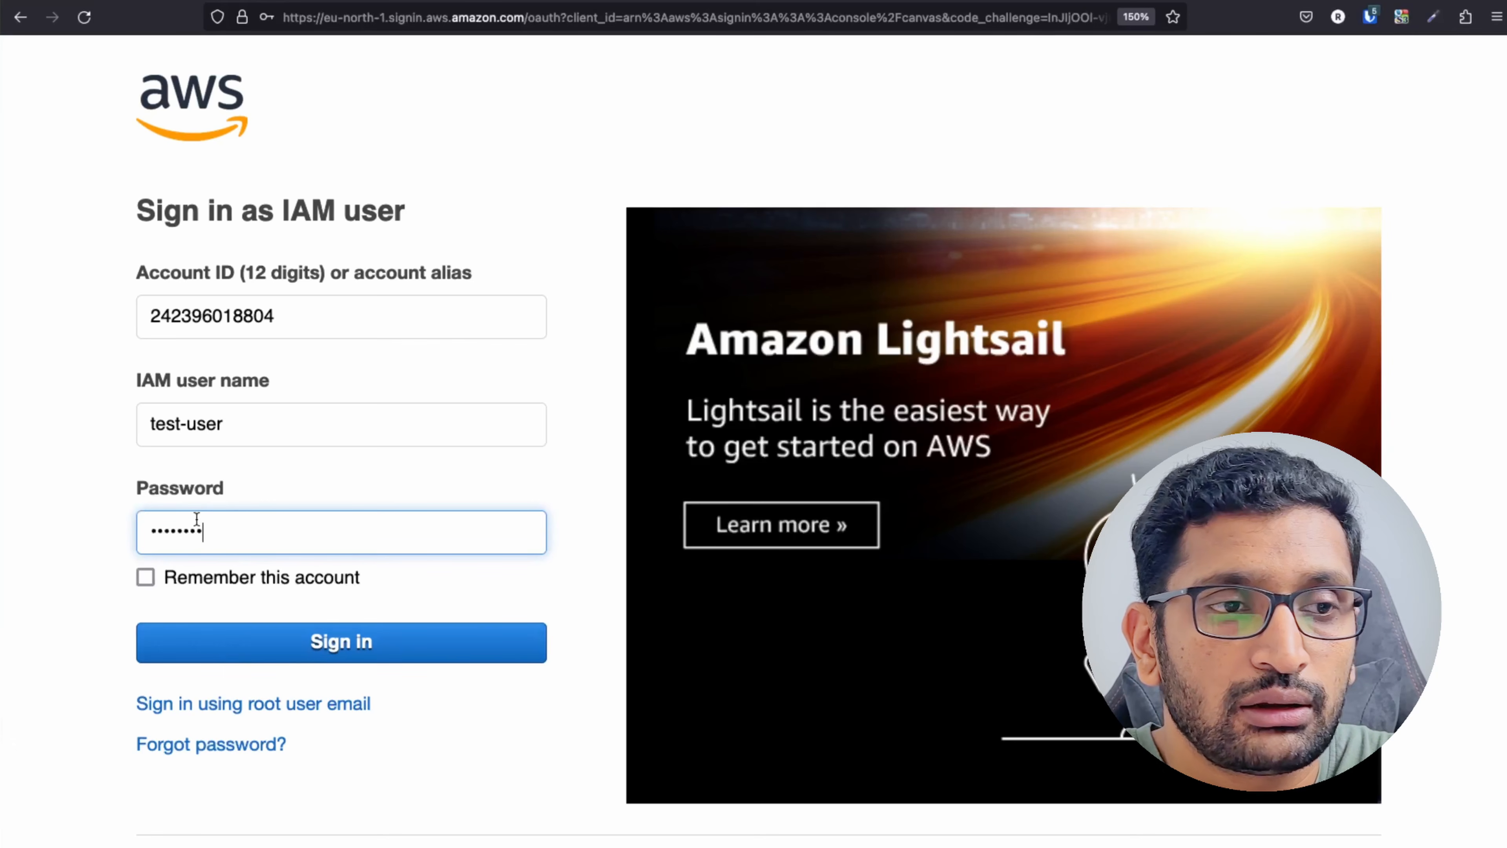
pyautogui.click(347, 643)
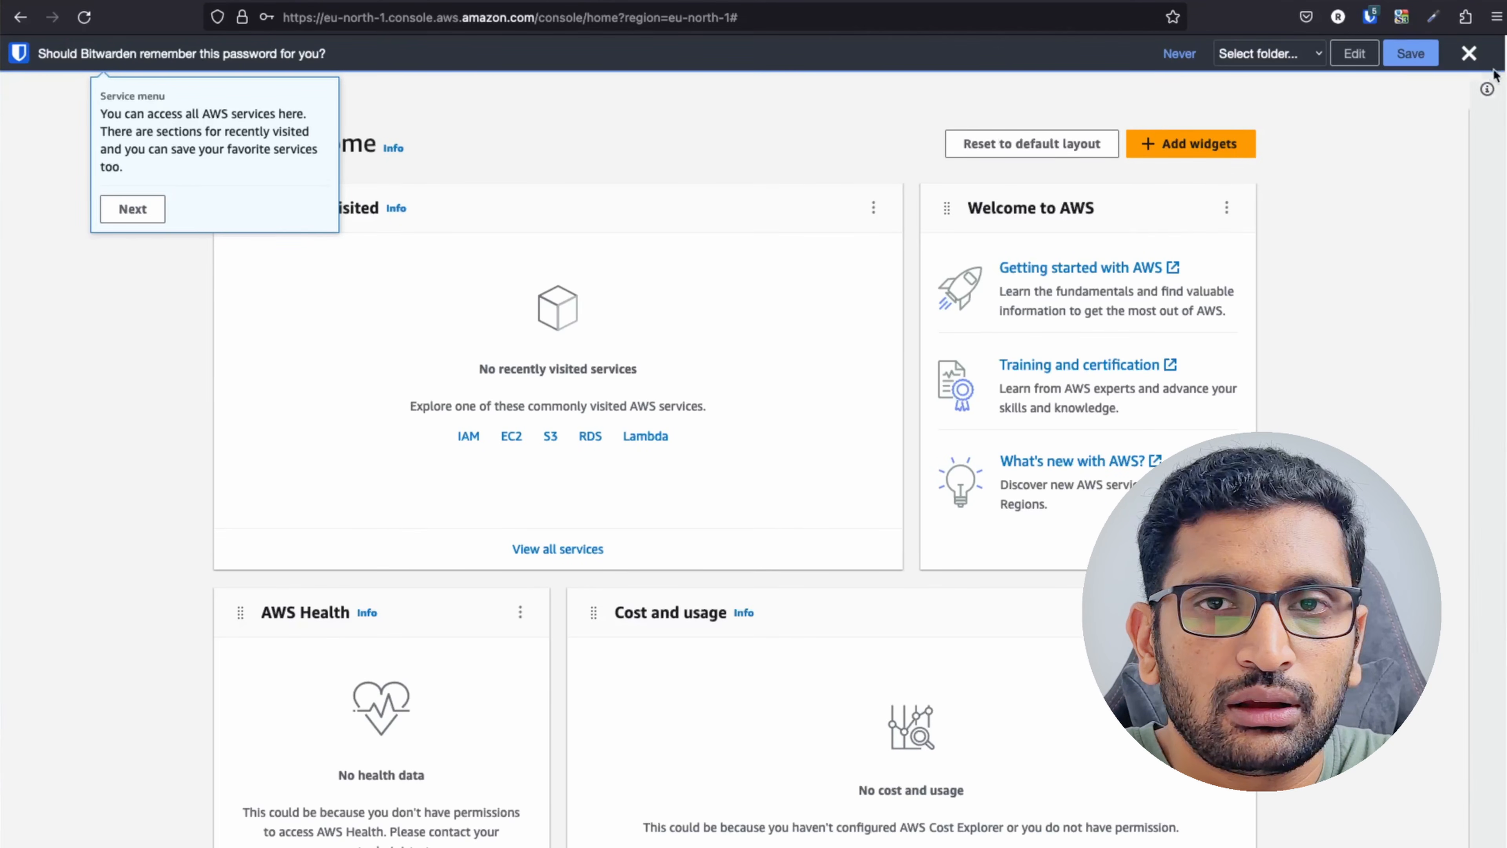
# Dismiss the password-save offer and welcome tour tips, then enlarge the page.
pyautogui.click(1470, 53)
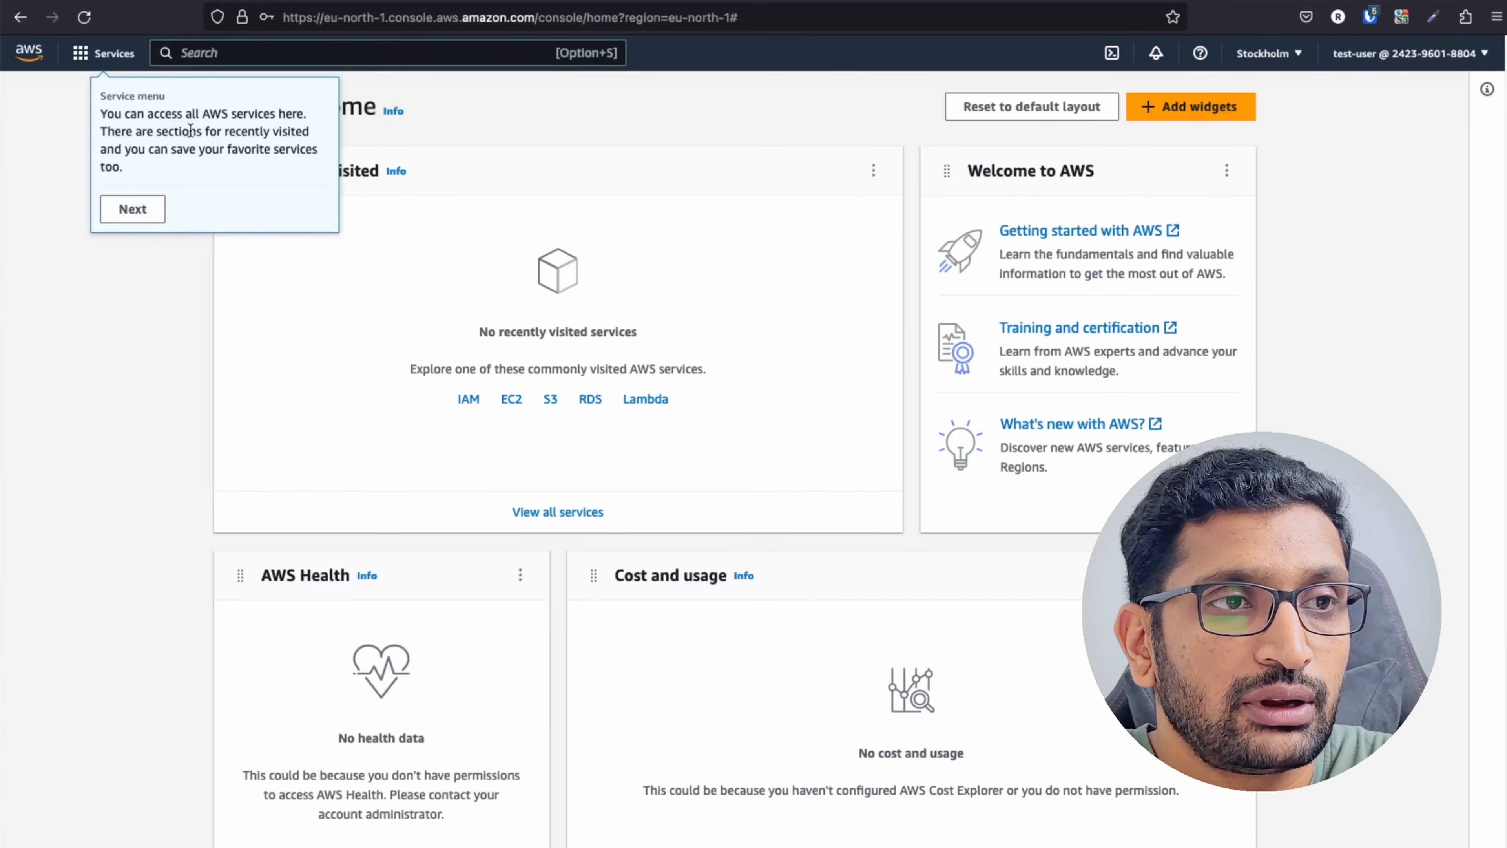
pyautogui.click(140, 215)
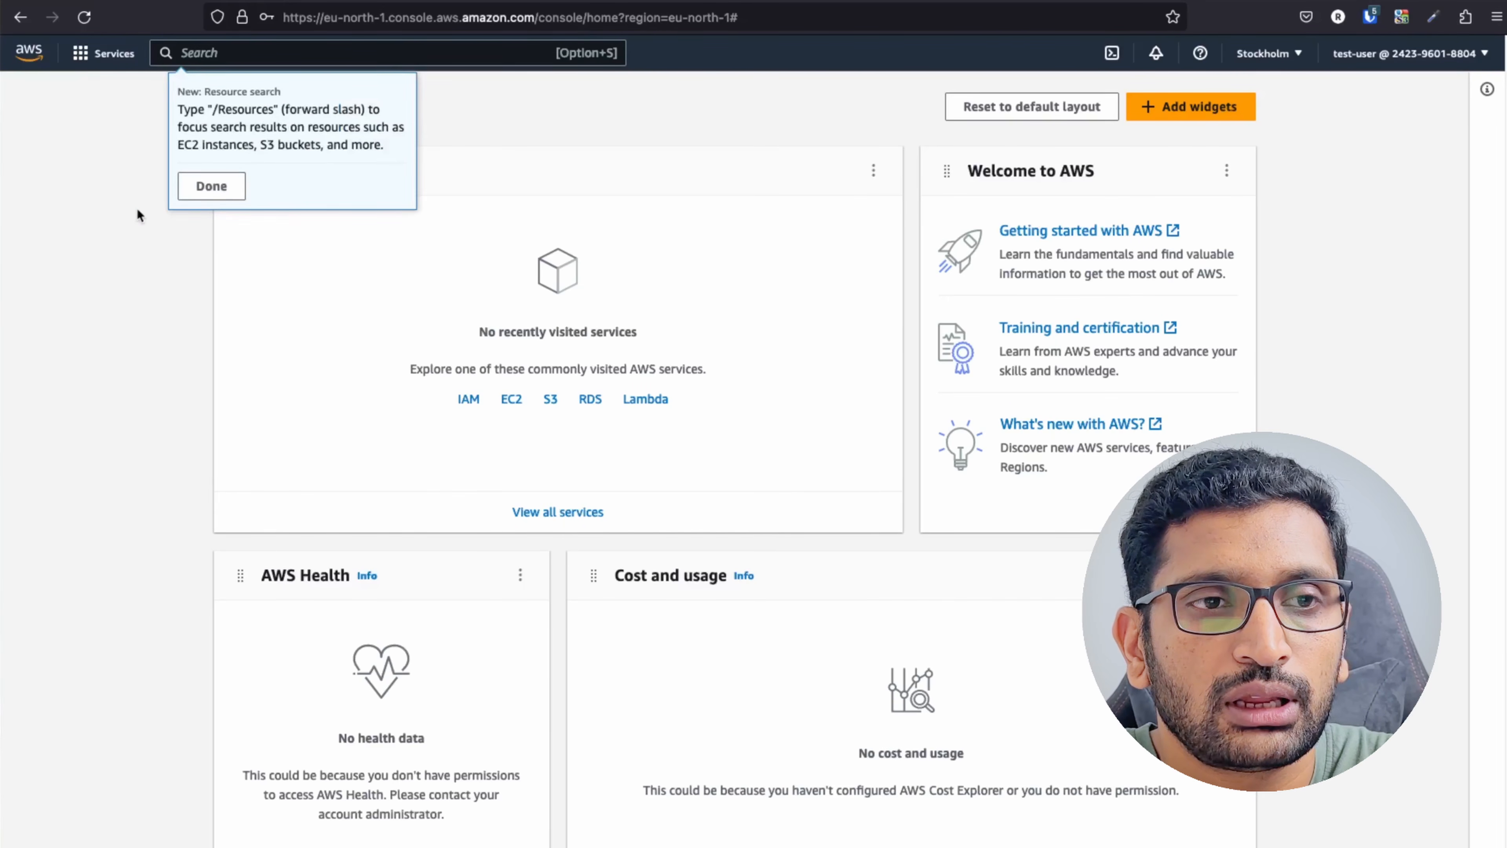
pyautogui.click(240, 193)
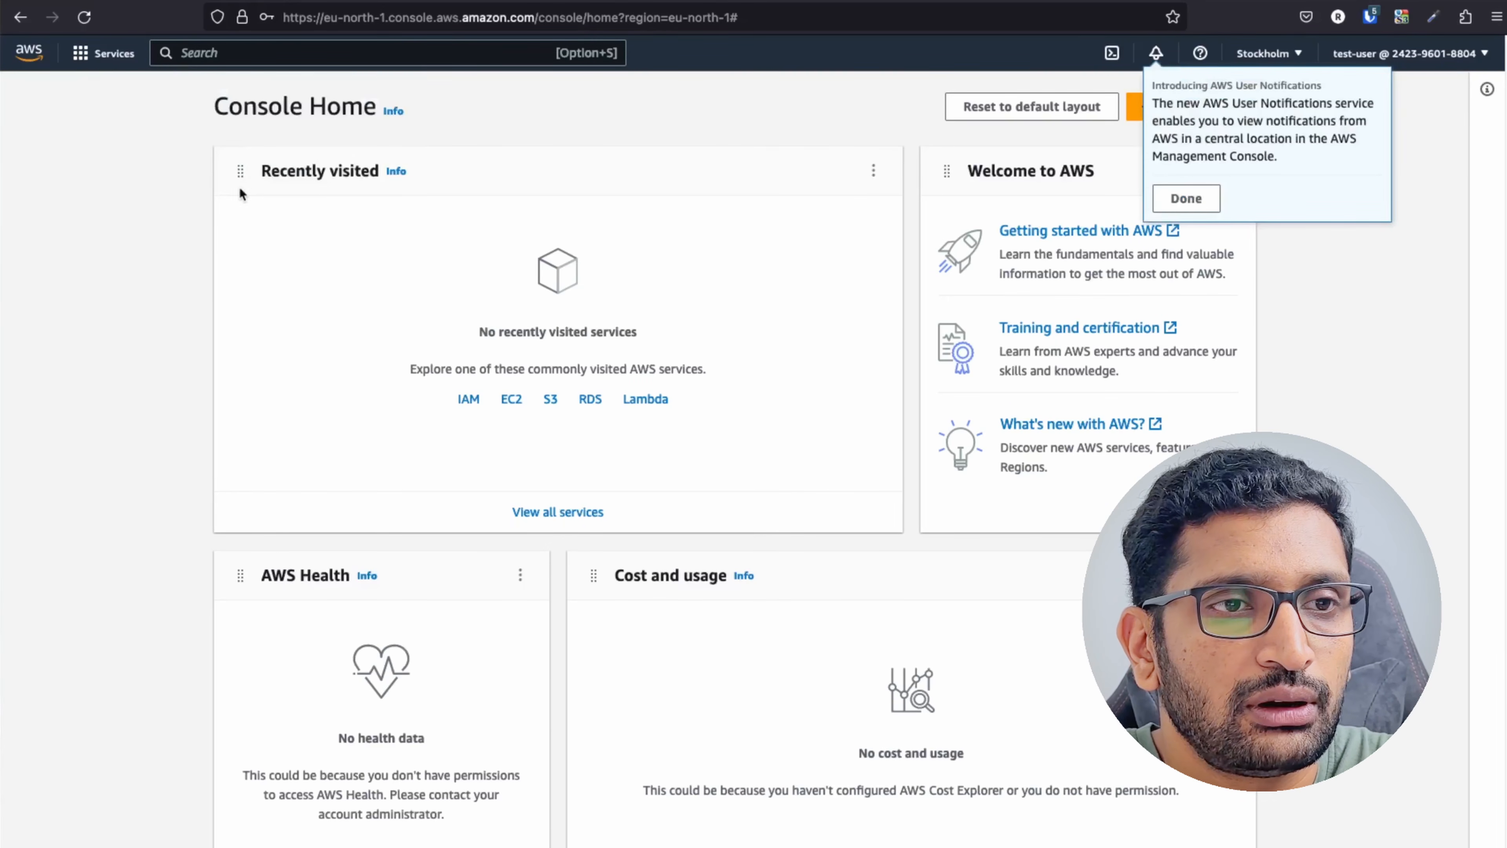
pyautogui.click(1186, 198)
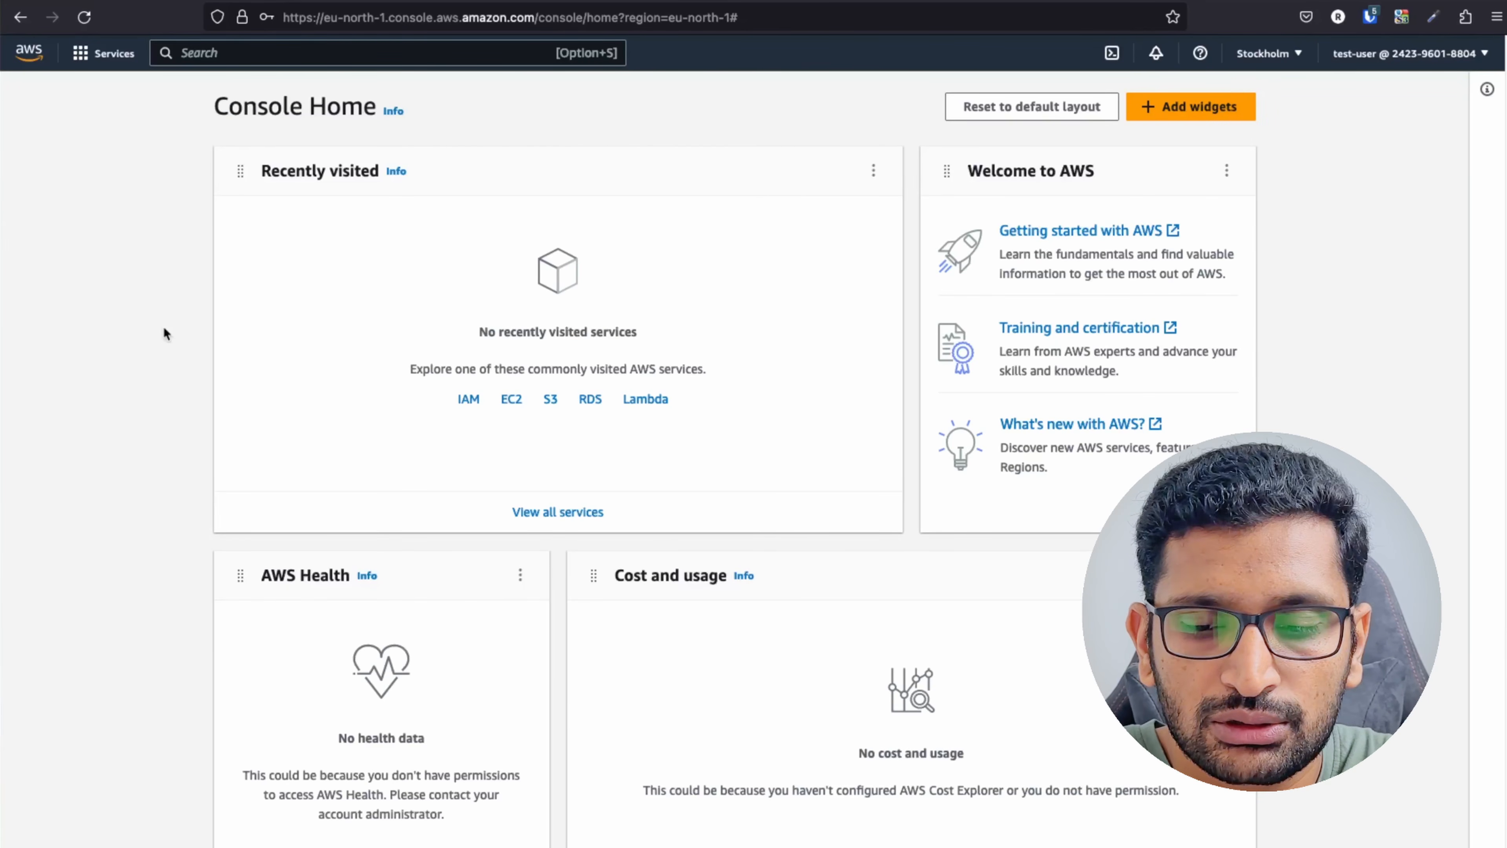
pyautogui.press('super+plus')
pyautogui.press('super+plus')
pyautogui.press('super+plus')
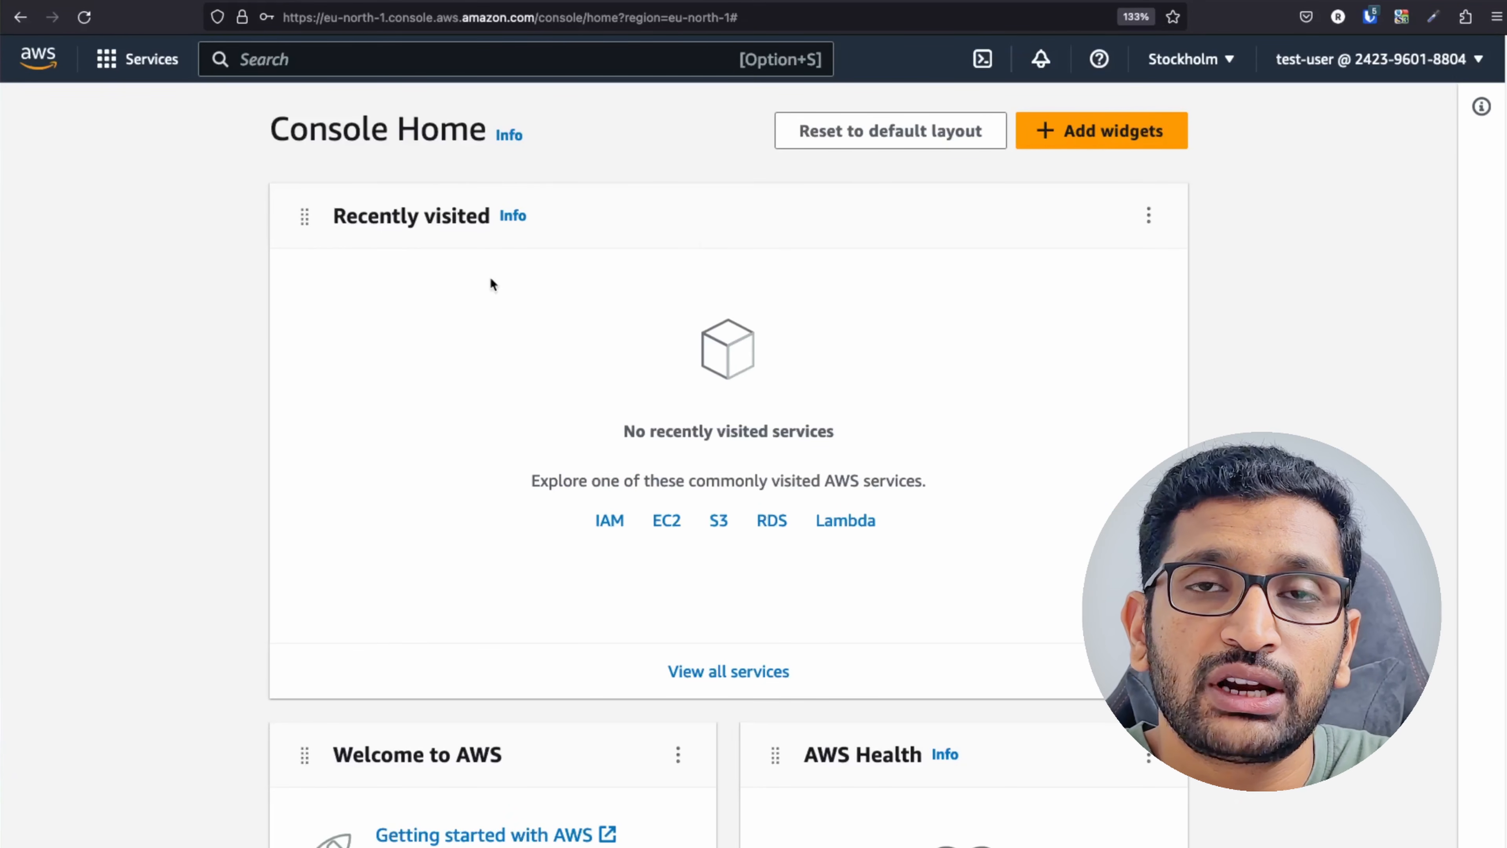
# Check the signed-in account in the account menu, then close it.
pyautogui.click(1357, 61)
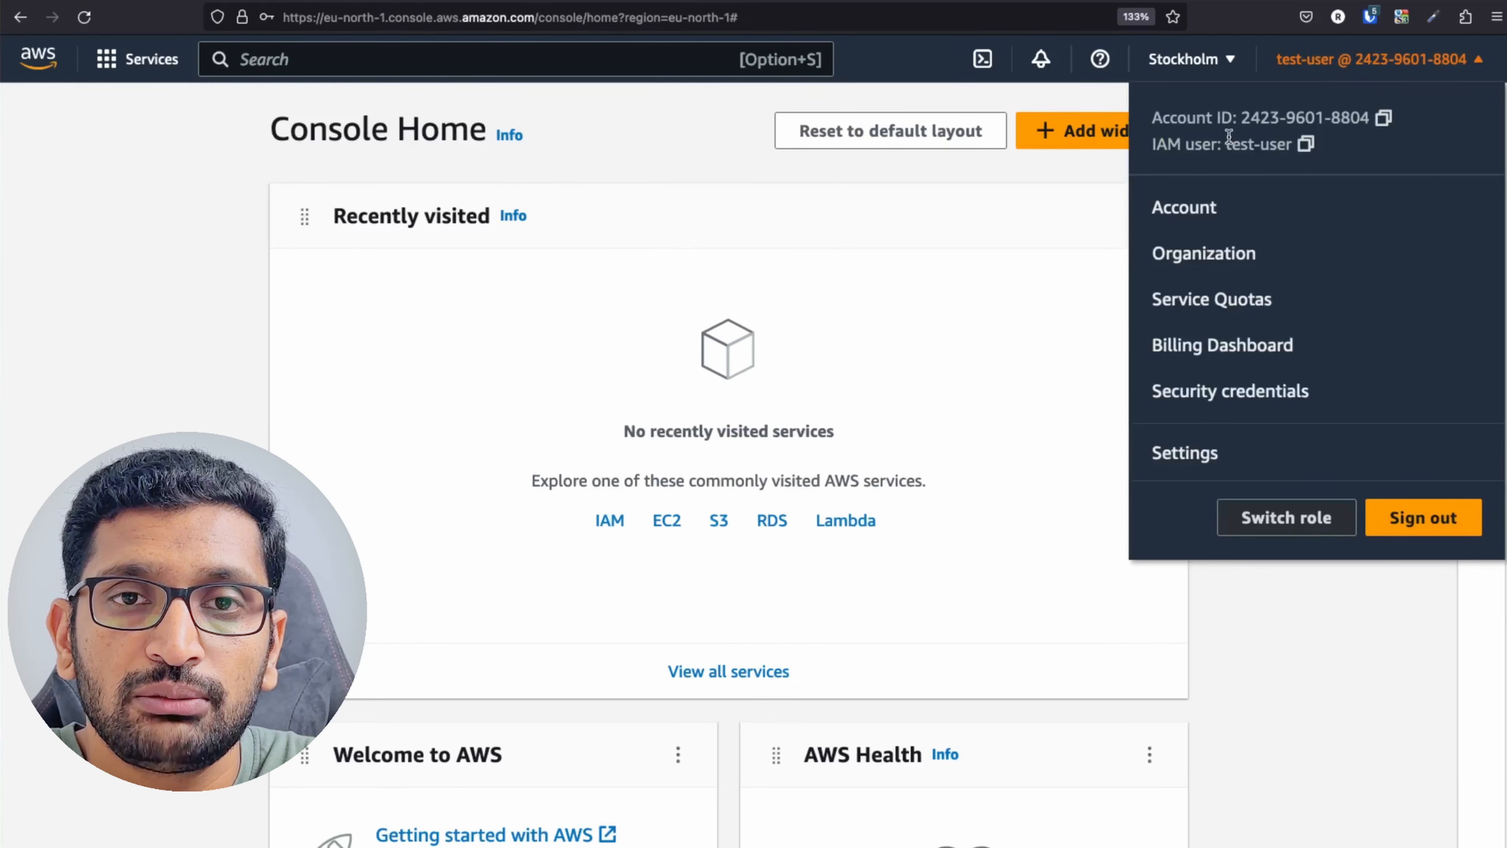
pyautogui.click(1340, 73)
pyautogui.click(1380, 59)
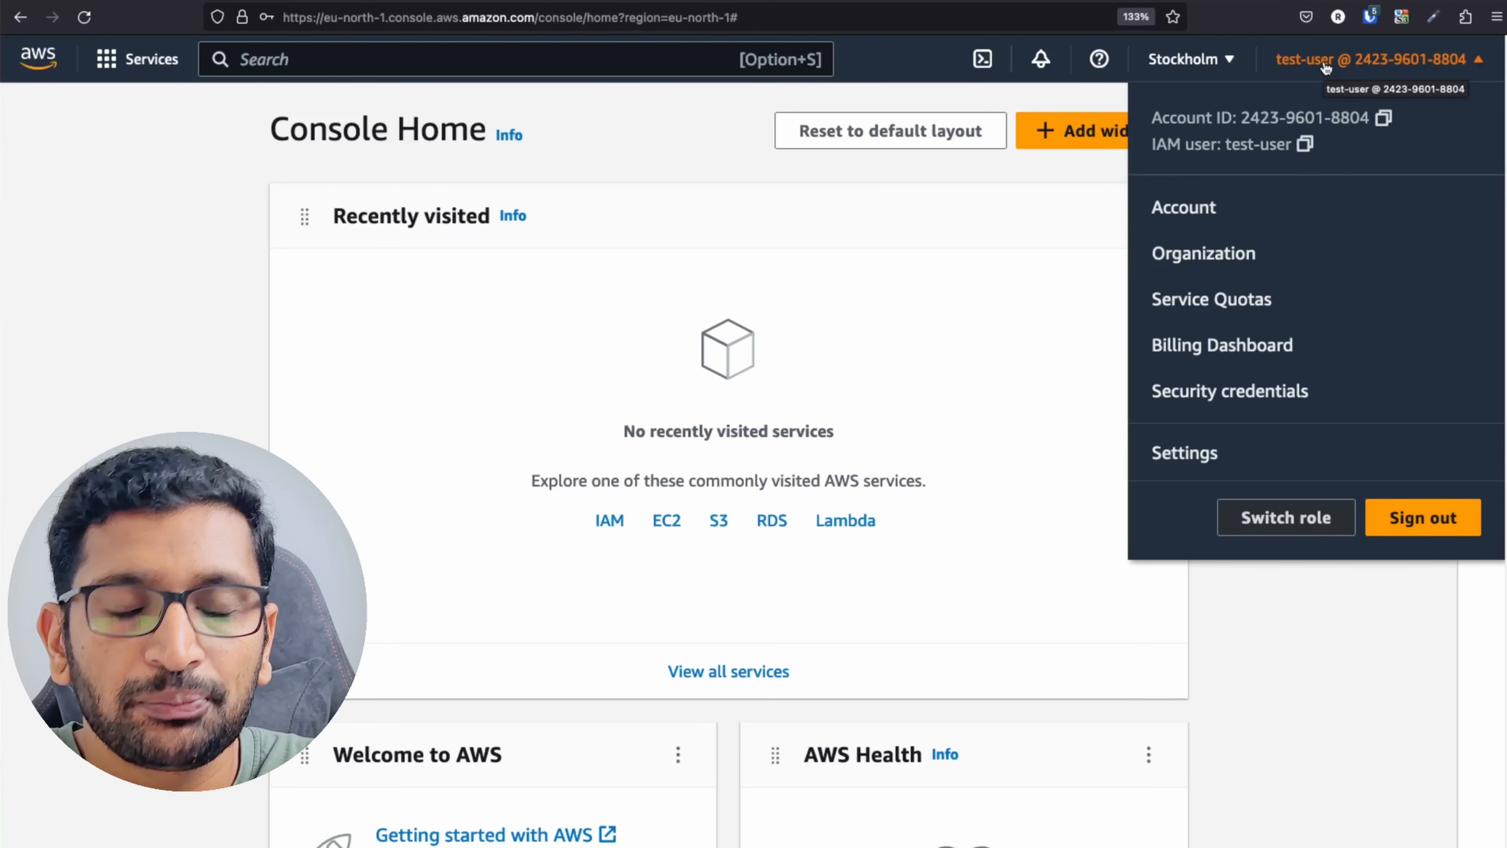
pyautogui.click(995, 392)
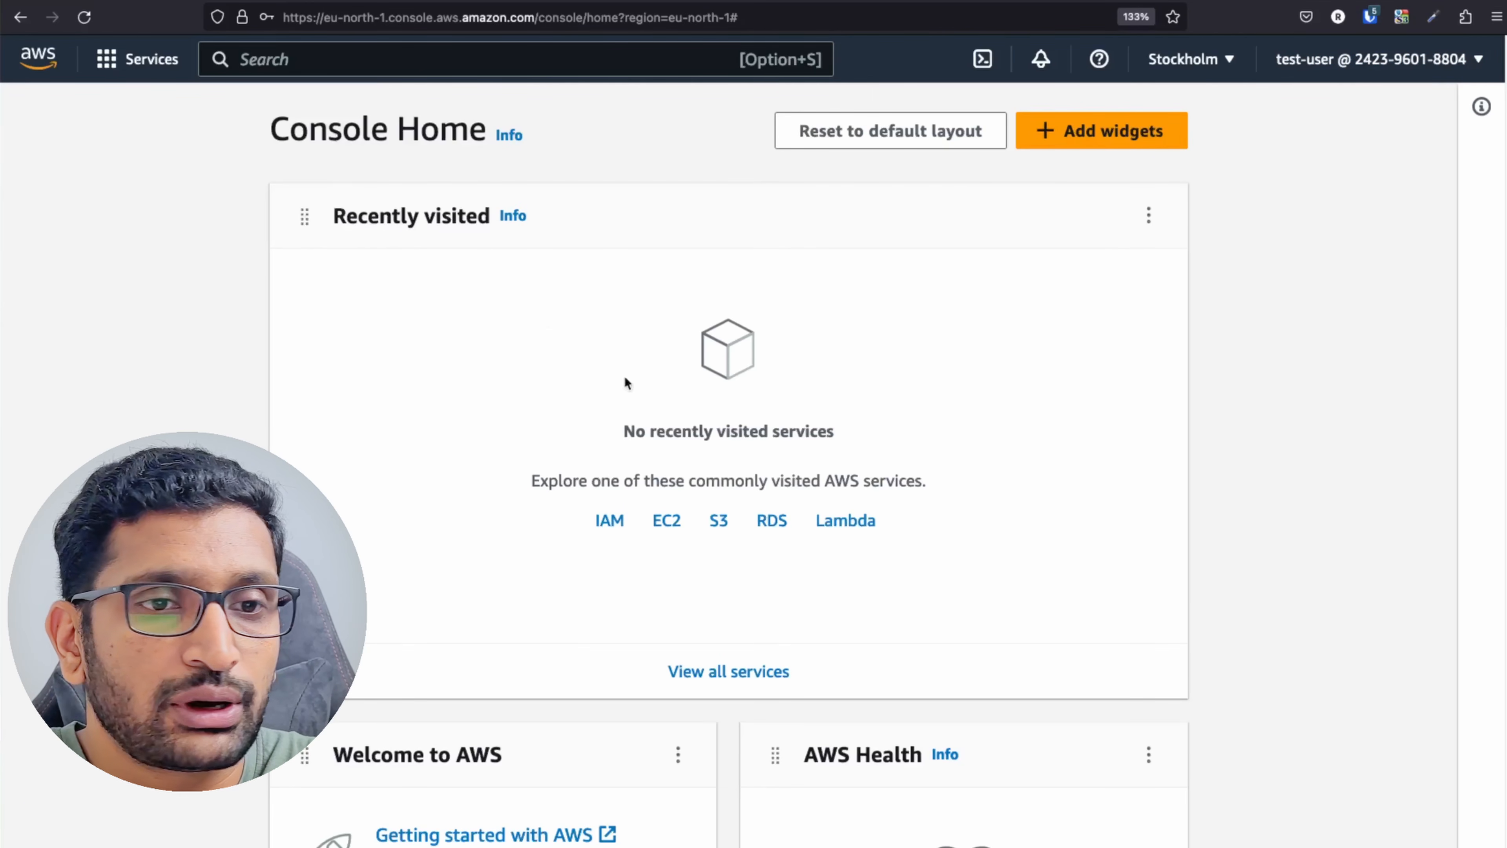
# Open S3 Buckets and highlight the s3:ListAllMyBuckets permission error for test-user.
pyautogui.click(719, 522)
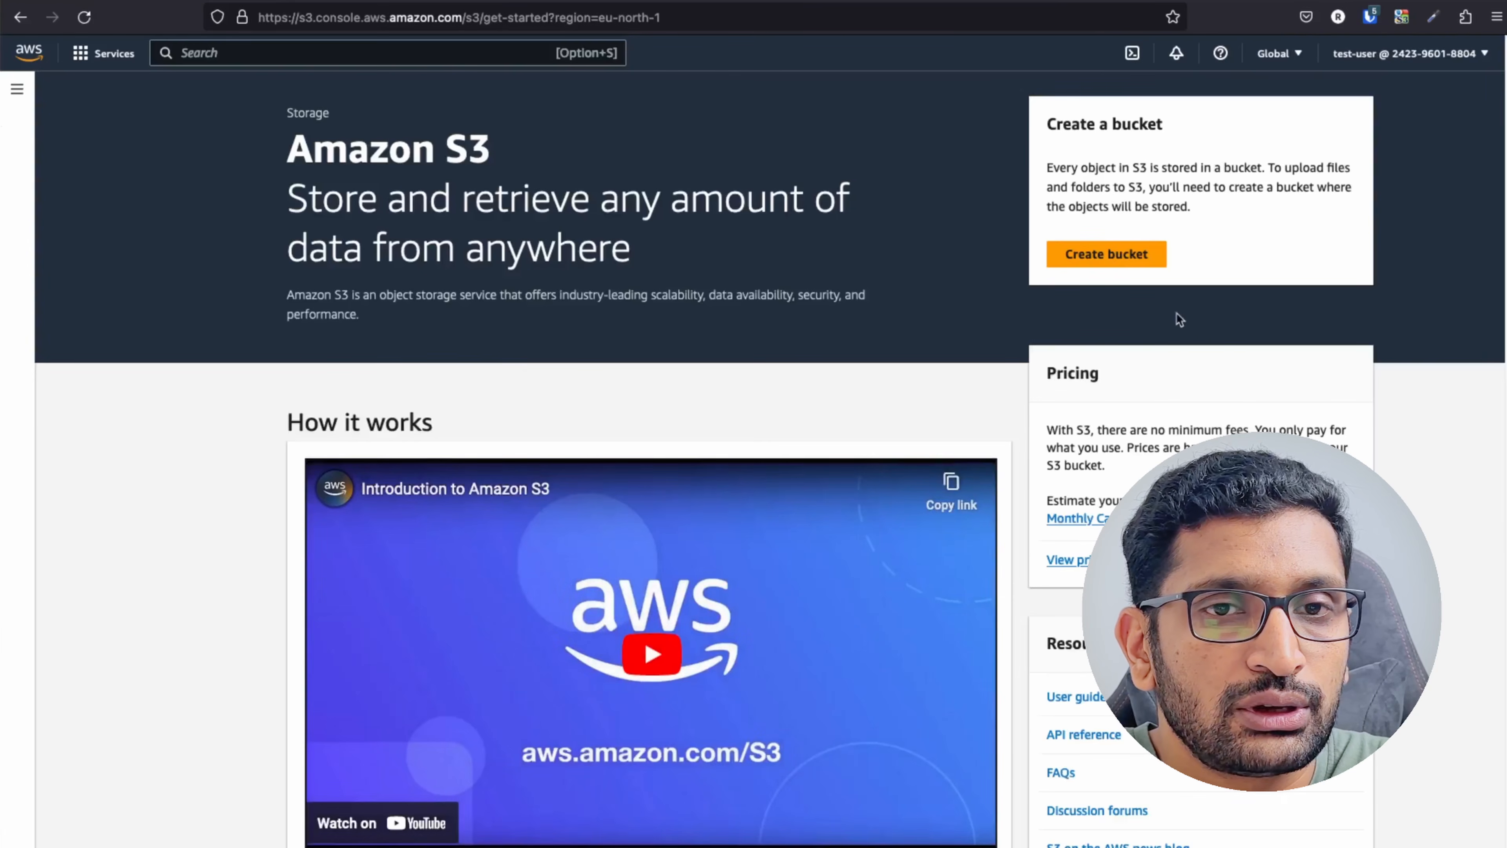
pyautogui.click(16, 89)
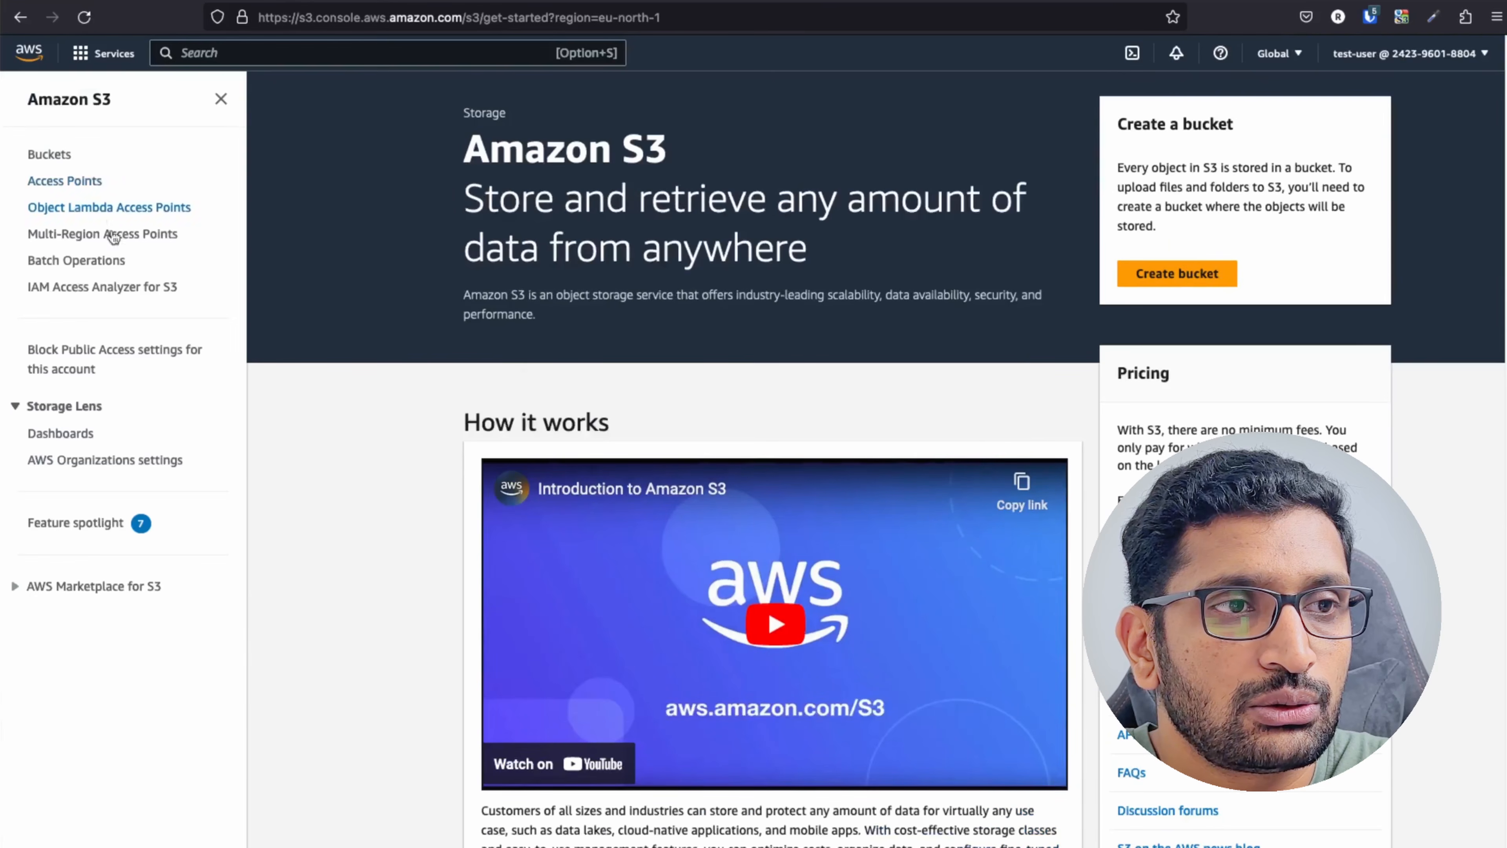
pyautogui.click(43, 155)
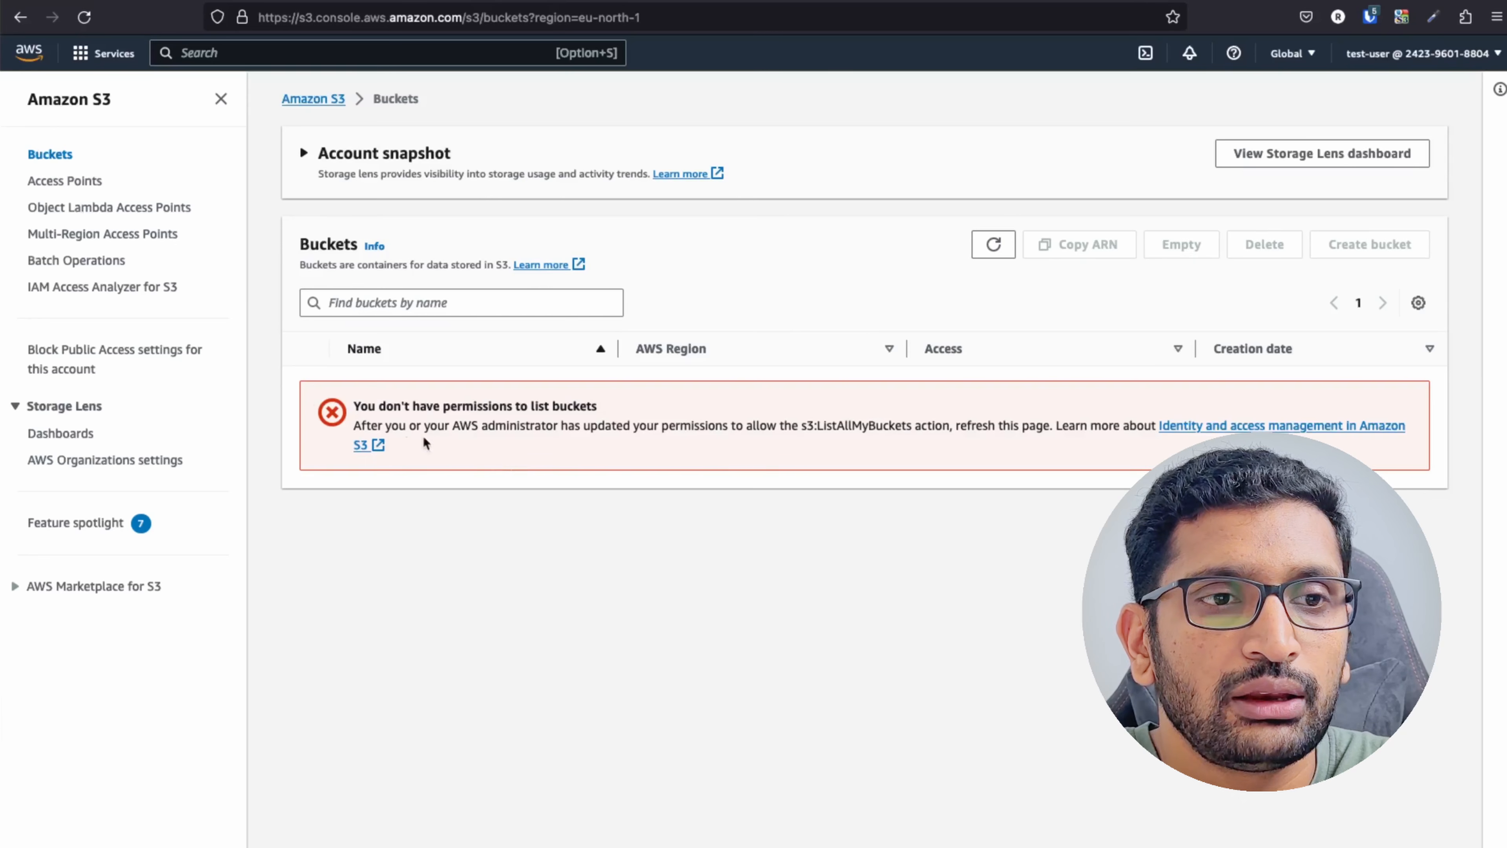
pyautogui.moveTo(354, 405); pyautogui.dragTo(646, 427)
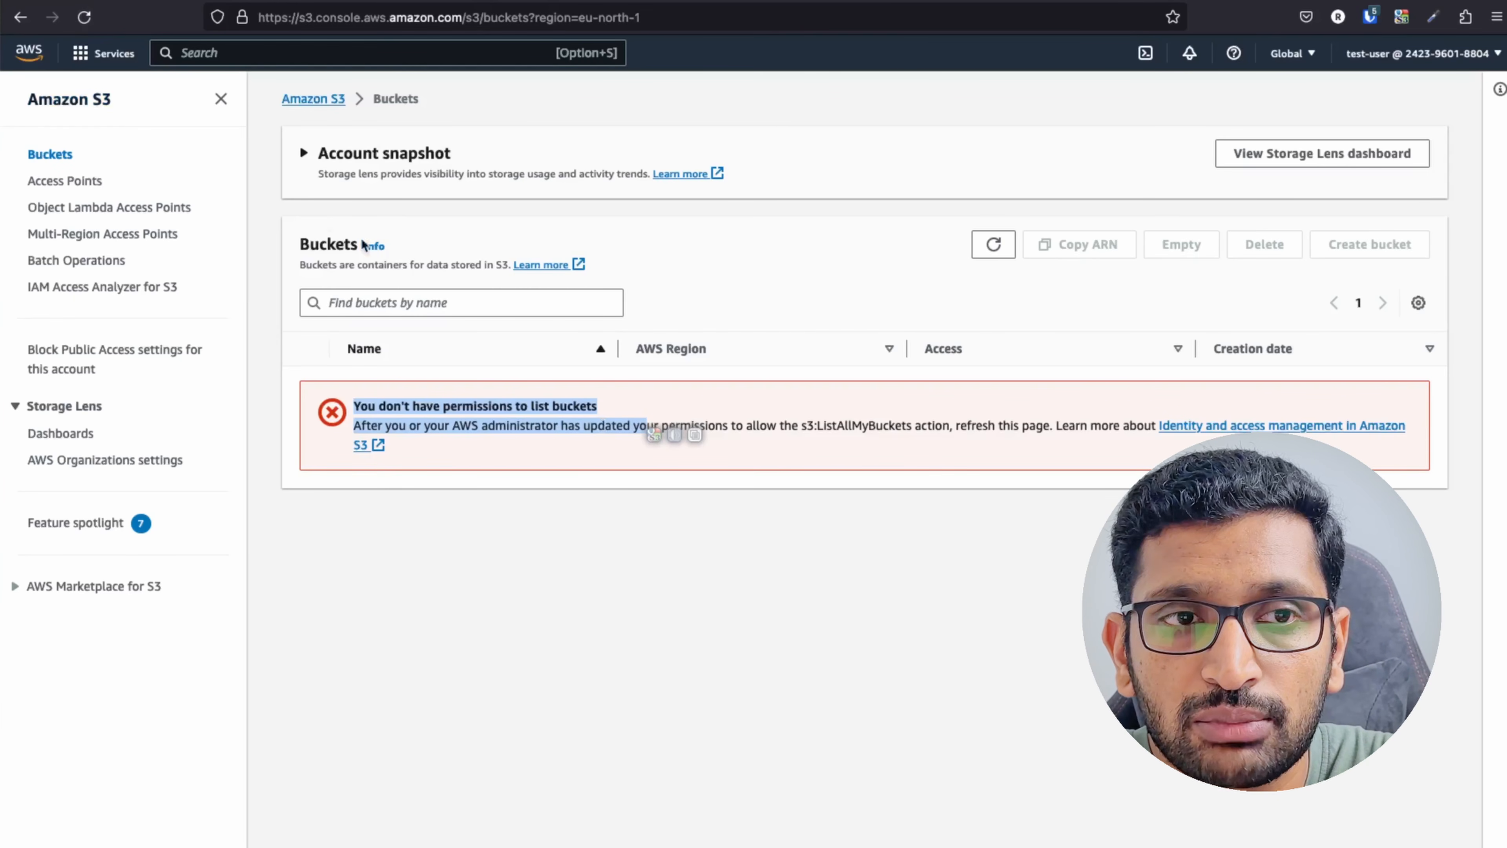
pyautogui.click(466, 518)
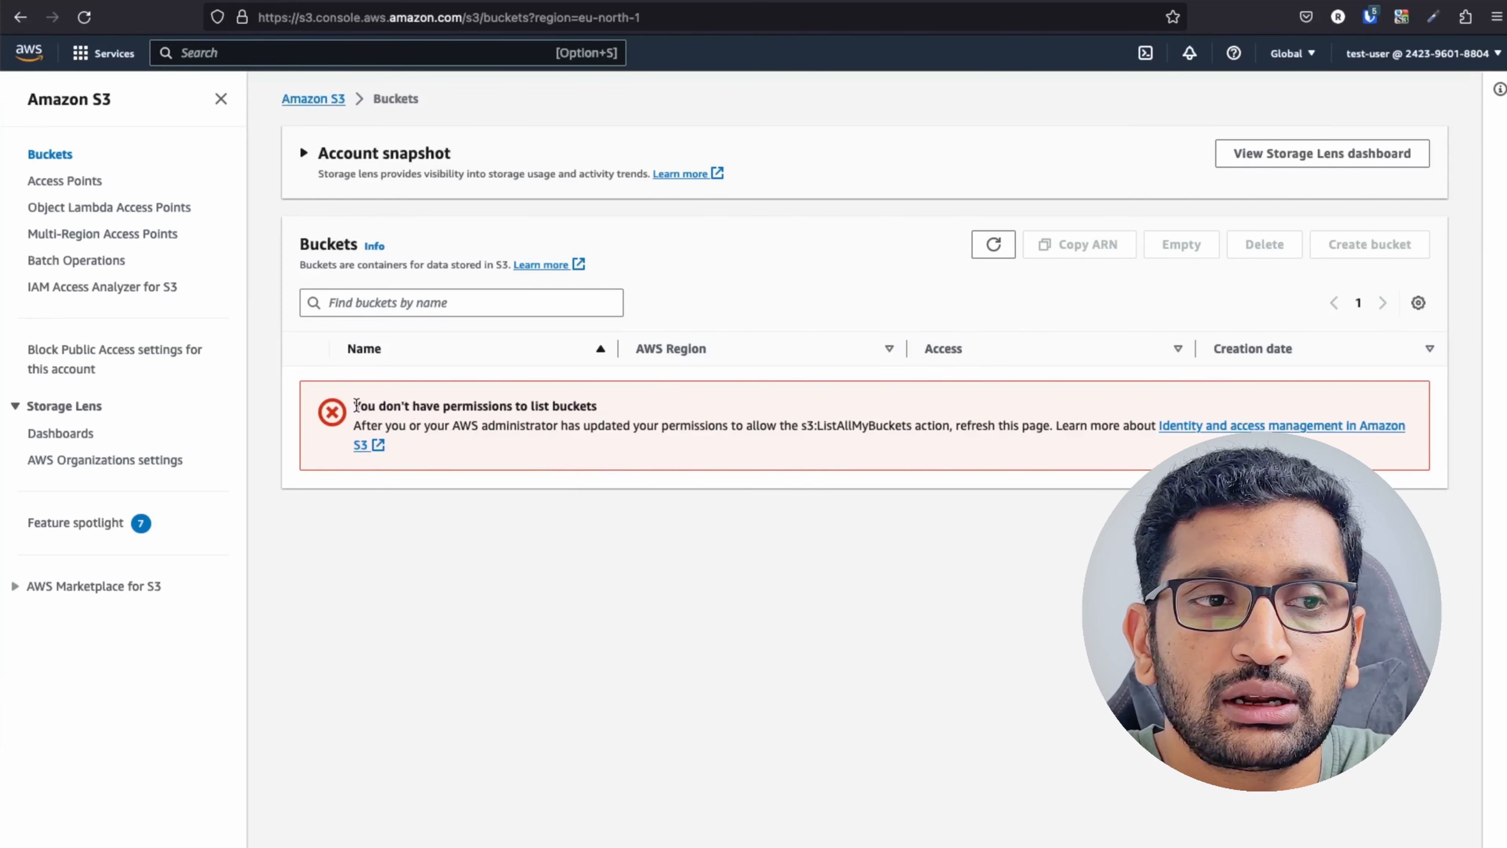
pyautogui.moveTo(356, 406); pyautogui.dragTo(595, 448)
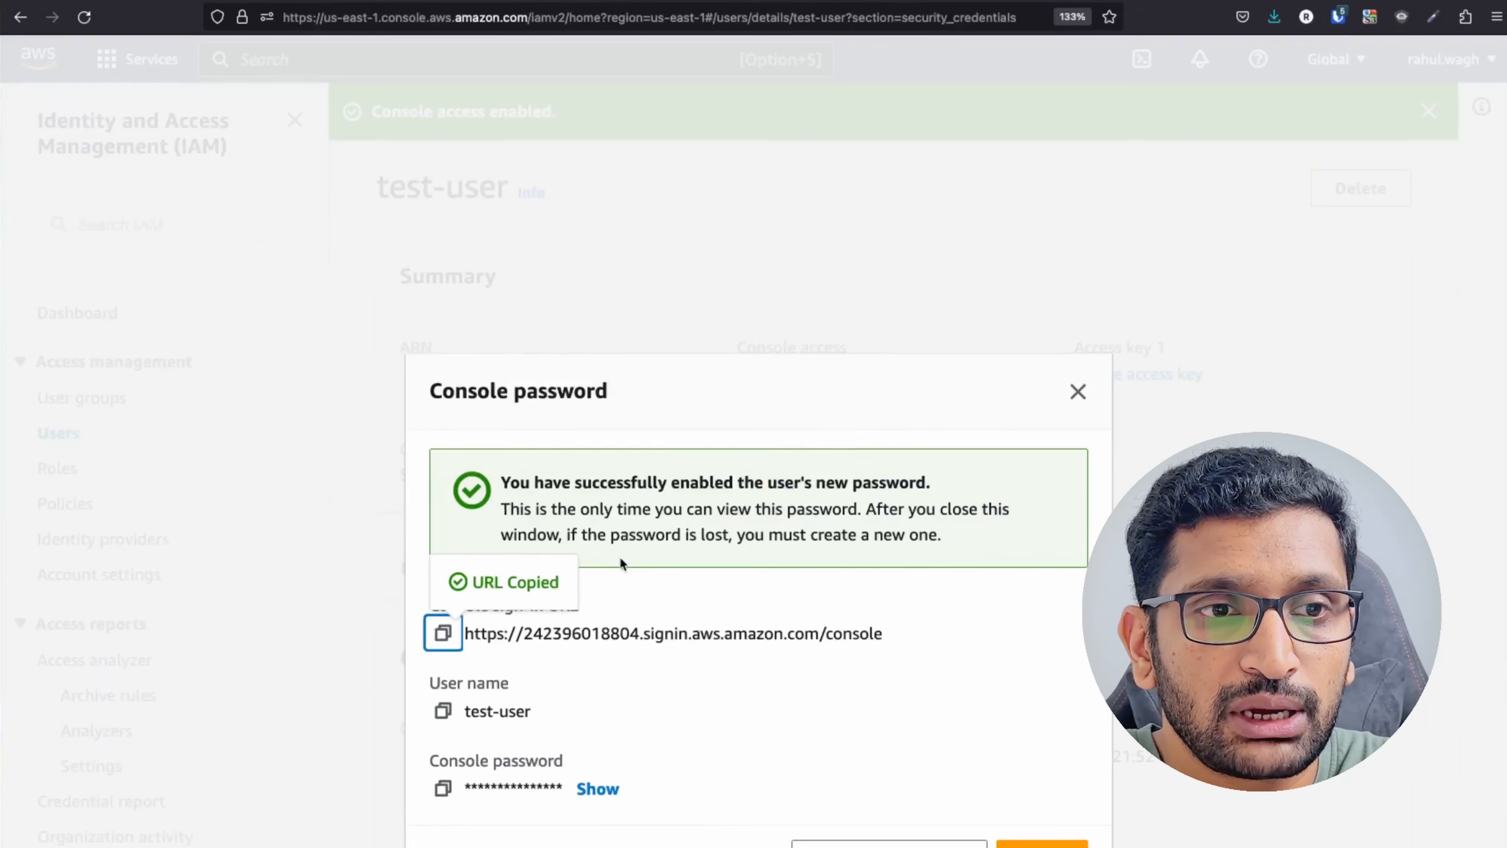
# Dismiss the console password dialog and return via Console Home to the administrator's S3 Buckets page.
pyautogui.click(1042, 844)
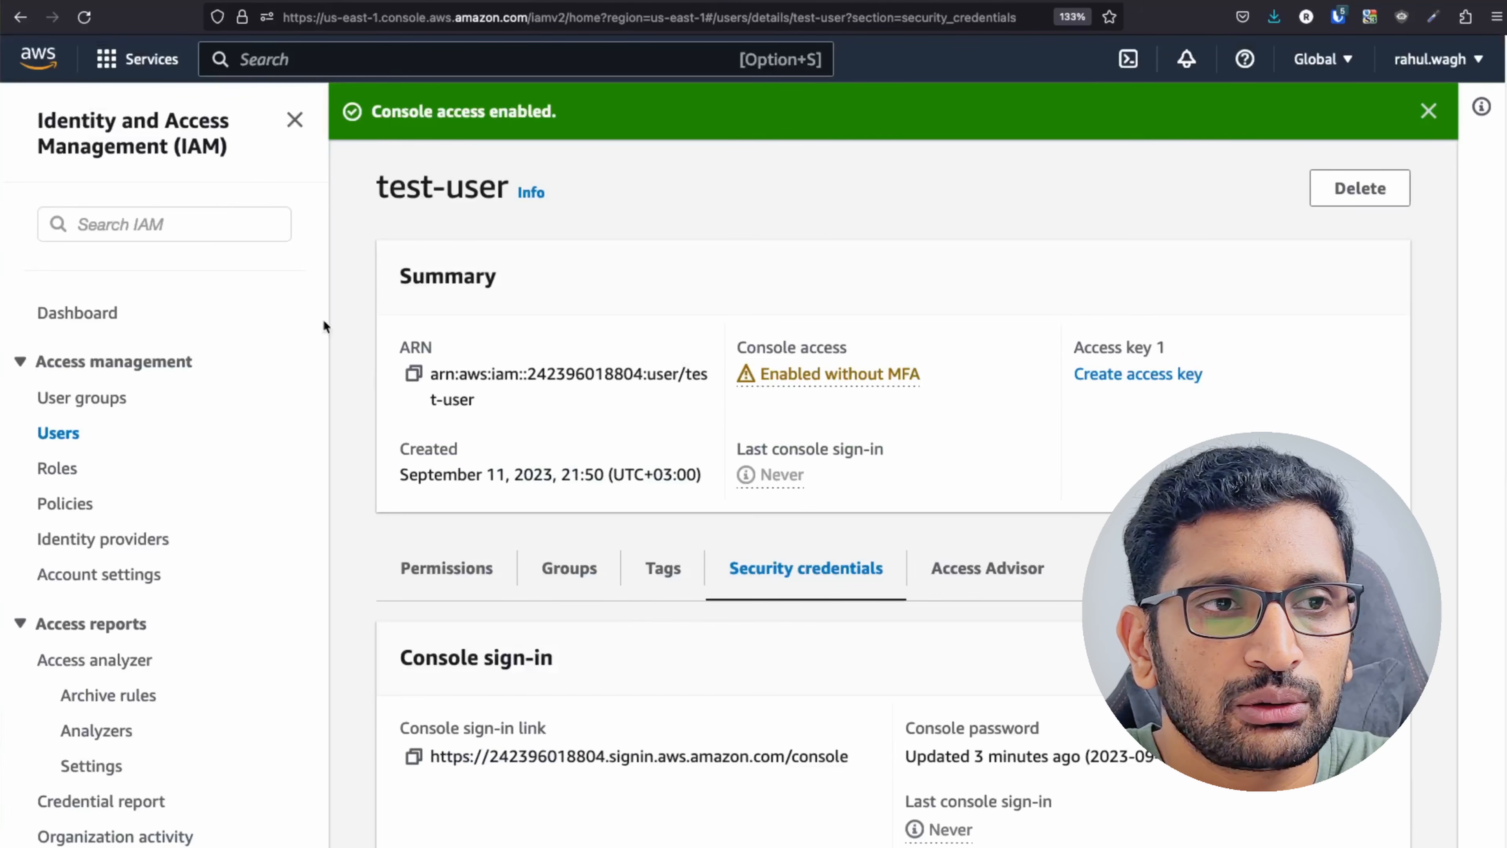
pyautogui.click(54, 65)
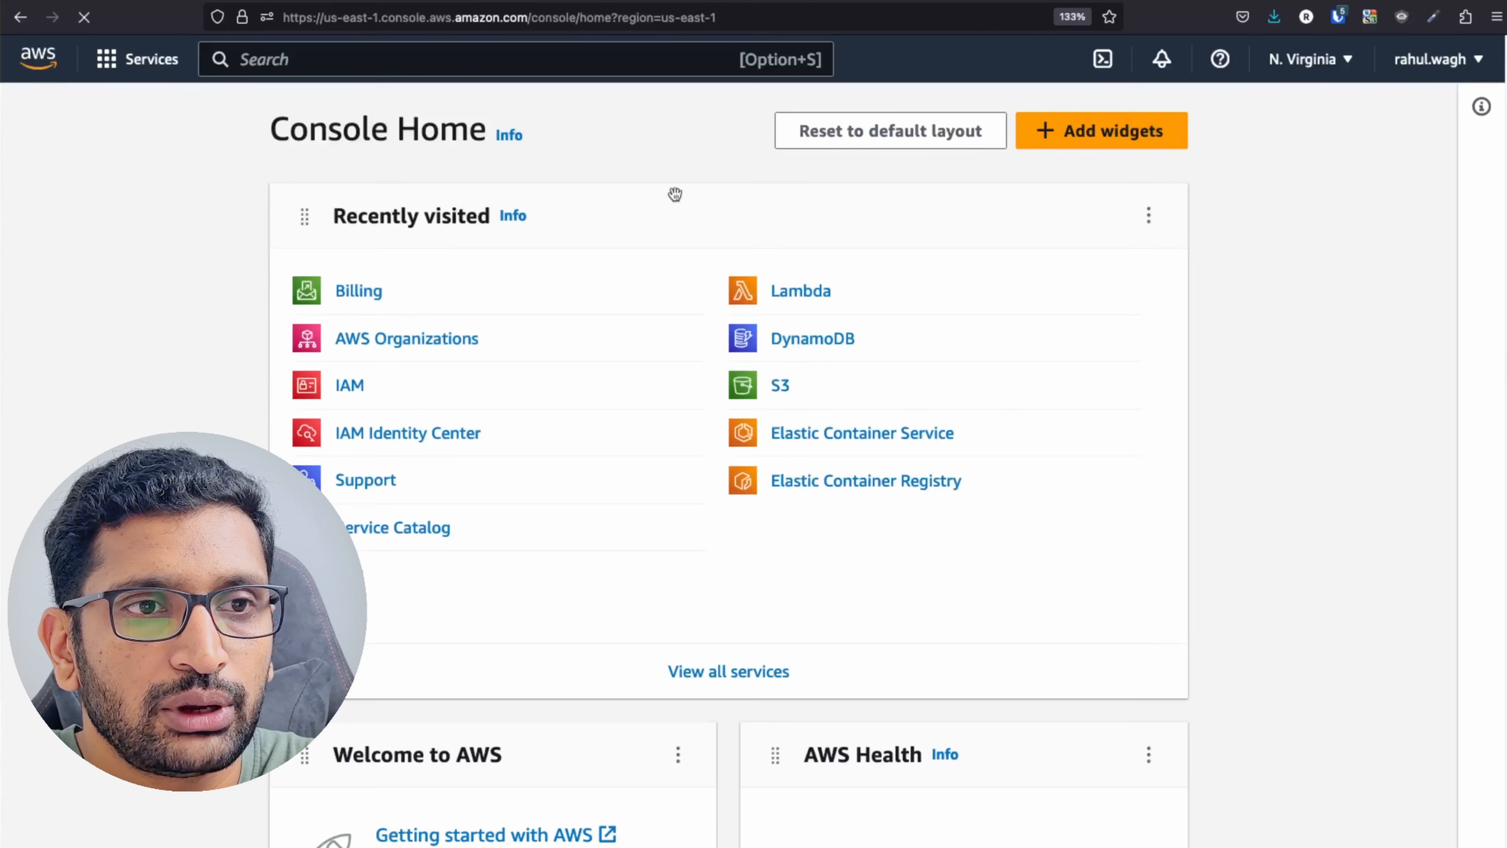
pyautogui.click(1435, 59)
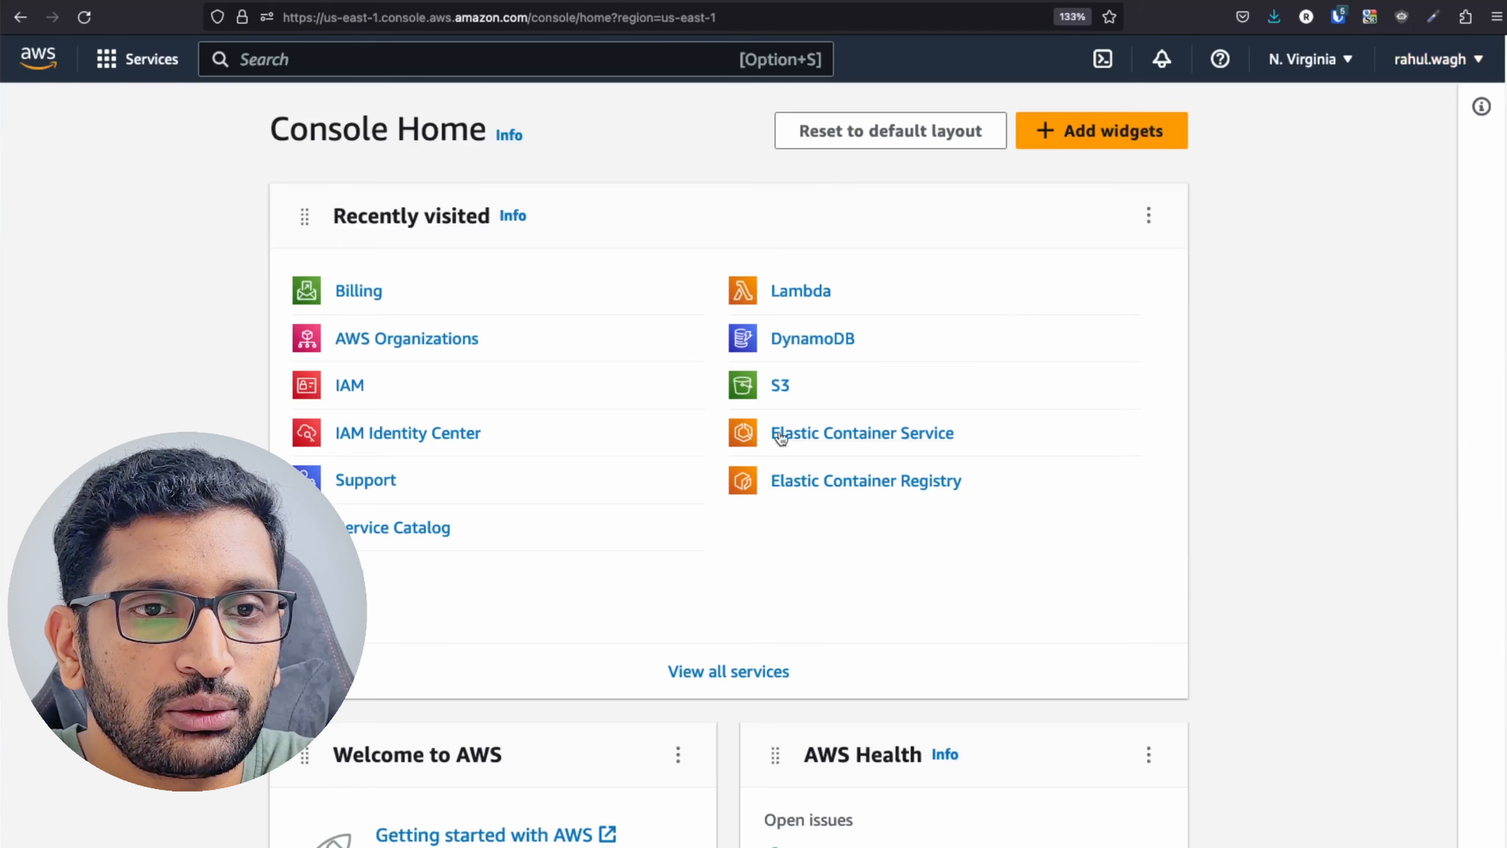
pyautogui.click(778, 386)
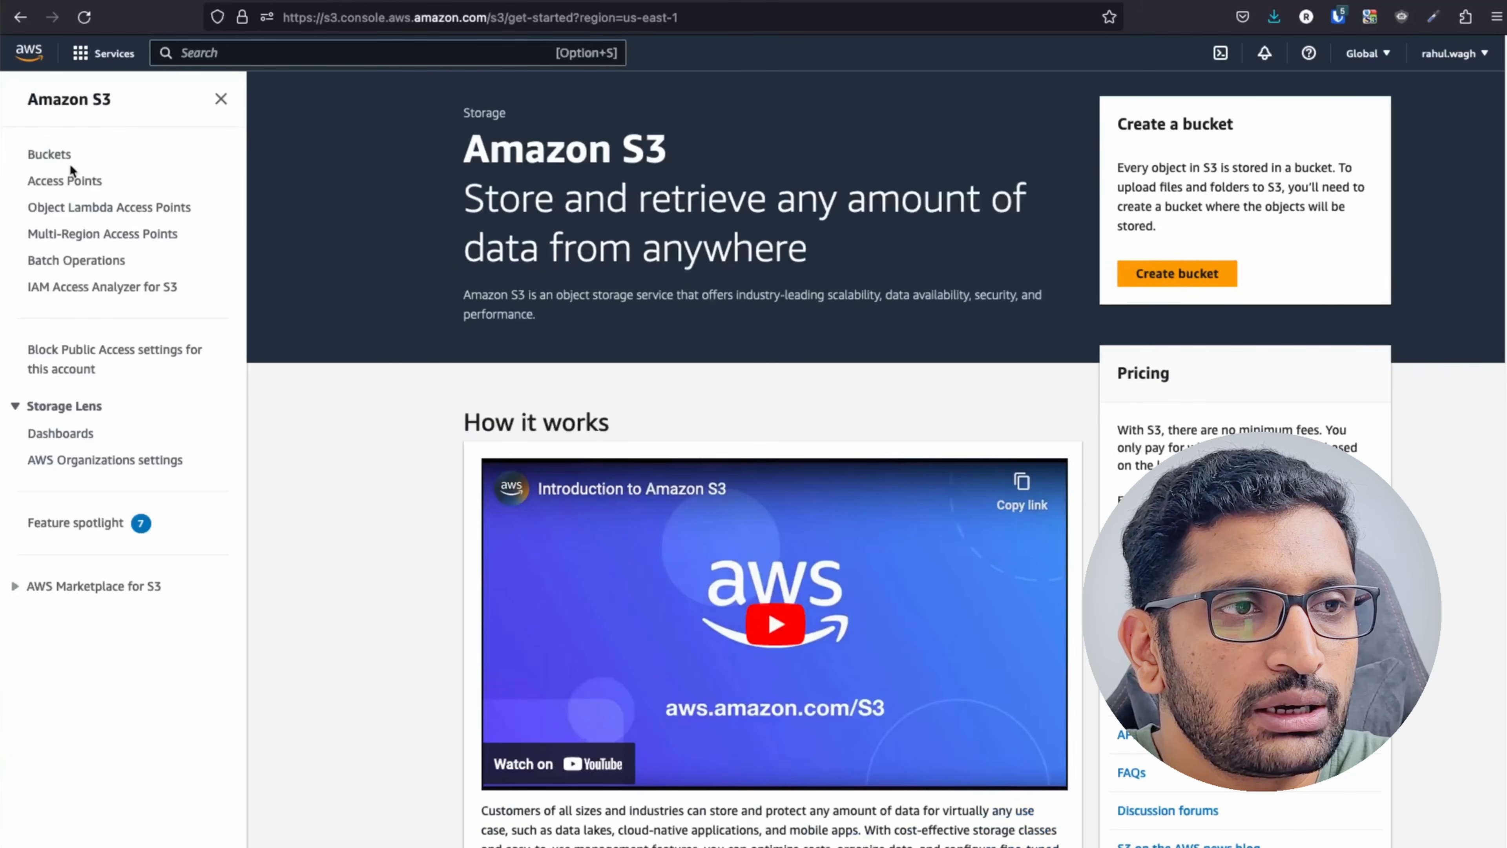
pyautogui.click(66, 154)
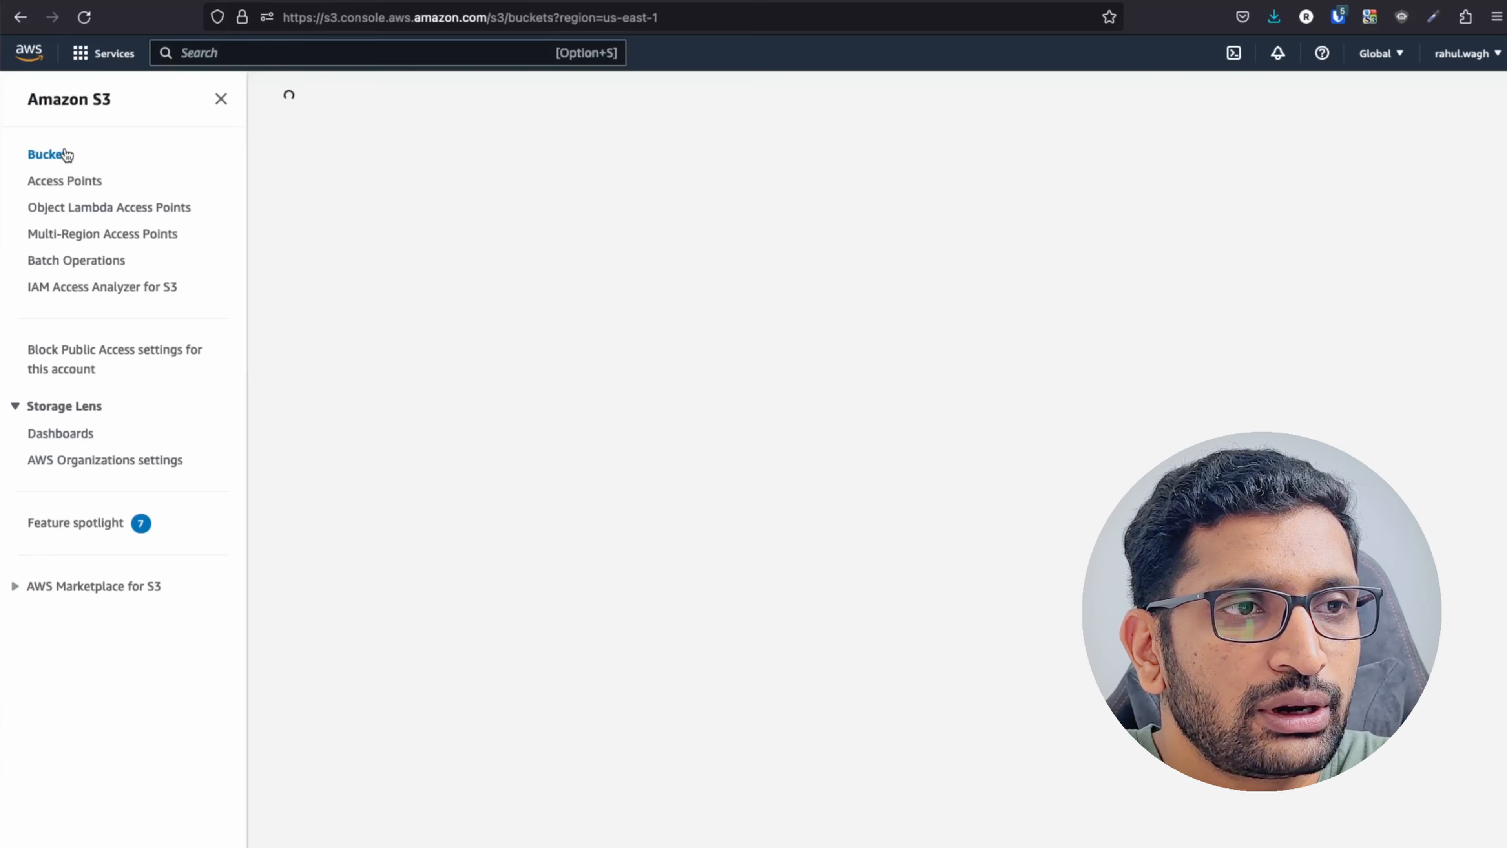
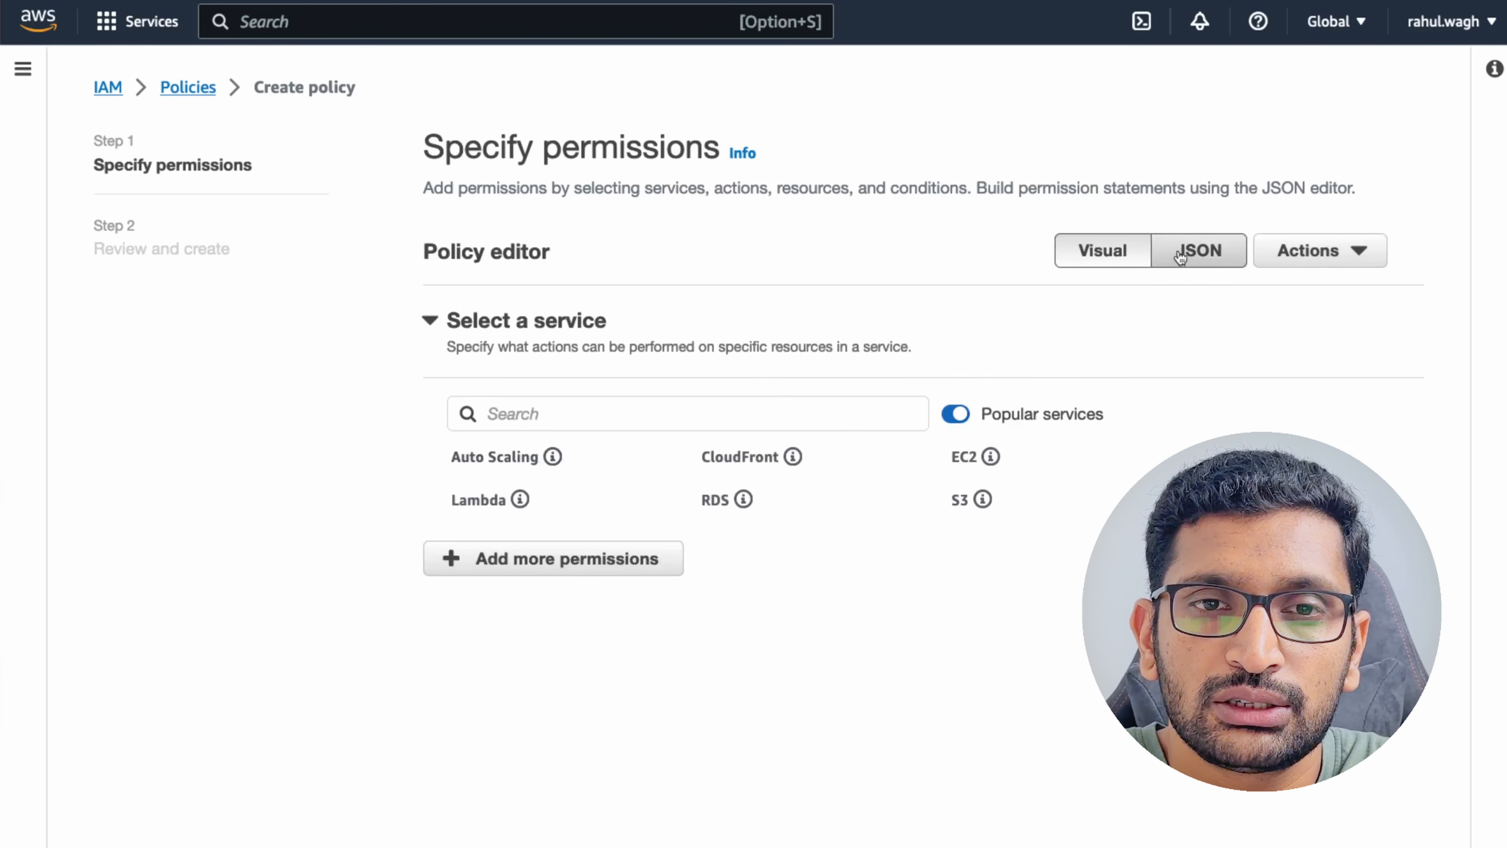
# Switch the Specify permissions policy editor to JSON mode.
pyautogui.click(1166, 265)
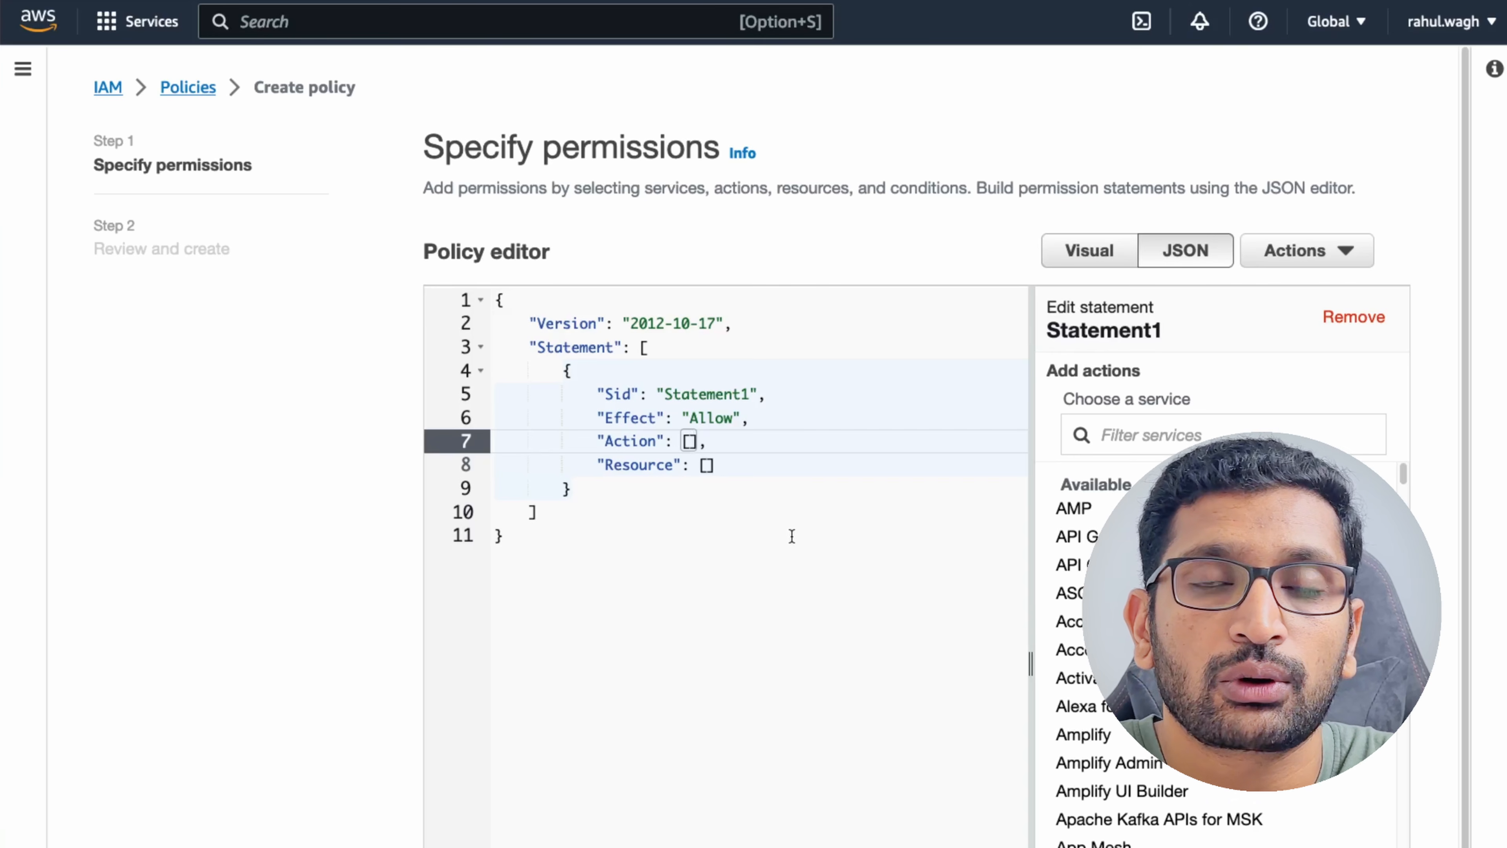
# Set the statement's Action to "s3:*" and Resource to "*".
pyautogui.press('Right')
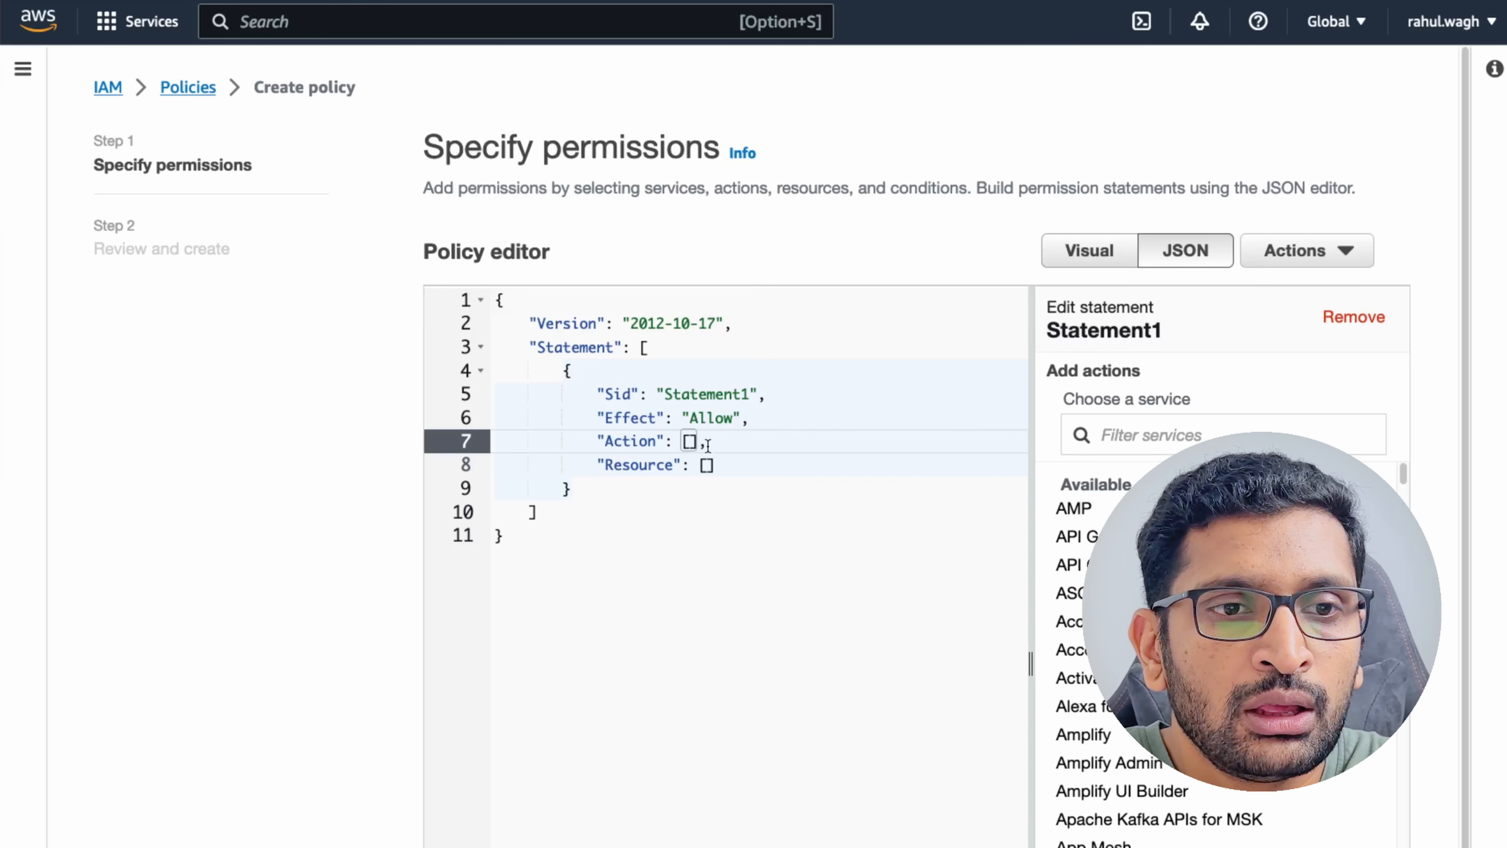
pyautogui.press('BackSpace')
pyautogui.press('BackSpace')
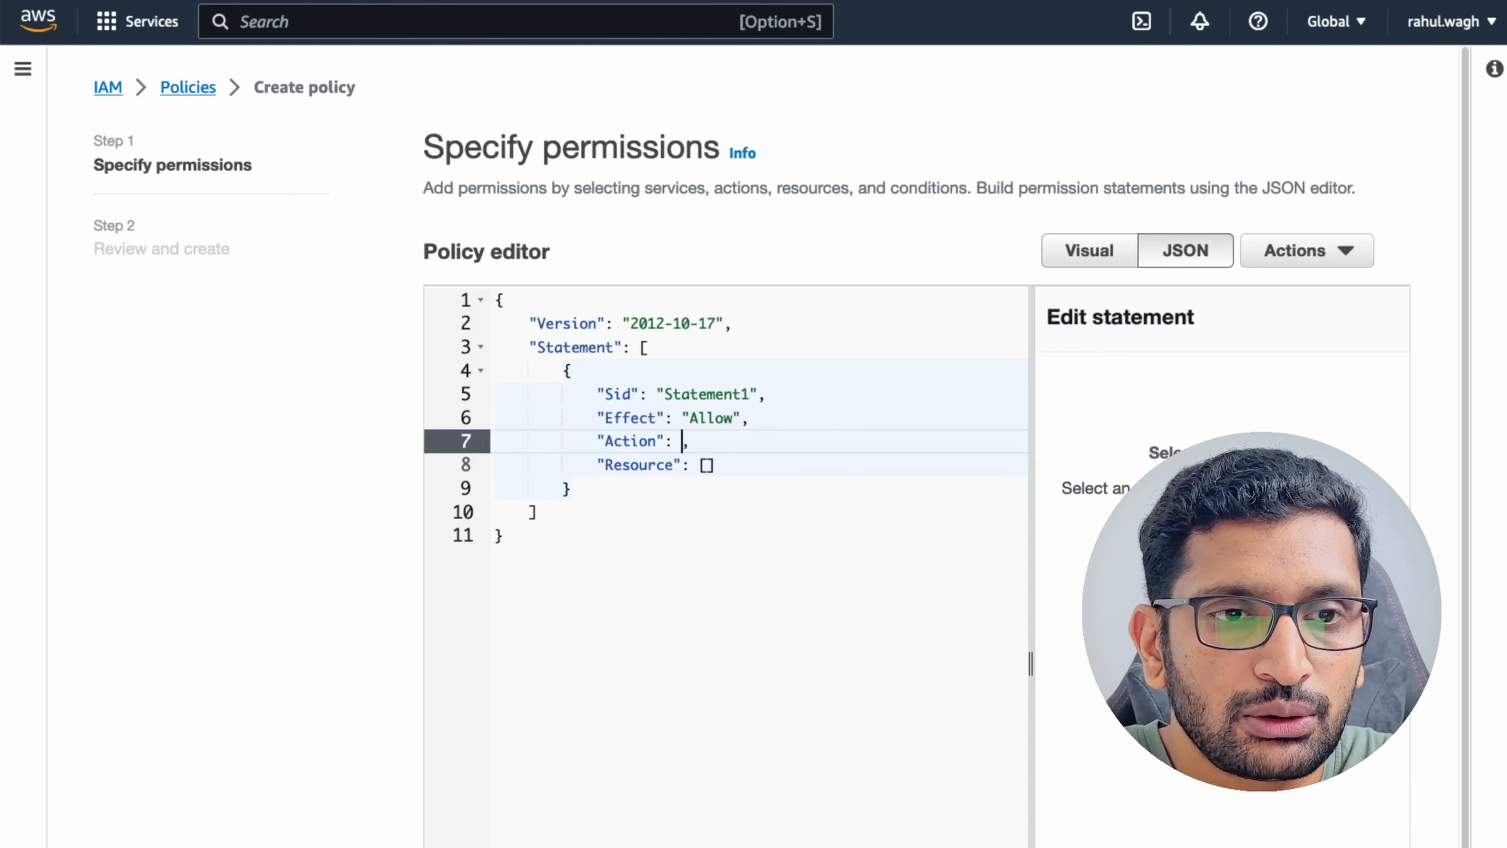
pyautogui.write('"s')
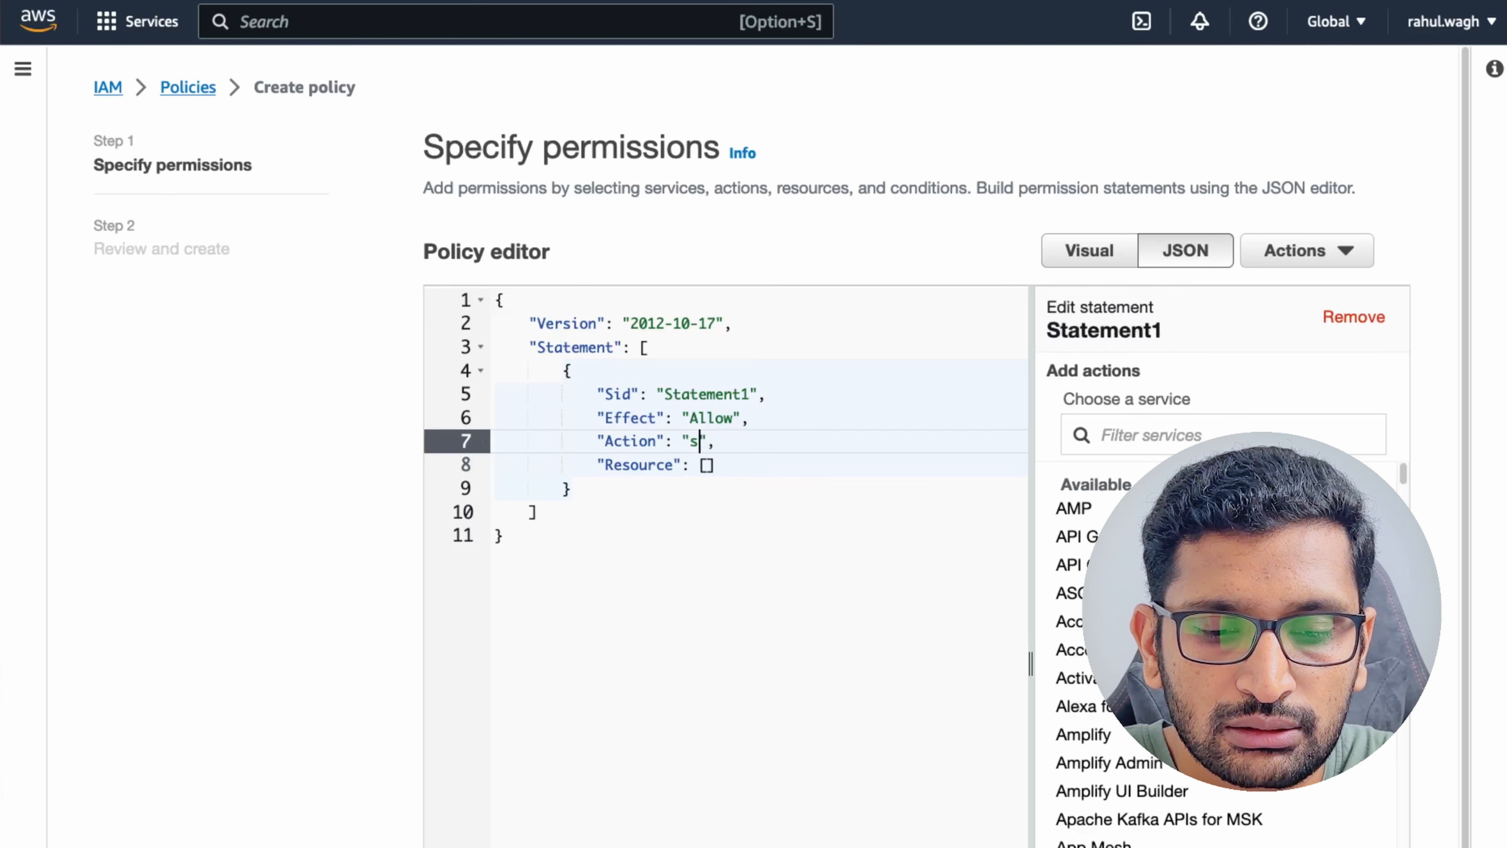
pyautogui.write('3:*')
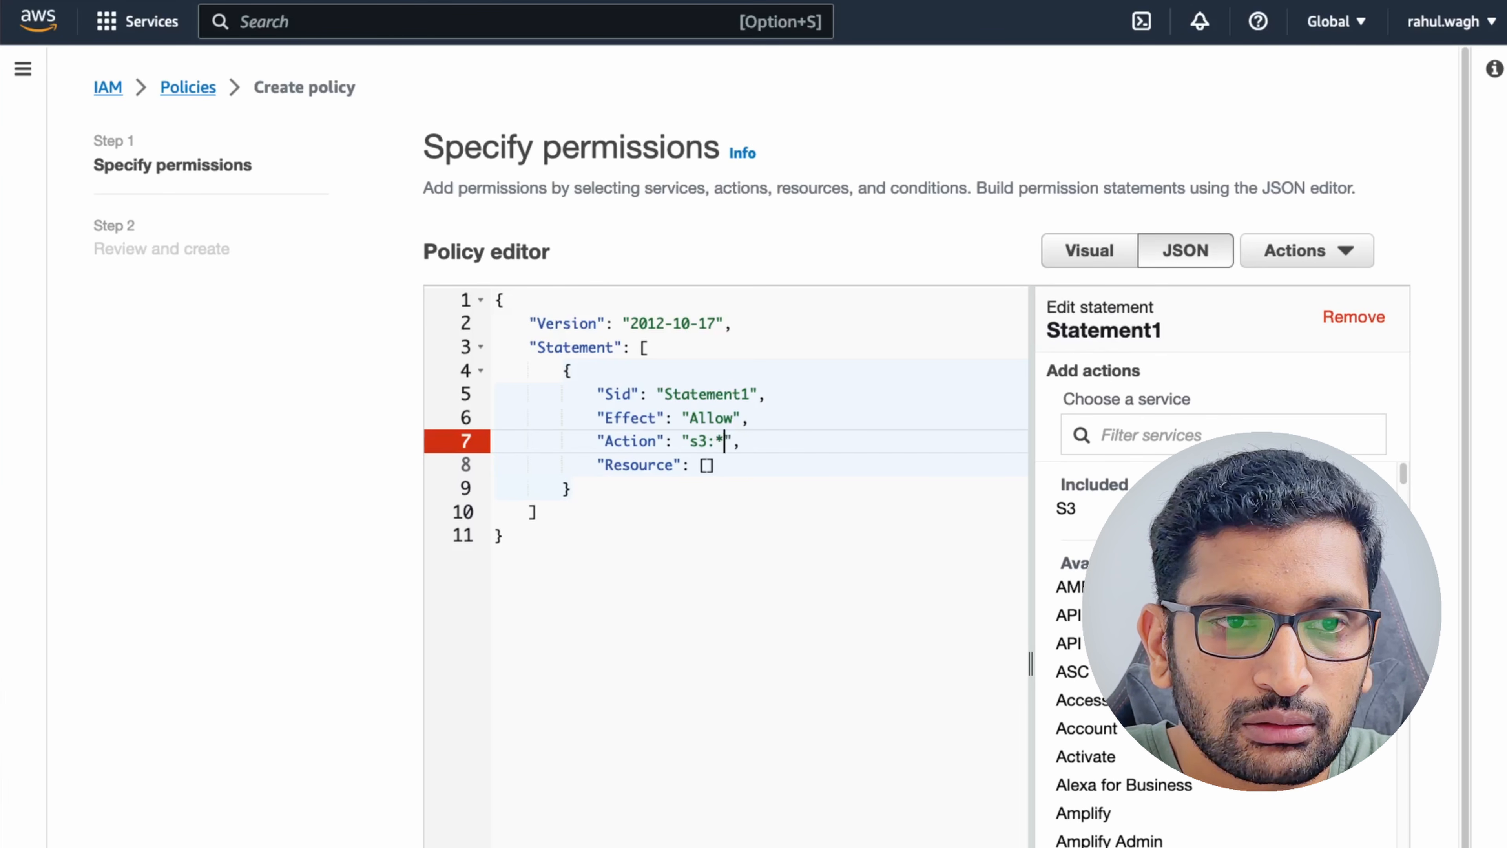
pyautogui.click(728, 474)
pyautogui.press('BackSpace')
pyautogui.press('BackSpace')
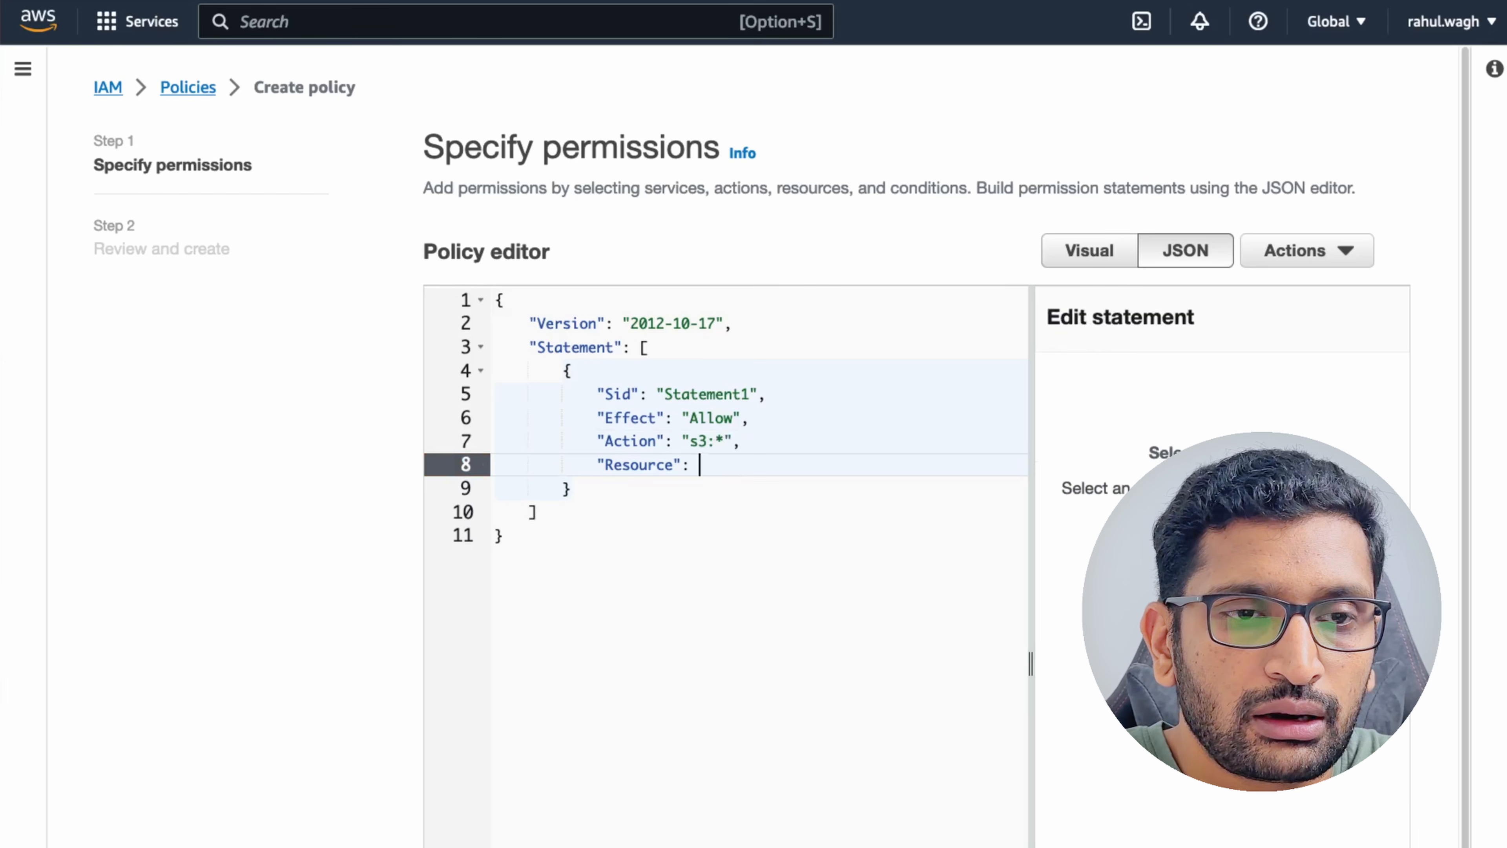
pyautogui.write('"*')
# Rename the statement Sid from Statement1 to allowS3Access.
pyautogui.press('Up')
pyautogui.press('Up')
pyautogui.press('Up')
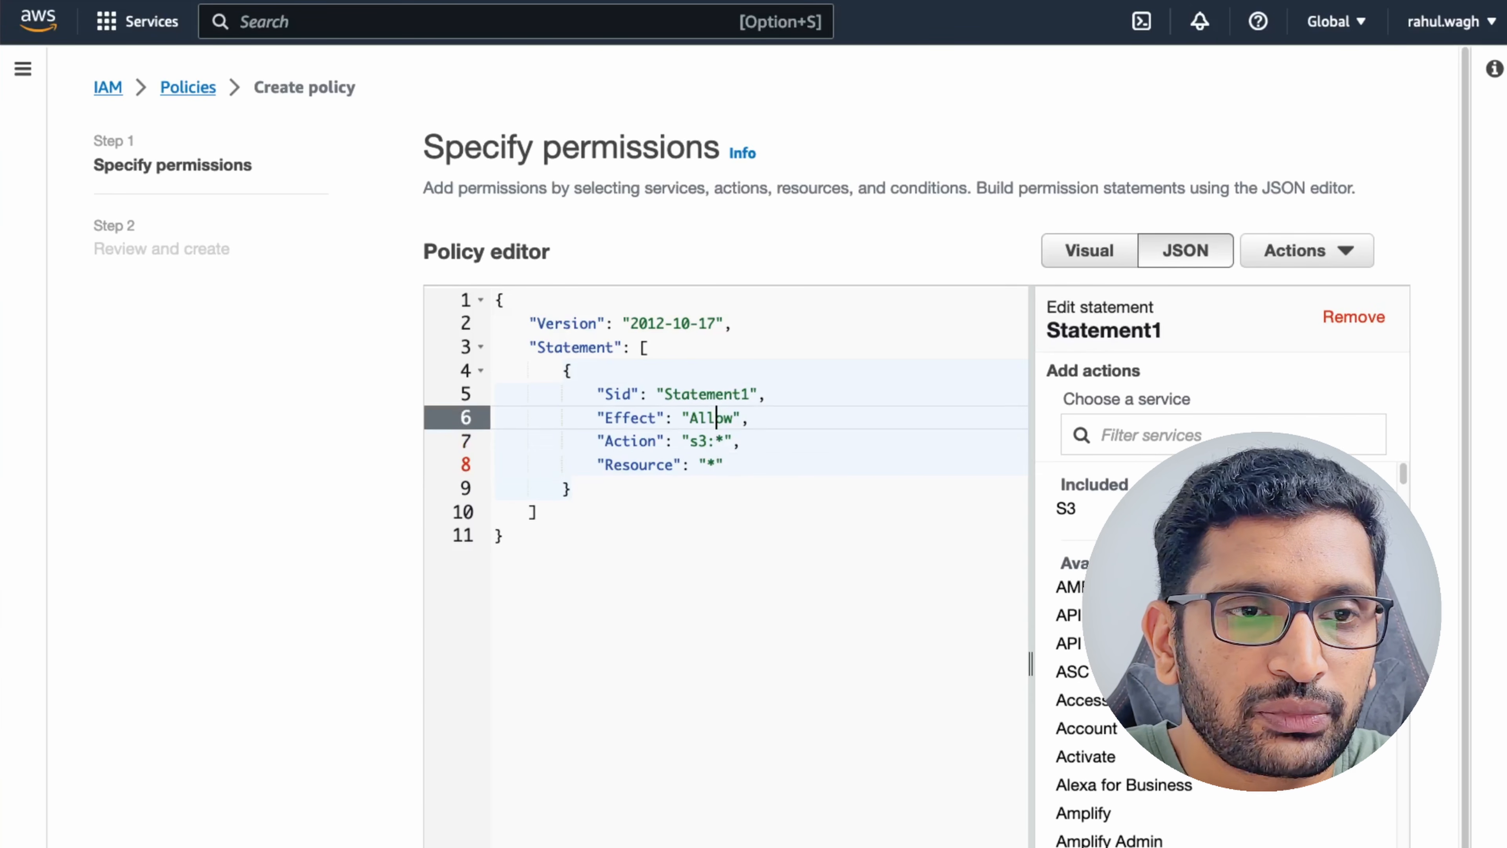
pyautogui.press('Right')
pyautogui.press('Right')
pyautogui.press('Right')
pyautogui.press('Right')
pyautogui.press('BackSpace')
pyautogui.press('BackSpace')
pyautogui.press('BackSpace')
pyautogui.press('BackSpace')
pyautogui.press('BackSpace')
pyautogui.press('BackSpace')
pyautogui.press('BackSpace')
pyautogui.press('BackSpace')
pyautogui.press('BackSpace')
pyautogui.press('BackSpace')
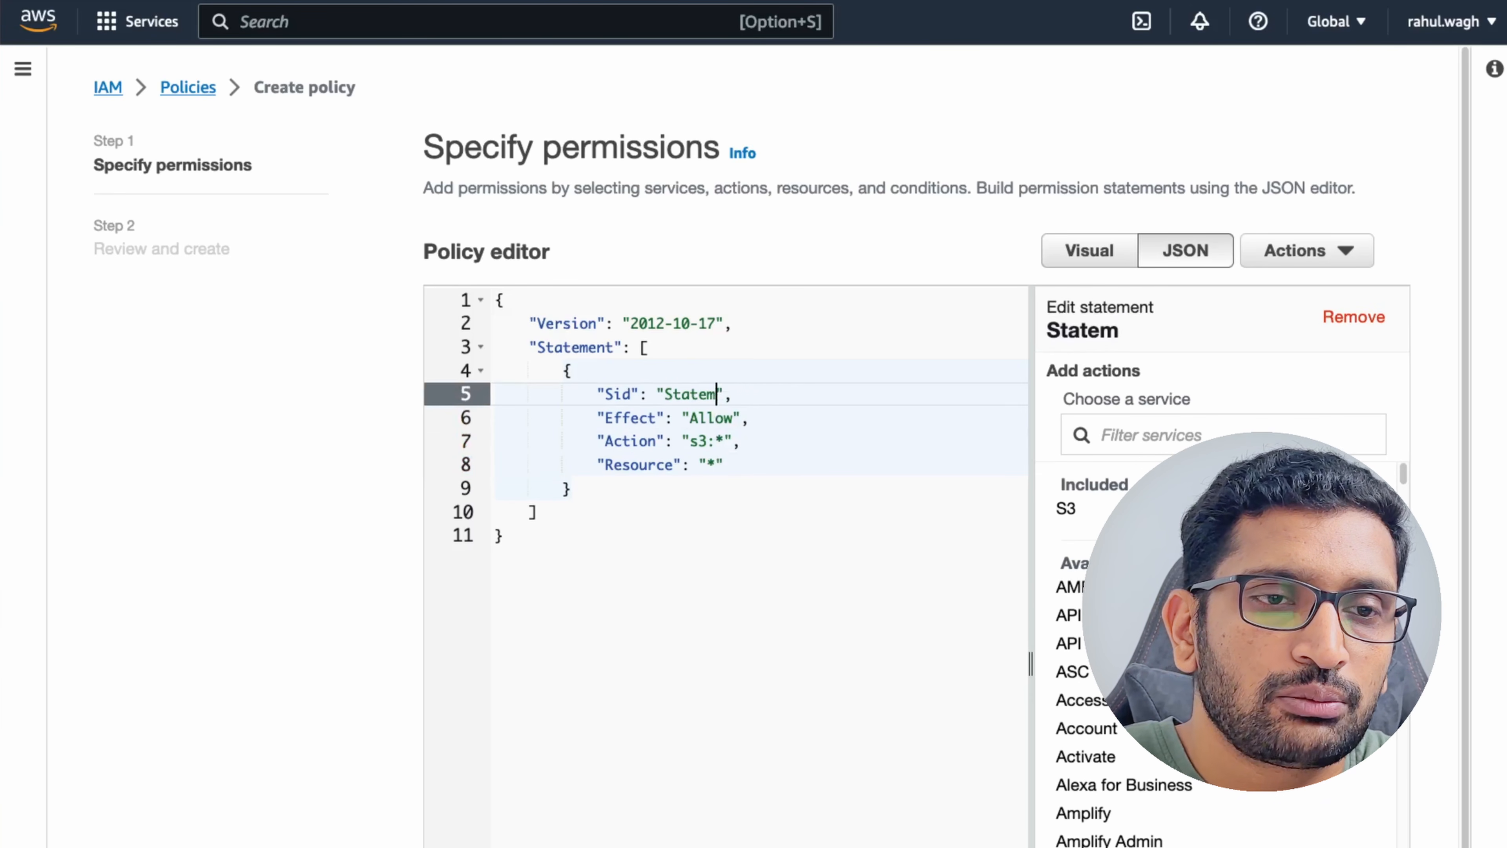
pyautogui.write('allow')
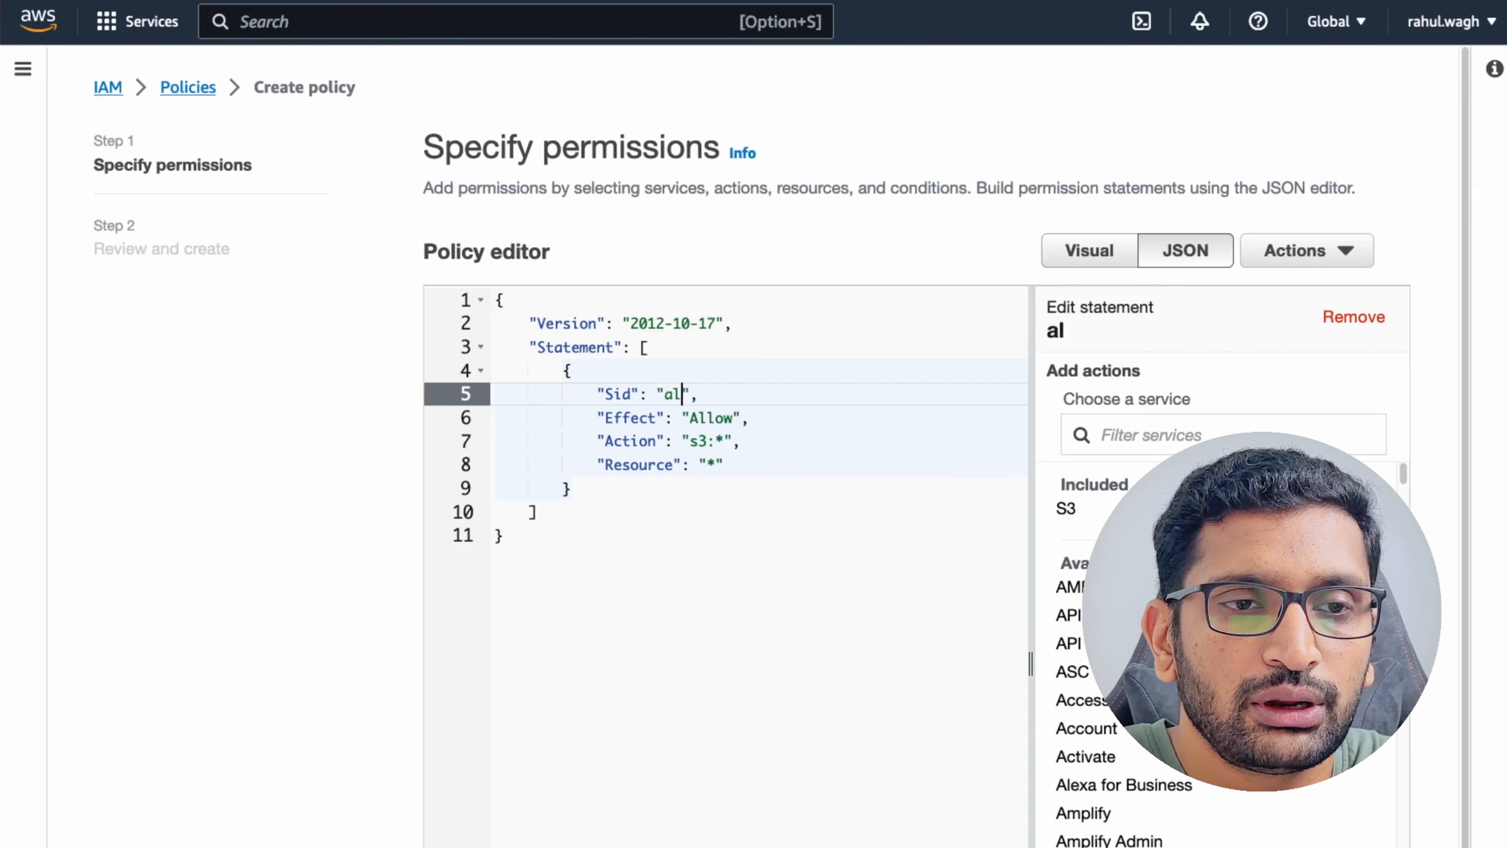
pyautogui.write('S3')
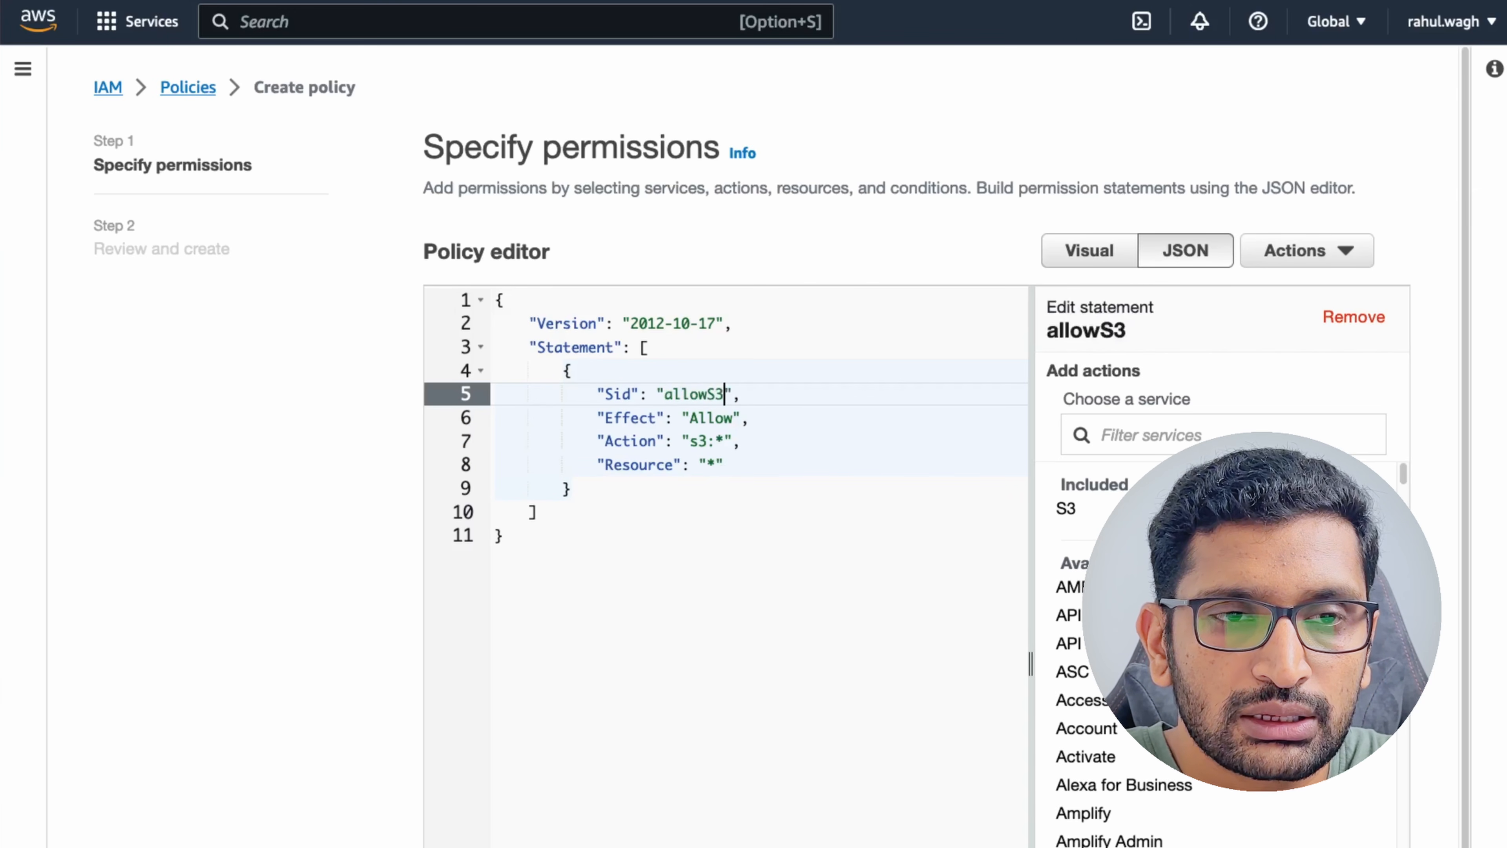
pyautogui.write('Access')
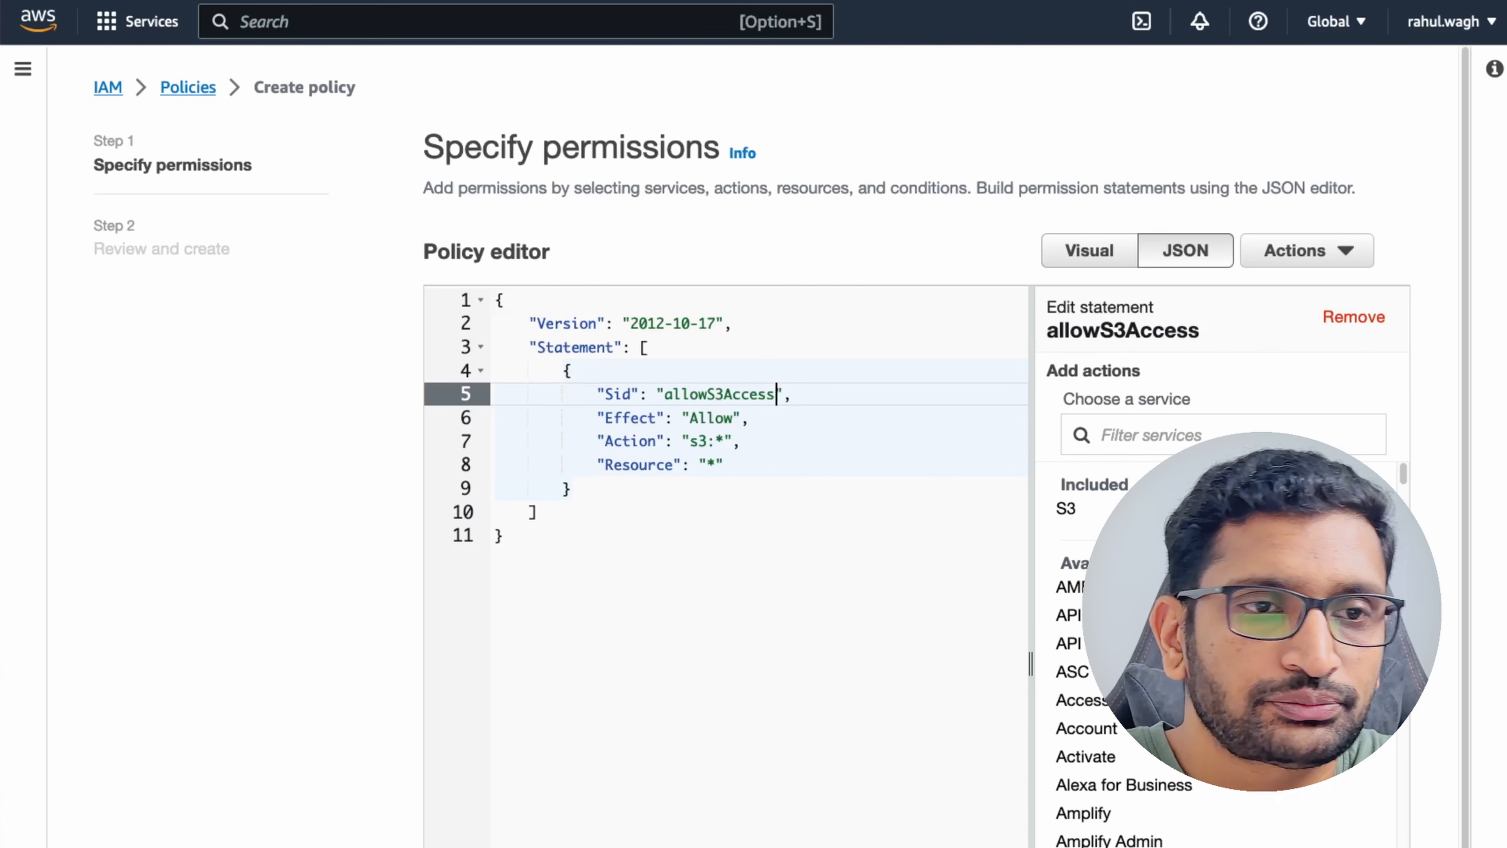
pyautogui.click(610, 537)
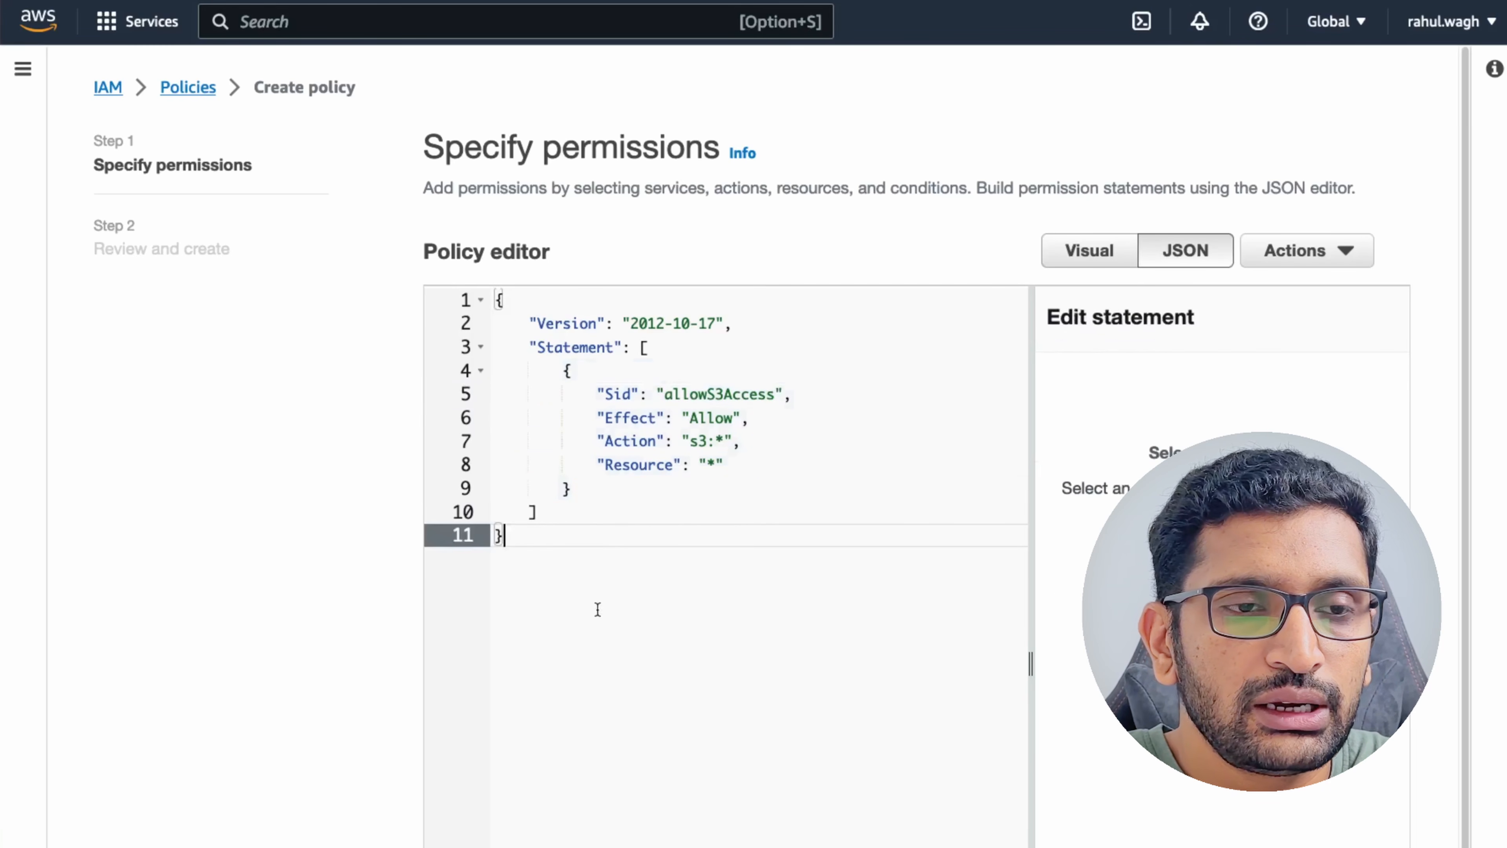
pyautogui.scroll(-2, 730, 643)
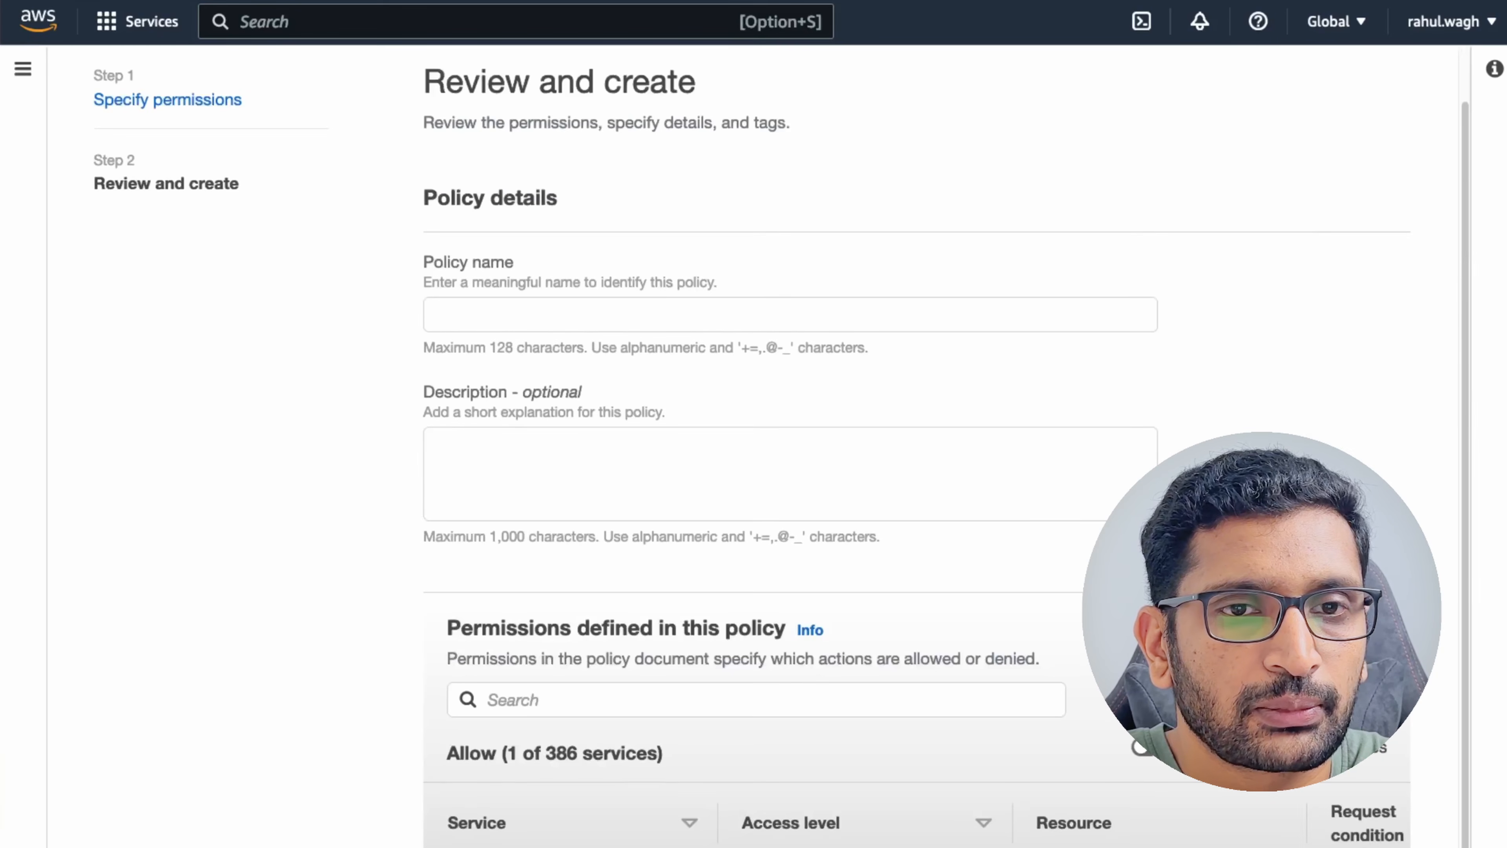
# Name the policy test-user-allow-s3-access and review its S3 Full access summary.
pyautogui.click(541, 327)
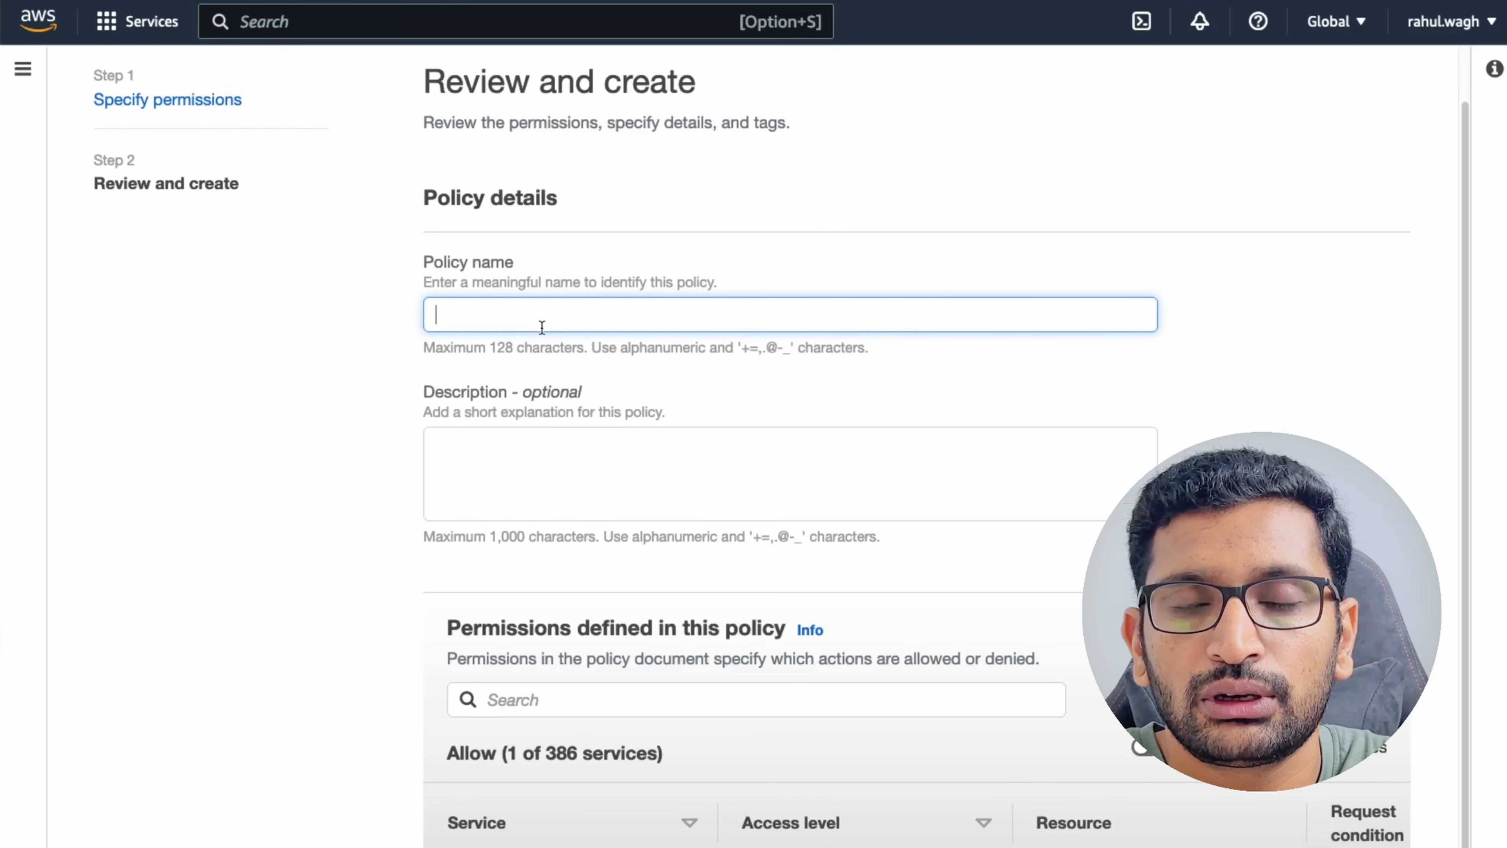
pyautogui.write('test-user')
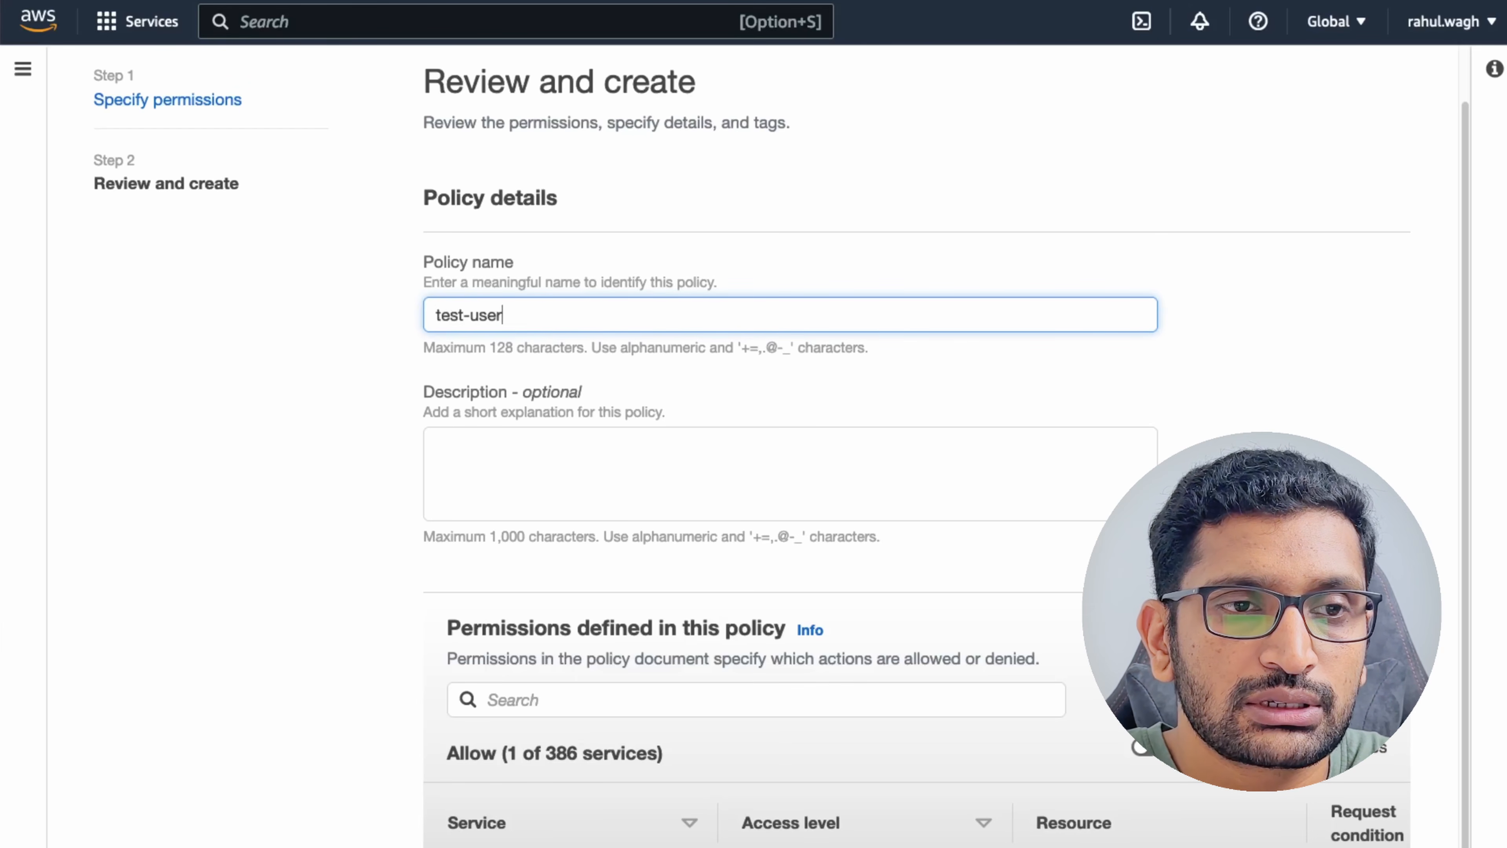
pyautogui.write('-allow-s3')
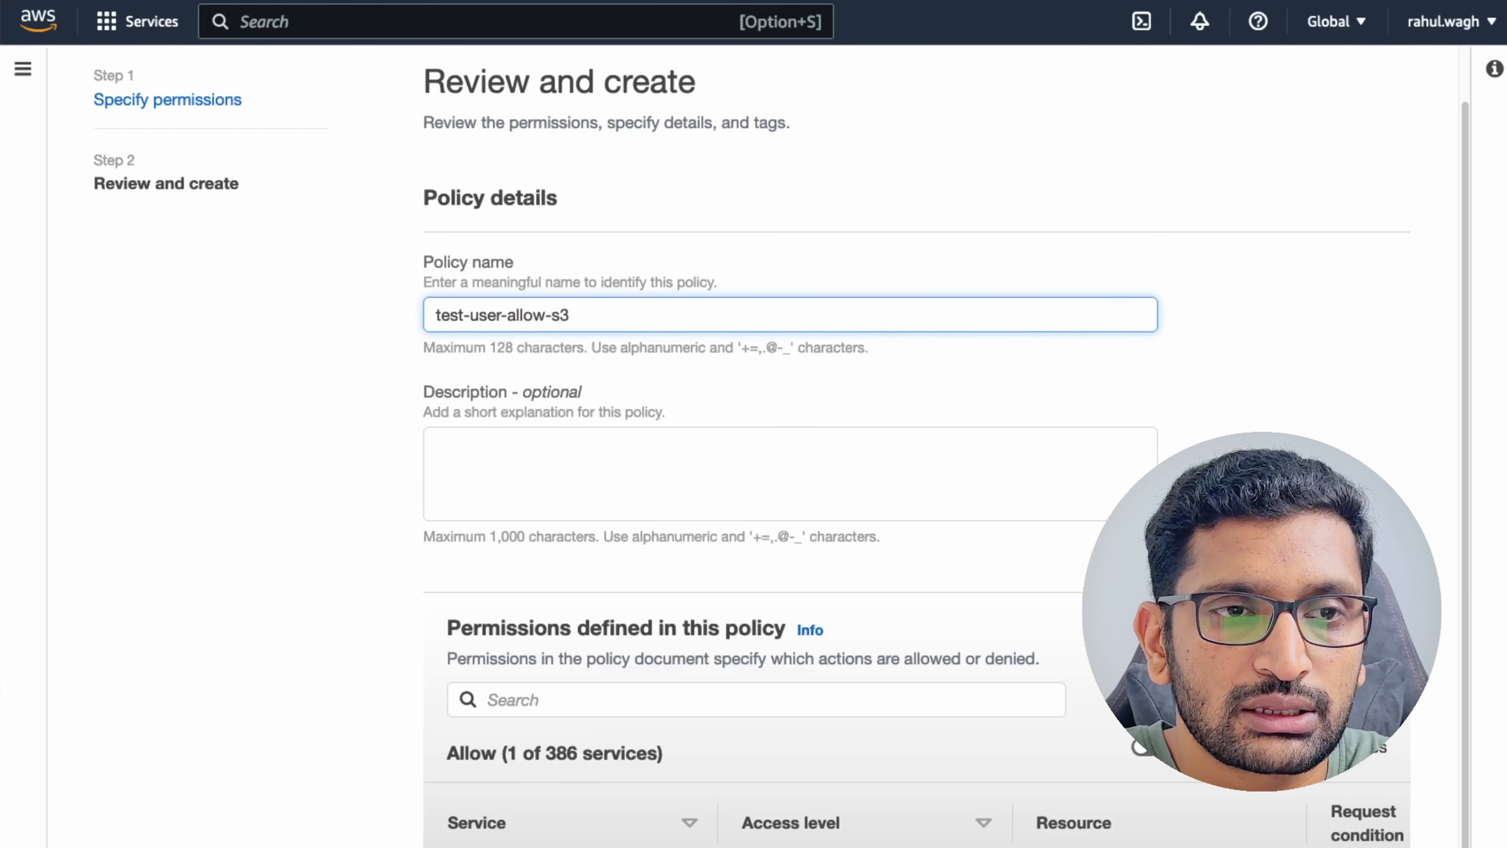
pyautogui.write('-access')
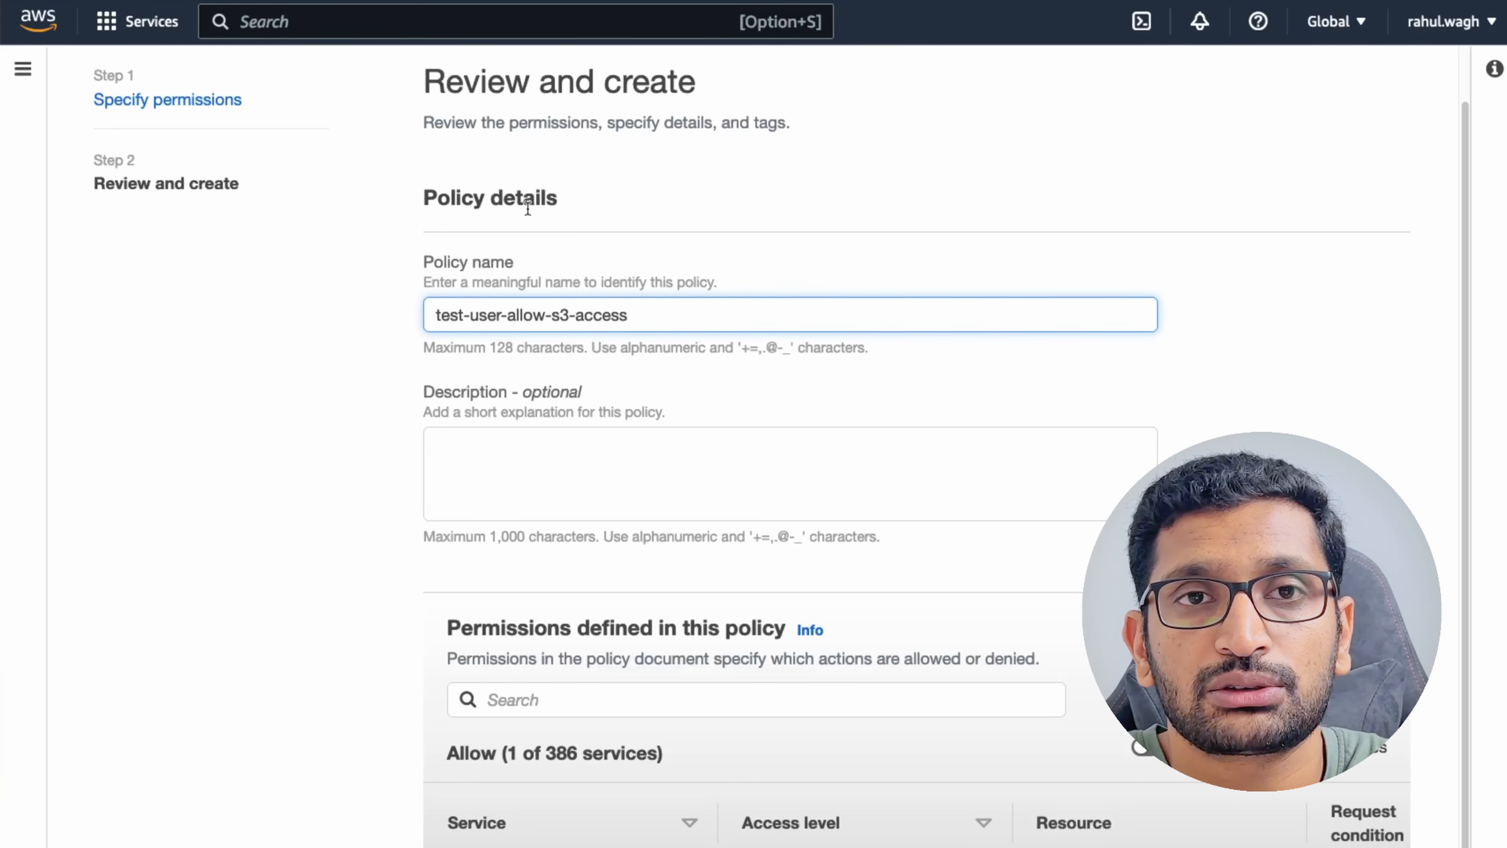
pyautogui.scroll(-3, 630, 506)
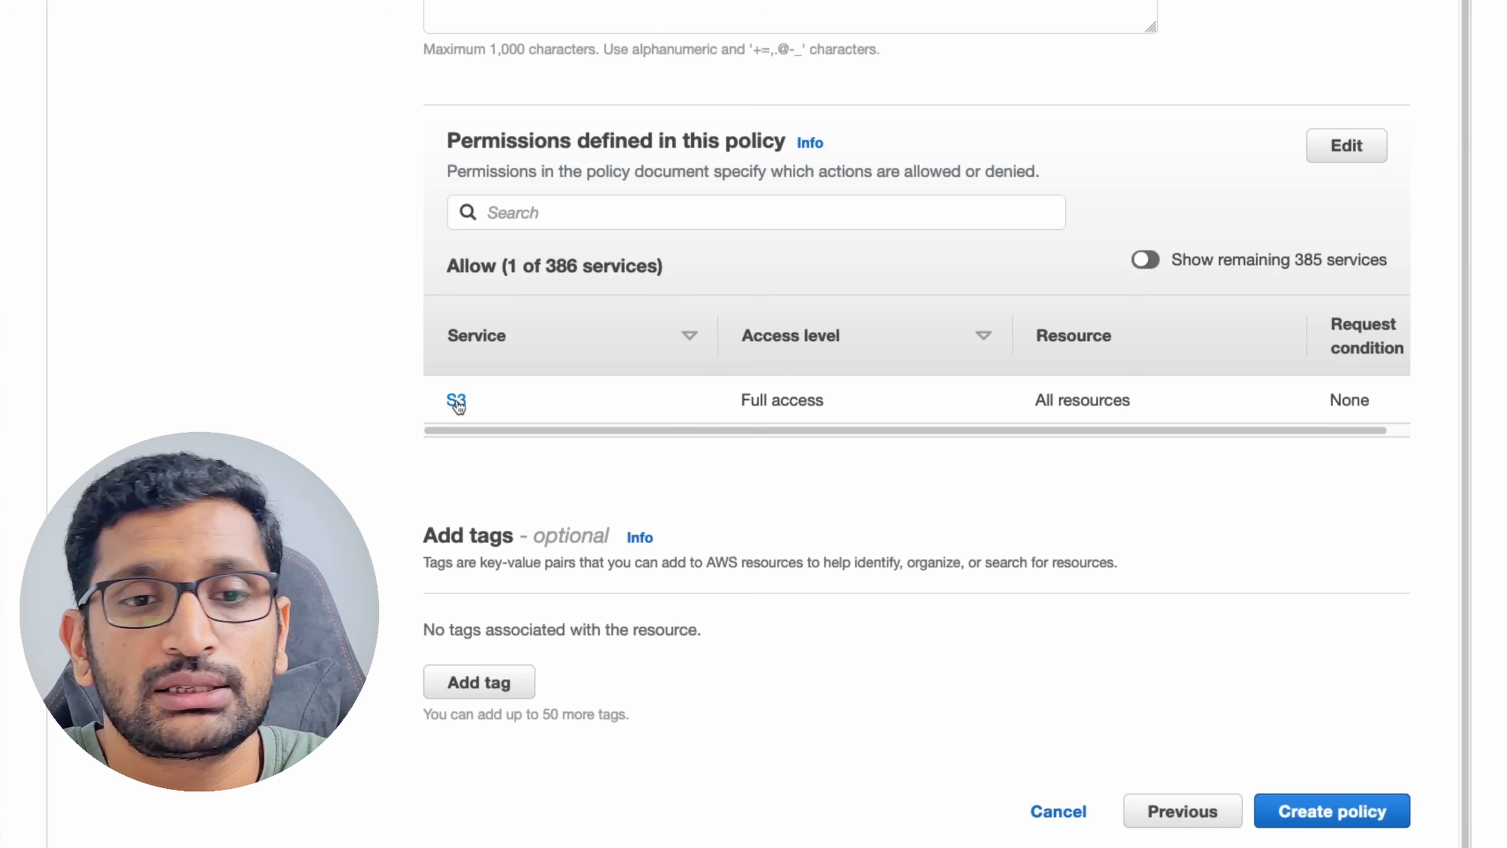
pyautogui.hscroll(2, 719, 424)
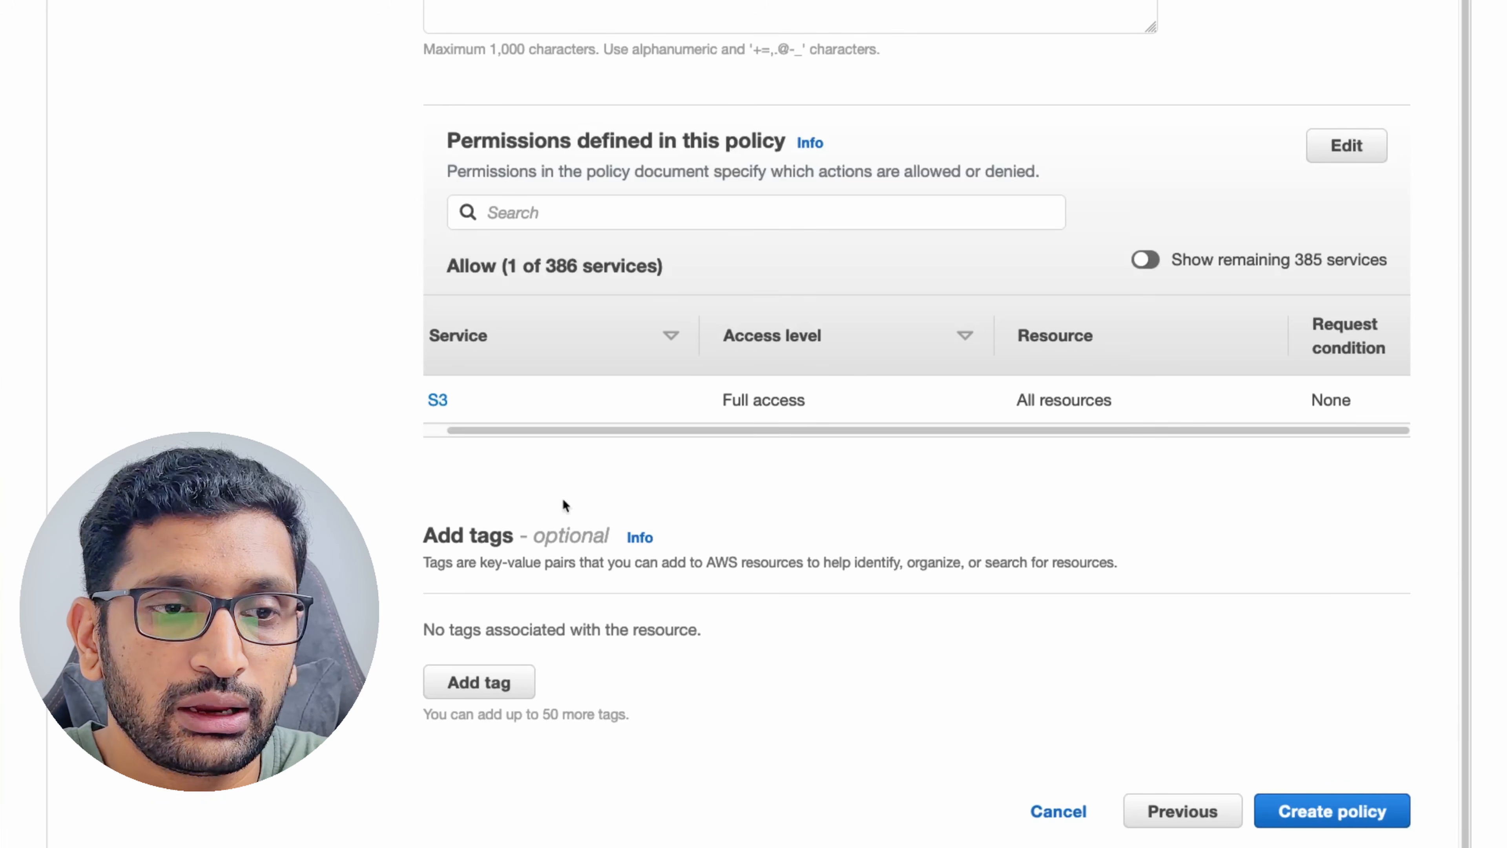
pyautogui.moveTo(528, 431); pyautogui.dragTo(452, 433)
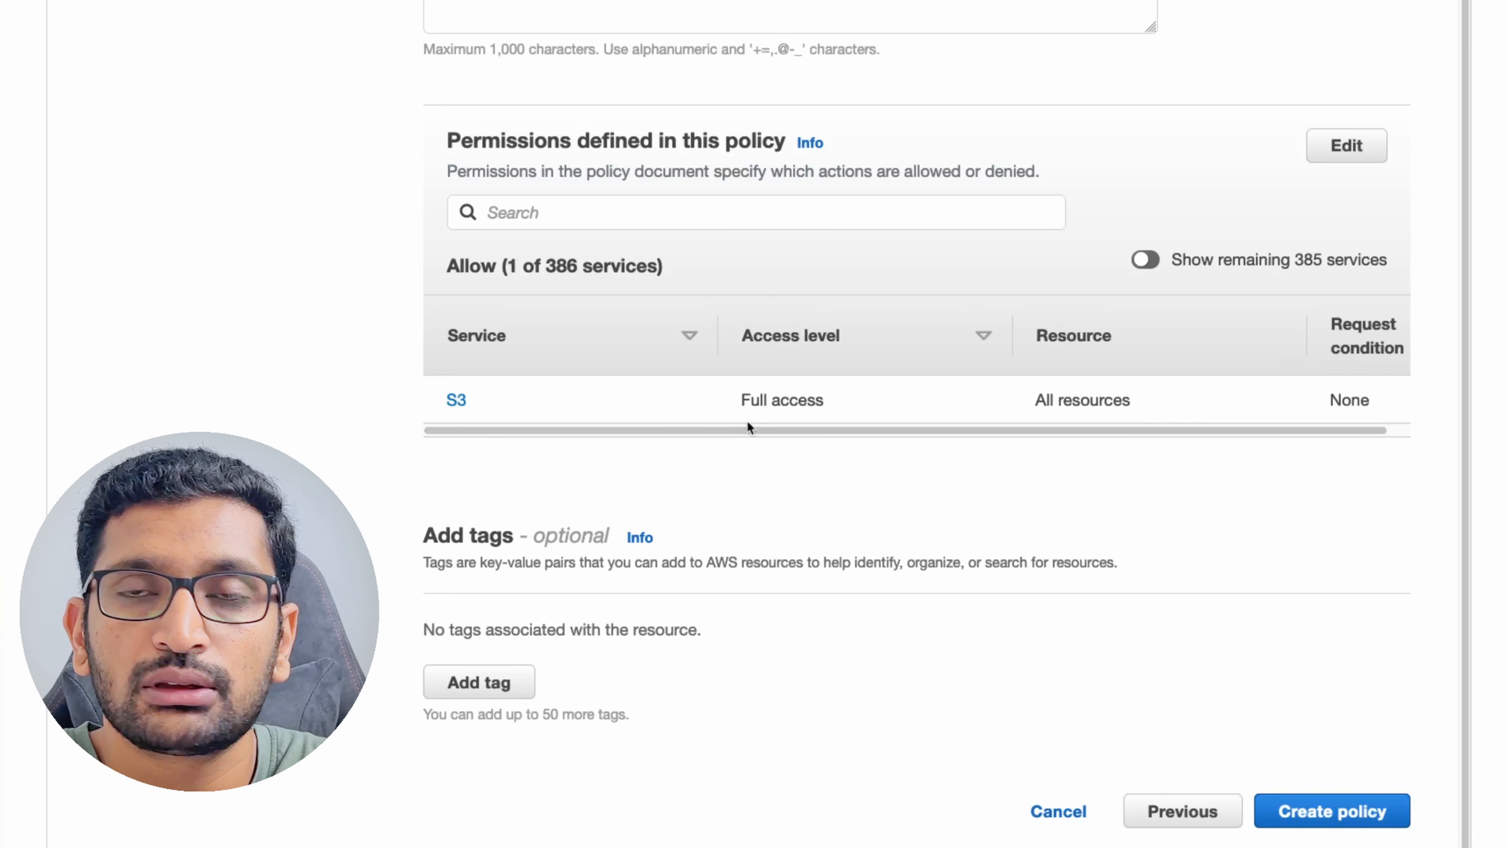
pyautogui.scroll(3, 845, 400)
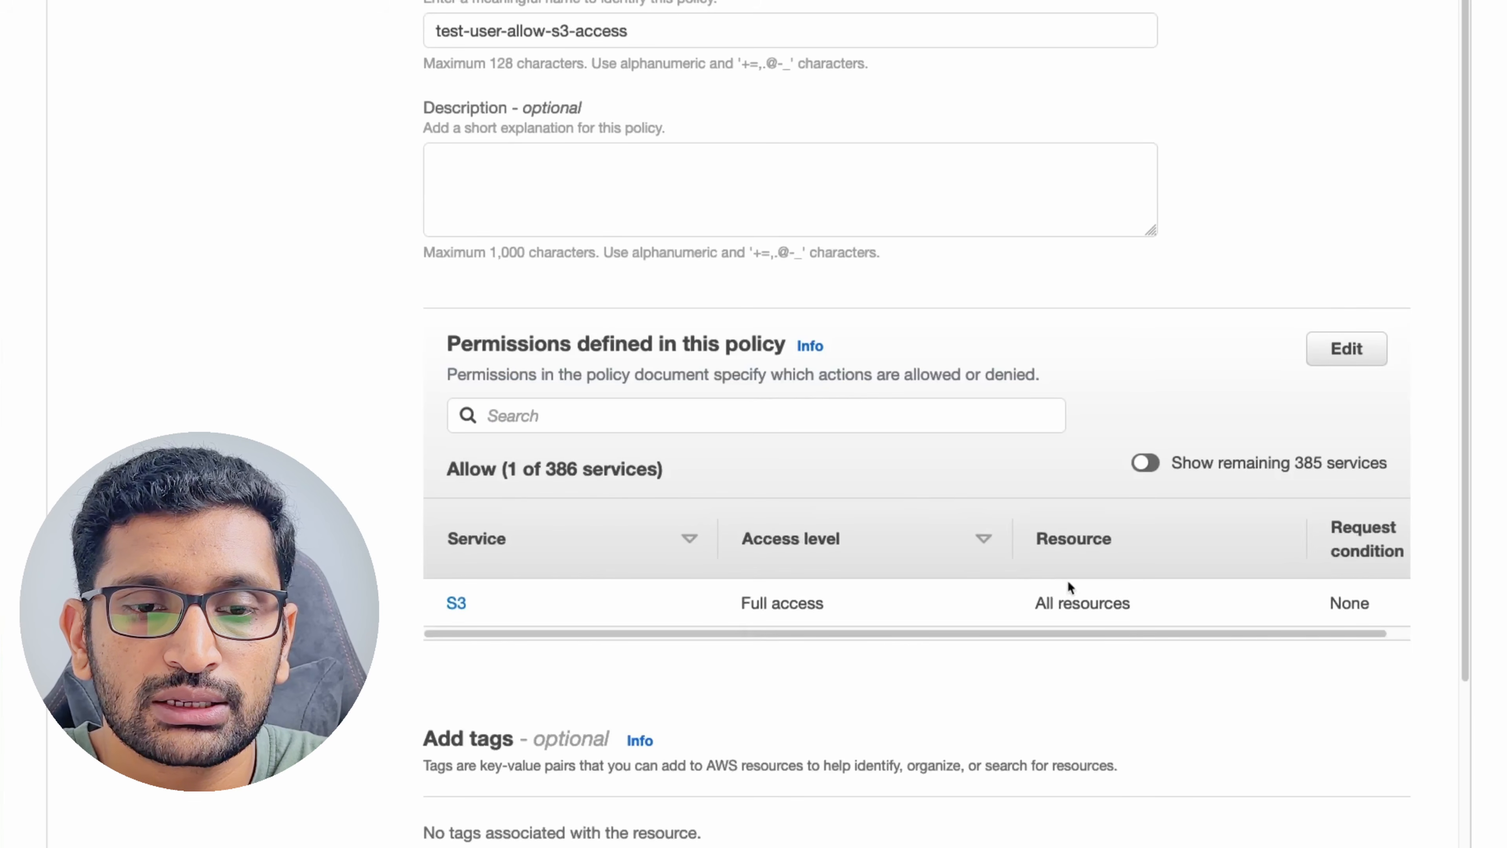
pyautogui.scroll(-3, 1111, 607)
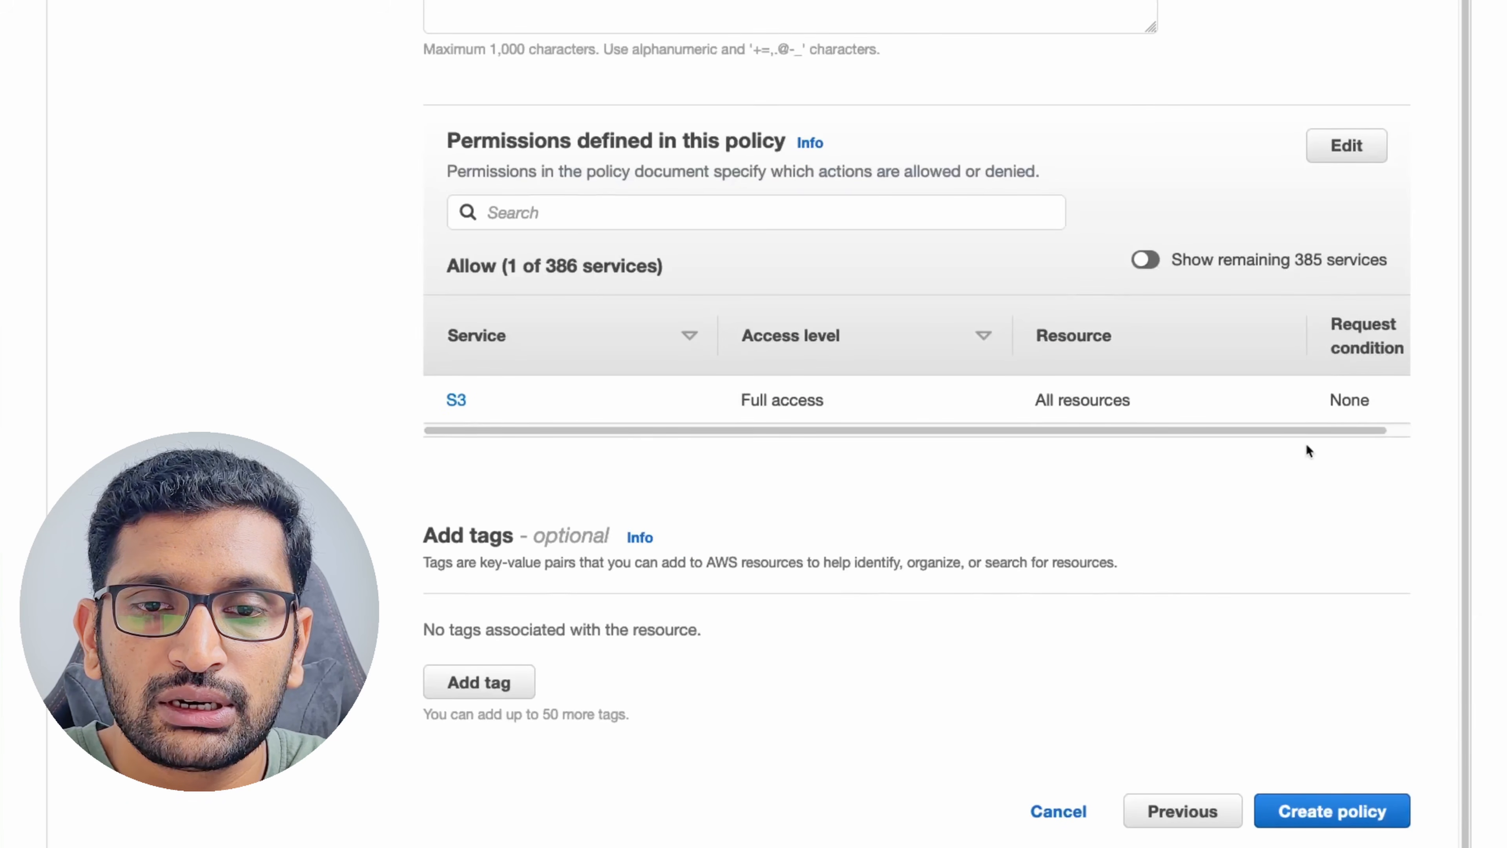
pyautogui.hscroll(2, 1375, 440)
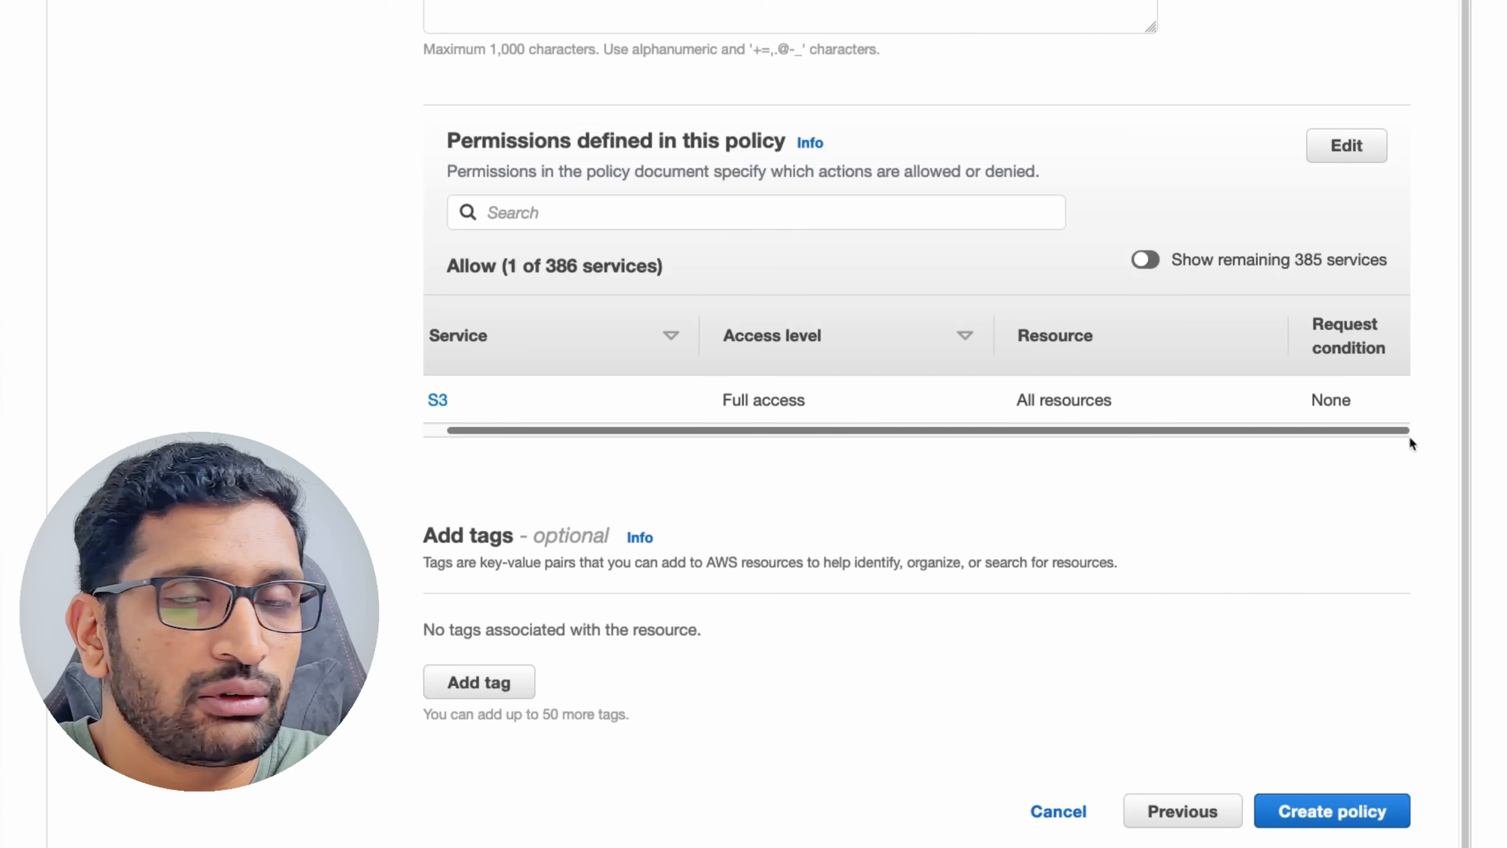
pyautogui.scroll(-5, 877, 567)
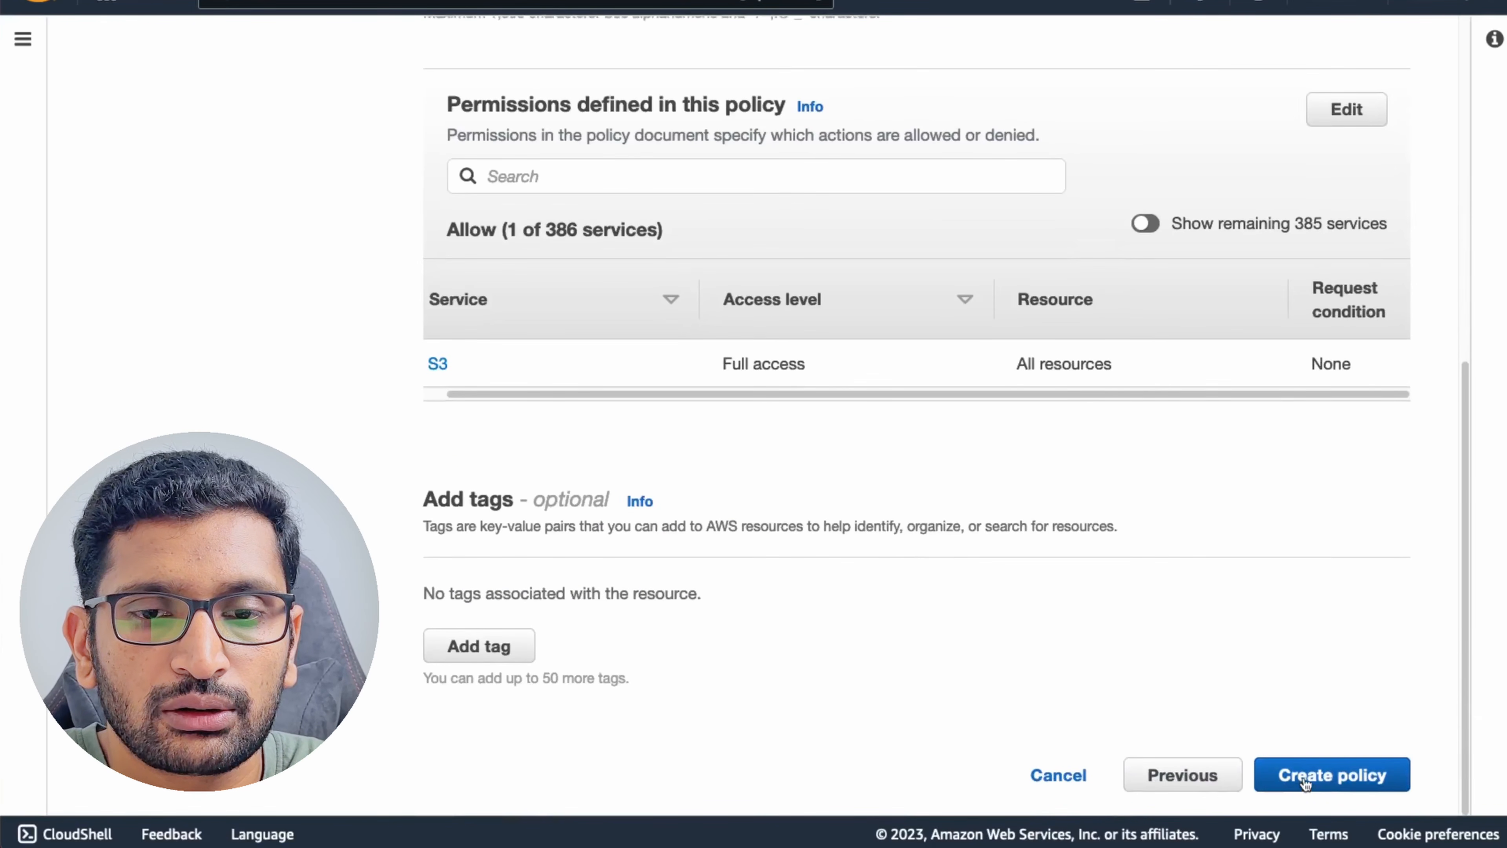
# Create the test-user-allow-s3-access policy and expand it in the Policies list.
pyautogui.click(1305, 781)
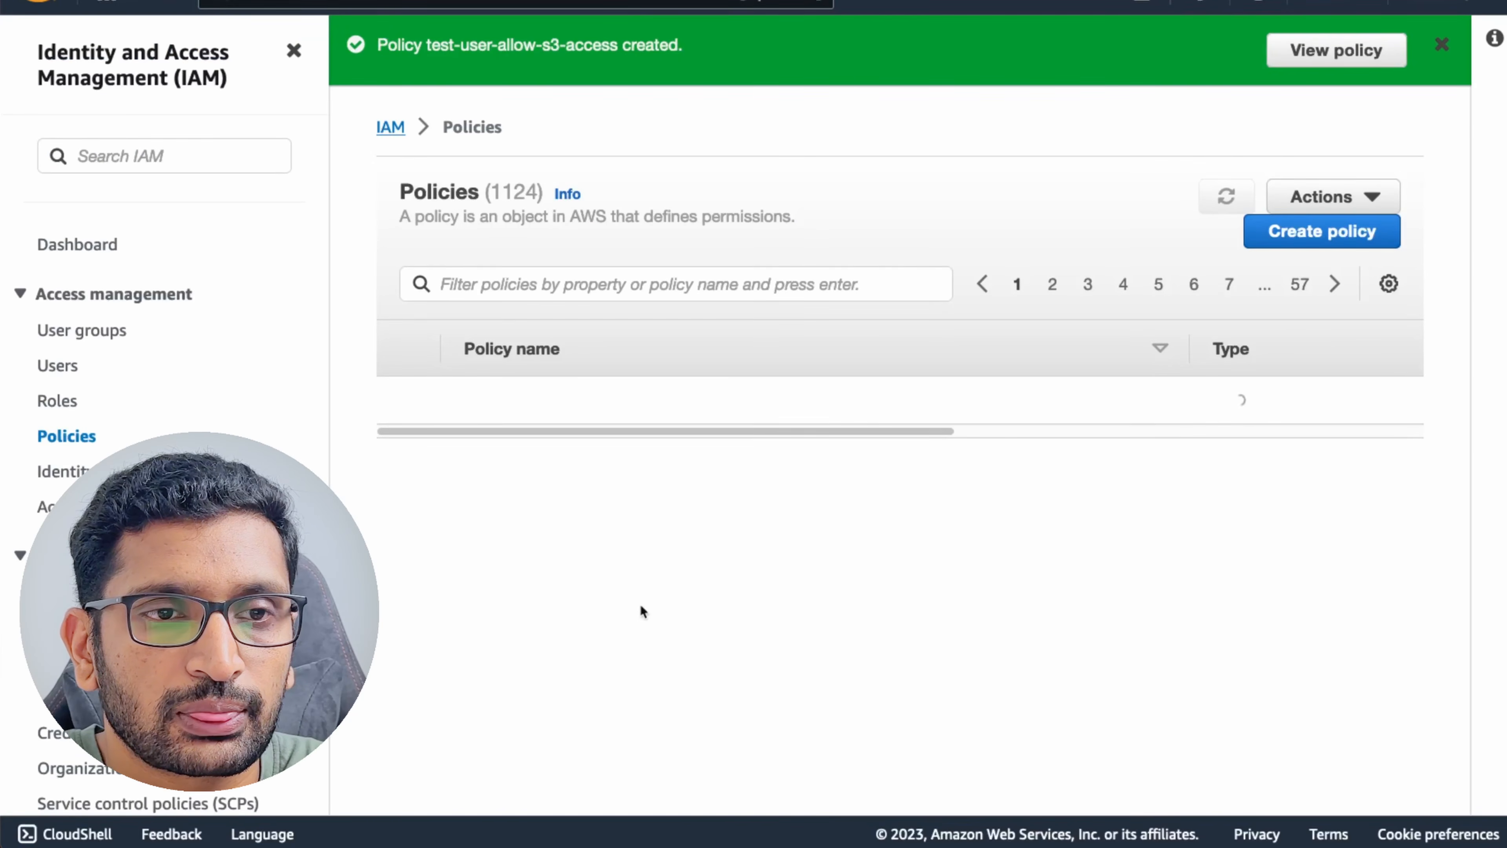
pyautogui.click(503, 505)
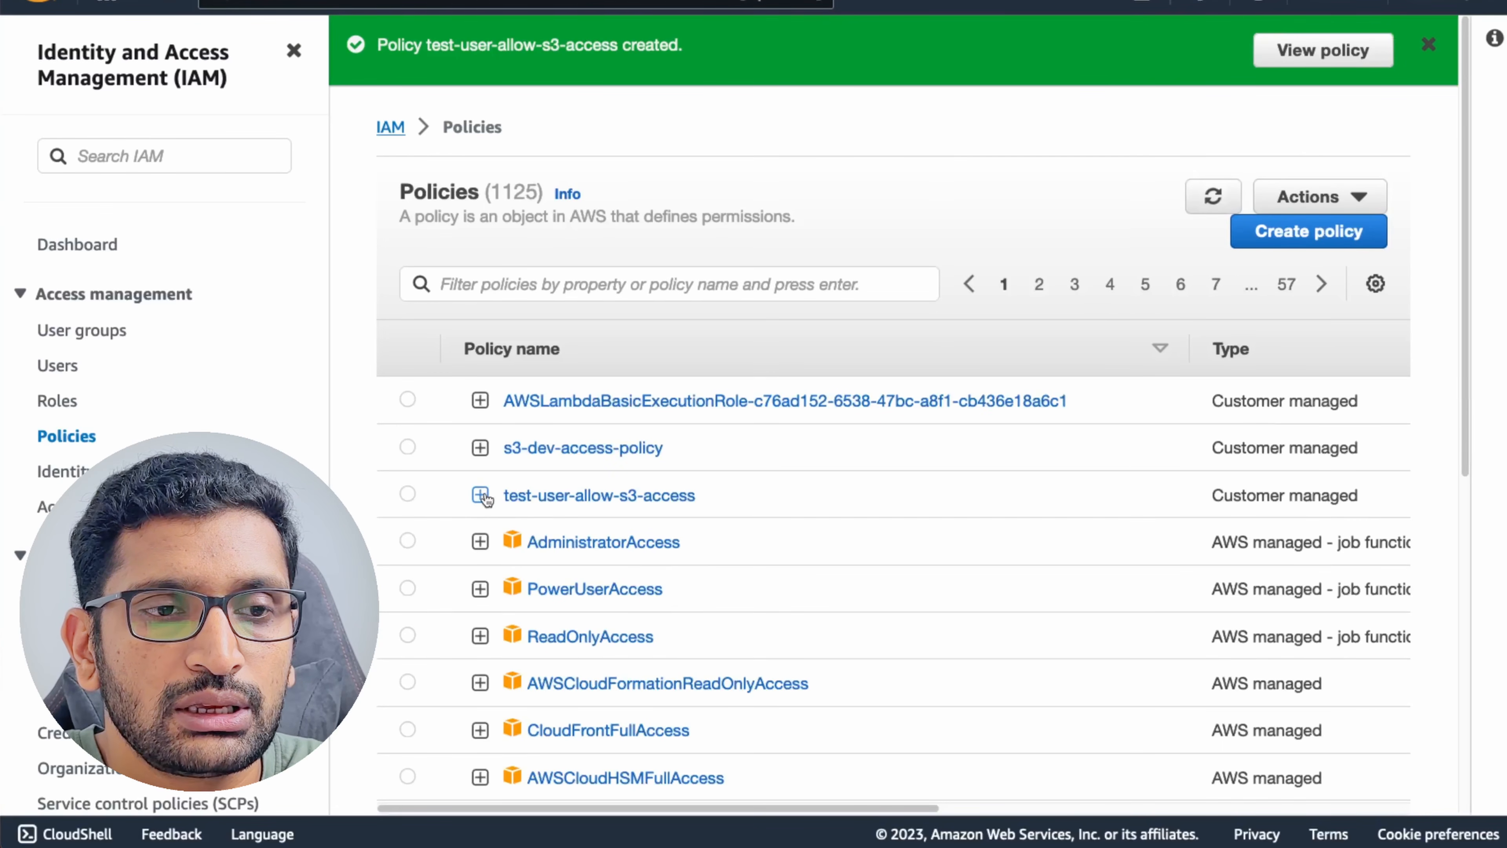
pyautogui.moveTo(740, 498); pyautogui.dragTo(502, 498)
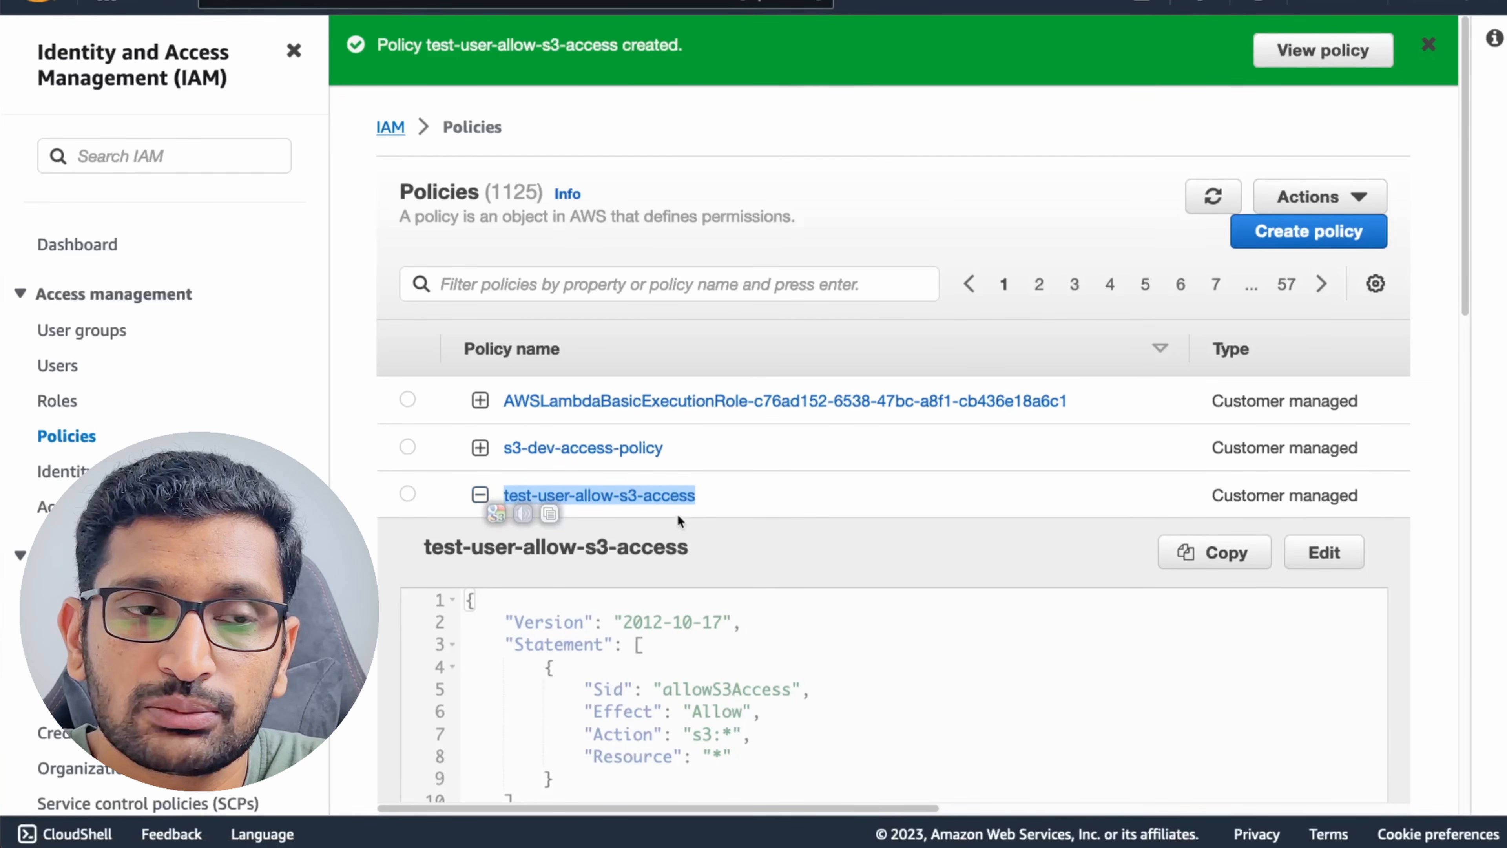
# Select the new policy's s3:* JSON, then return to Console Home.
pyautogui.click(614, 279)
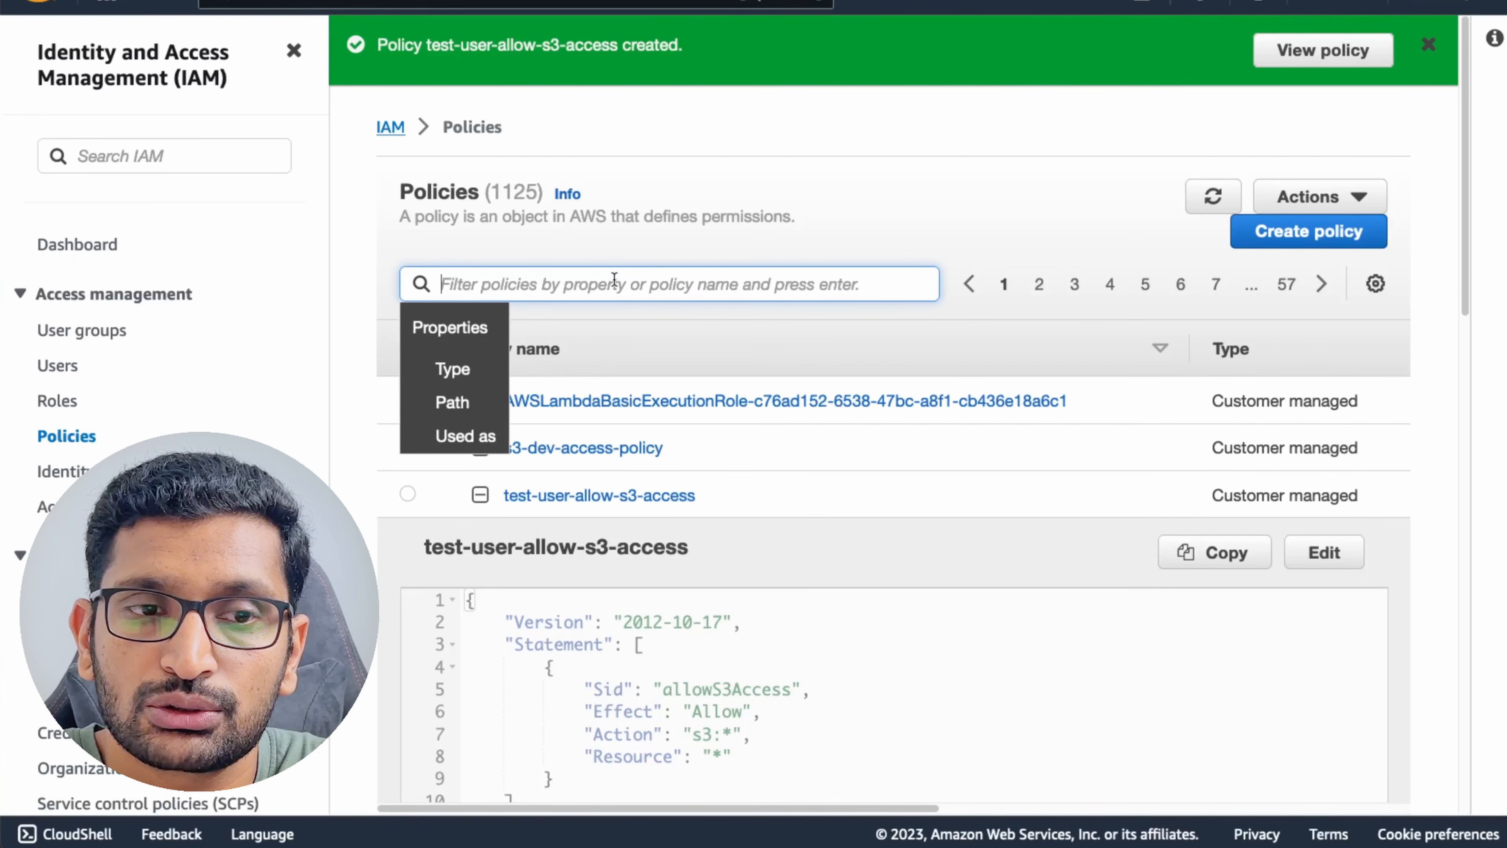
pyautogui.scroll(-5, 764, 532)
pyautogui.click(540, 596)
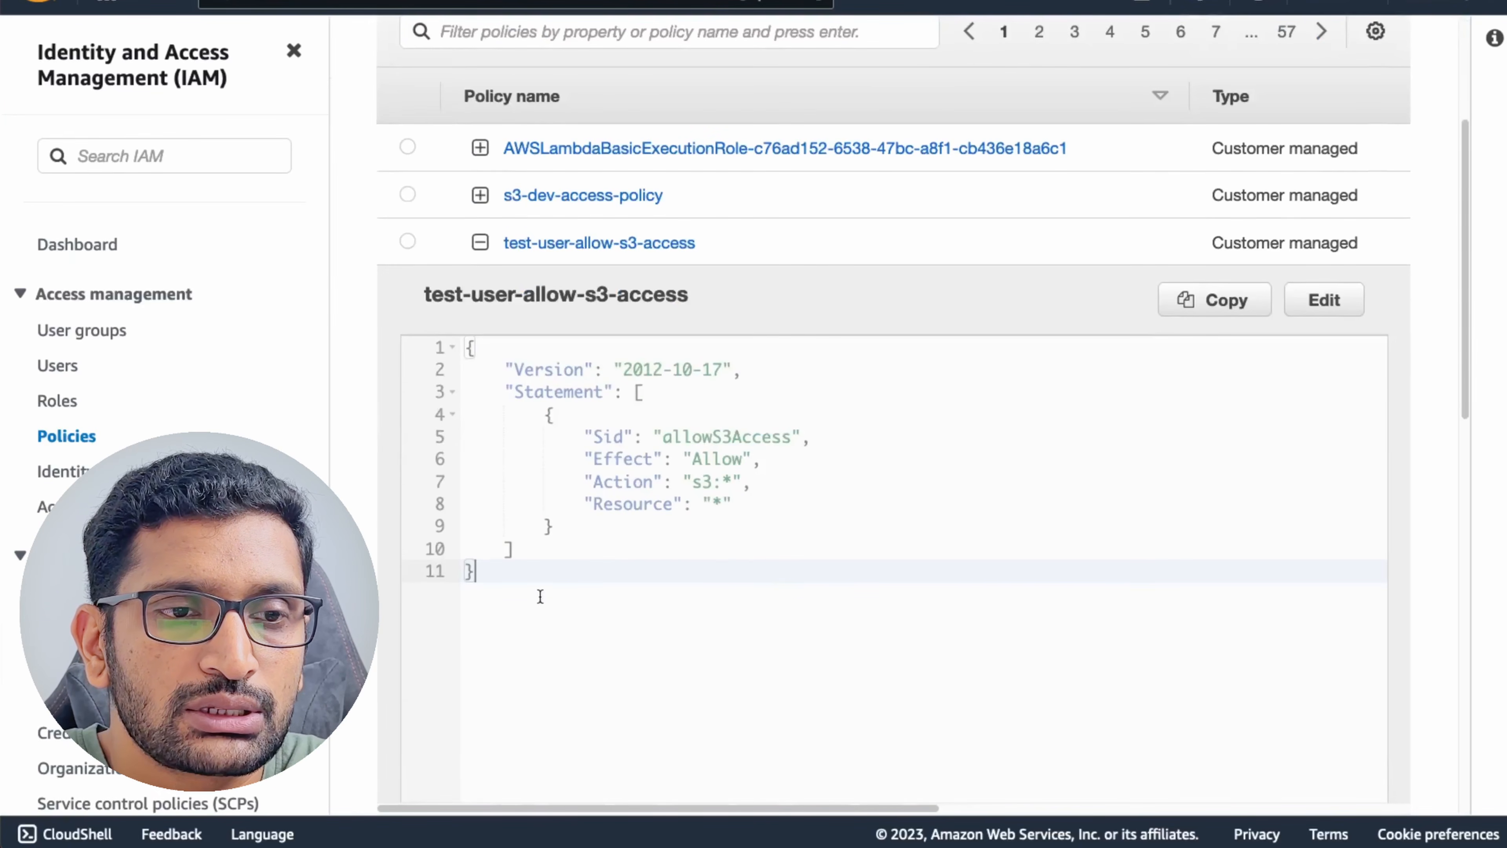
pyautogui.moveTo(540, 597); pyautogui.dragTo(413, 344)
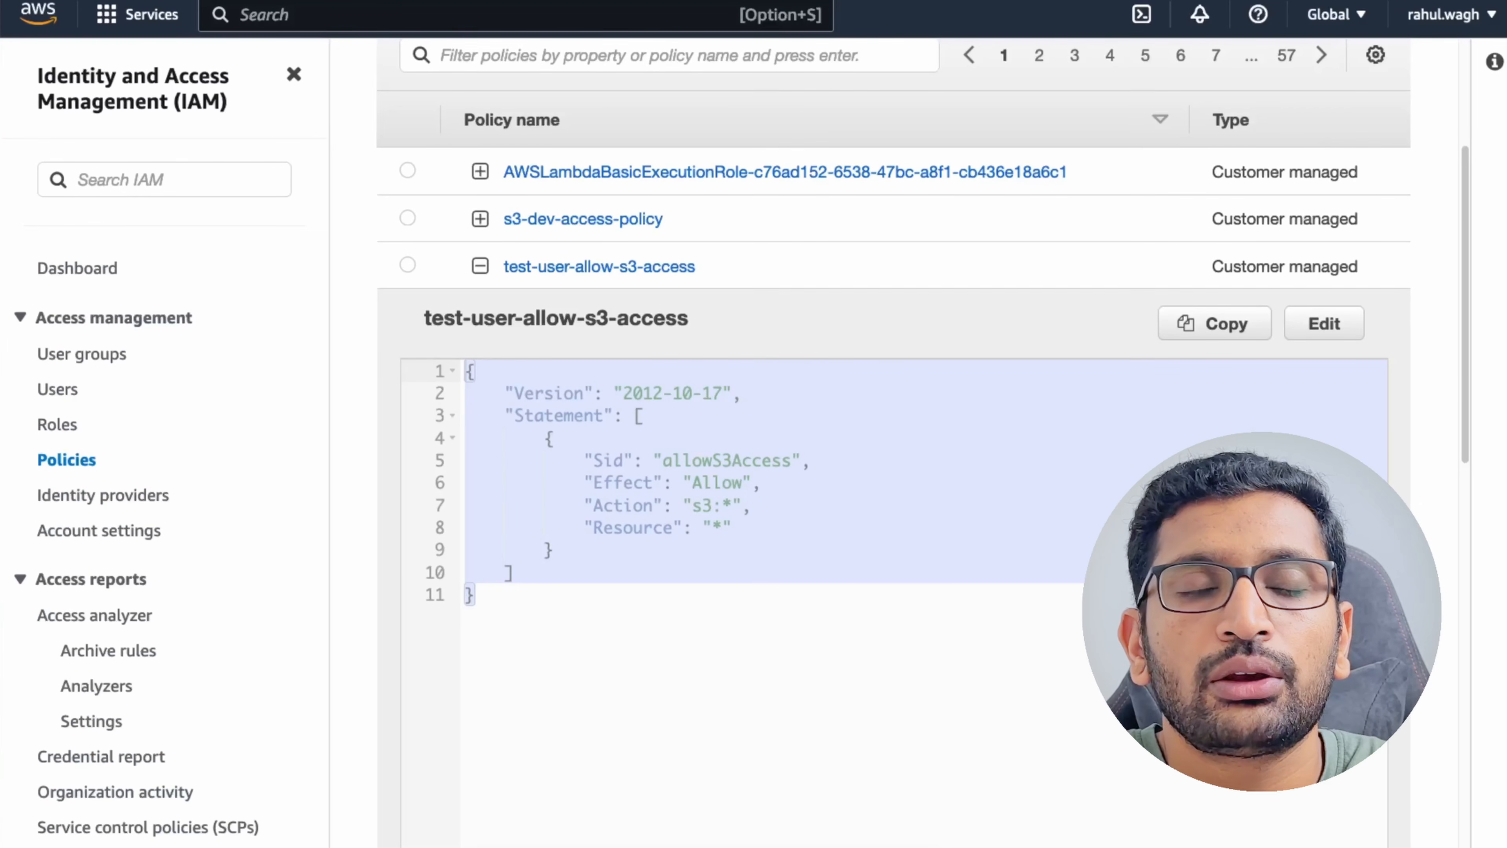
pyautogui.click(37, 18)
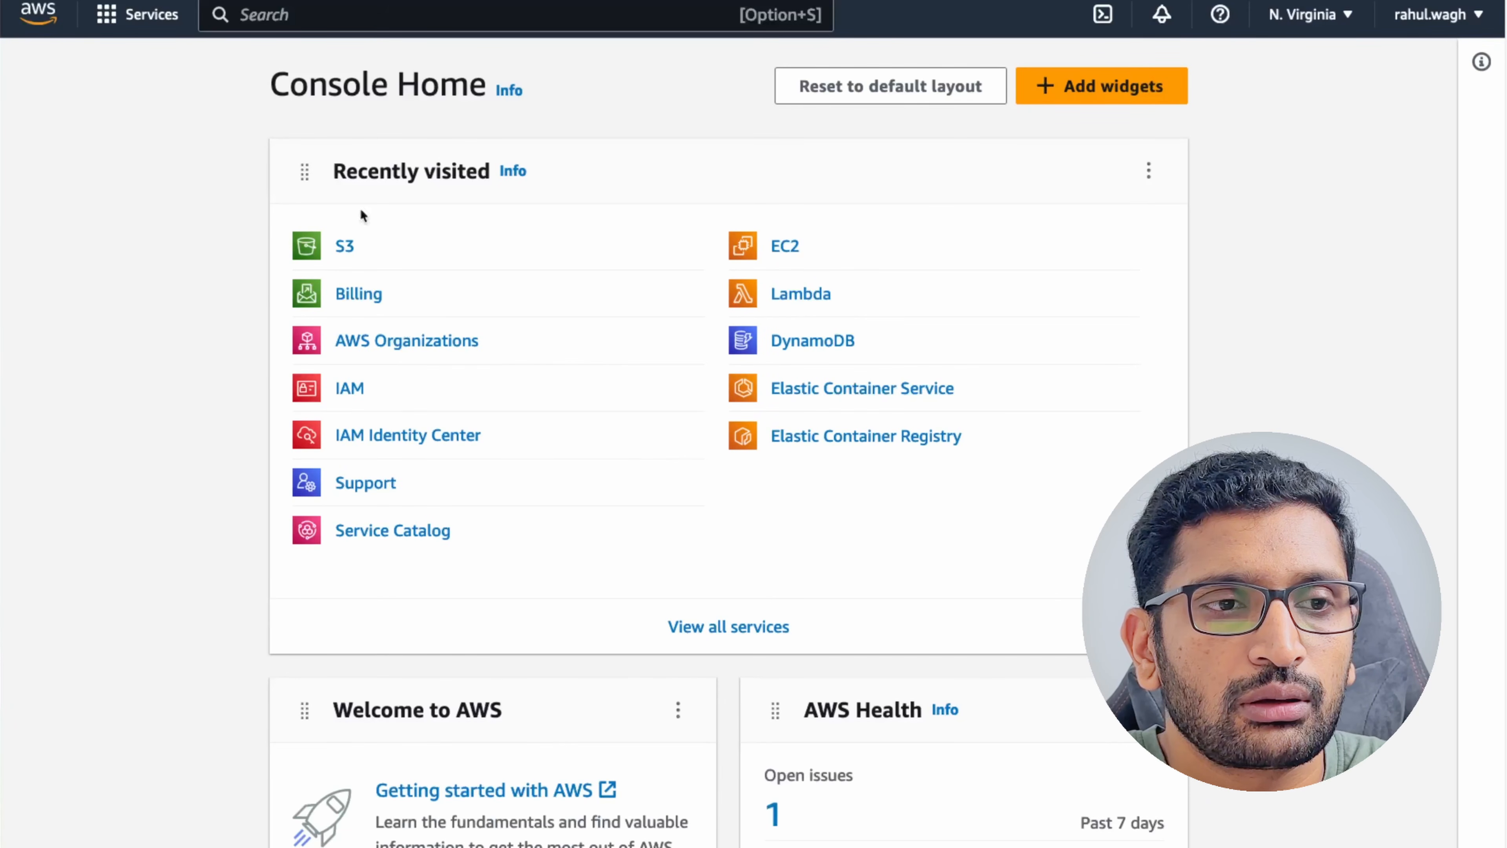
# Find IAM via search, open Users > test-user, and expand the Add permissions menu.
pyautogui.click(356, 14)
pyautogui.write('IAM')
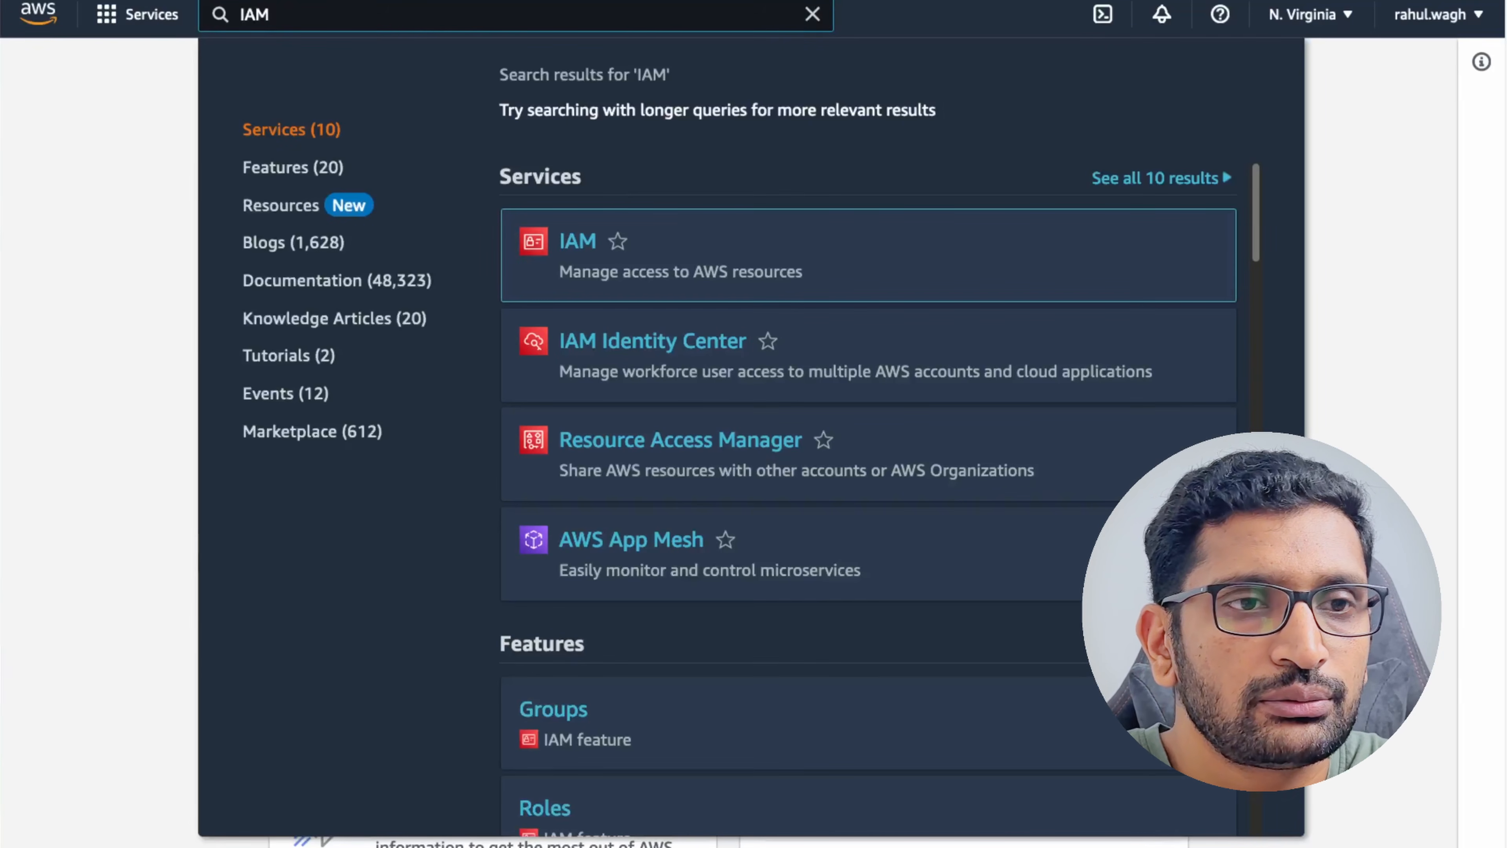
pyautogui.click(574, 241)
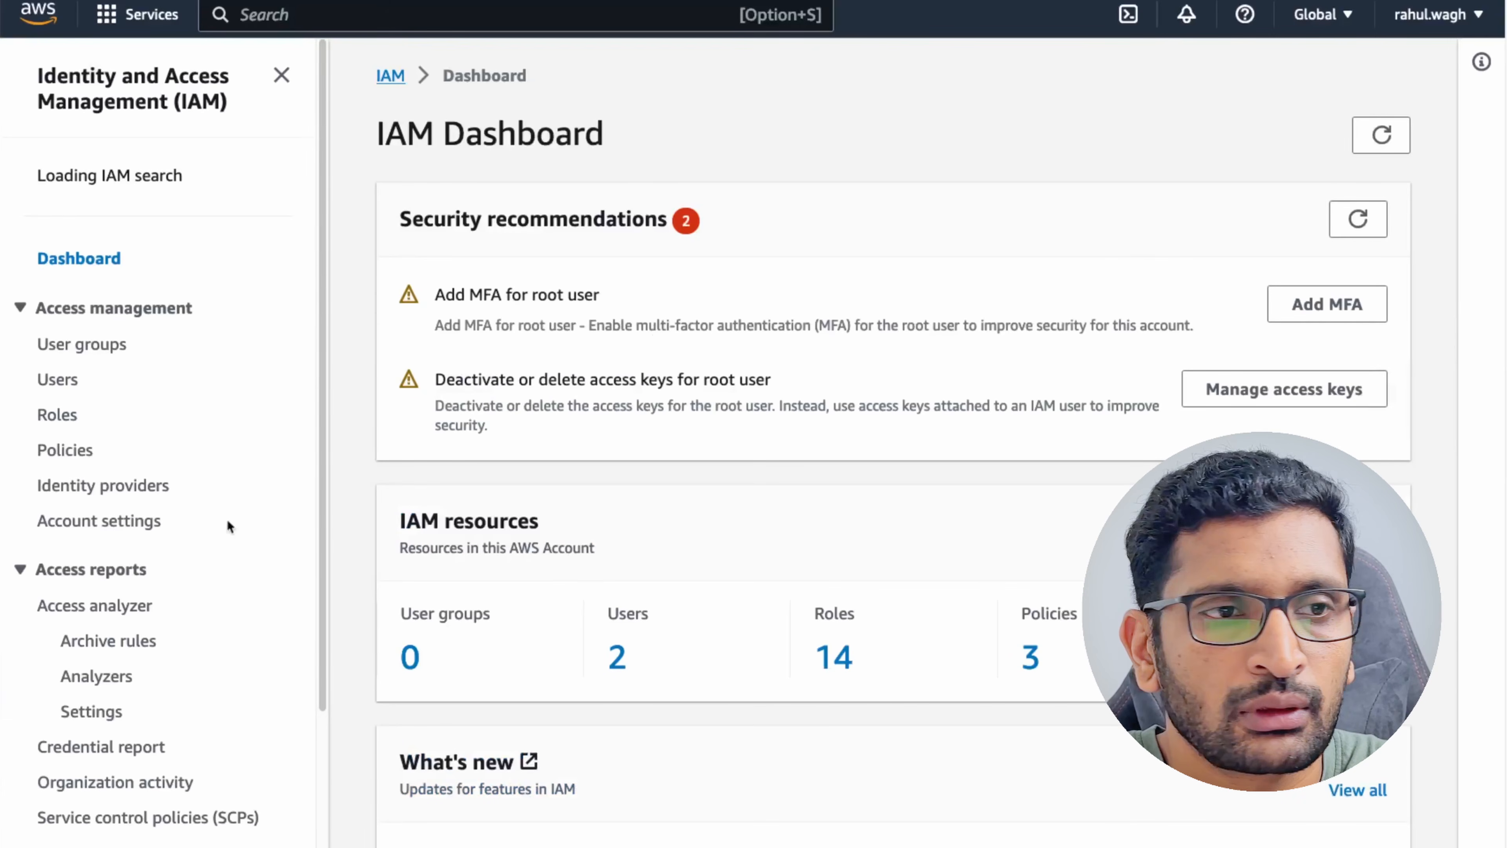
pyautogui.scroll(-2, 313, 572)
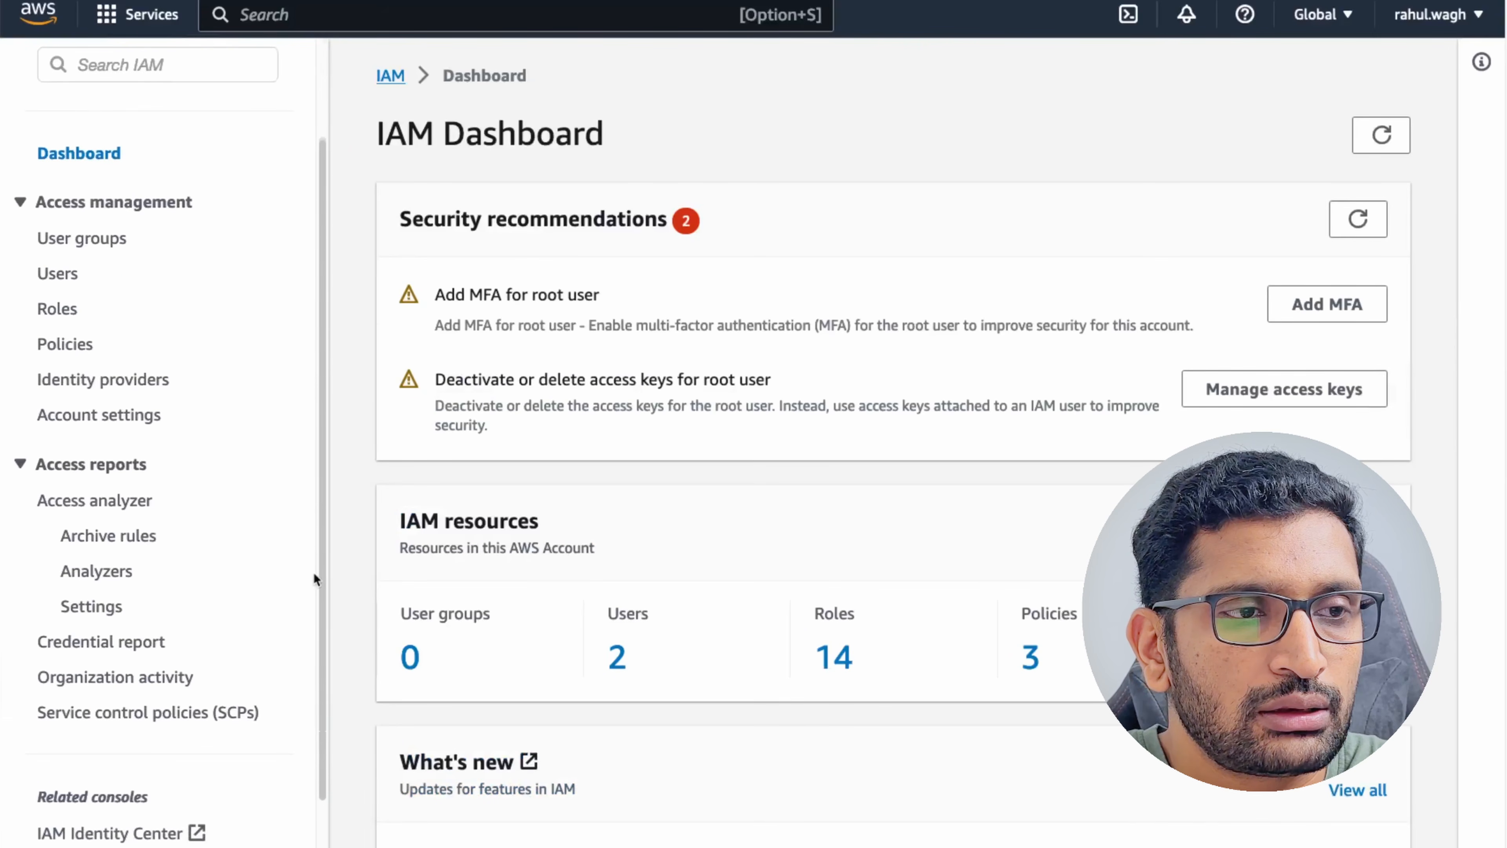
pyautogui.click(58, 272)
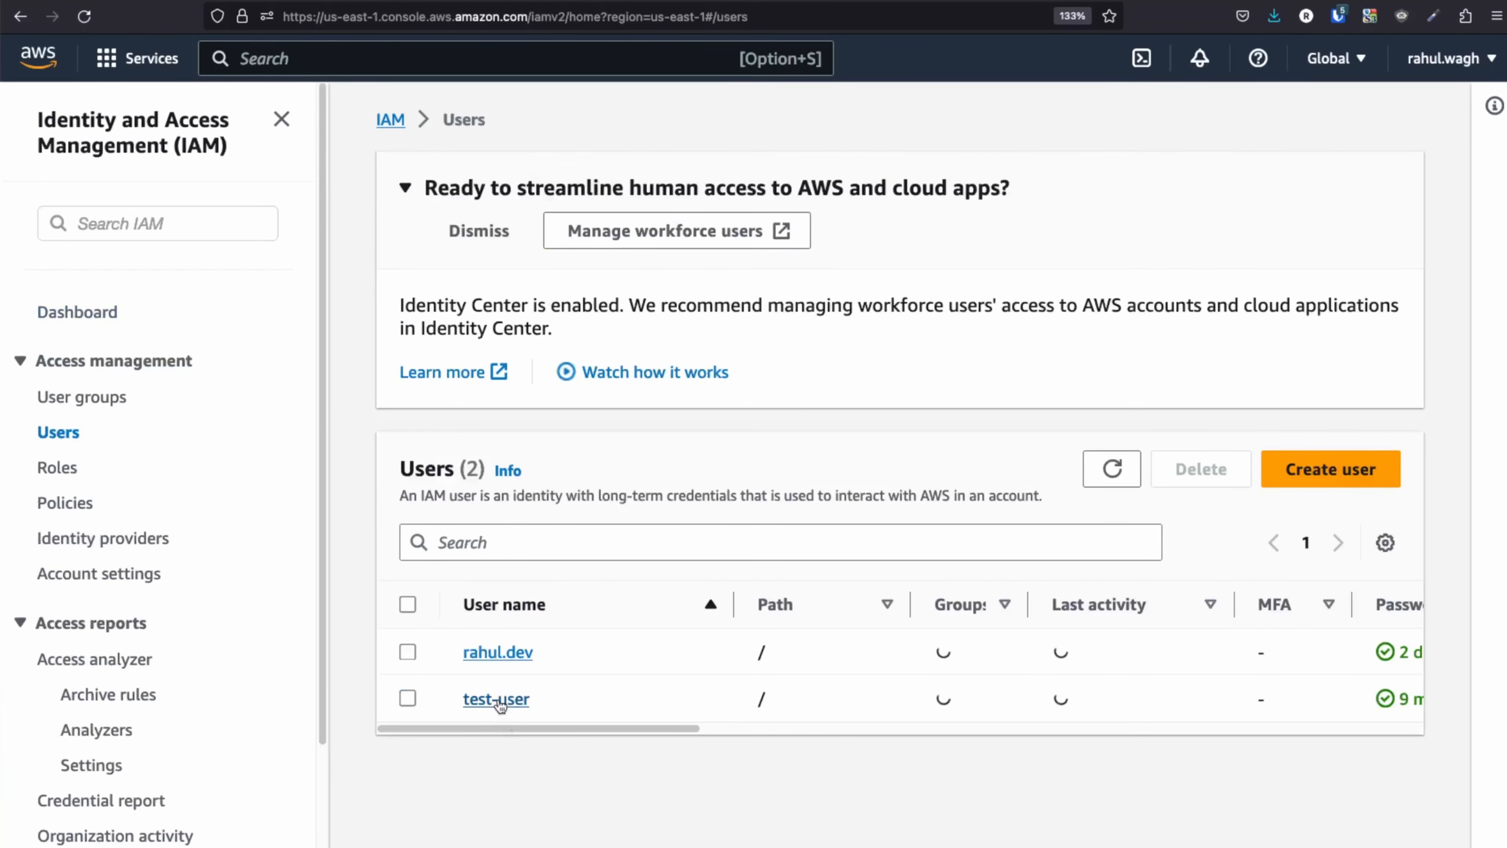
pyautogui.click(498, 701)
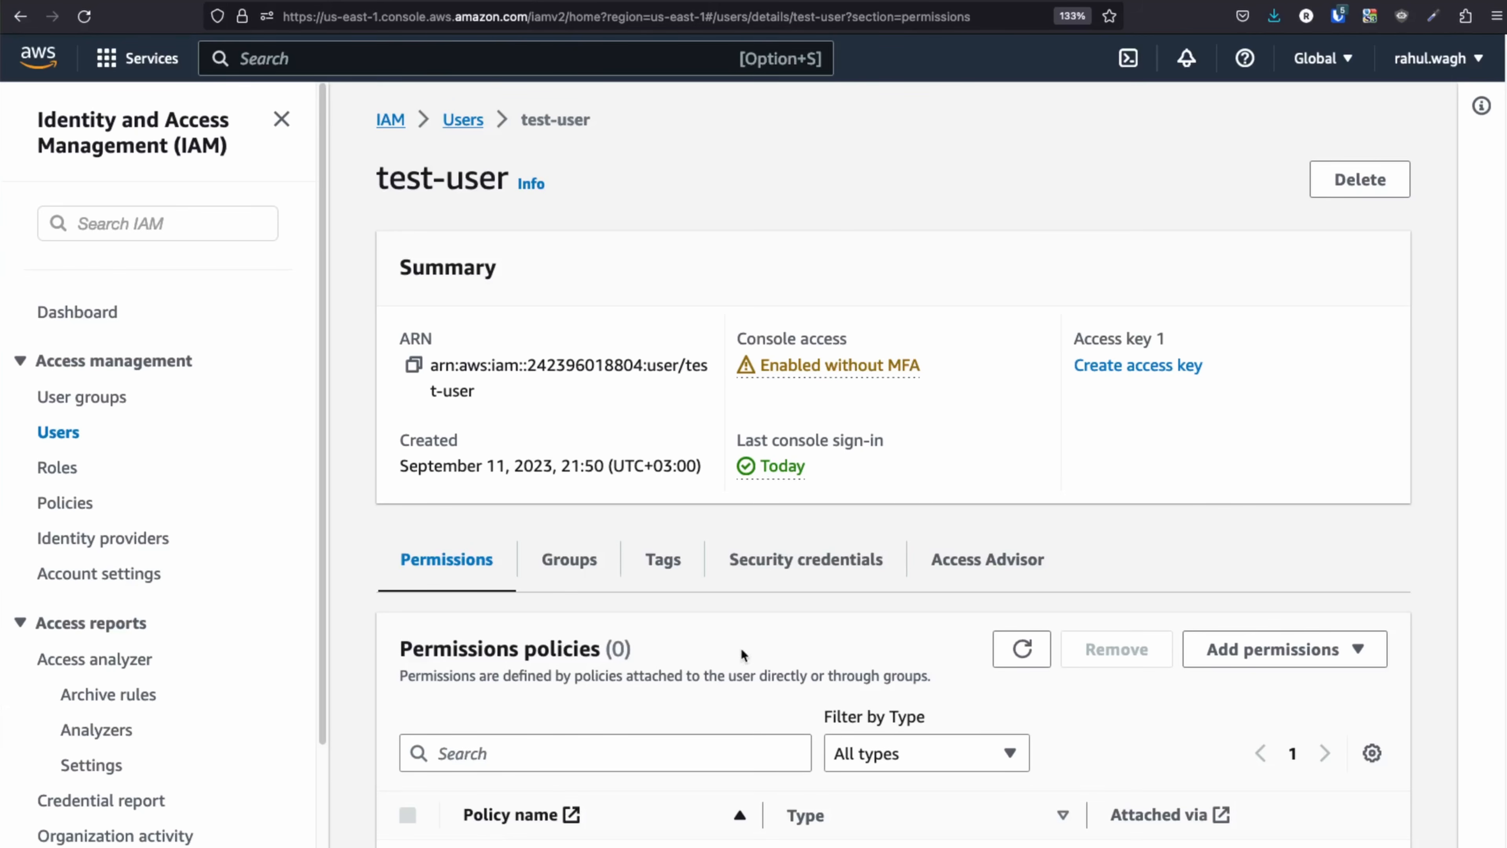
pyautogui.scroll(-3, 615, 410)
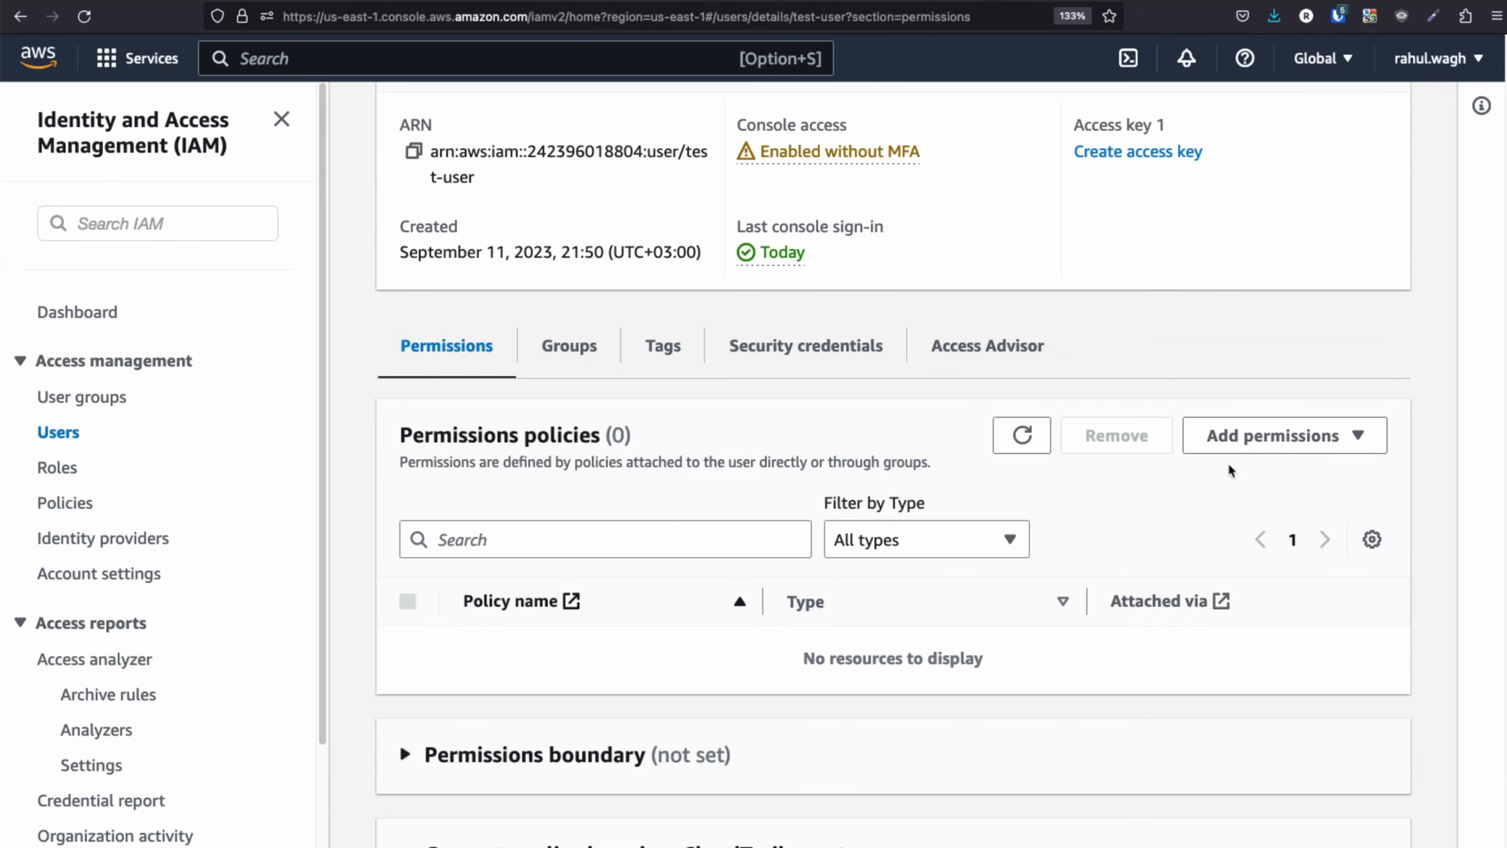
pyautogui.click(1350, 442)
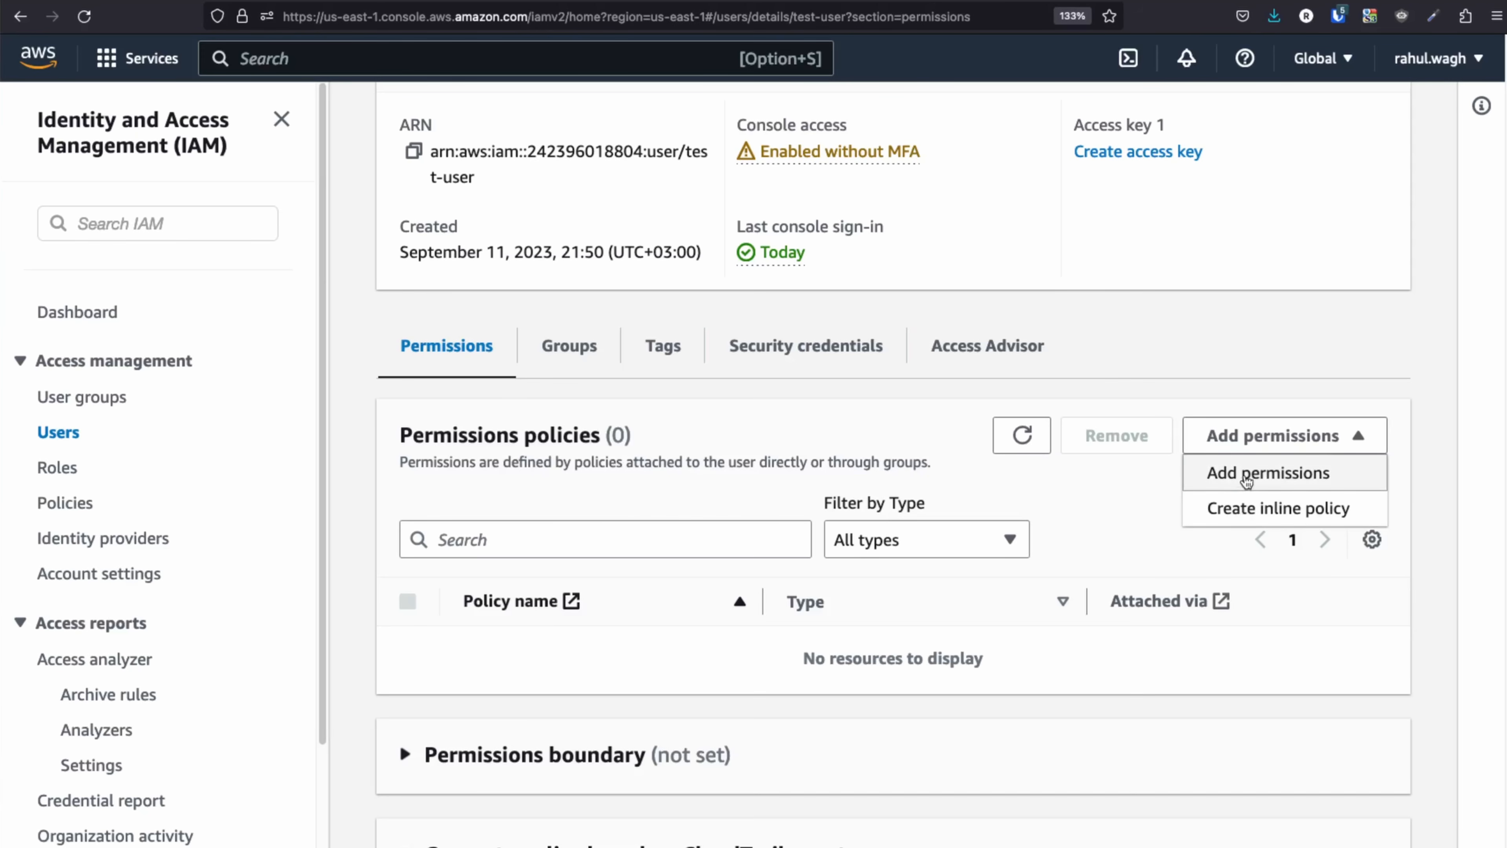
# Attach test-user-allow-s3-access directly to test-user, found by filtering policies for 'test'.
pyautogui.click(1240, 475)
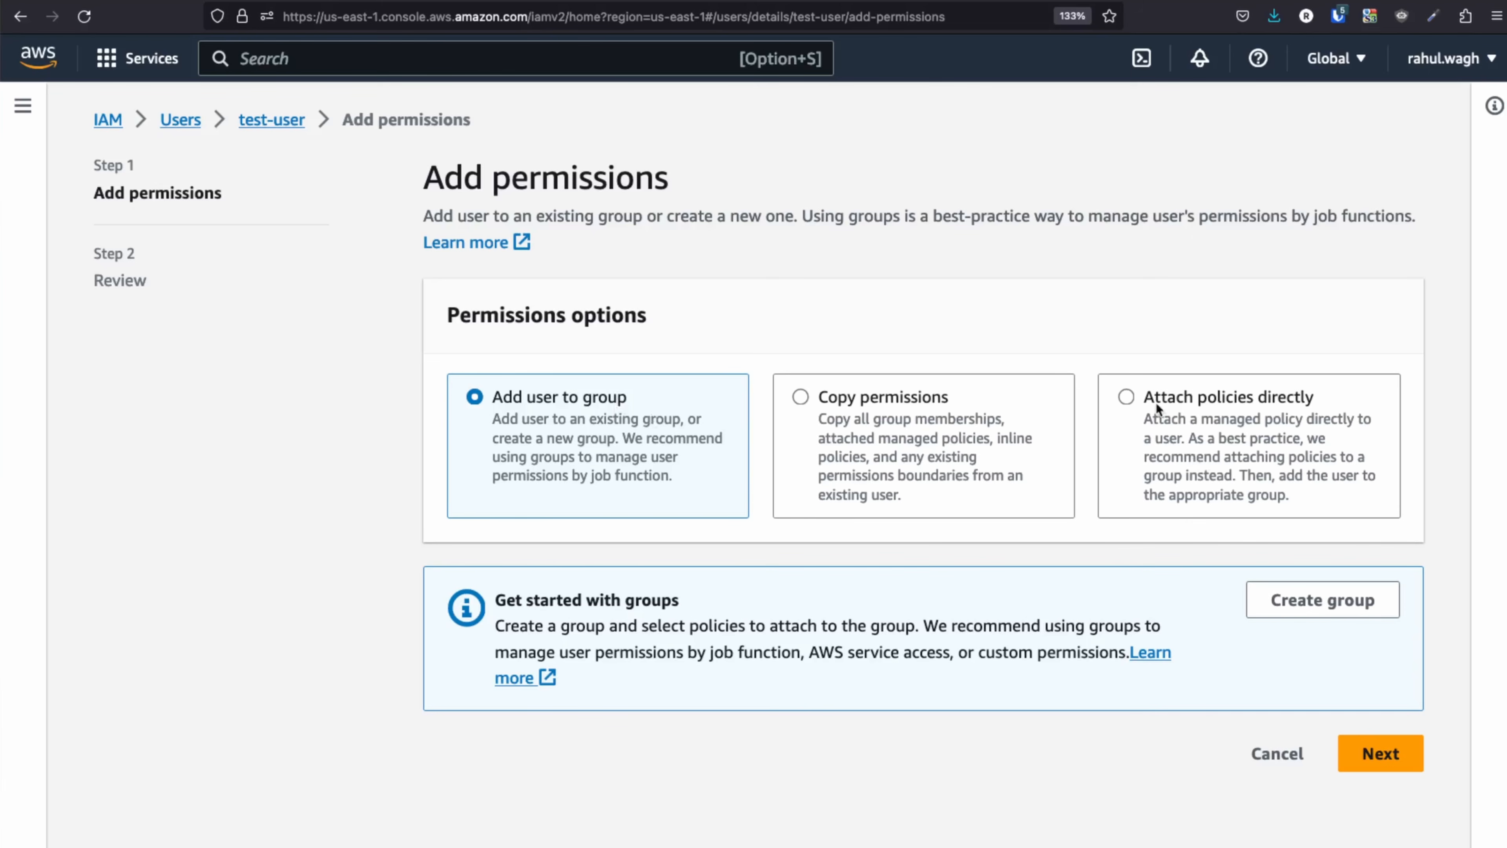
pyautogui.click(1131, 397)
pyautogui.scroll(-5, 1026, 516)
pyautogui.scroll(-1, 1026, 515)
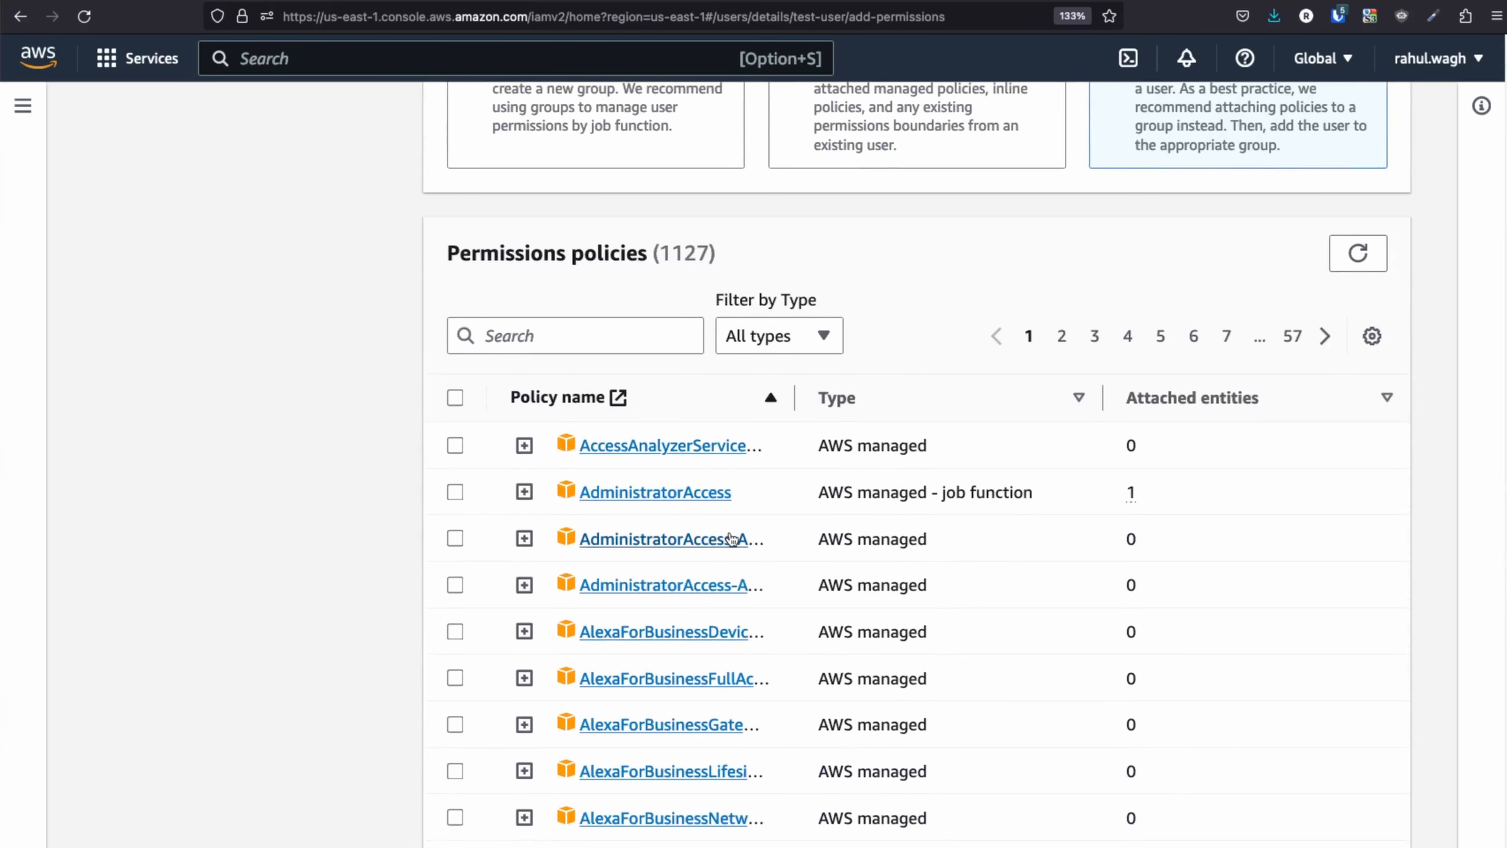
pyautogui.click(533, 334)
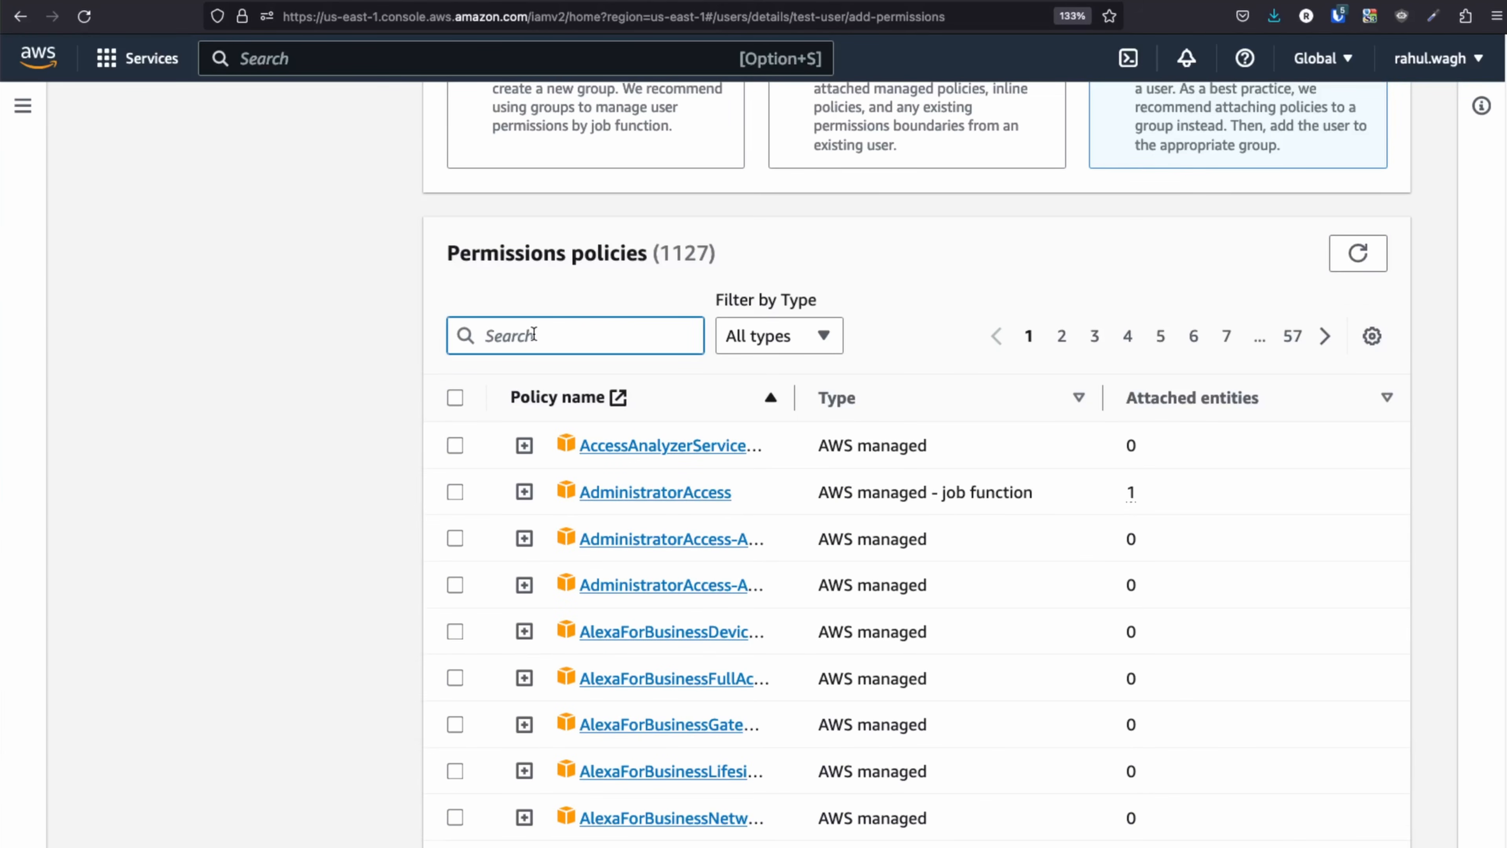
pyautogui.write('test')
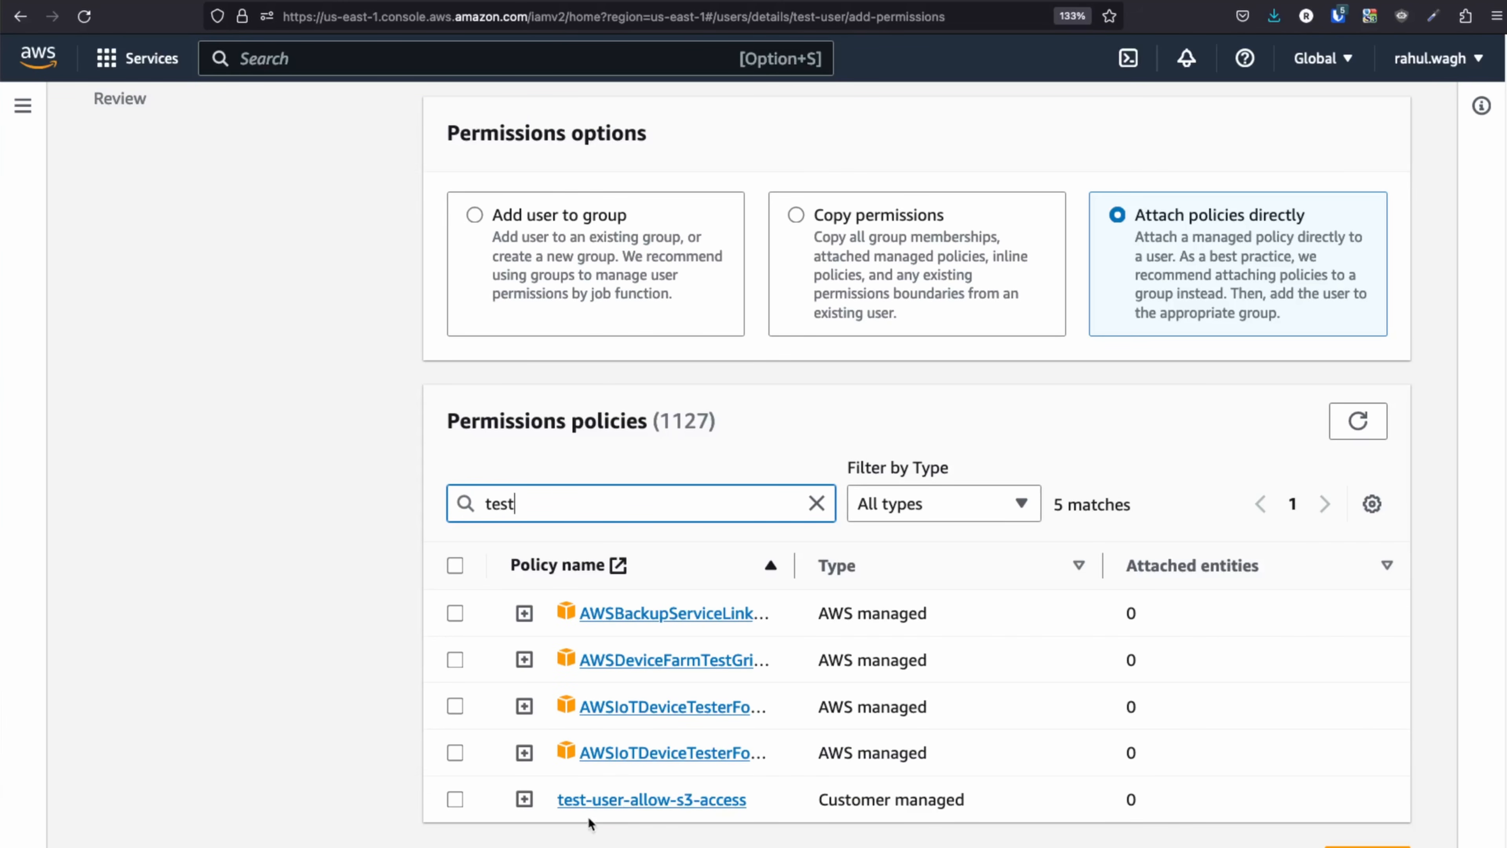
pyautogui.moveTo(763, 812); pyautogui.dragTo(552, 800)
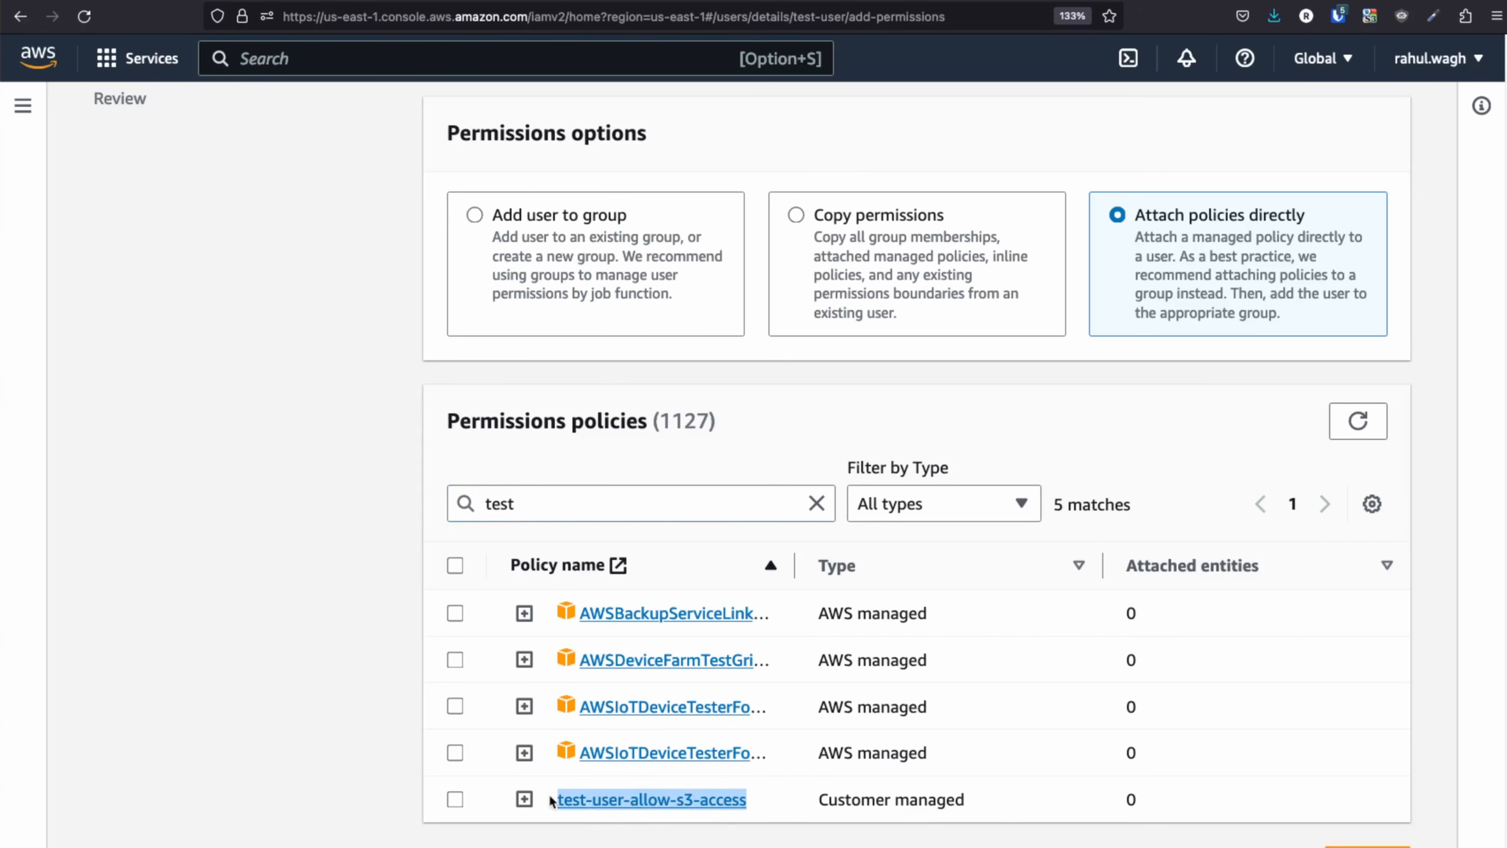
pyautogui.click(455, 801)
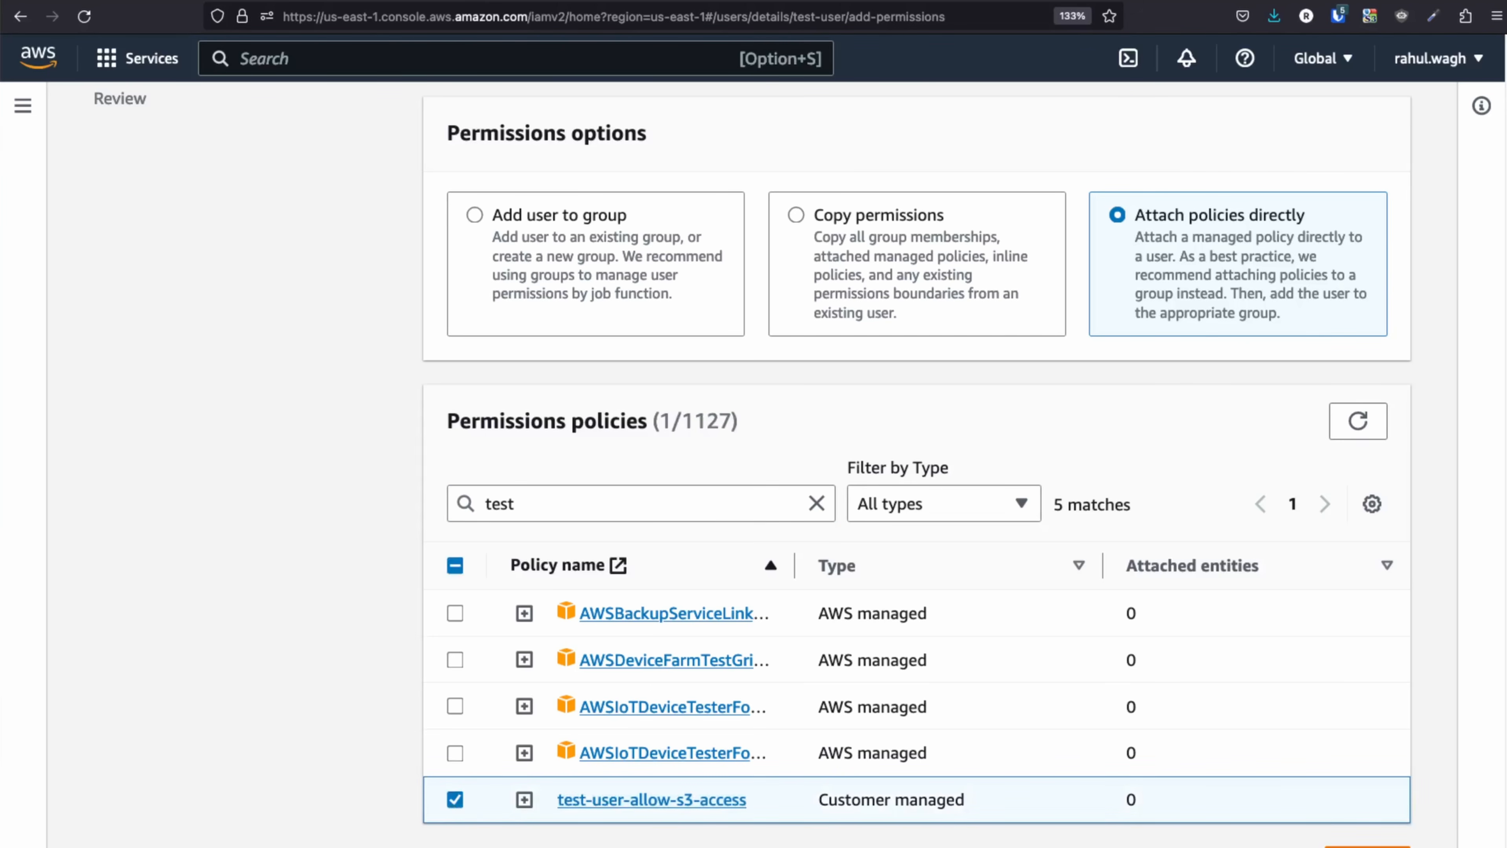
pyautogui.click(1368, 847)
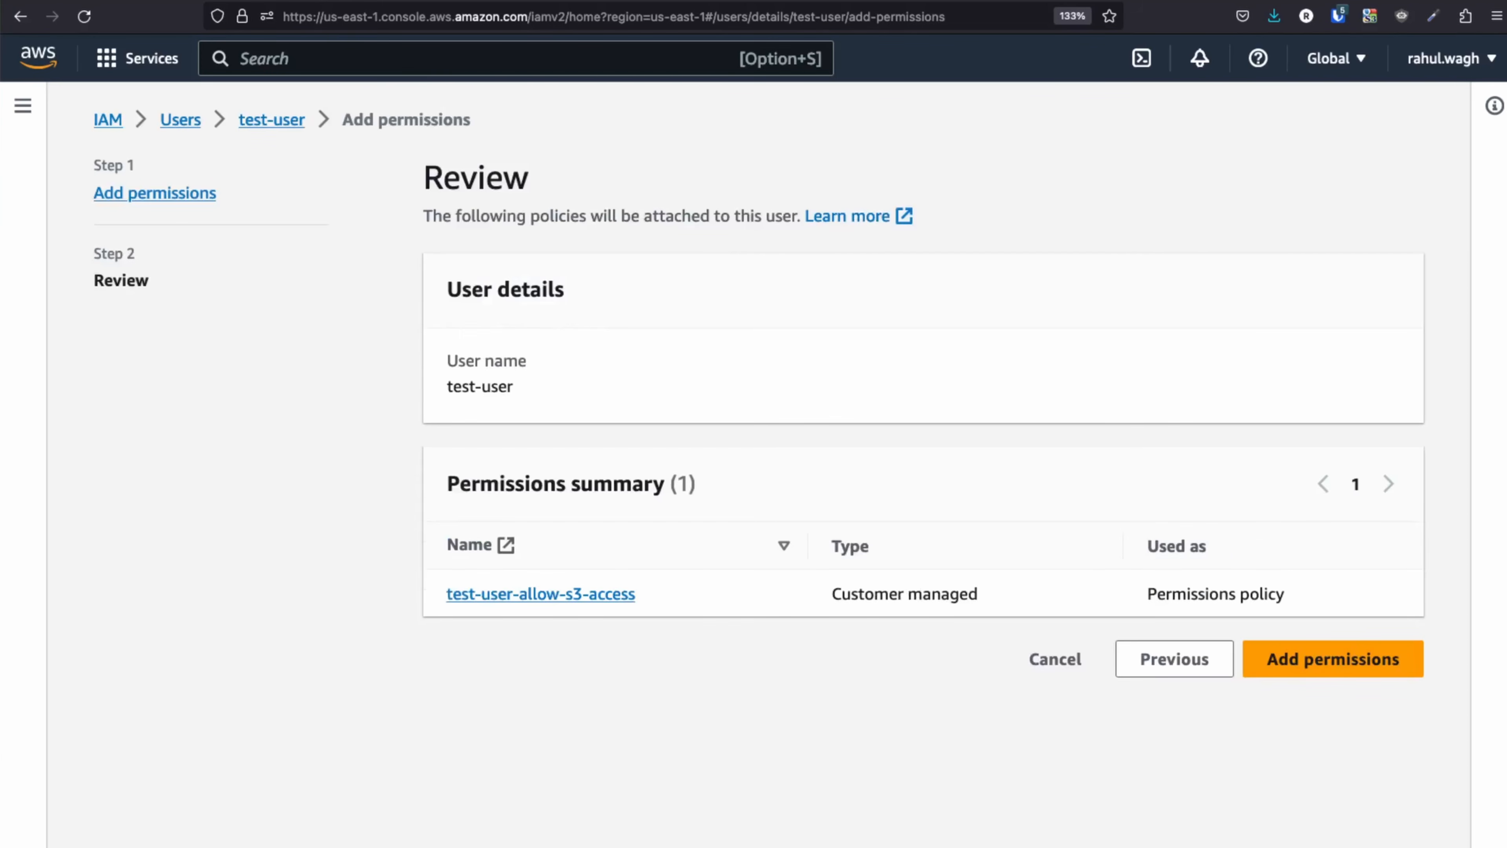
pyautogui.click(1327, 663)
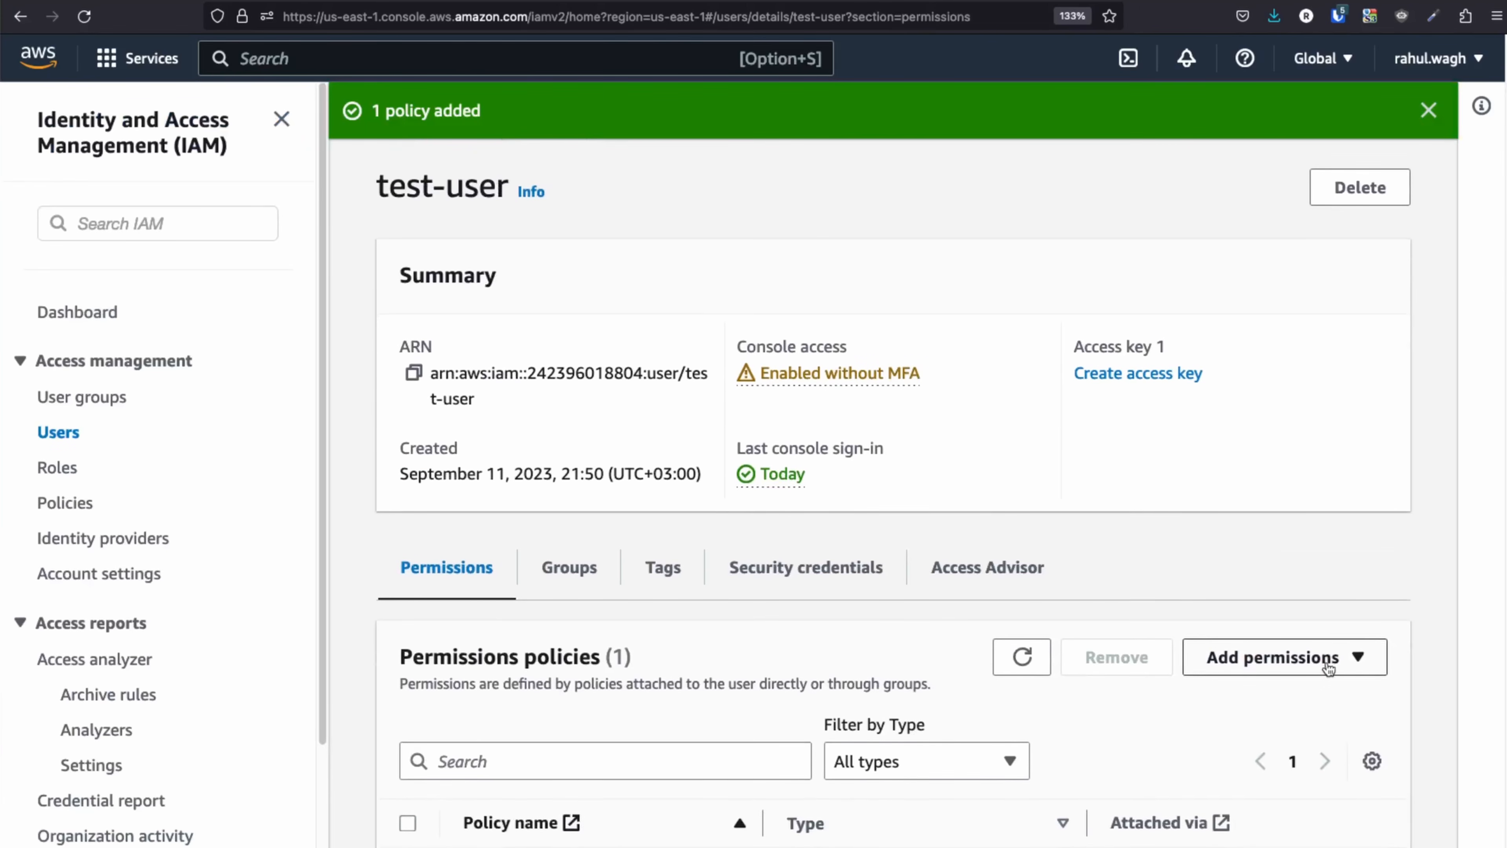
# Highlight the '1 policy added' confirmation and the test-user heading.
pyautogui.scroll(-5, 1323, 665)
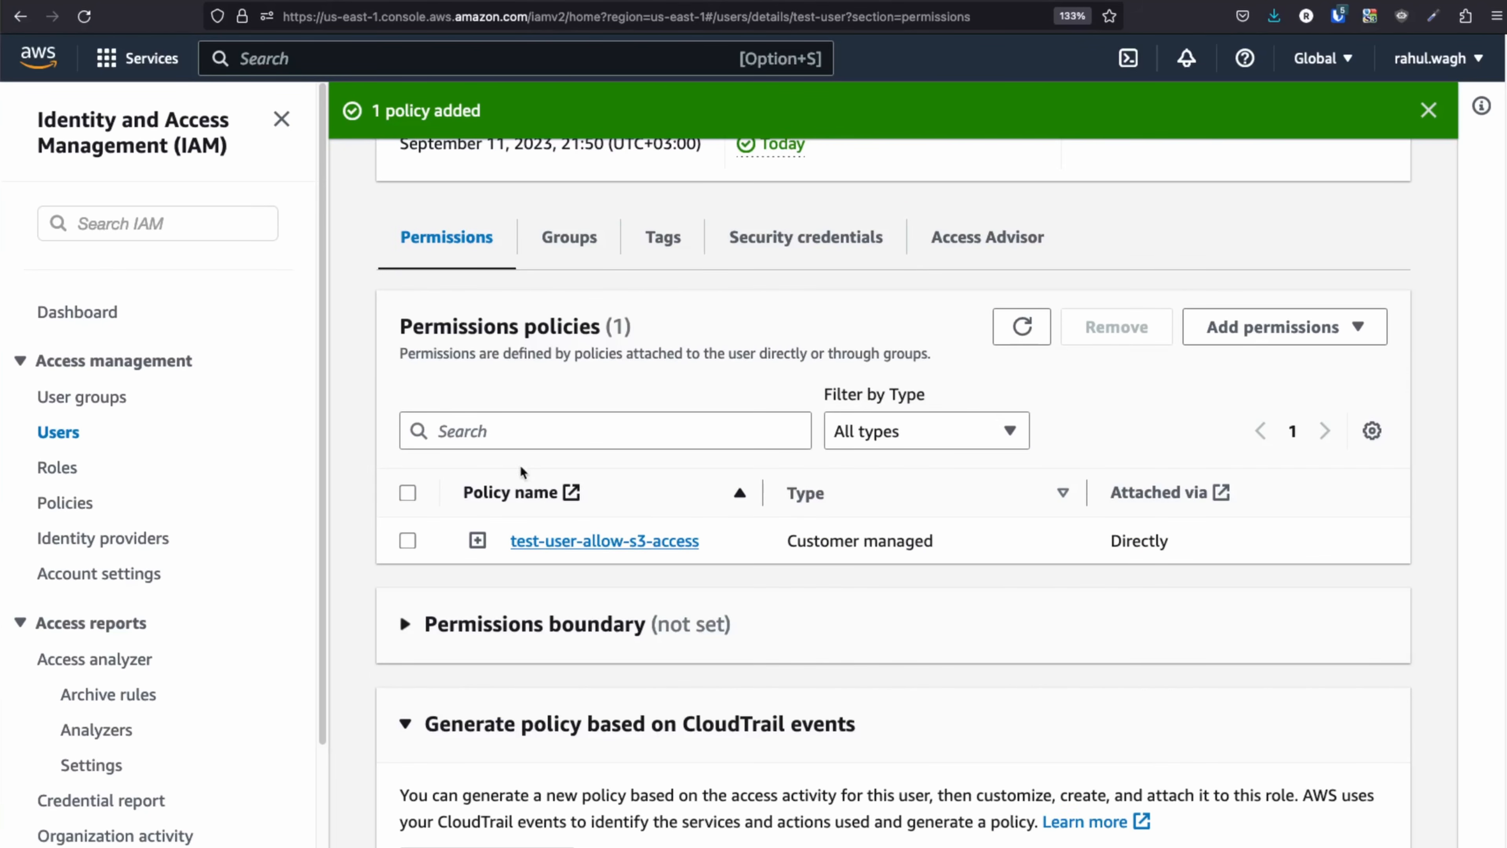
pyautogui.scroll(2, 582, 502)
pyautogui.scroll(4, 584, 506)
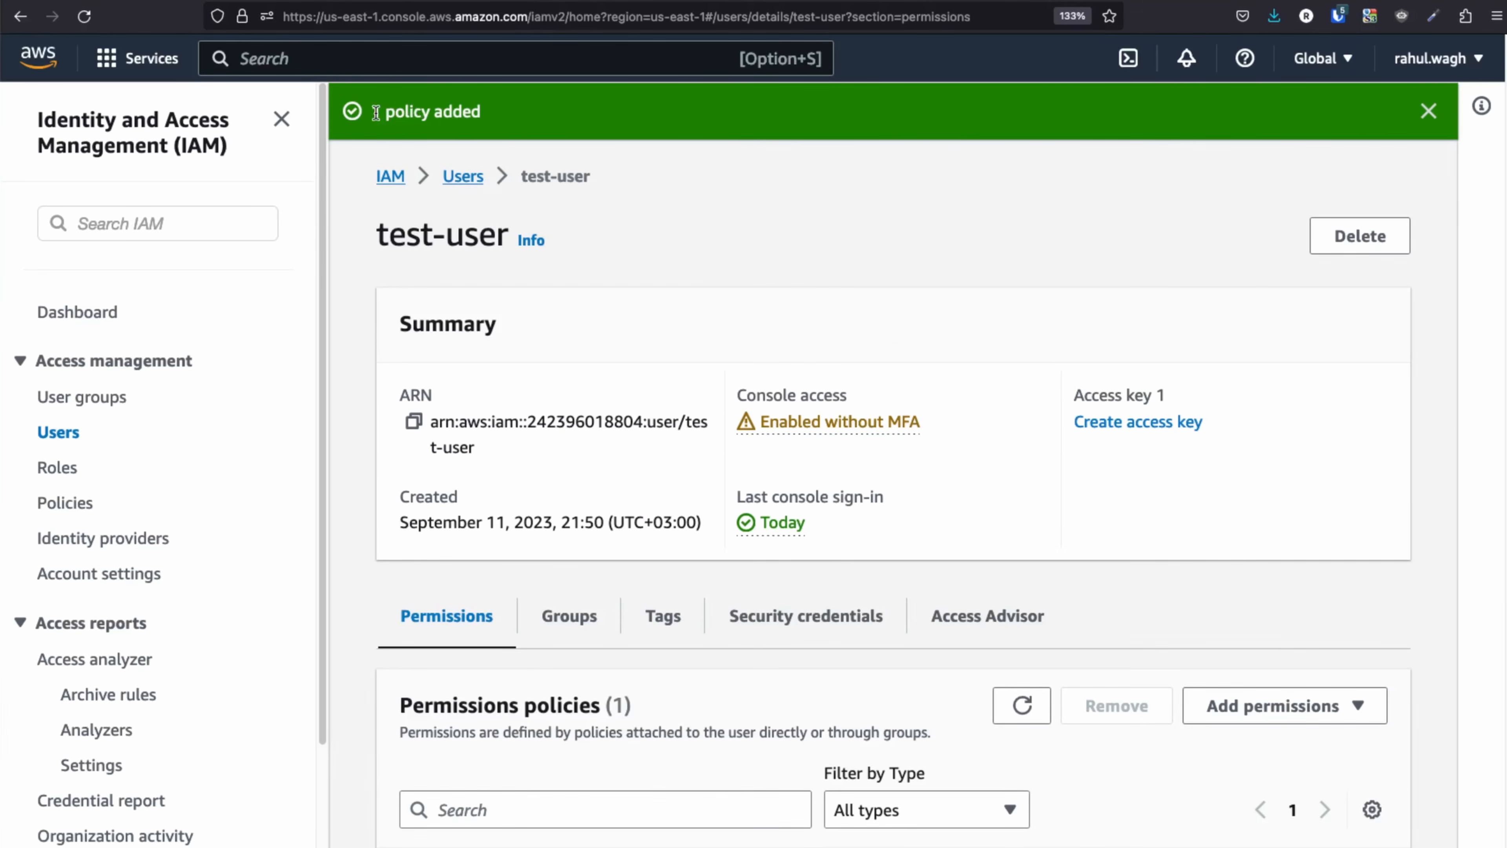
pyautogui.moveTo(372, 111); pyautogui.dragTo(508, 115)
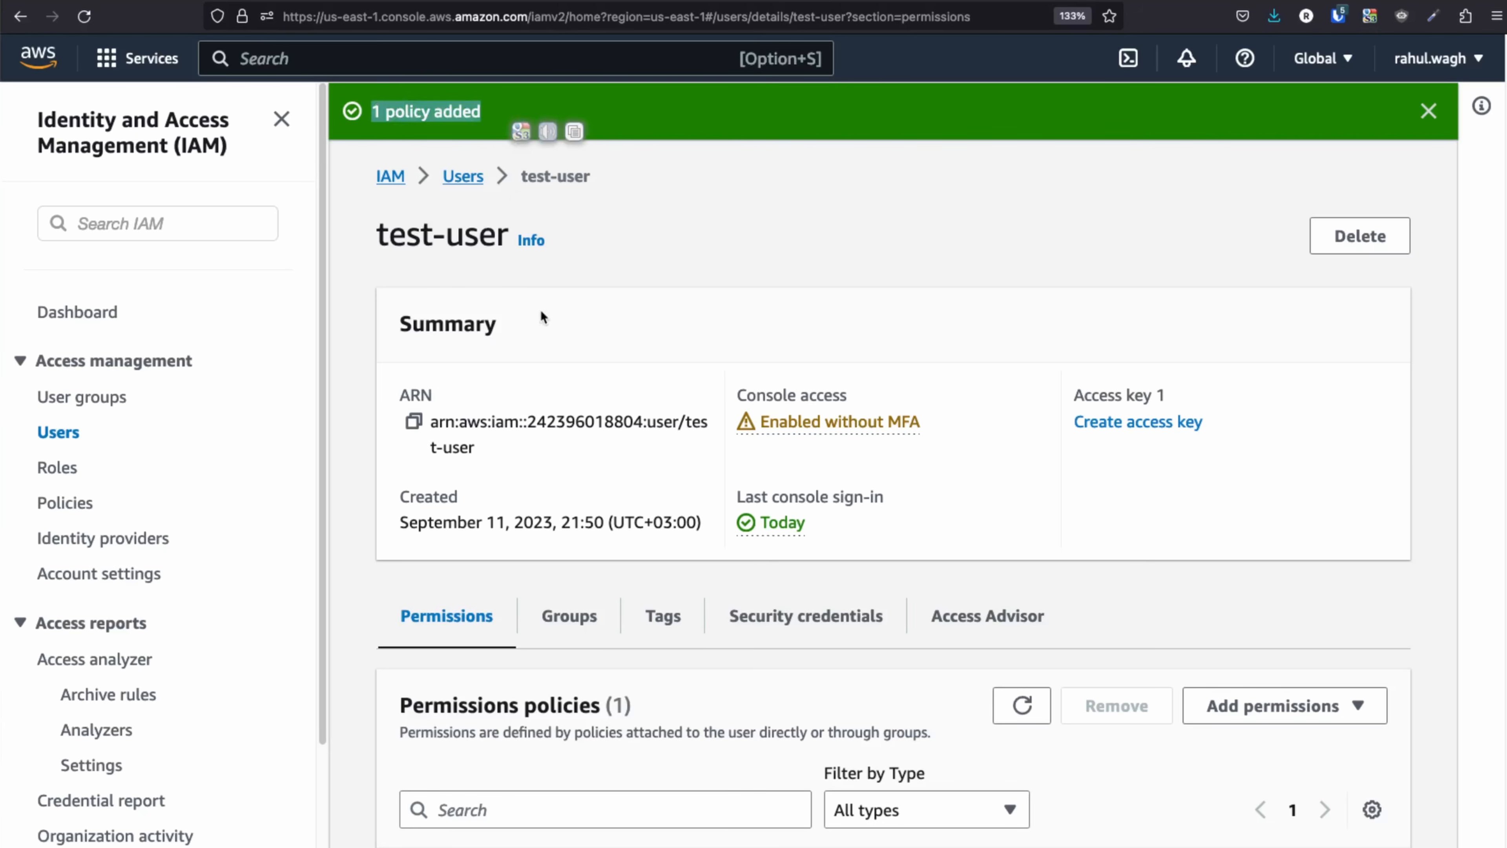
pyautogui.click(481, 309)
pyautogui.moveTo(377, 232); pyautogui.dragTo(508, 237)
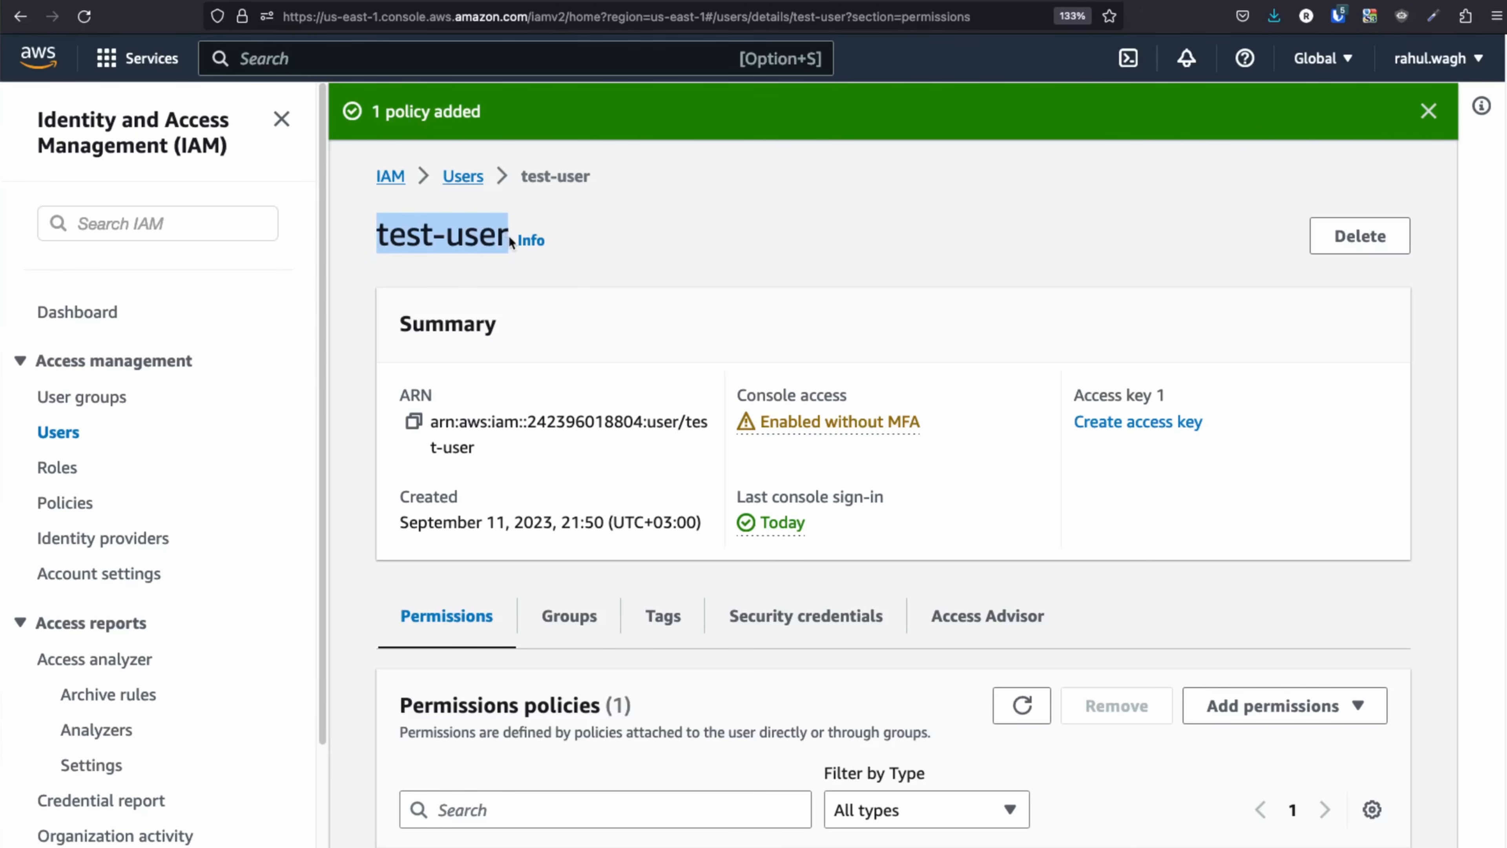
# Expand the attached policy and highlight its JSON Statement block.
pyautogui.scroll(-7, 577, 431)
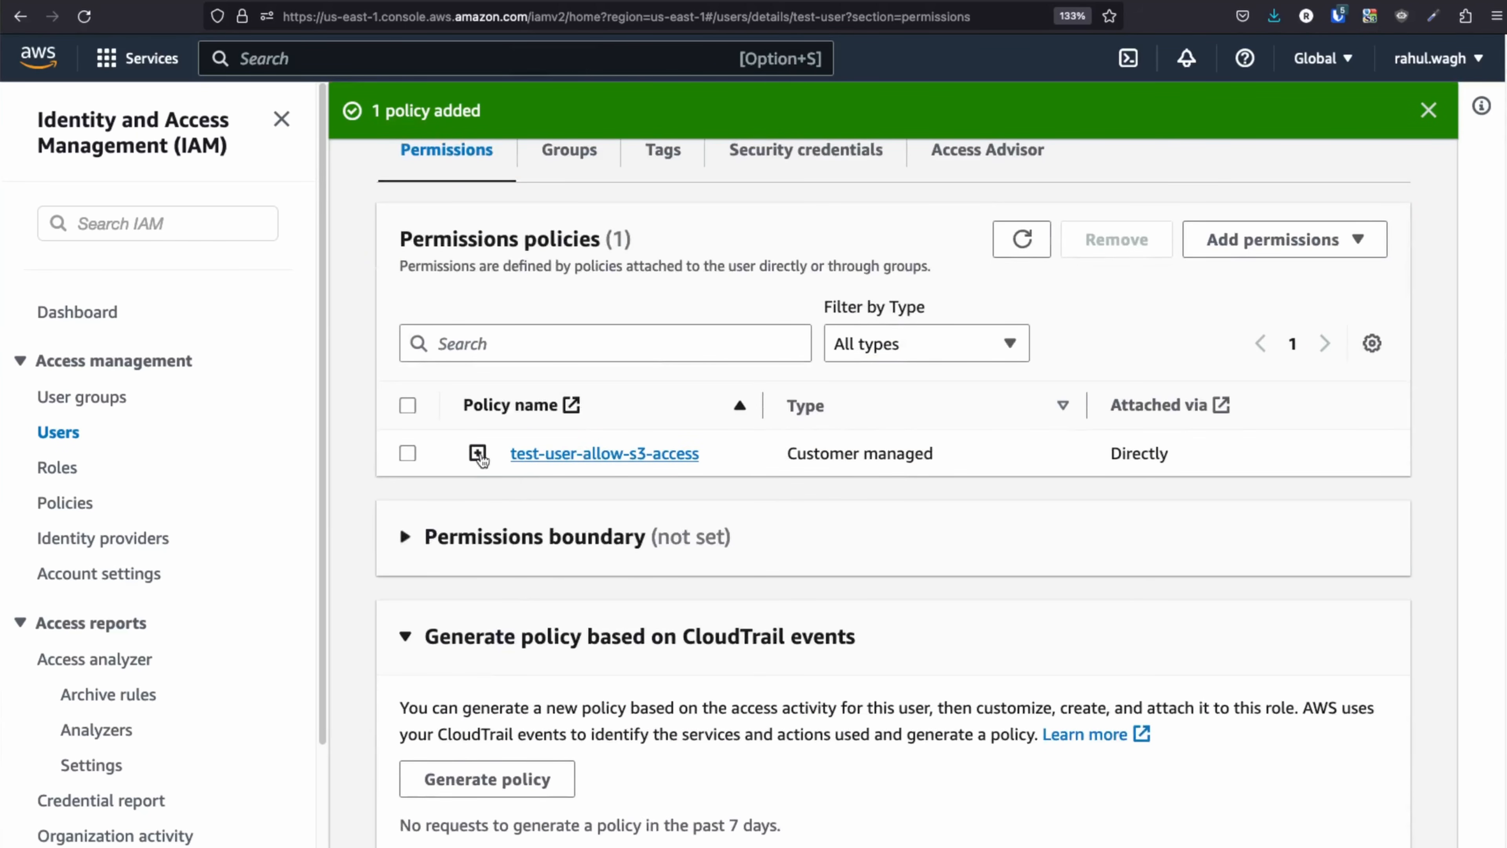
pyautogui.click(477, 453)
pyautogui.moveTo(685, 747); pyautogui.dragTo(454, 608)
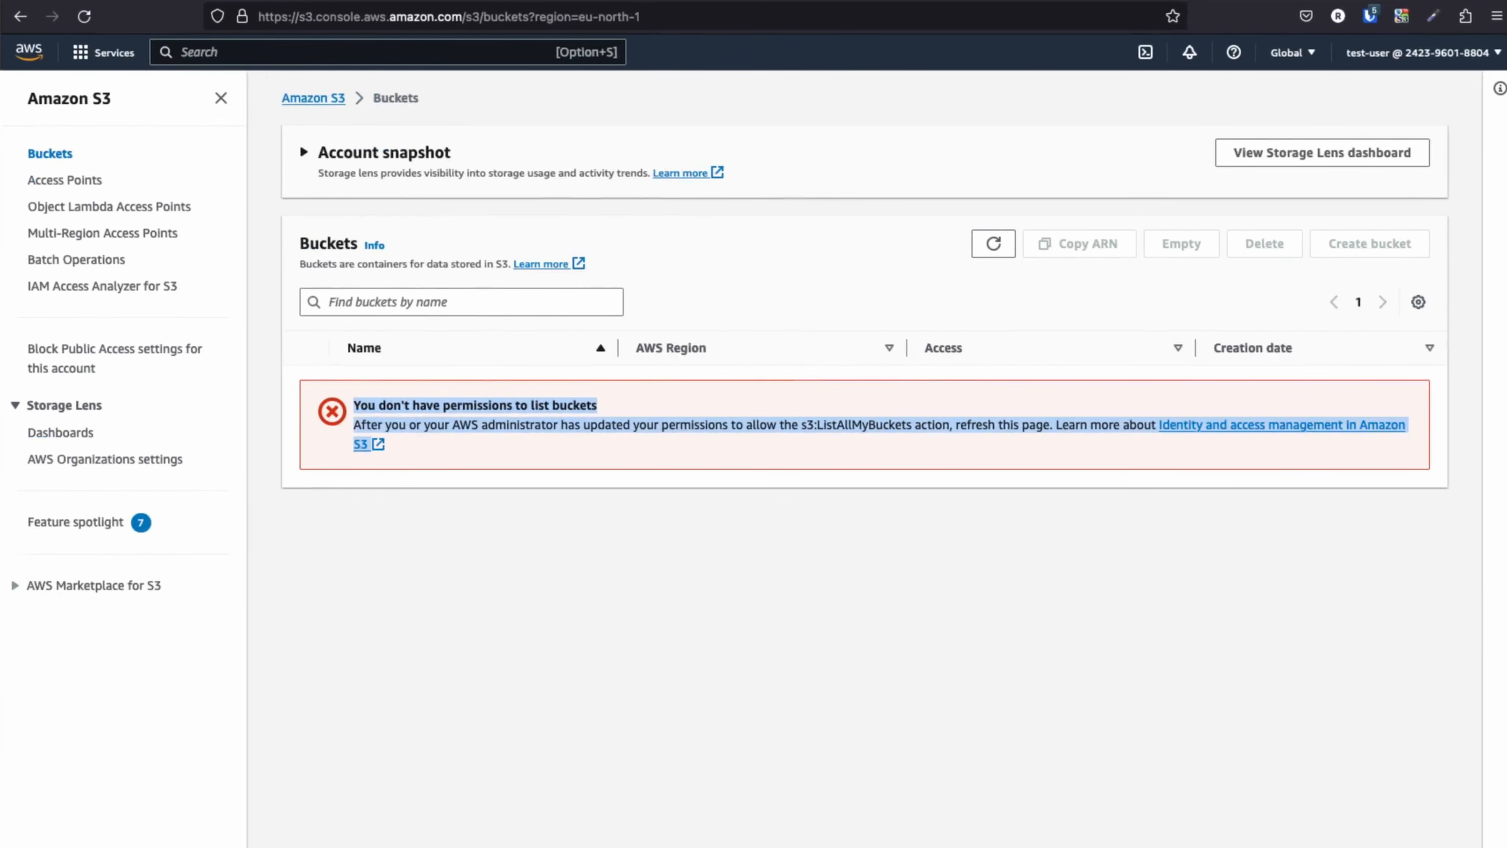
# Zoom the S3 Buckets page to 133% and highlight the s3:ListAllMyBuckets permission error.
pyautogui.moveTo(1506, 424)
pyautogui.mouseDown()
pyautogui.moveTo(1442, 424)
pyautogui.moveTo(1500, 424)
pyautogui.mouseUp()
pyautogui.click(997, 775)
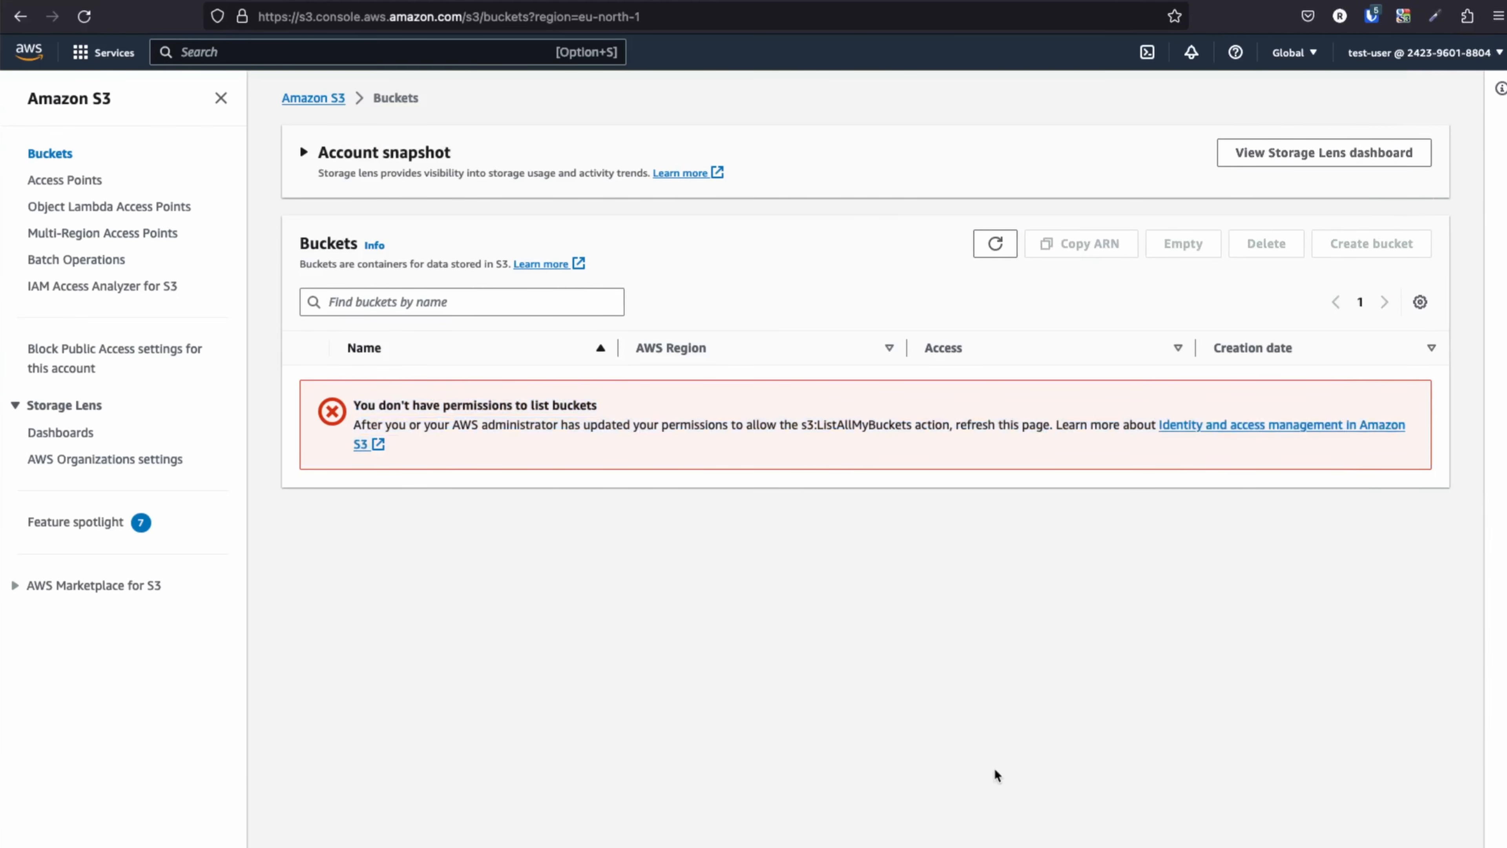
pyautogui.press('super+plus')
pyautogui.press('super+plus')
pyautogui.press('super+plus')
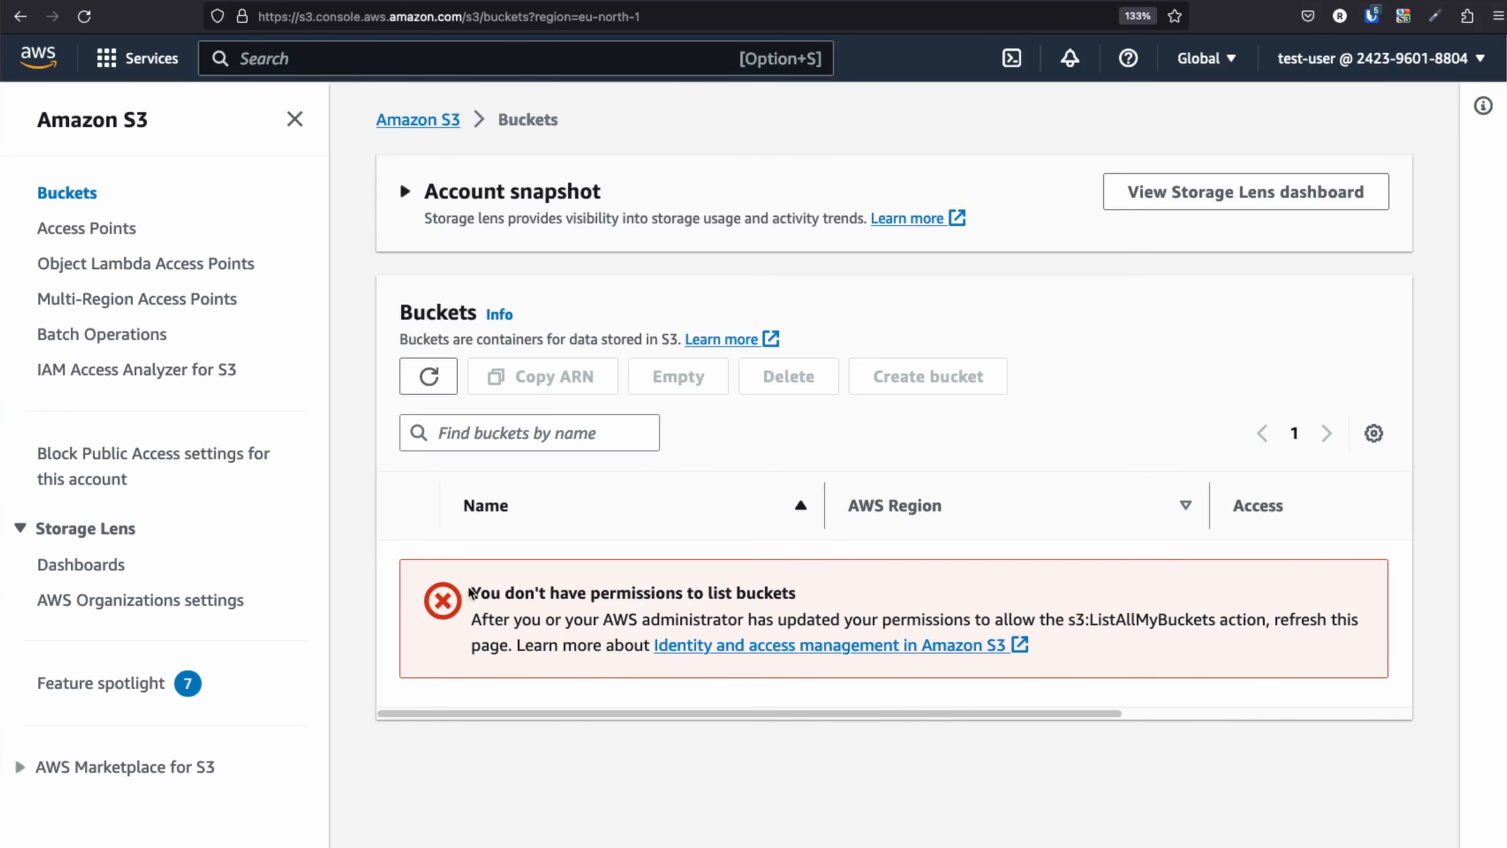
pyautogui.moveTo(473, 590); pyautogui.dragTo(1042, 650)
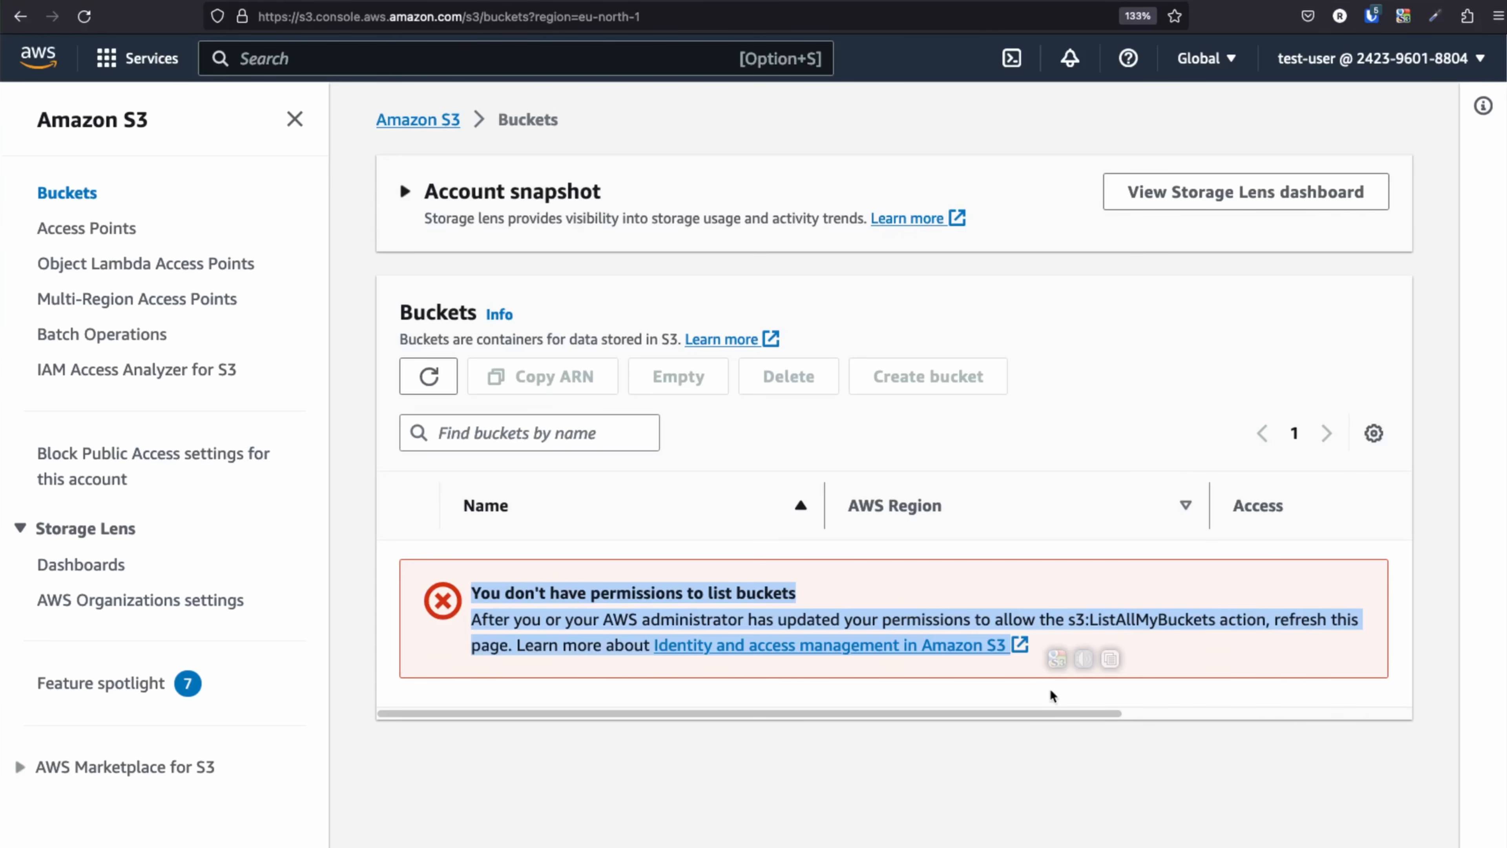
pyautogui.click(878, 343)
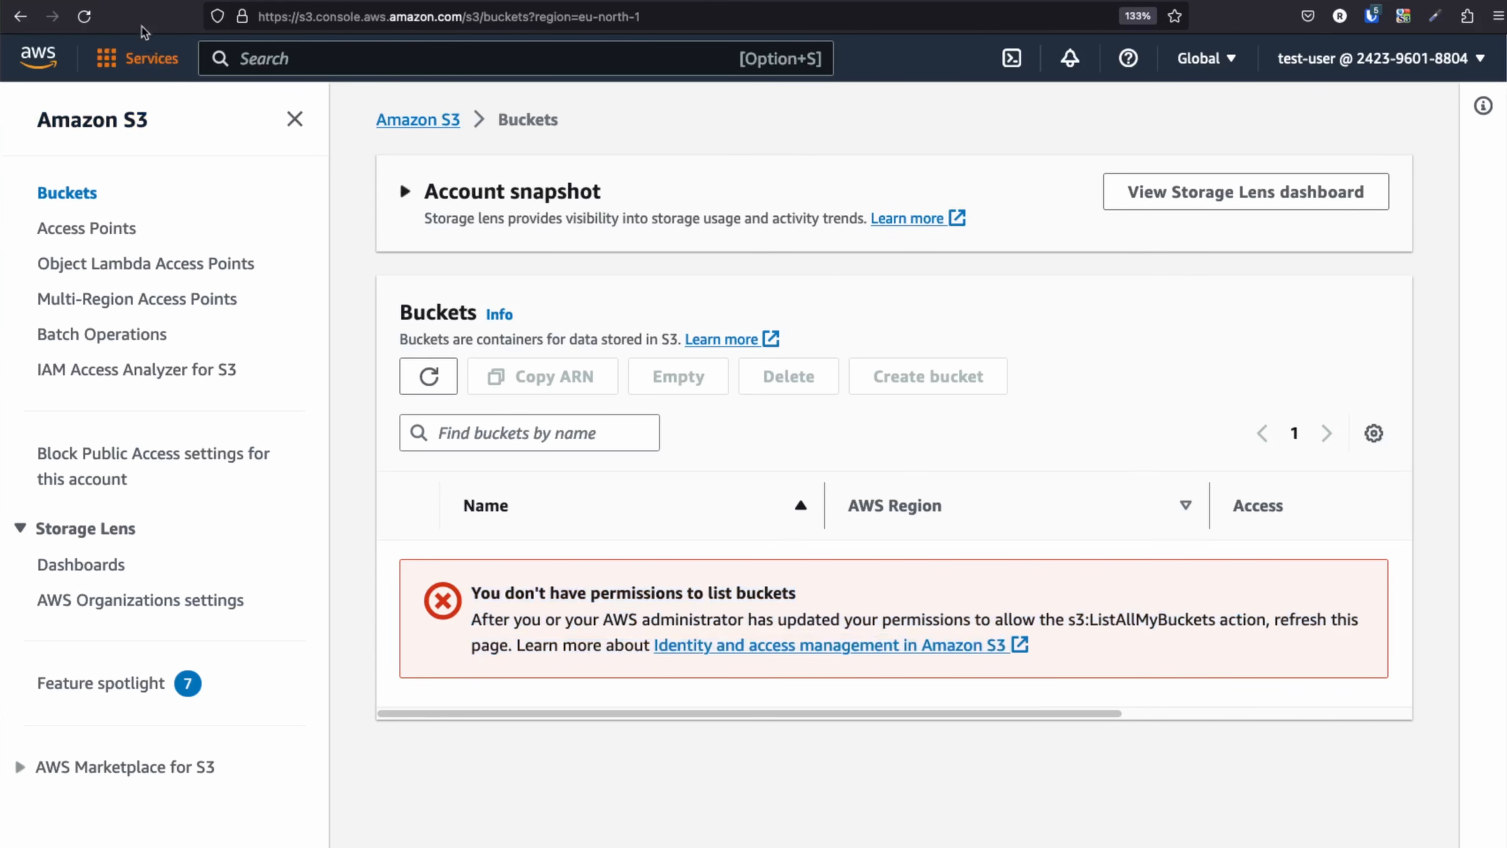
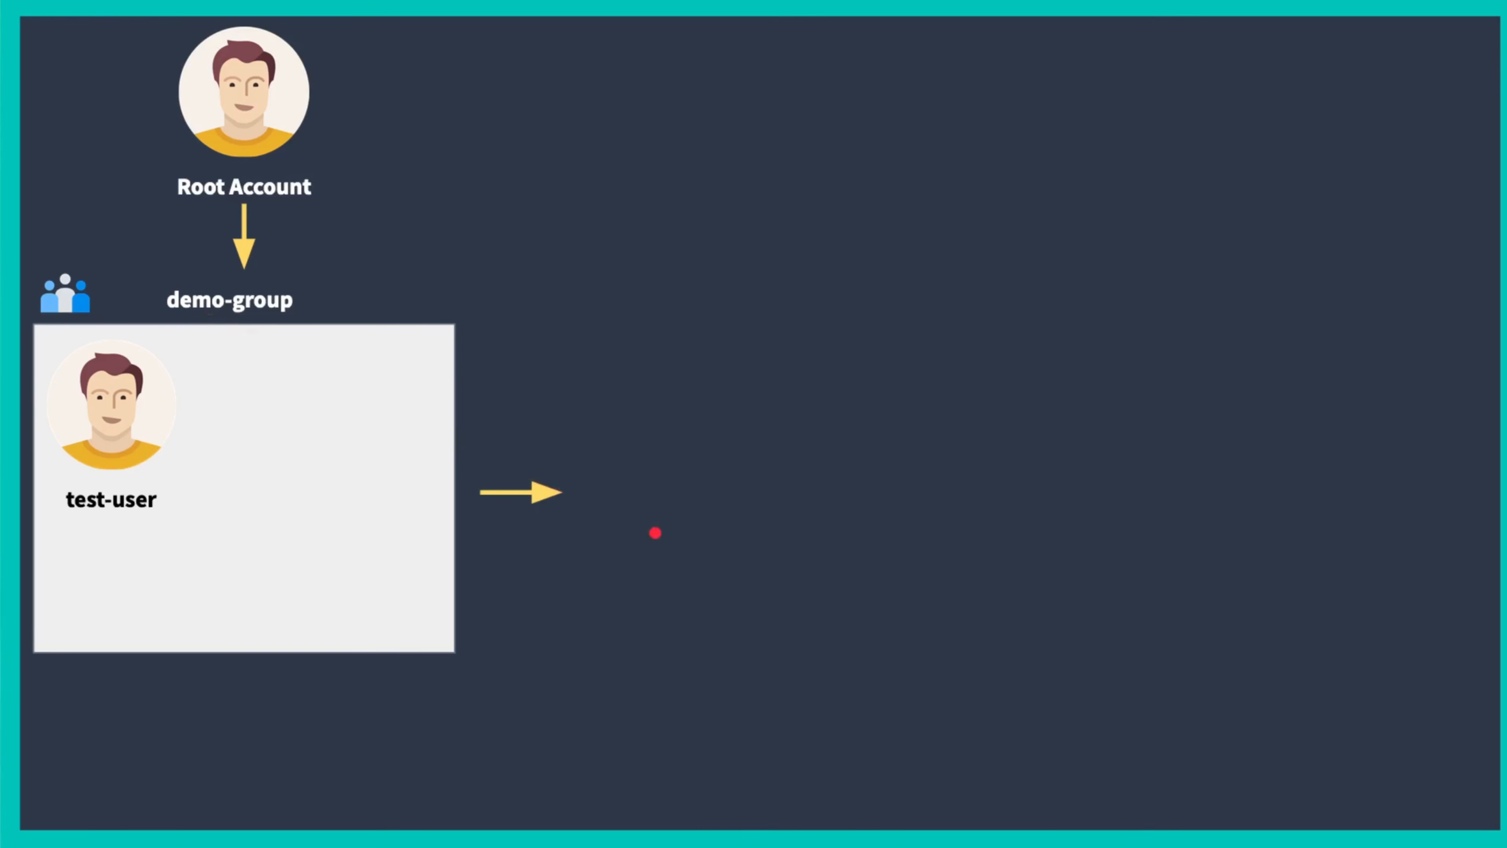
# Reveal the s3 Allow JSON policy on the slide, then exit the slideshow back to test-user's IAM page.
pyautogui.click(655, 532)
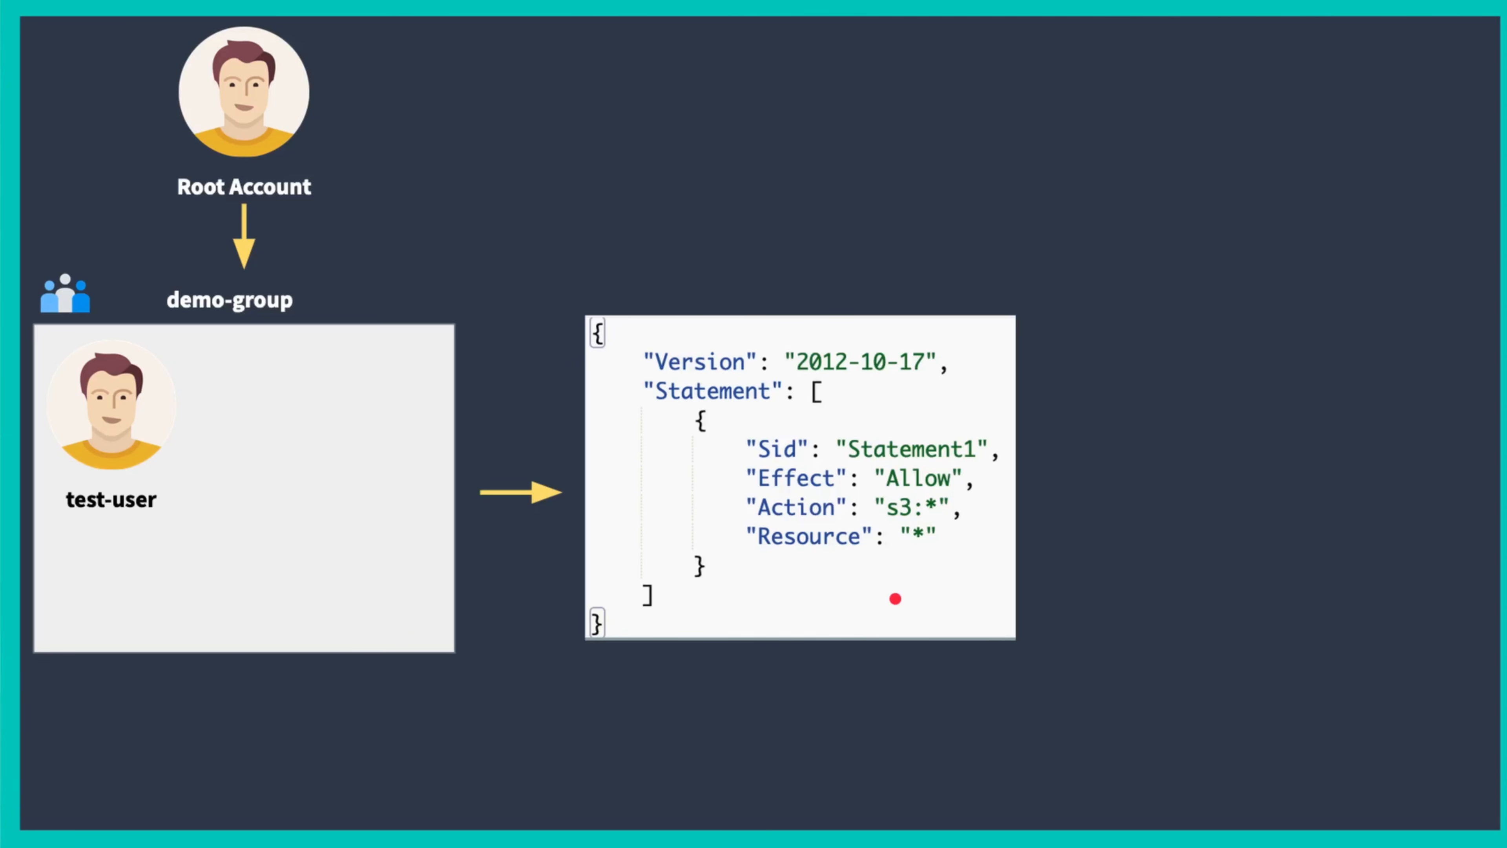
pyautogui.press('Escape')
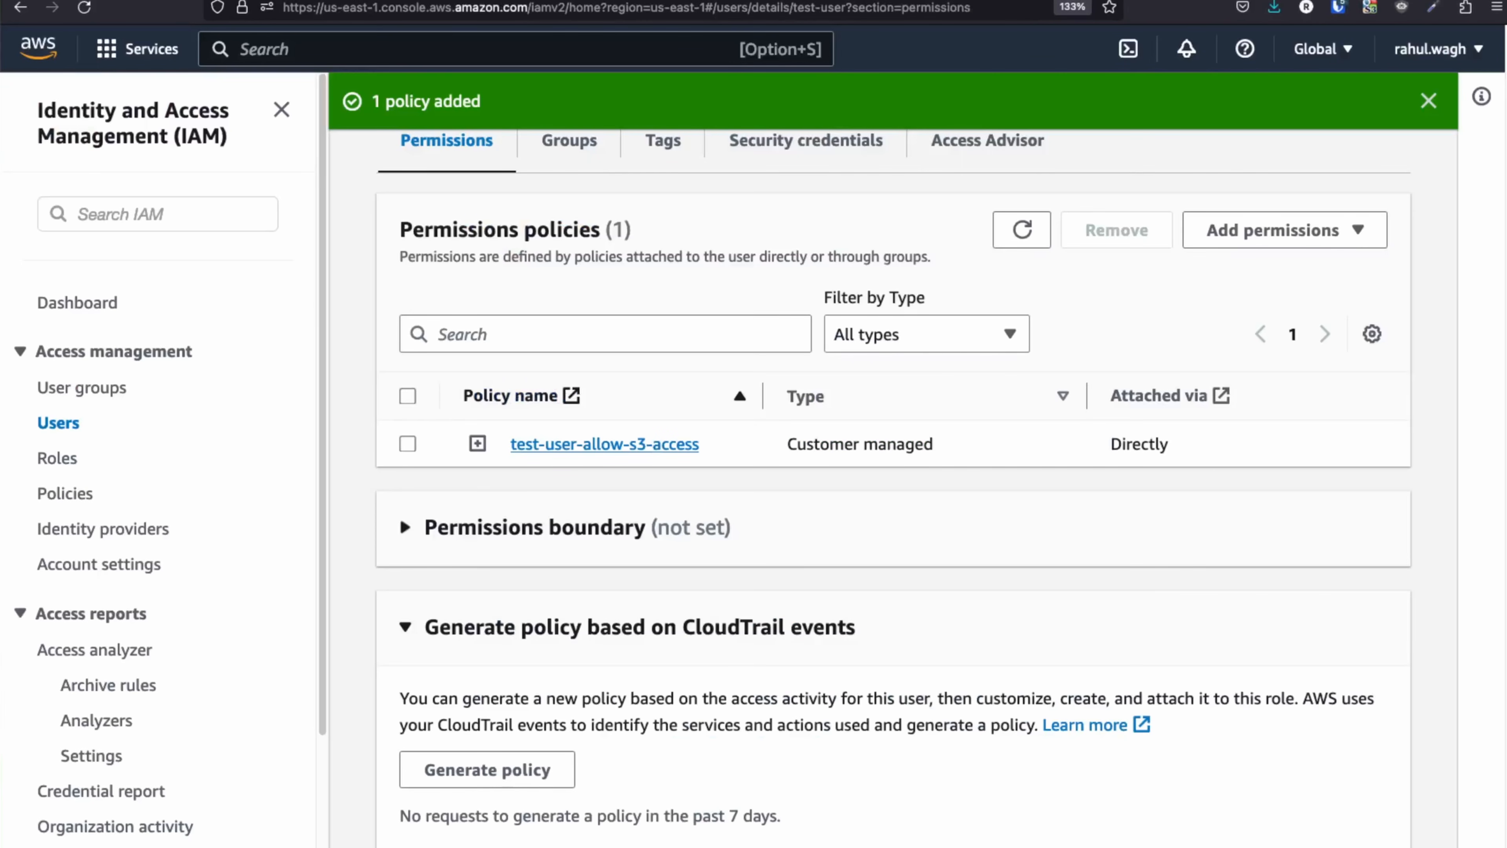
# Remove the test-user-allow-s3-access policy from test-user and view the empty User groups list.
pyautogui.scroll(2, 771, 520)
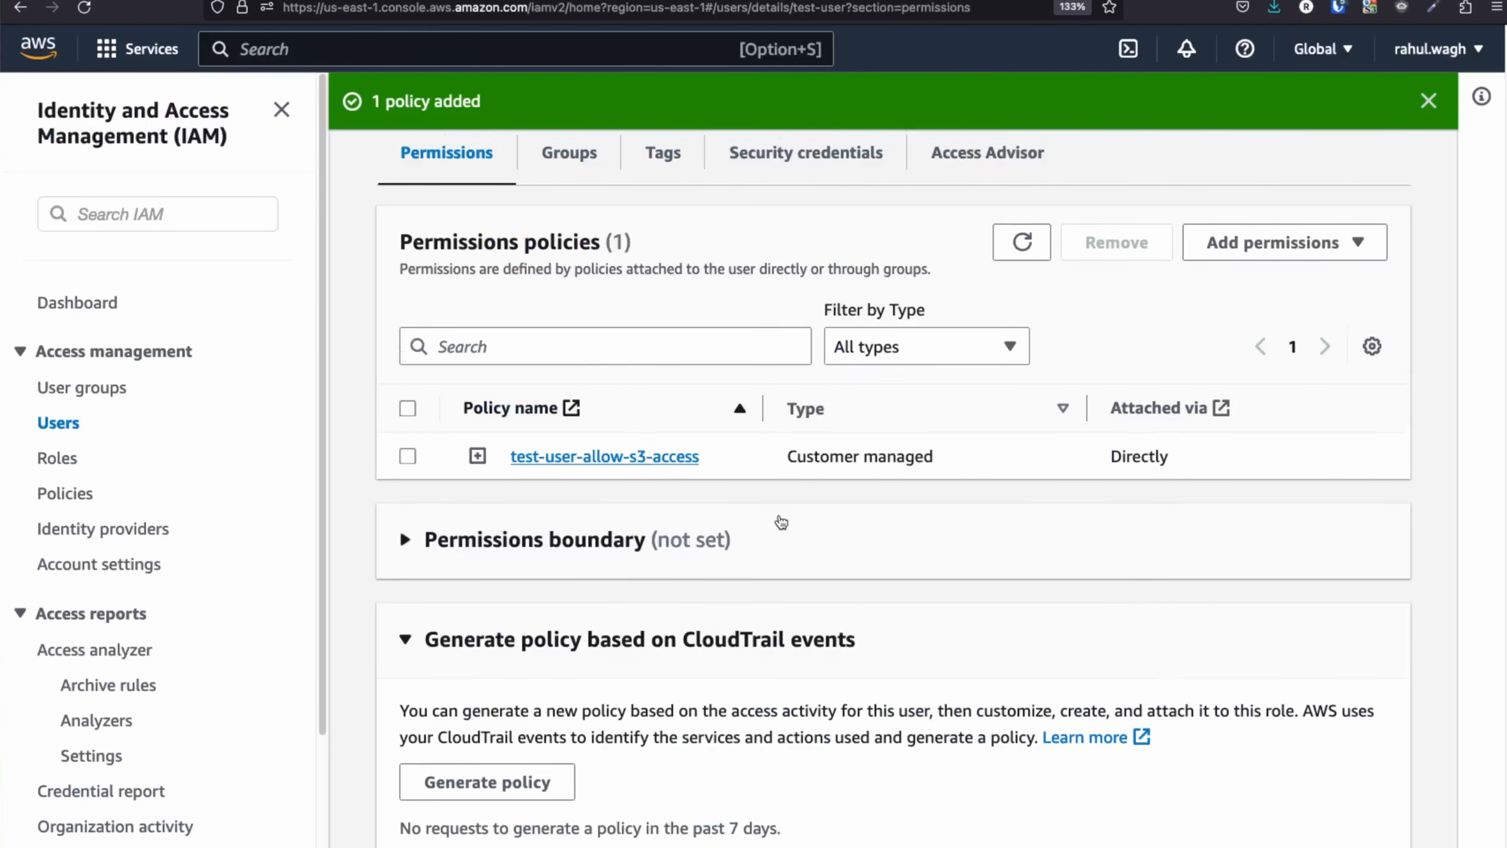
pyautogui.click(407, 561)
pyautogui.scroll(5, 679, 448)
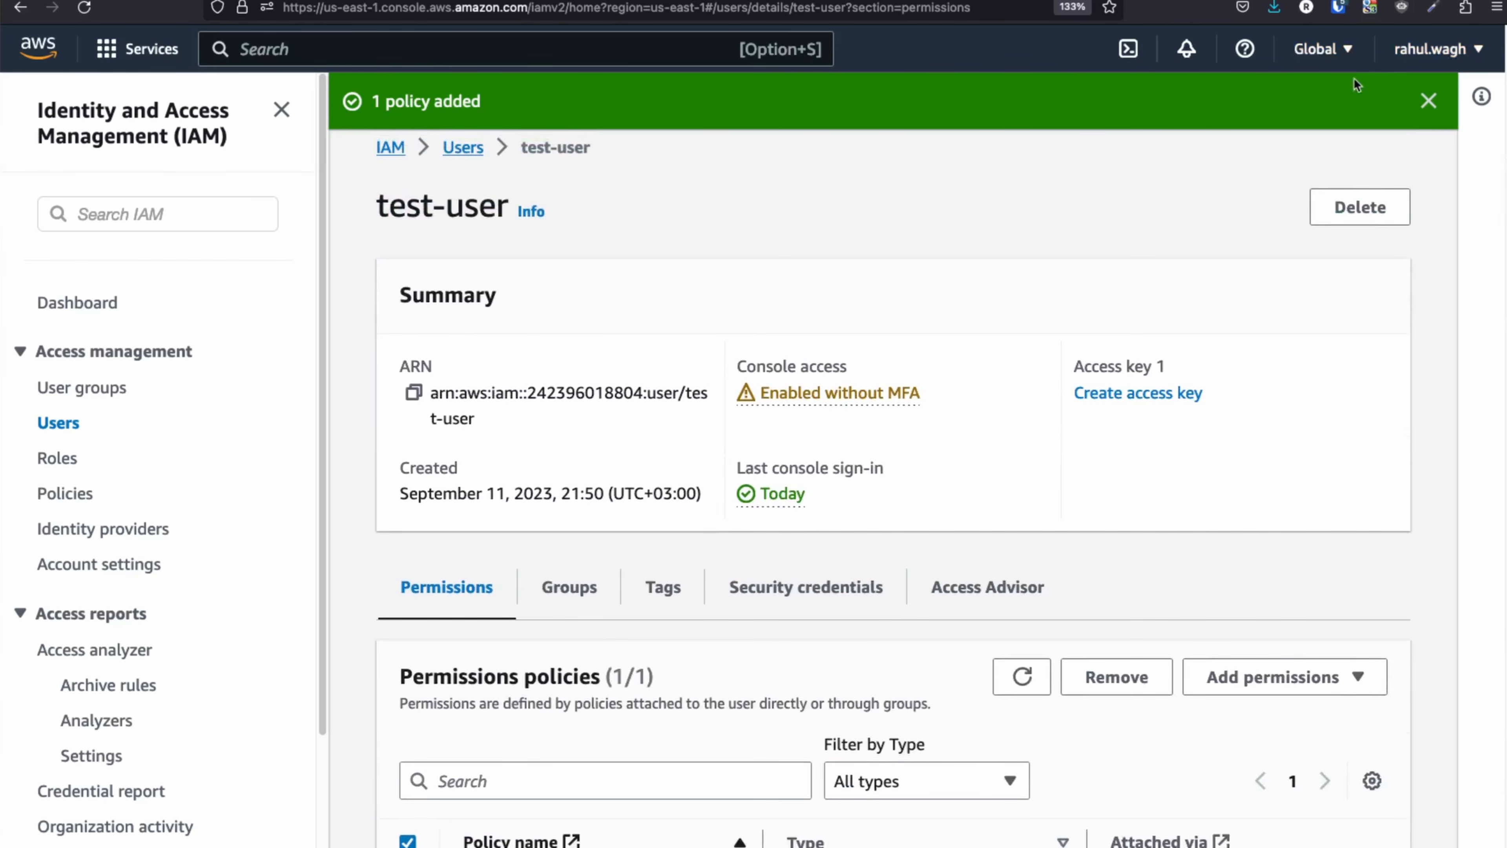
pyautogui.click(1430, 101)
pyautogui.scroll(2, 676, 407)
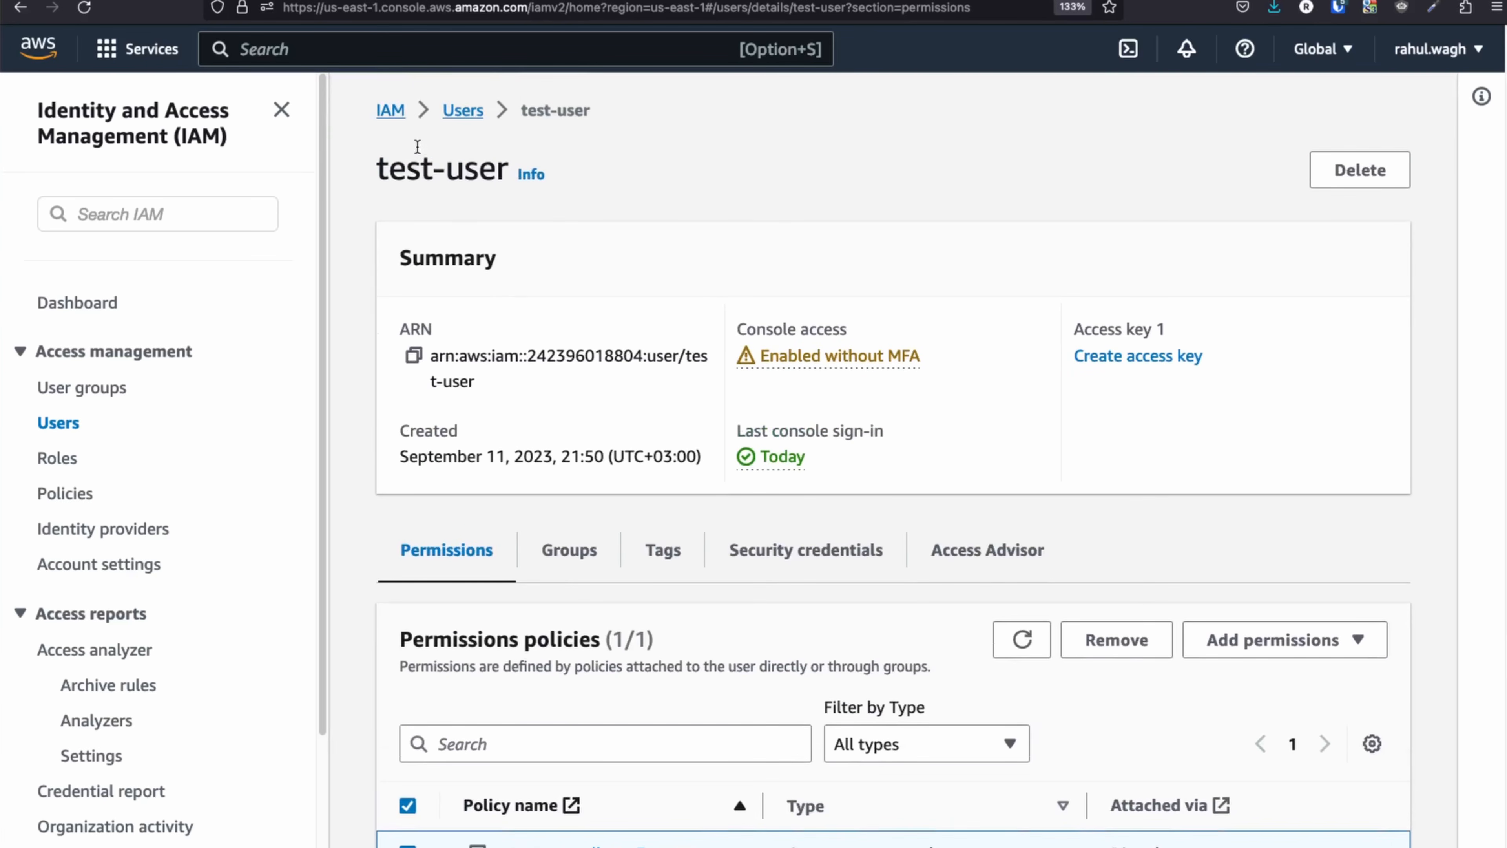
pyautogui.scroll(-4, 446, 243)
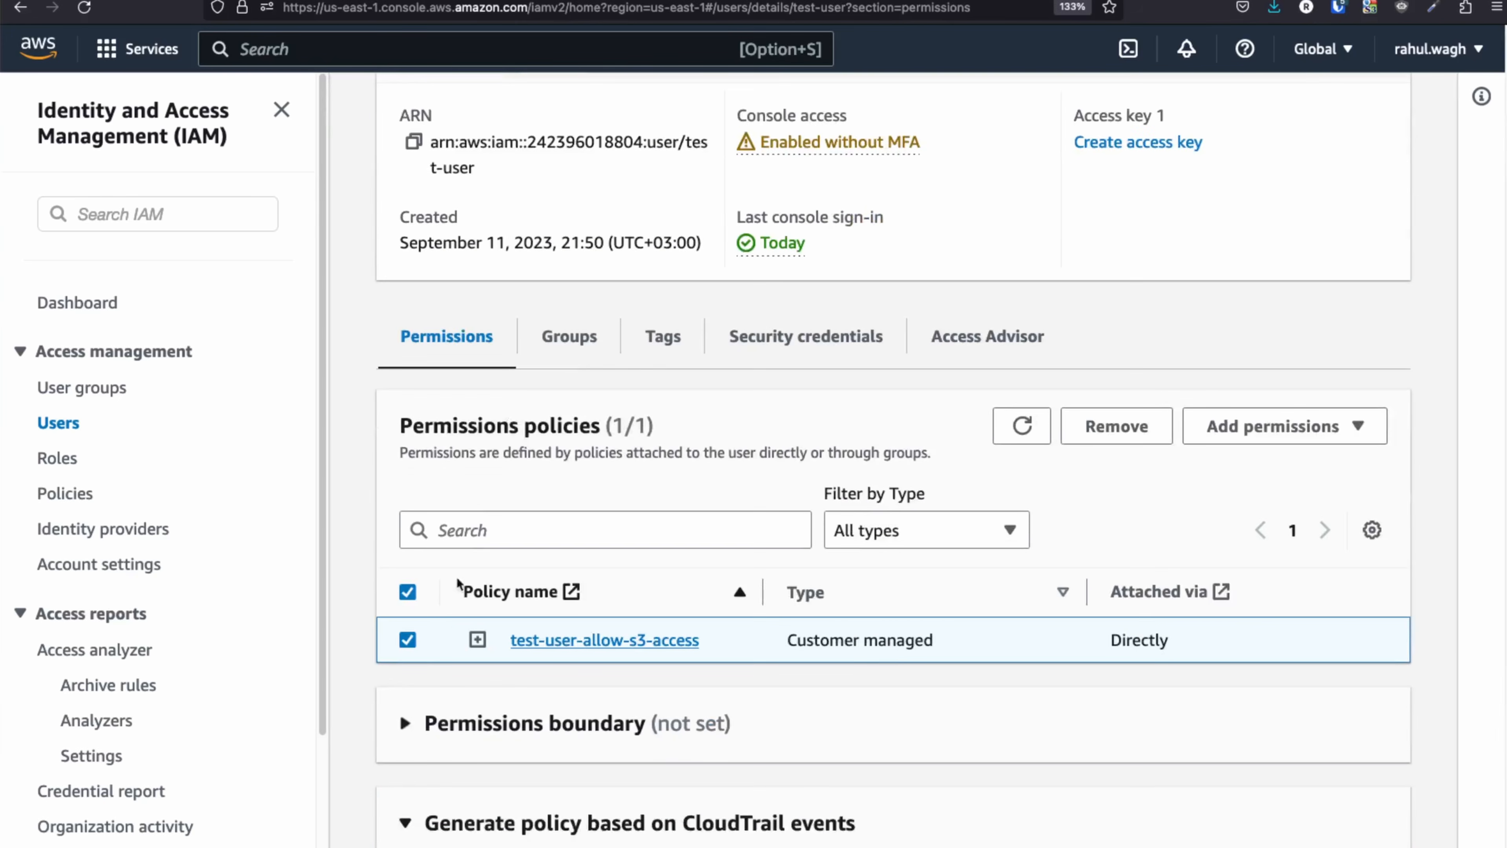
pyautogui.click(1083, 432)
pyautogui.click(1013, 555)
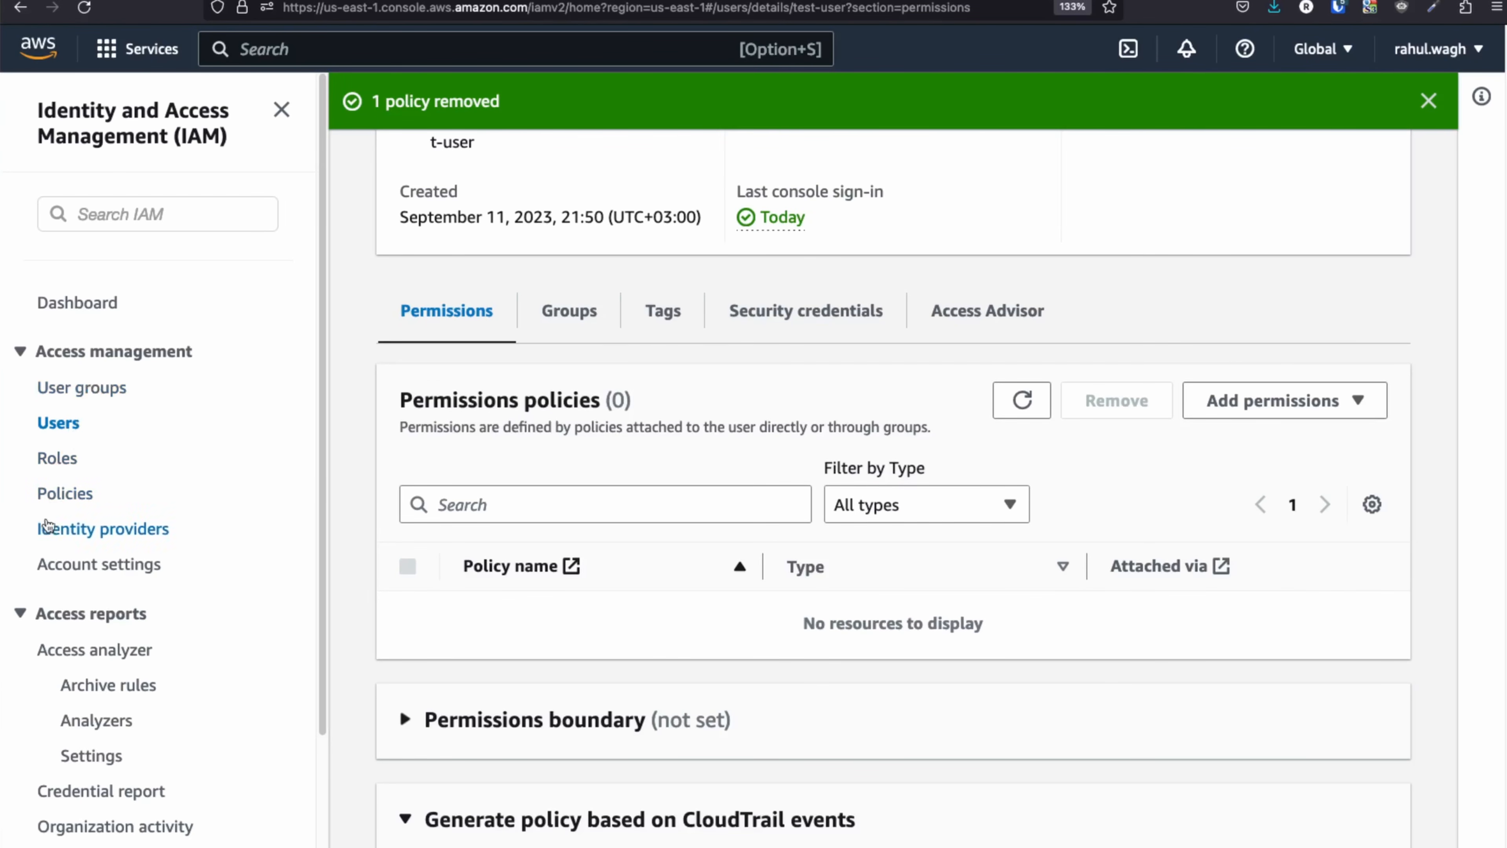
pyautogui.scroll(-2, 99, 516)
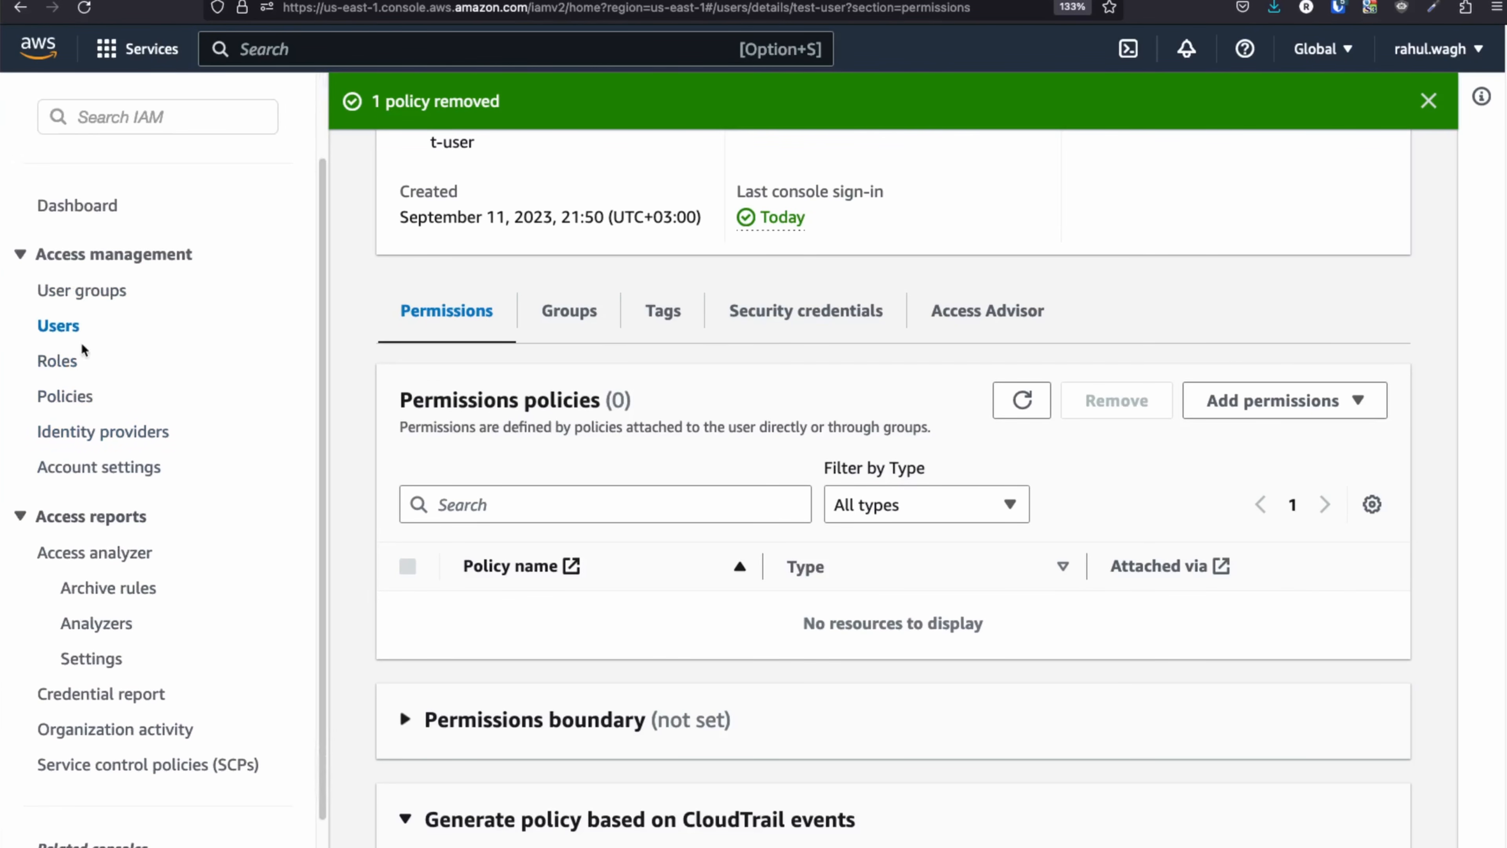
pyautogui.click(67, 291)
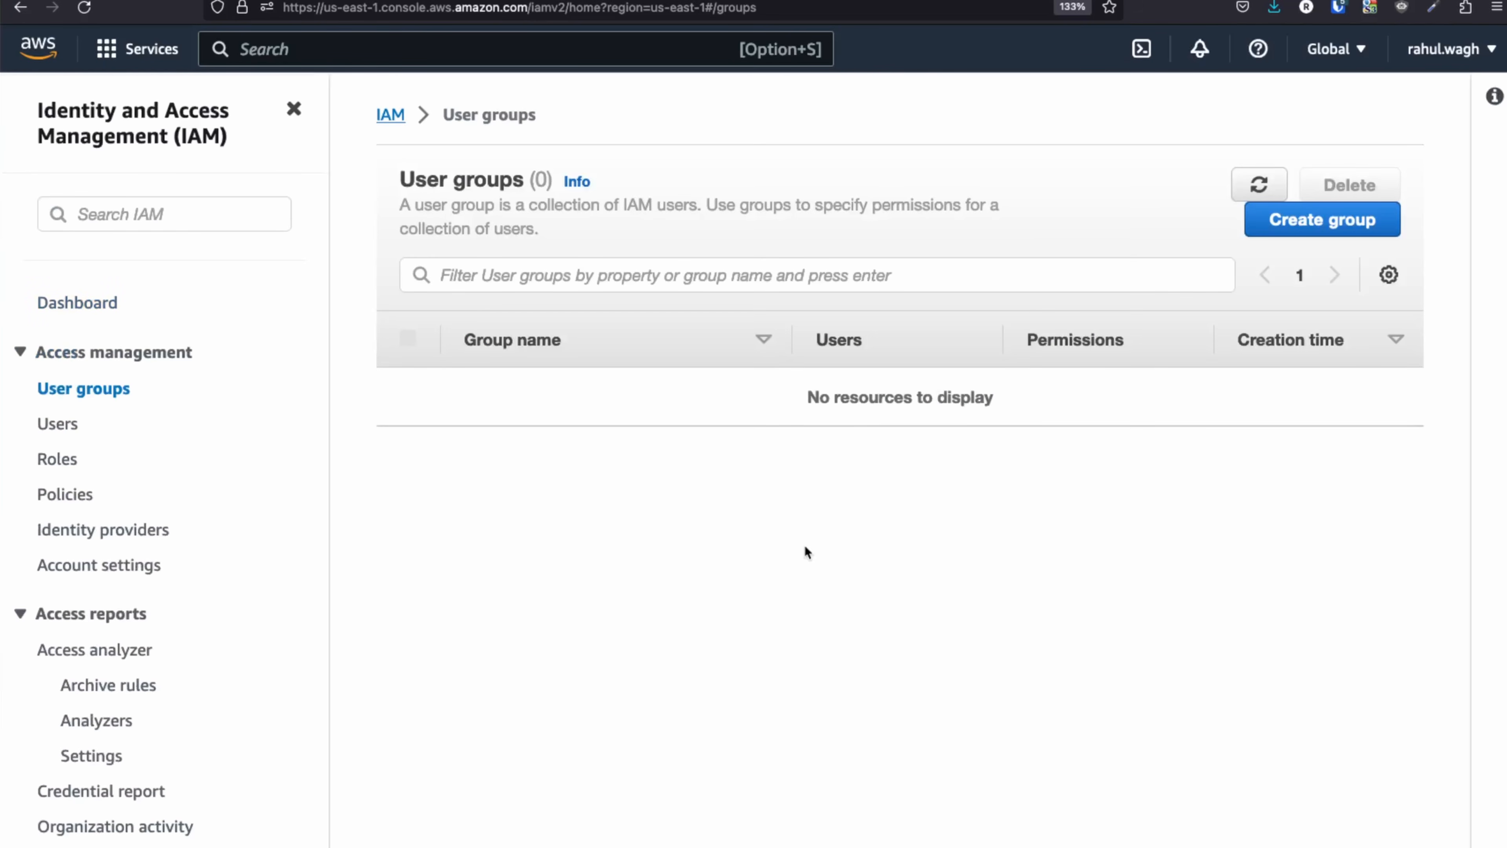
# Create a user group named 'demo-group' without adding users or policies.
pyautogui.click(1321, 224)
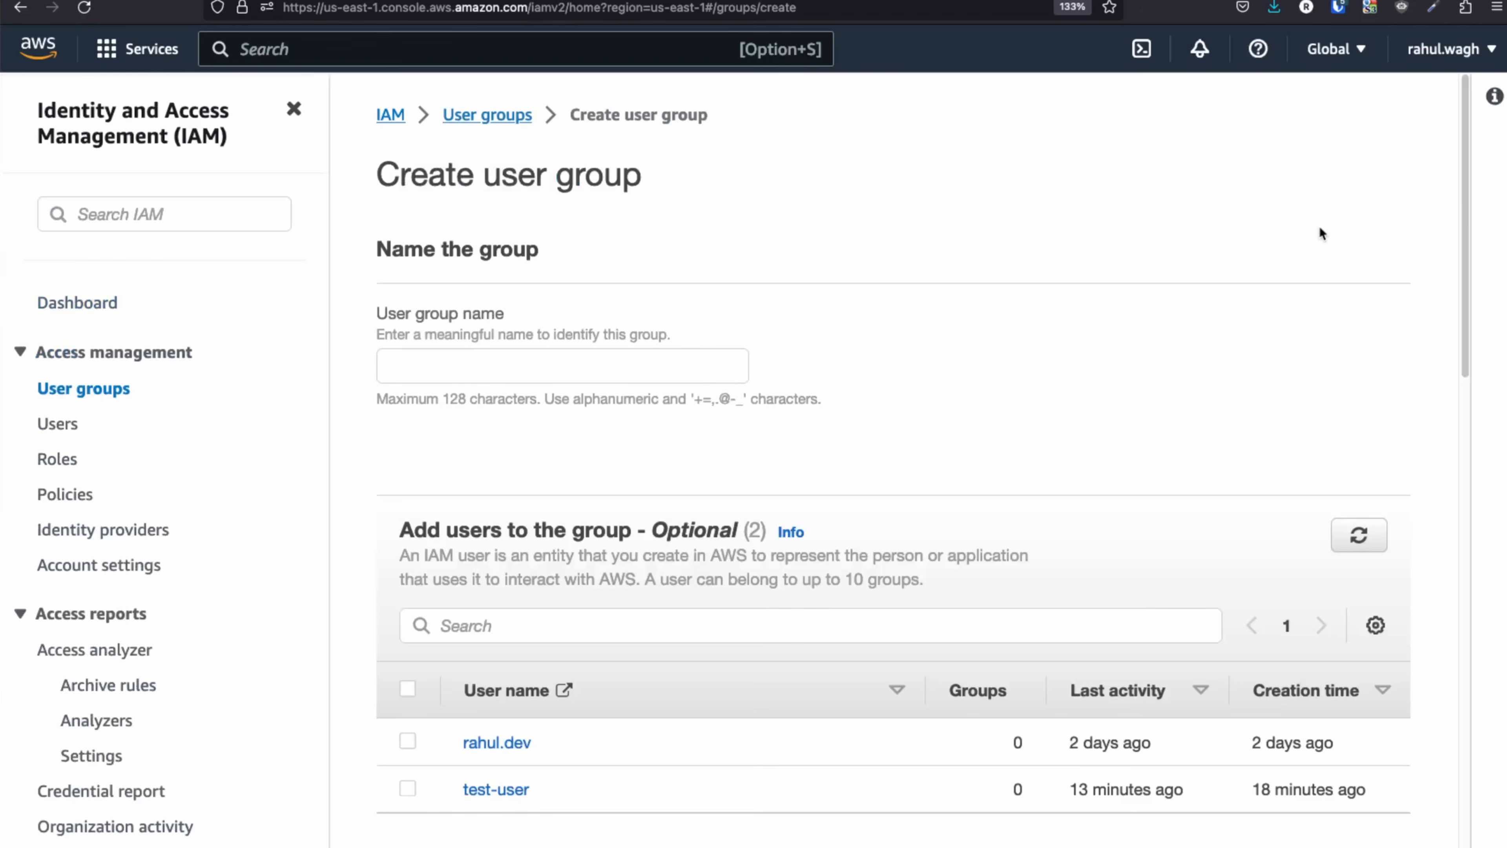
pyautogui.scroll(-4, 606, 626)
pyautogui.scroll(4, 608, 629)
pyautogui.click(439, 358)
pyautogui.write('demo-group')
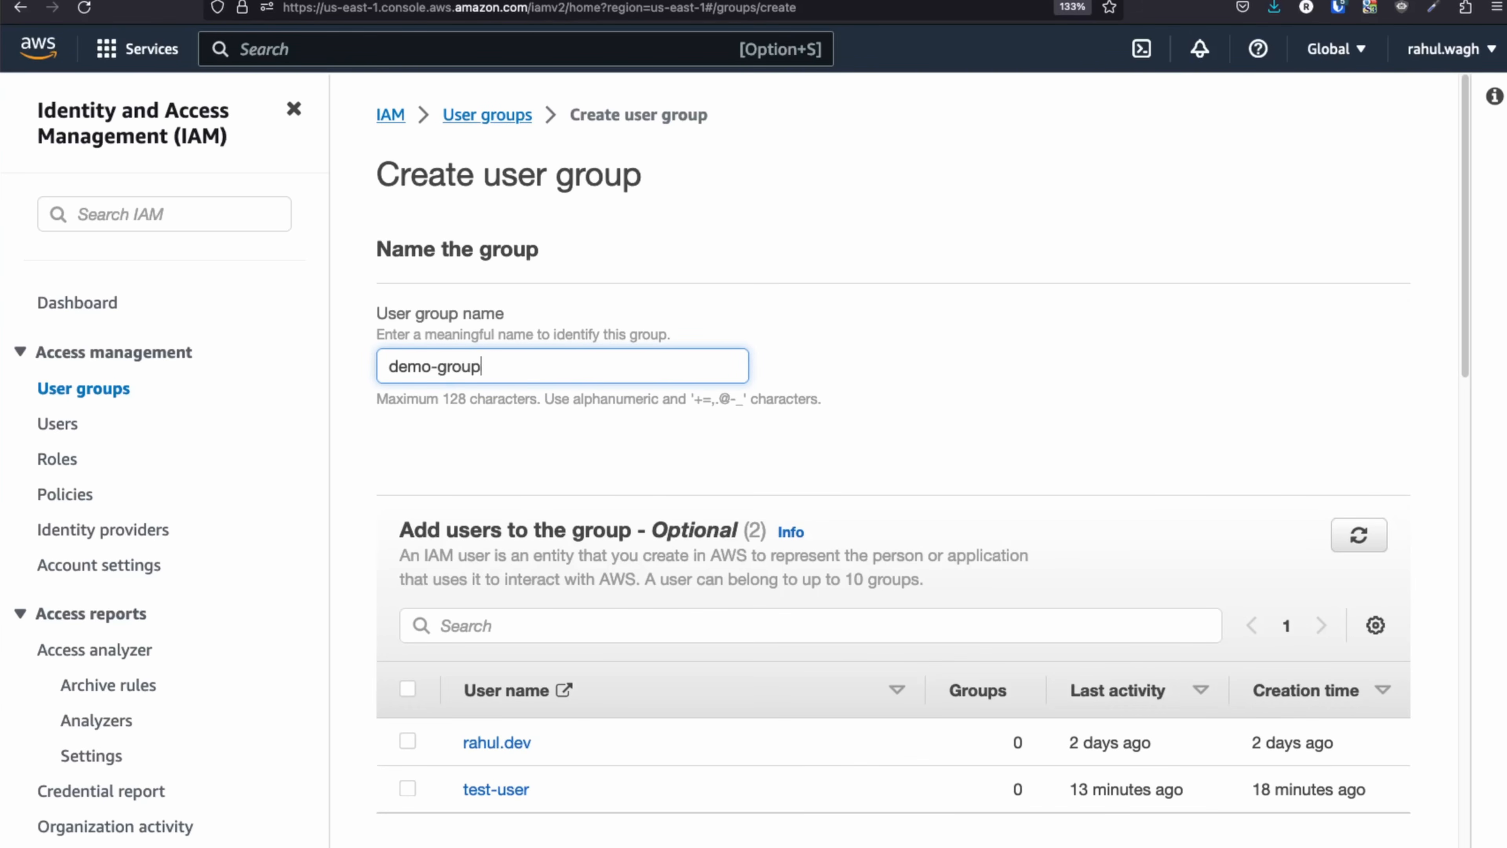
pyautogui.scroll(-4, 835, 439)
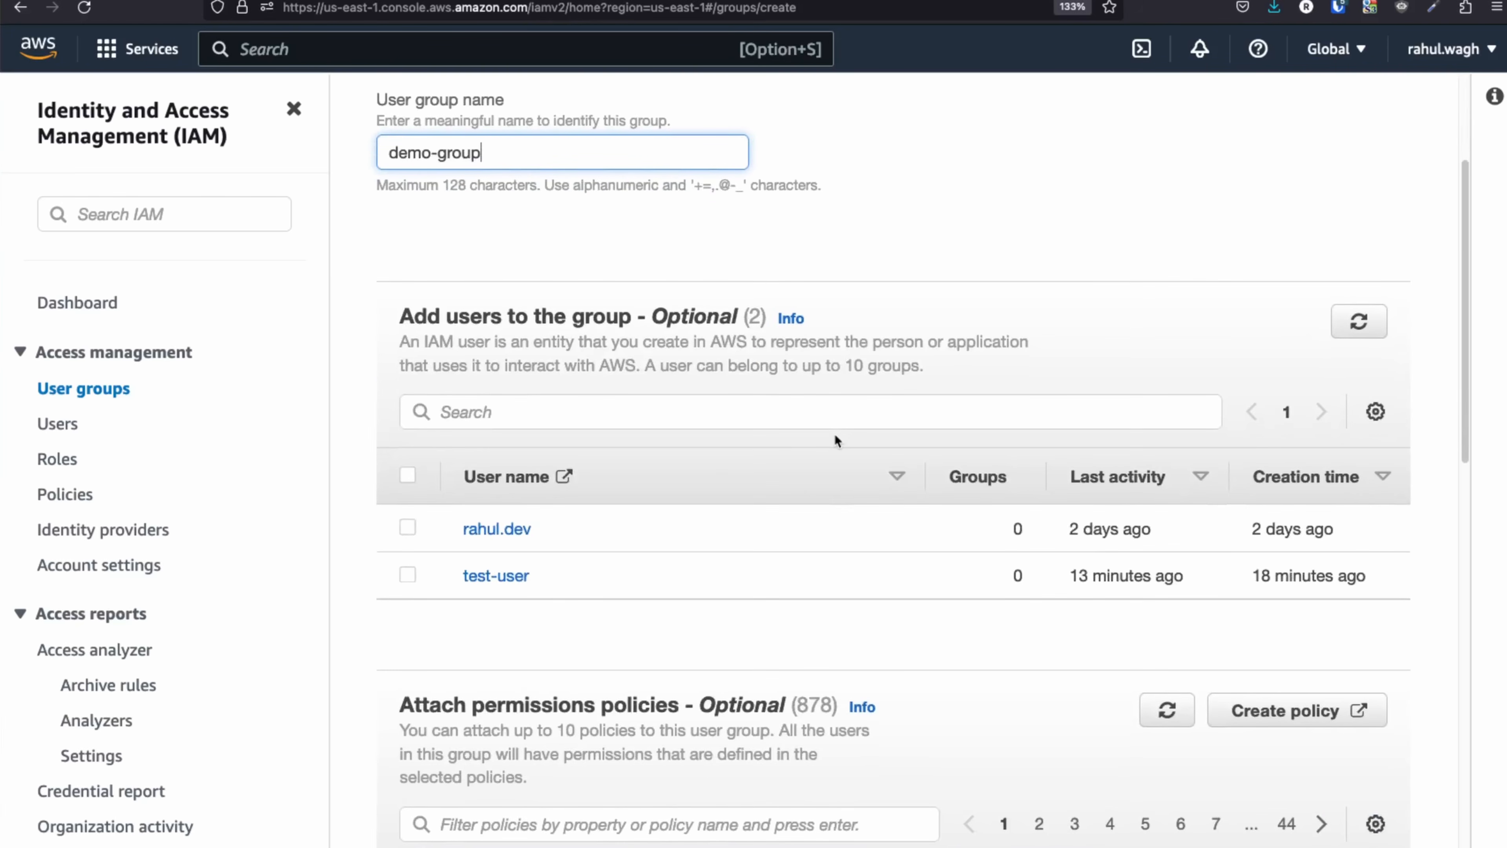
pyautogui.scroll(-15, 835, 440)
pyautogui.scroll(7, 836, 437)
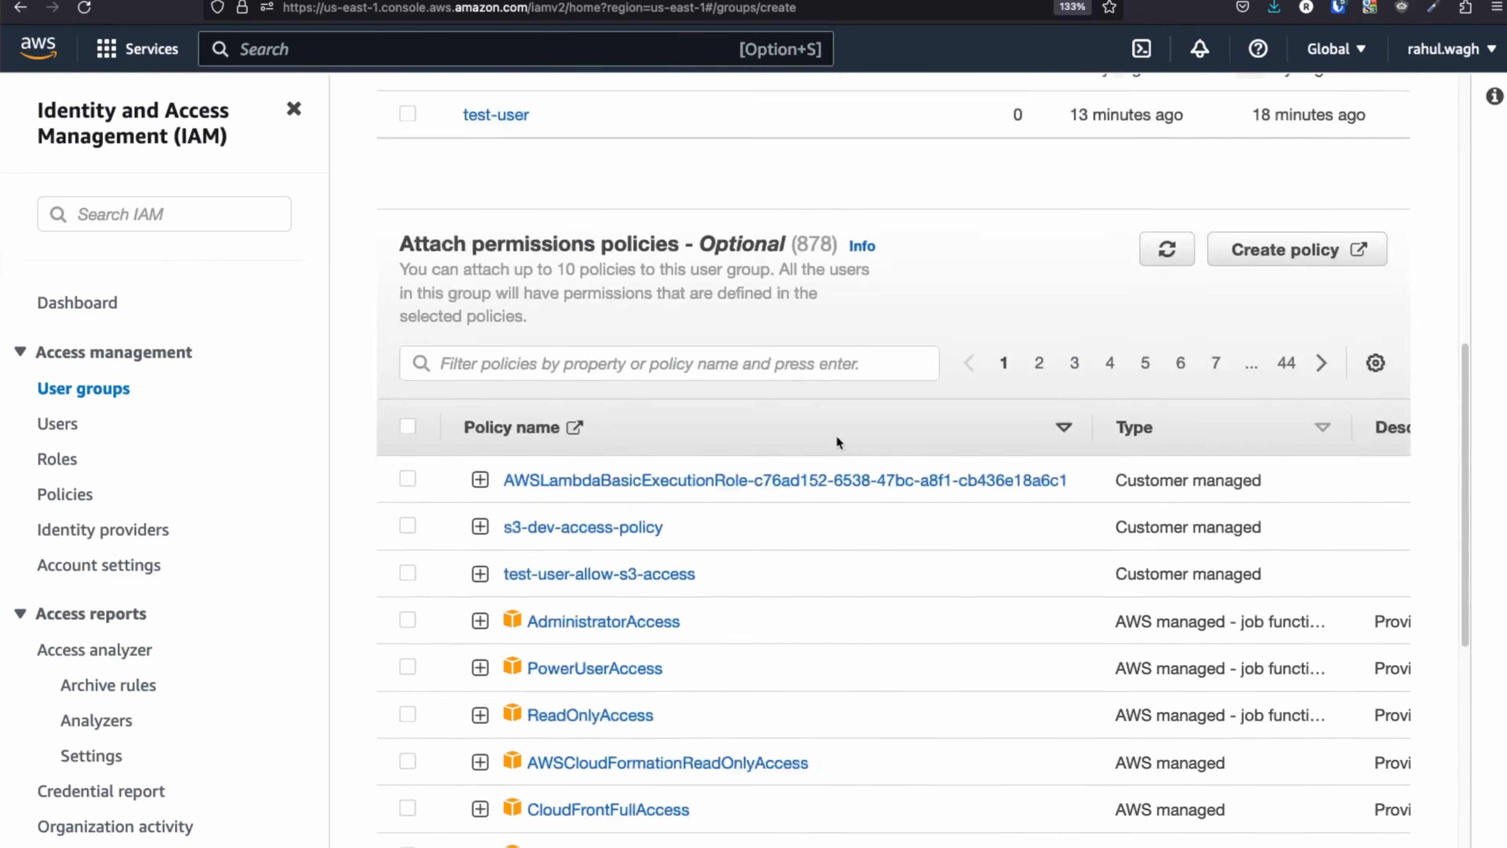
pyautogui.scroll(15, 838, 443)
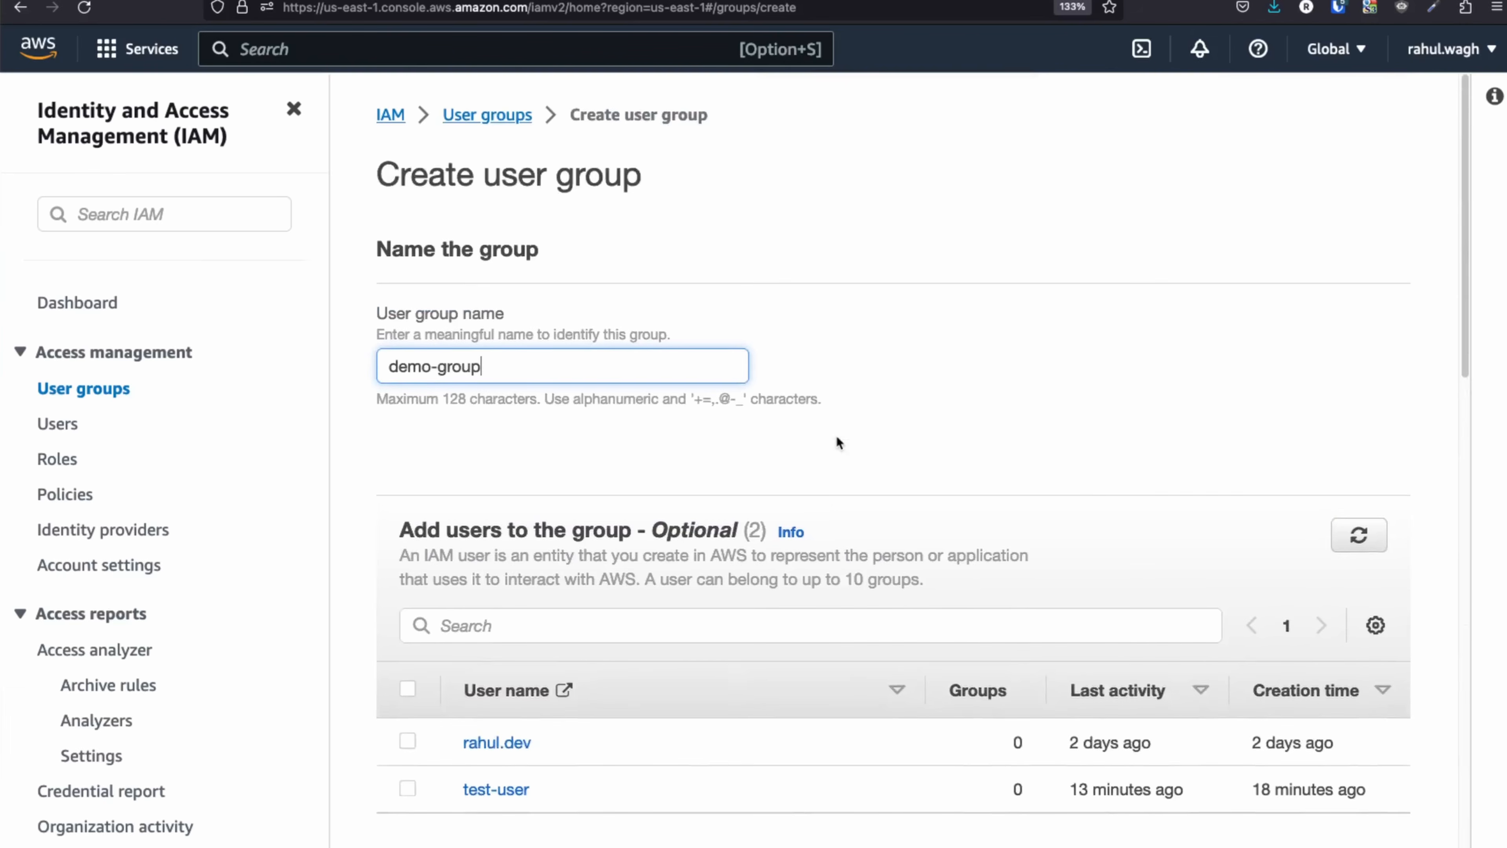
pyautogui.scroll(-20, 837, 442)
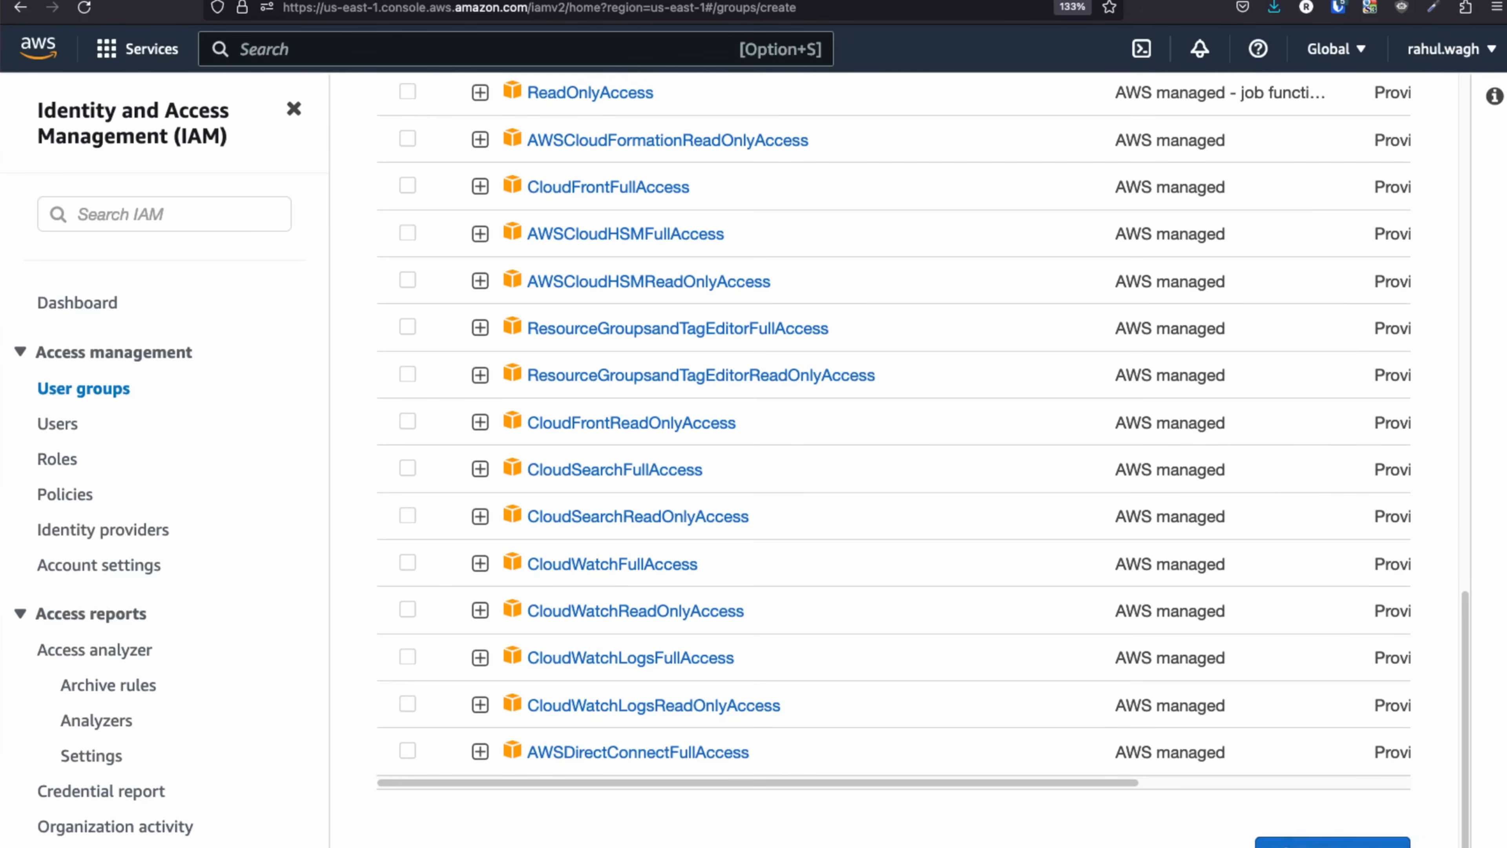
pyautogui.click(1332, 842)
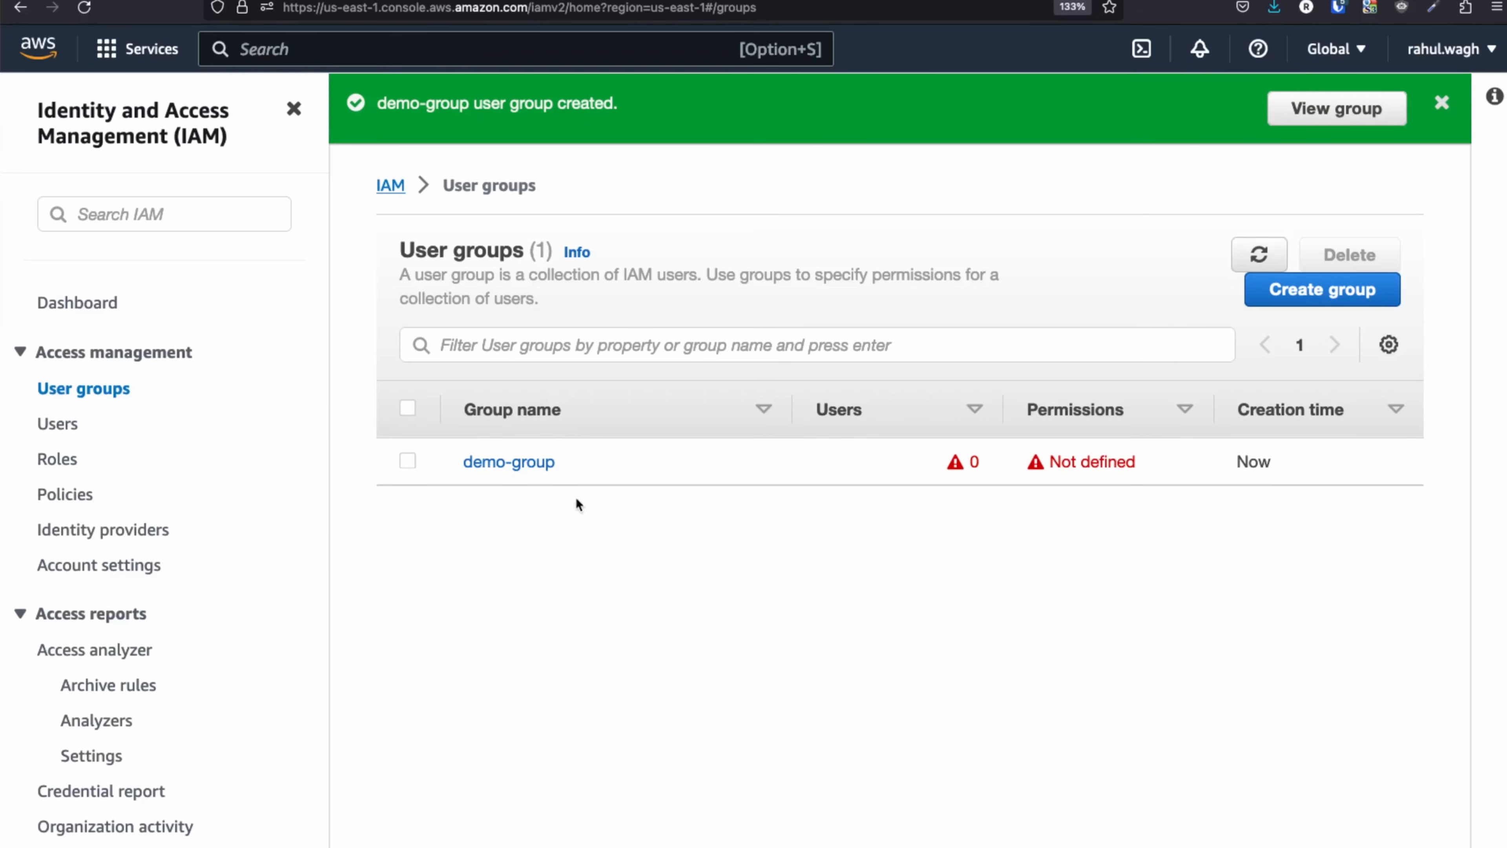
# Highlight demo-group's zero user count and its Not defined permissions status.
pyautogui.moveTo(978, 460); pyautogui.dragTo(929, 462)
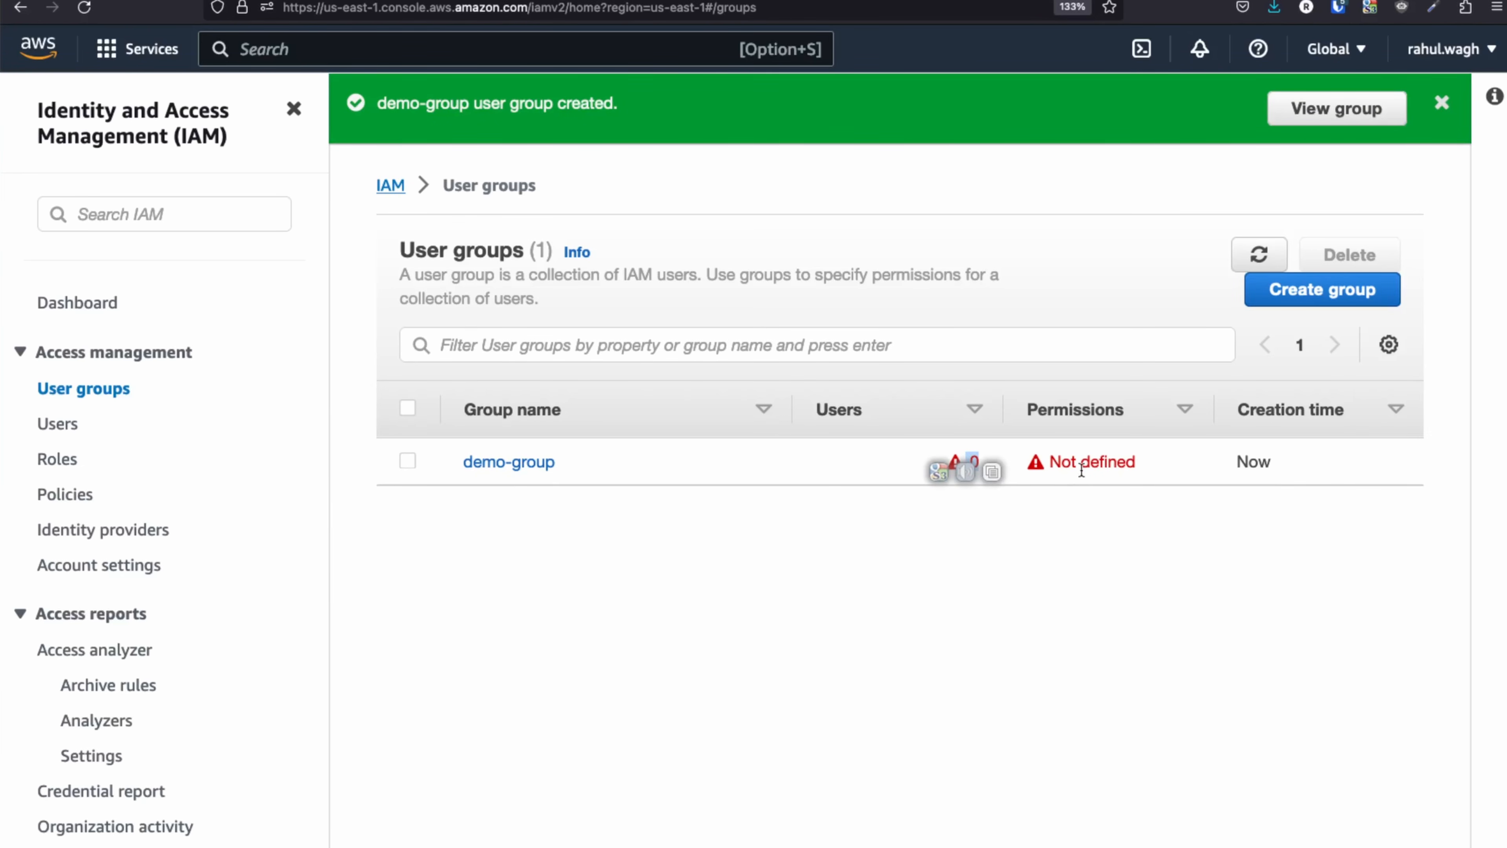
pyautogui.moveTo(1145, 466); pyautogui.dragTo(1057, 457)
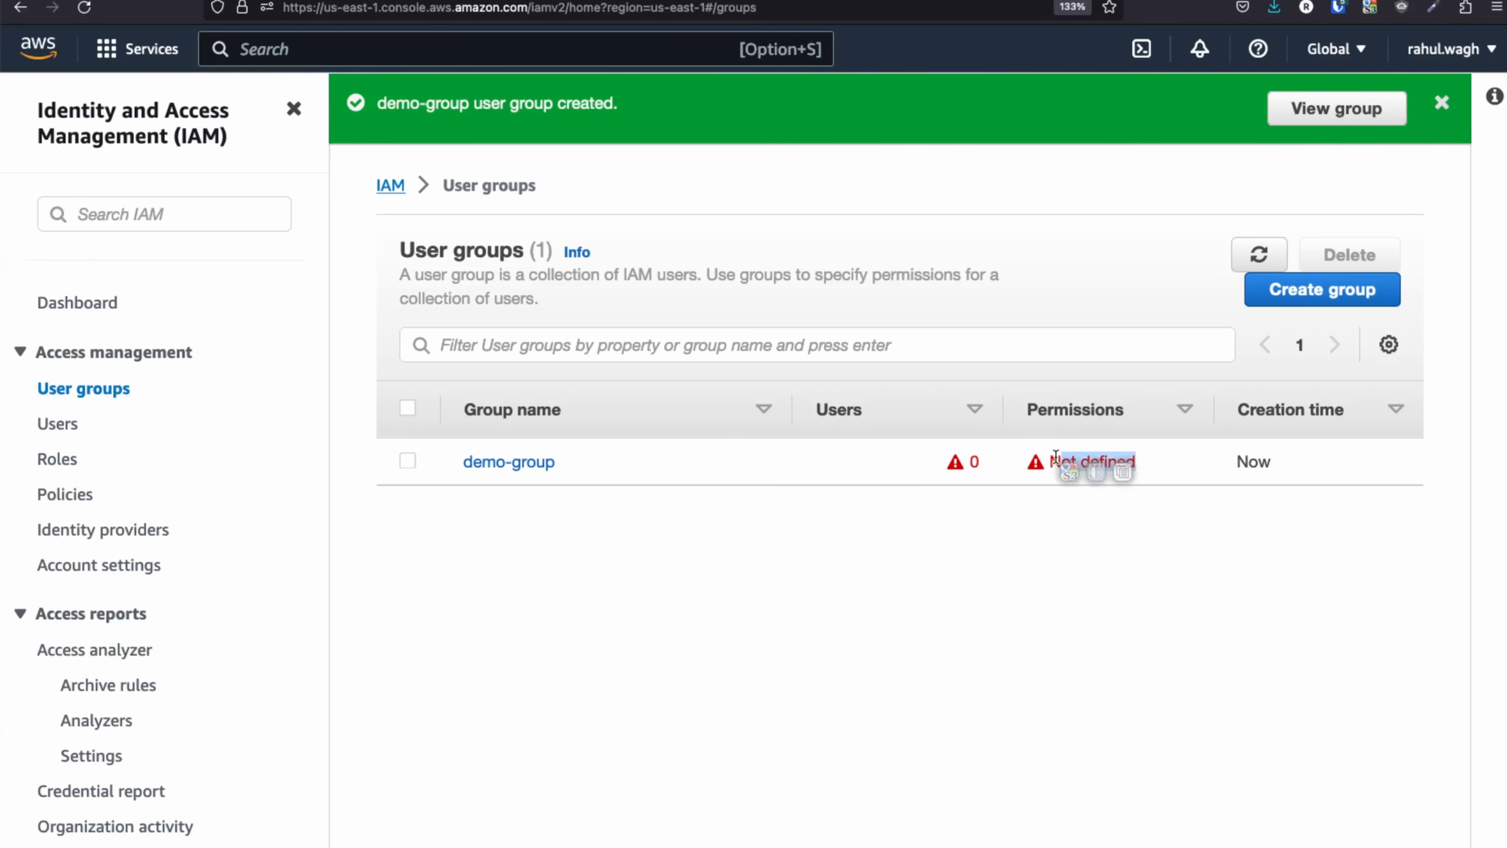
pyautogui.click(985, 498)
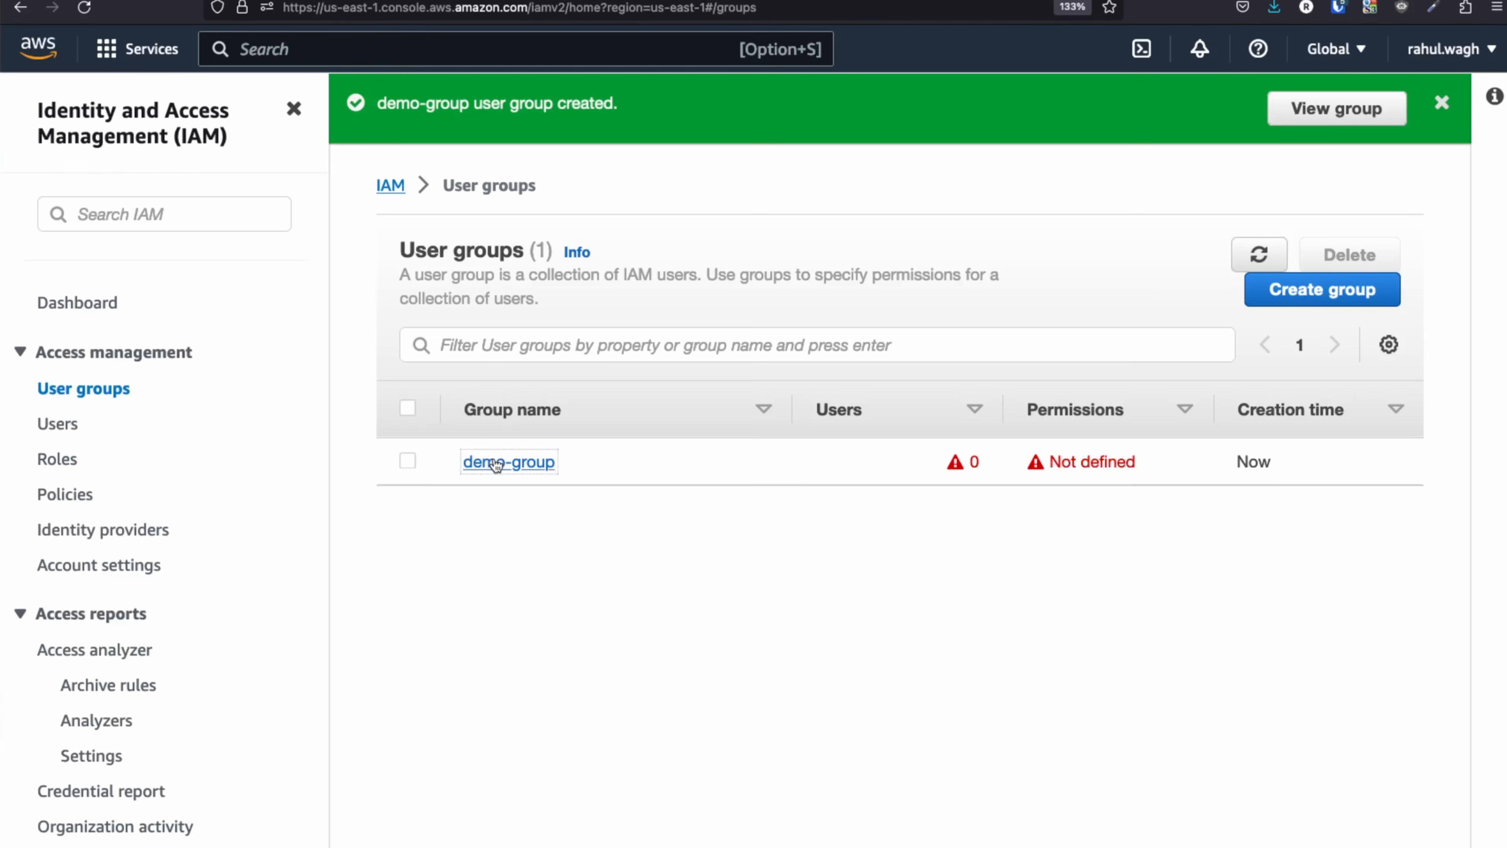
# Add test-user to demo-group and return to the User groups list.
pyautogui.click(498, 462)
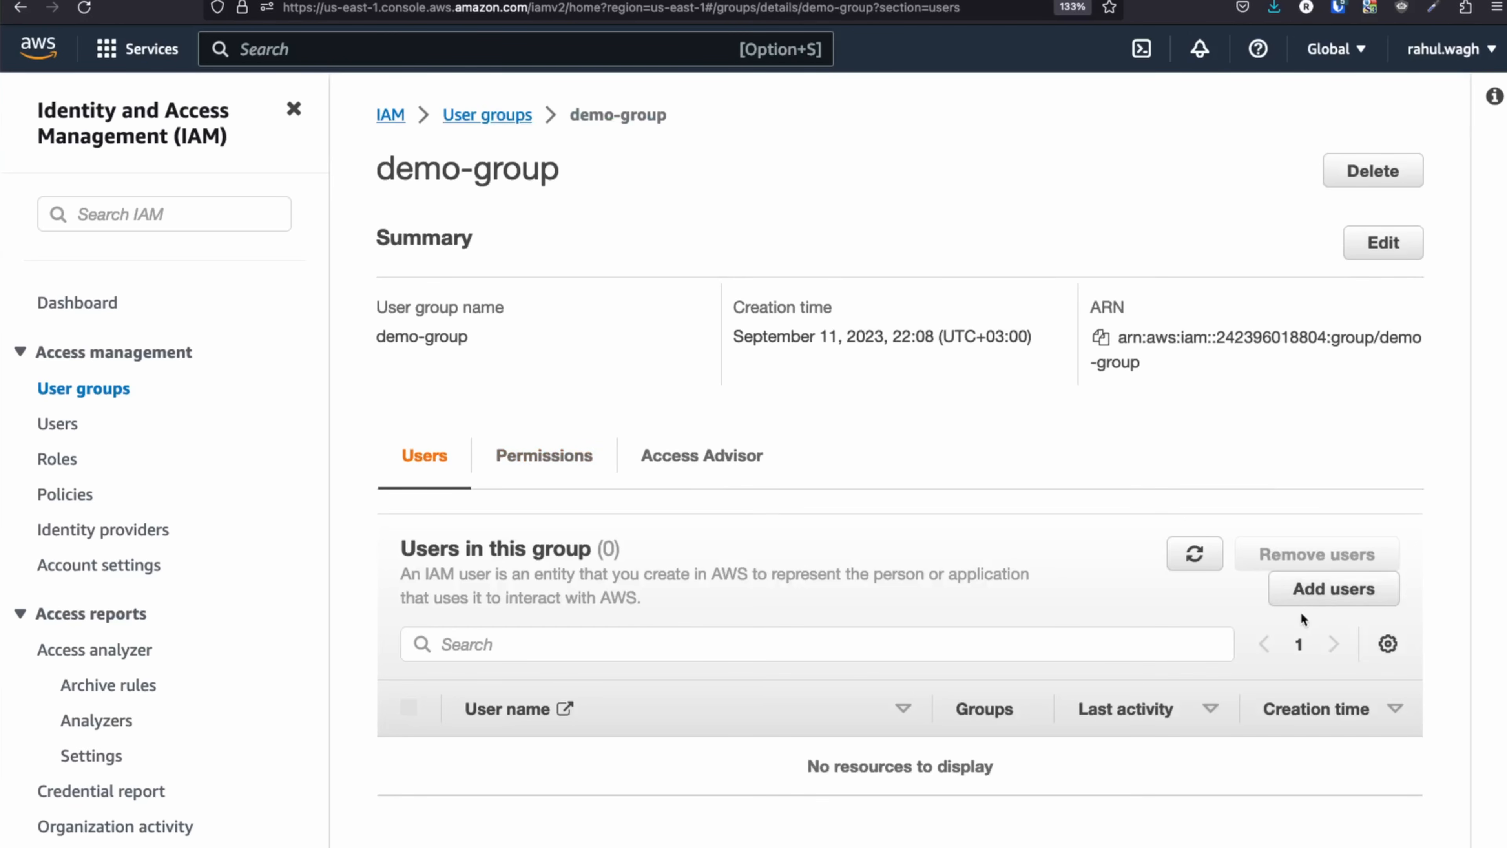
pyautogui.click(1316, 600)
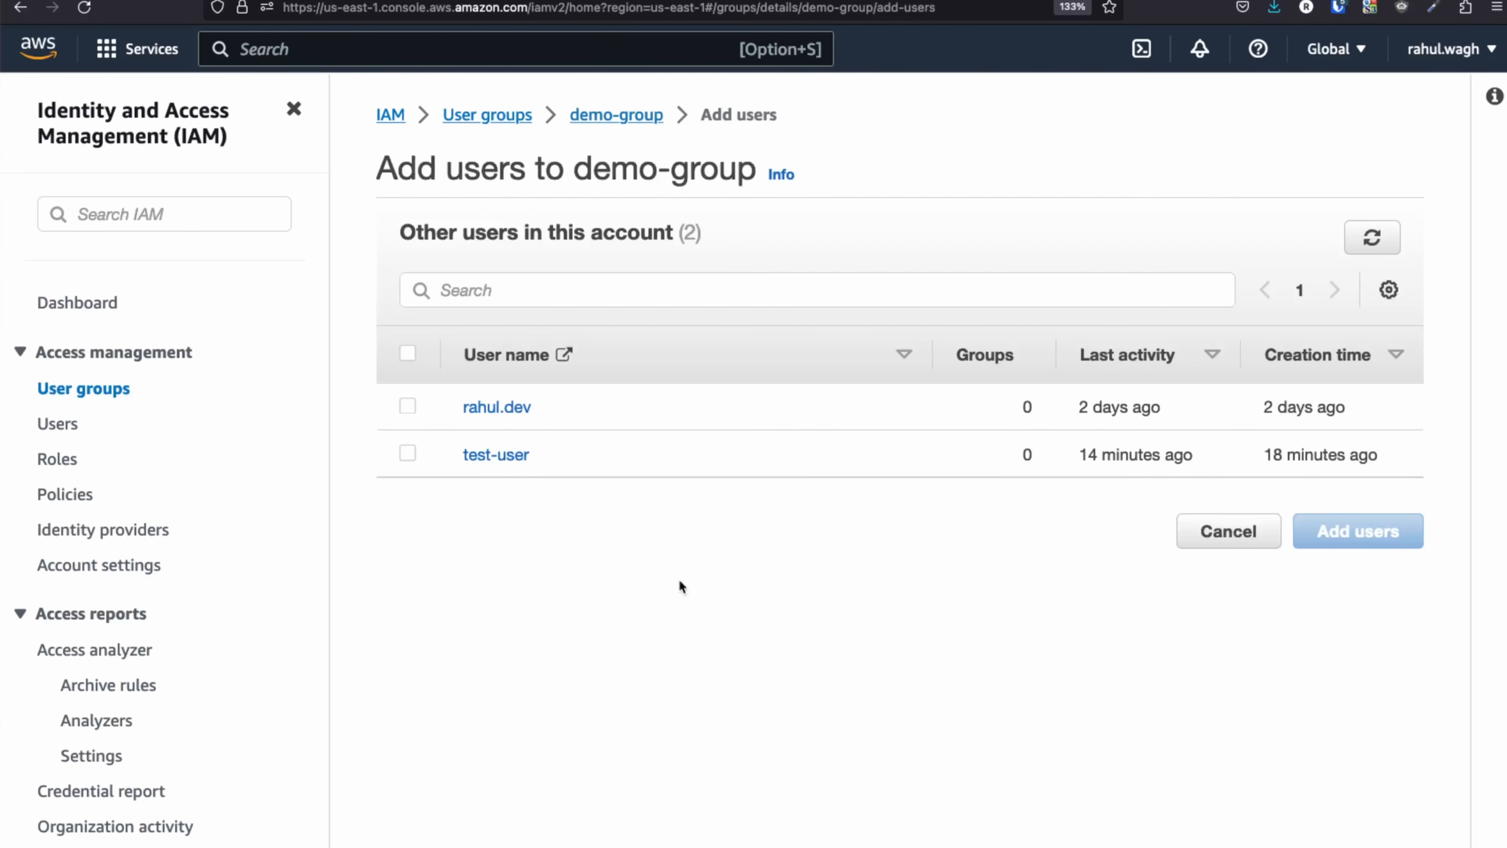
pyautogui.click(408, 454)
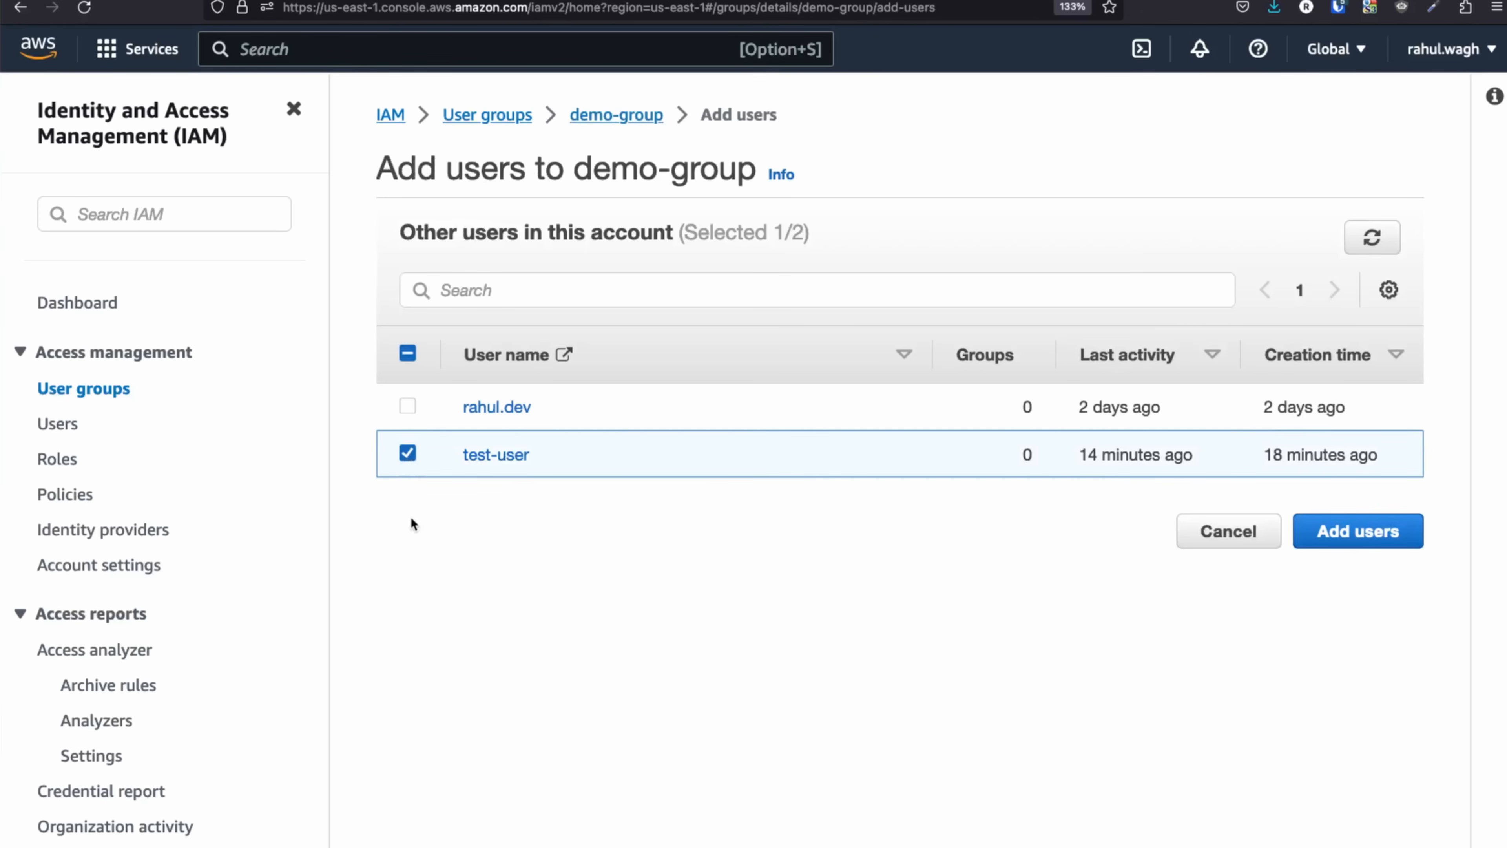
pyautogui.click(1378, 531)
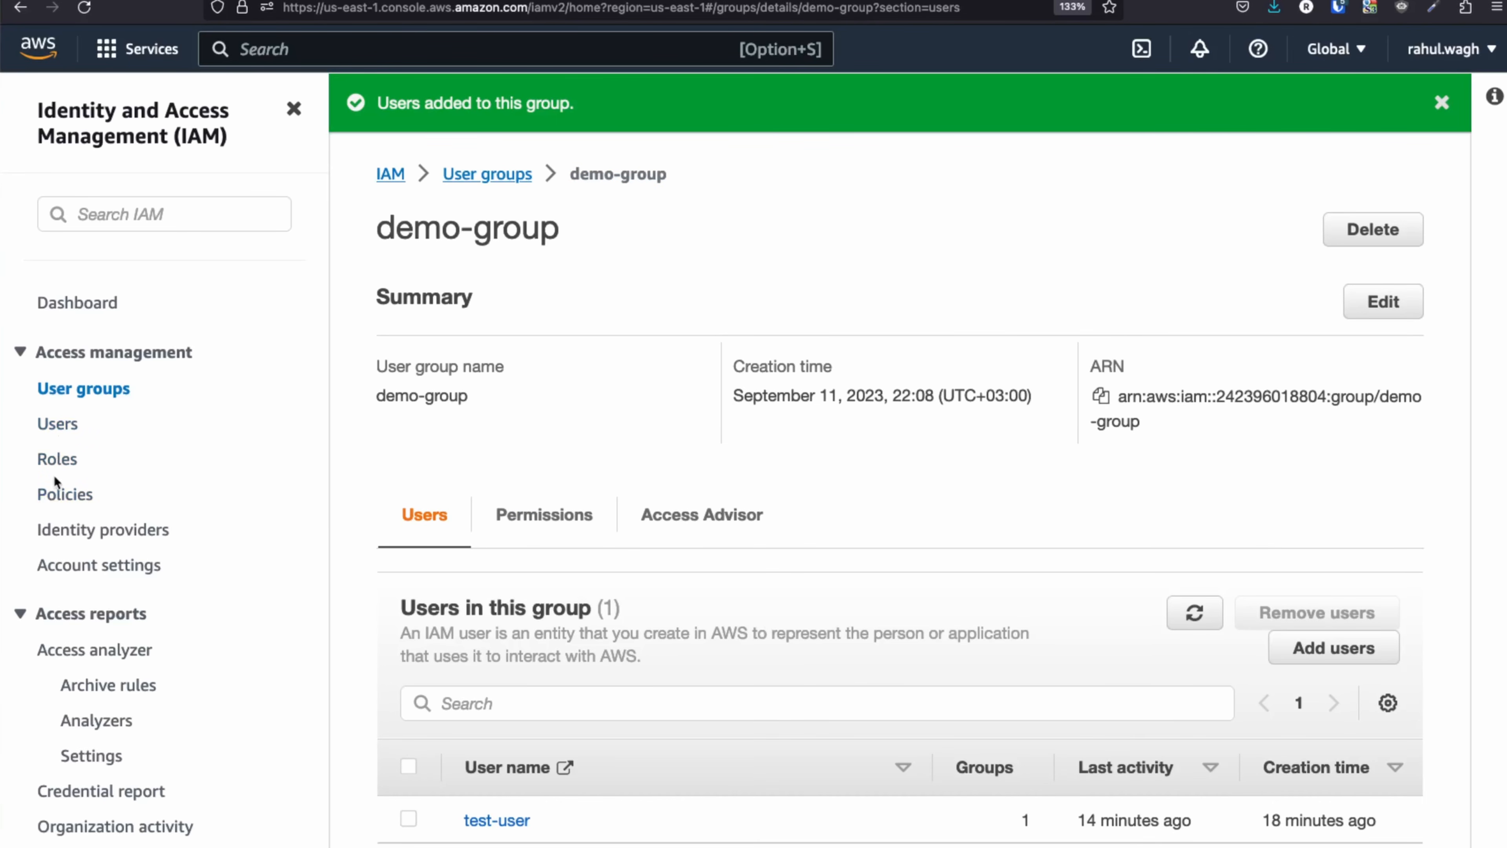
pyautogui.click(84, 389)
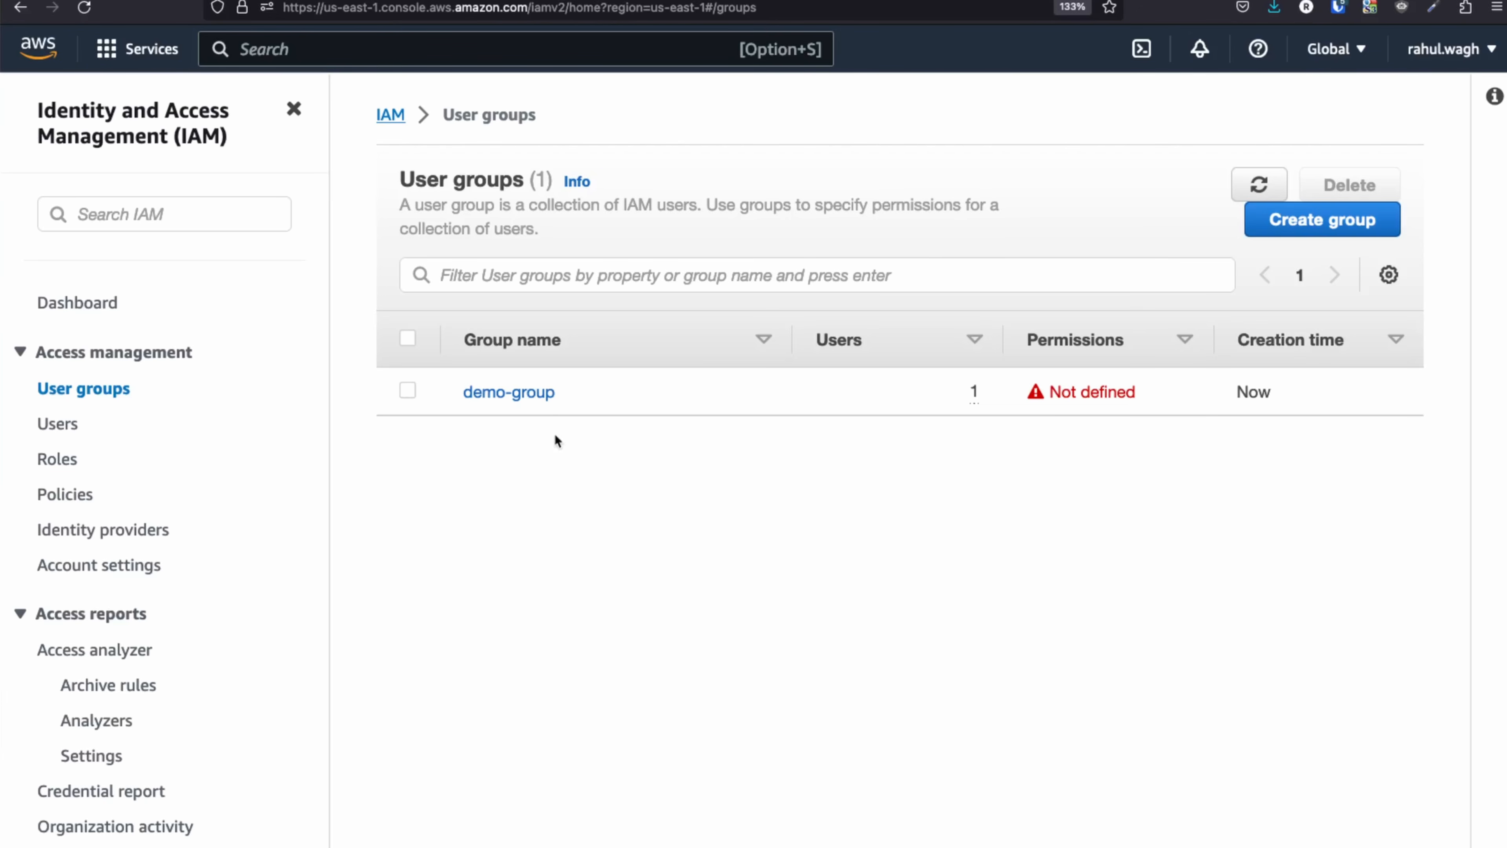
# Open demo-group's Permissions tab to confirm it has 0 attached policies, glancing at the Add permissions options.
pyautogui.click(517, 392)
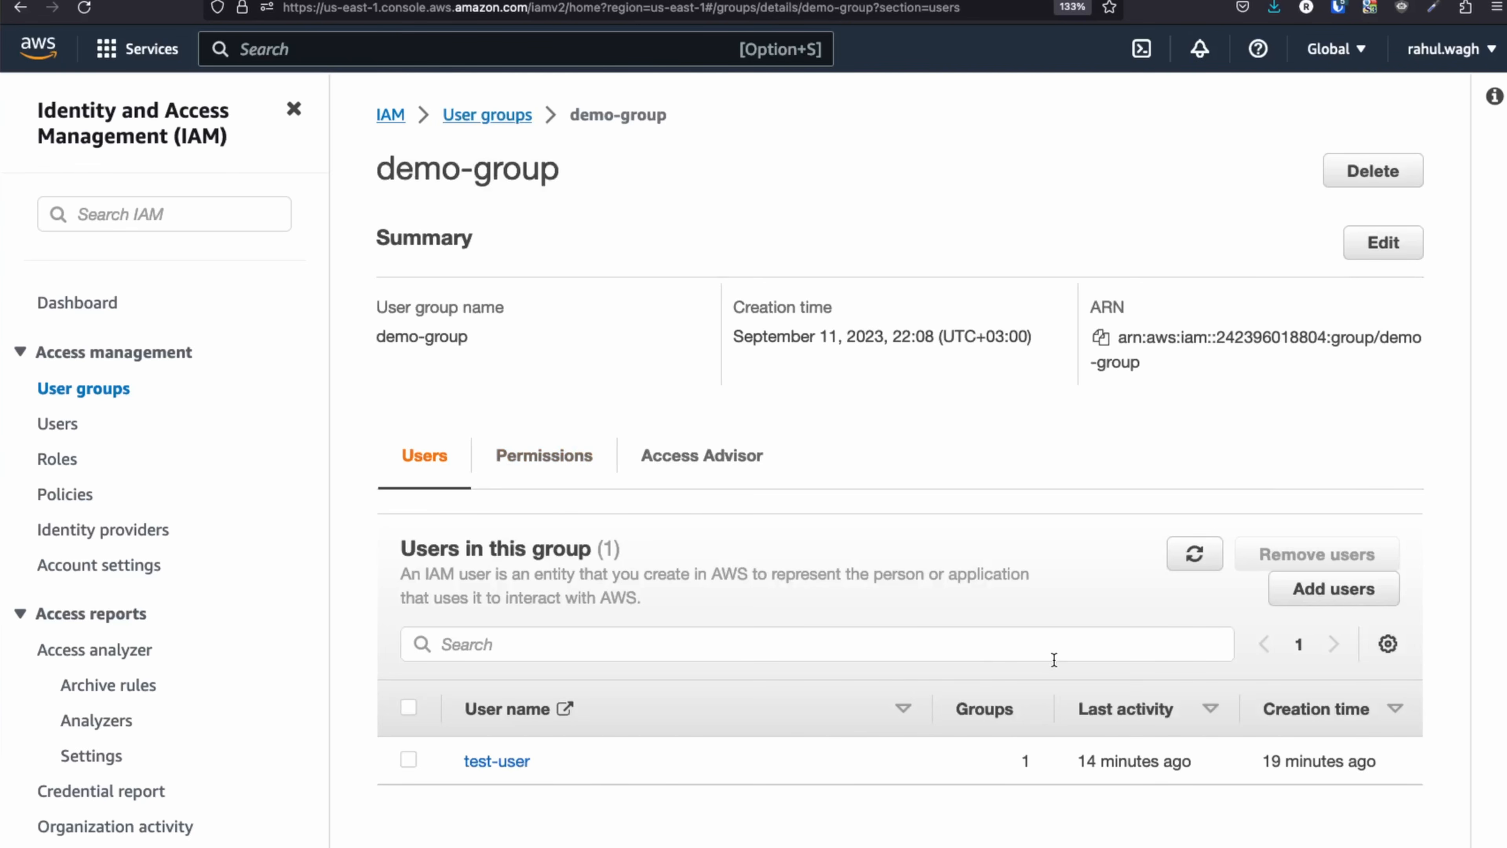
pyautogui.click(551, 456)
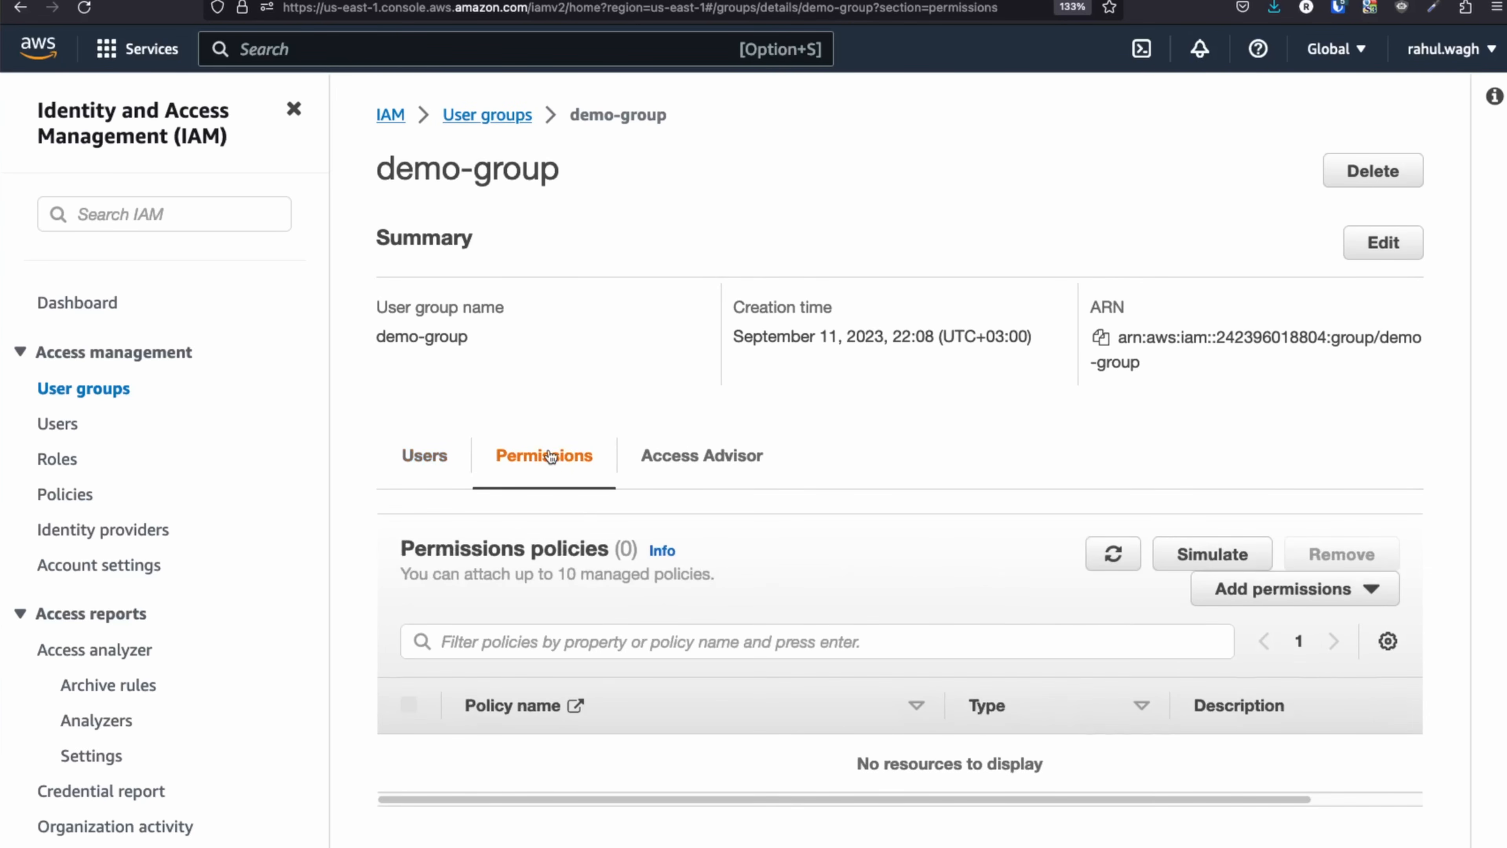
pyautogui.click(1359, 594)
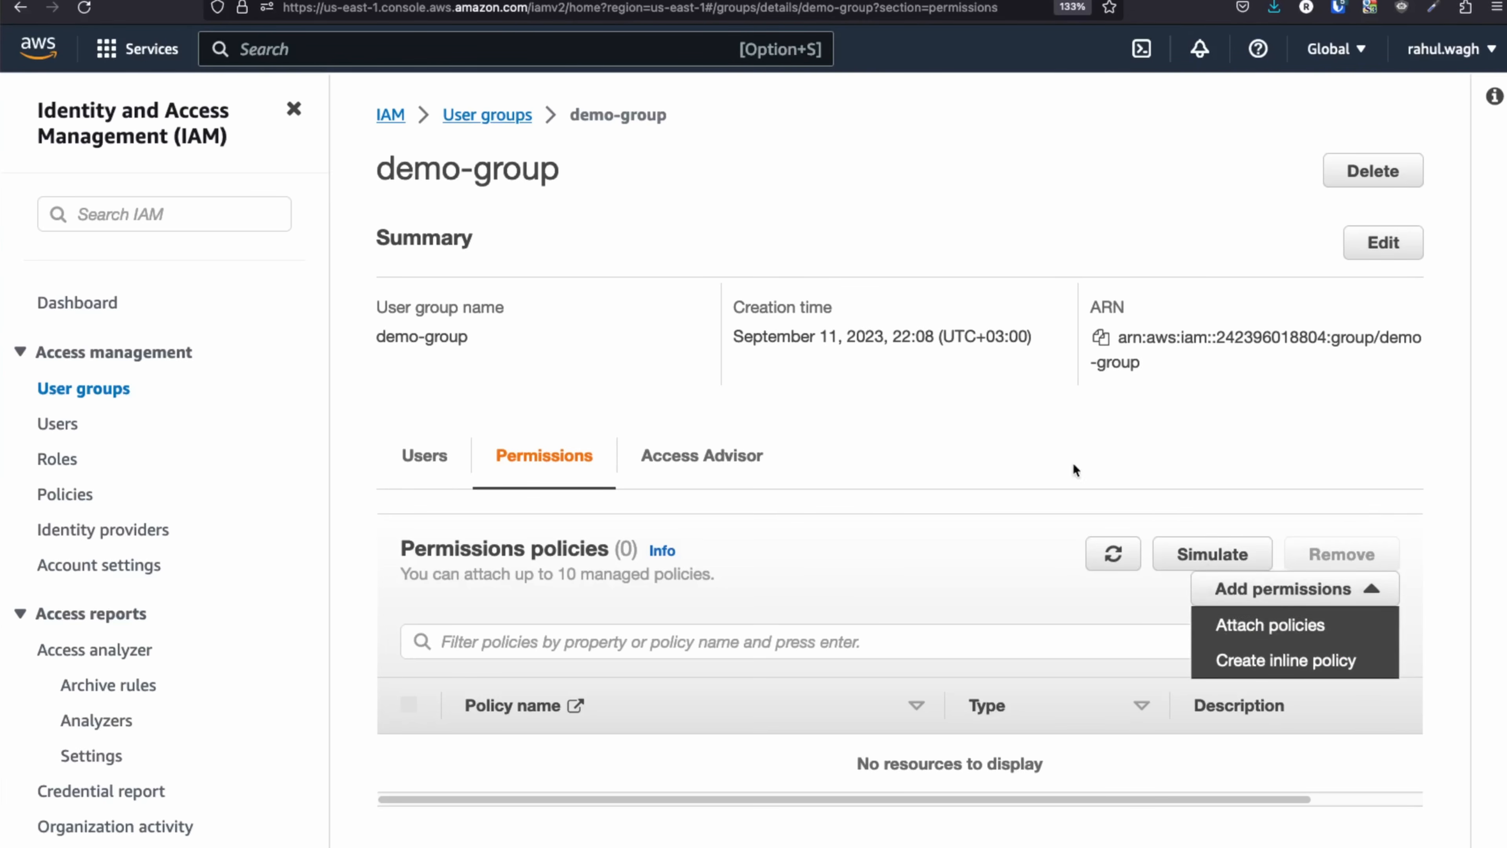
pyautogui.click(1064, 467)
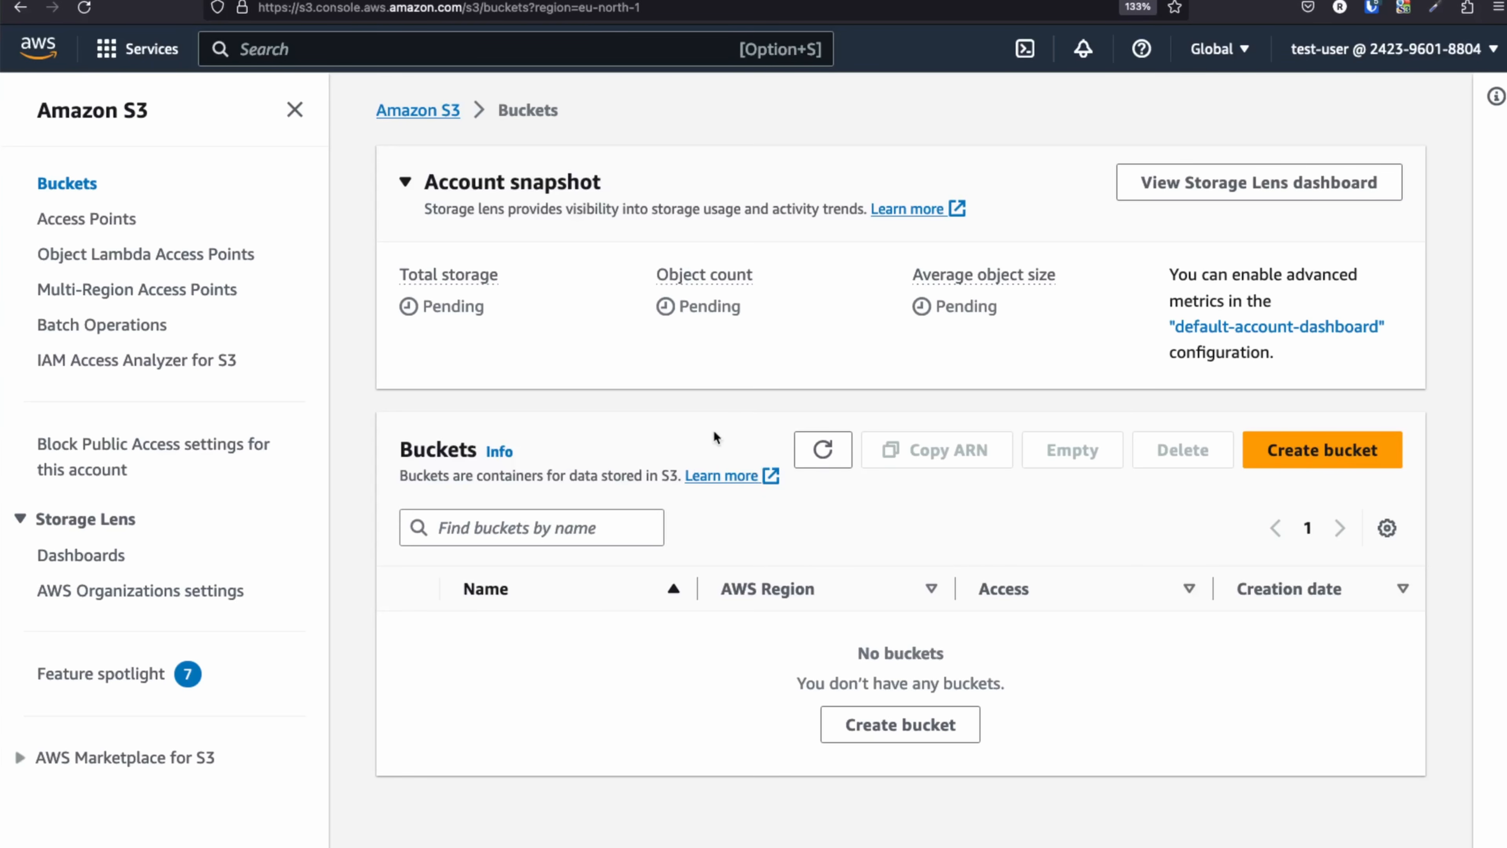
# Reload test-user's S3 Buckets page and highlight the no-permission error.
pyautogui.click(84, 8)
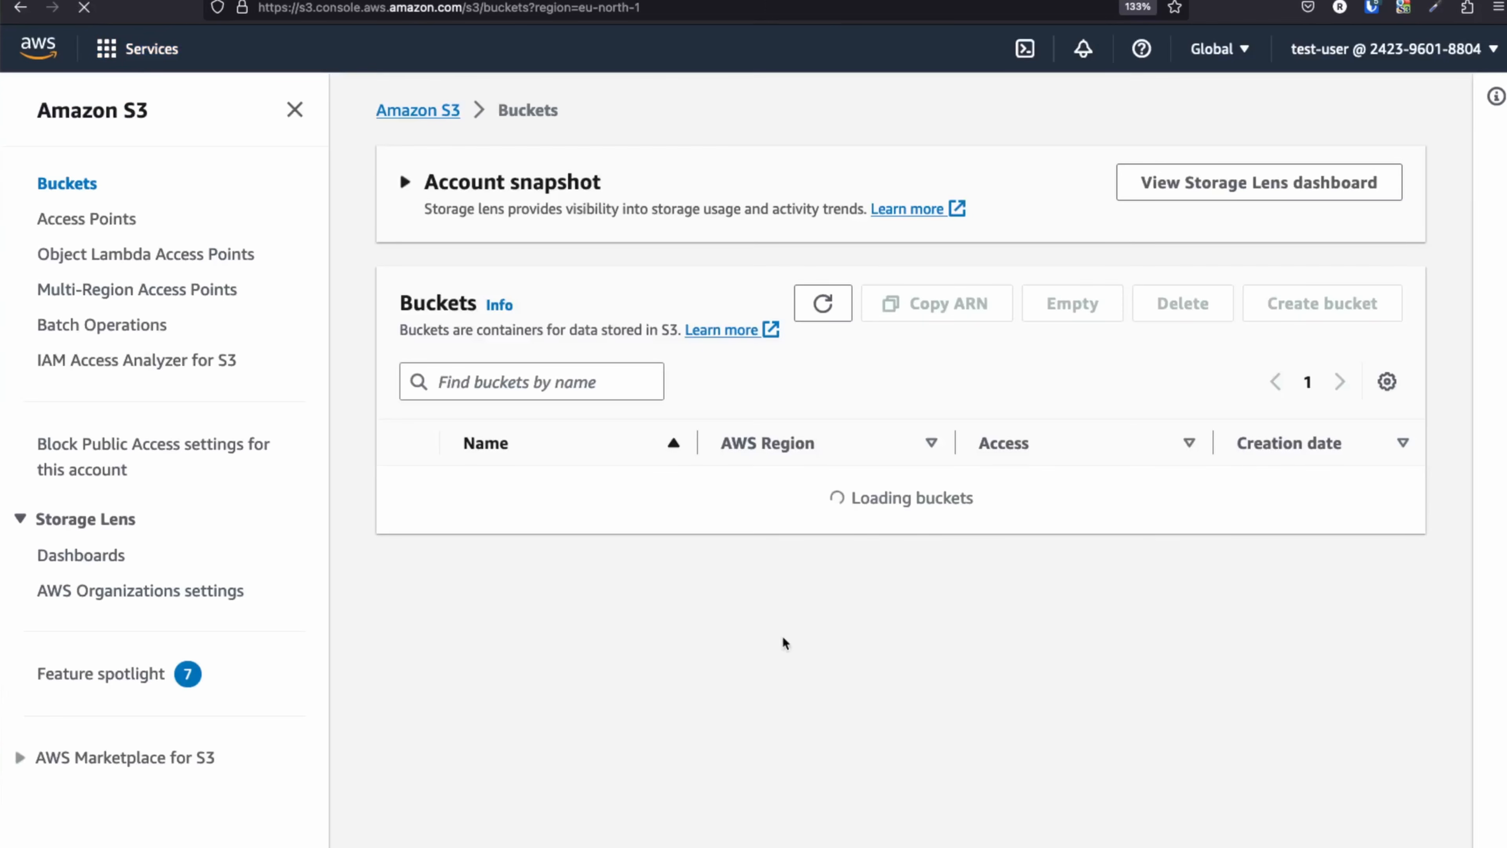
pyautogui.moveTo(472, 519); pyautogui.dragTo(1163, 631)
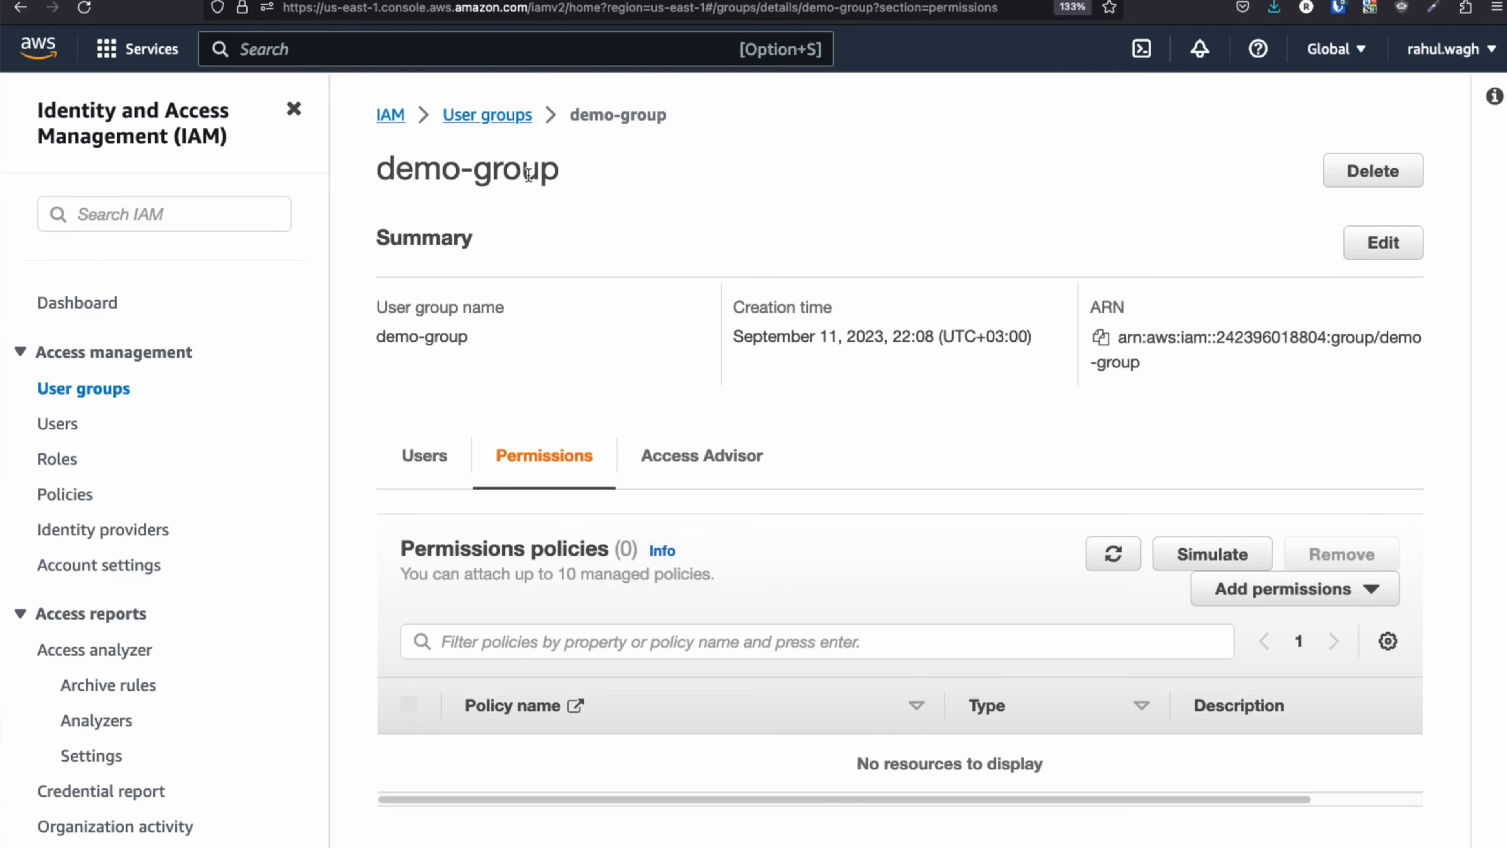
# Attach the existing test-user-allow-s3-access policy to demo-group.
pyautogui.click(1346, 597)
pyautogui.click(1324, 639)
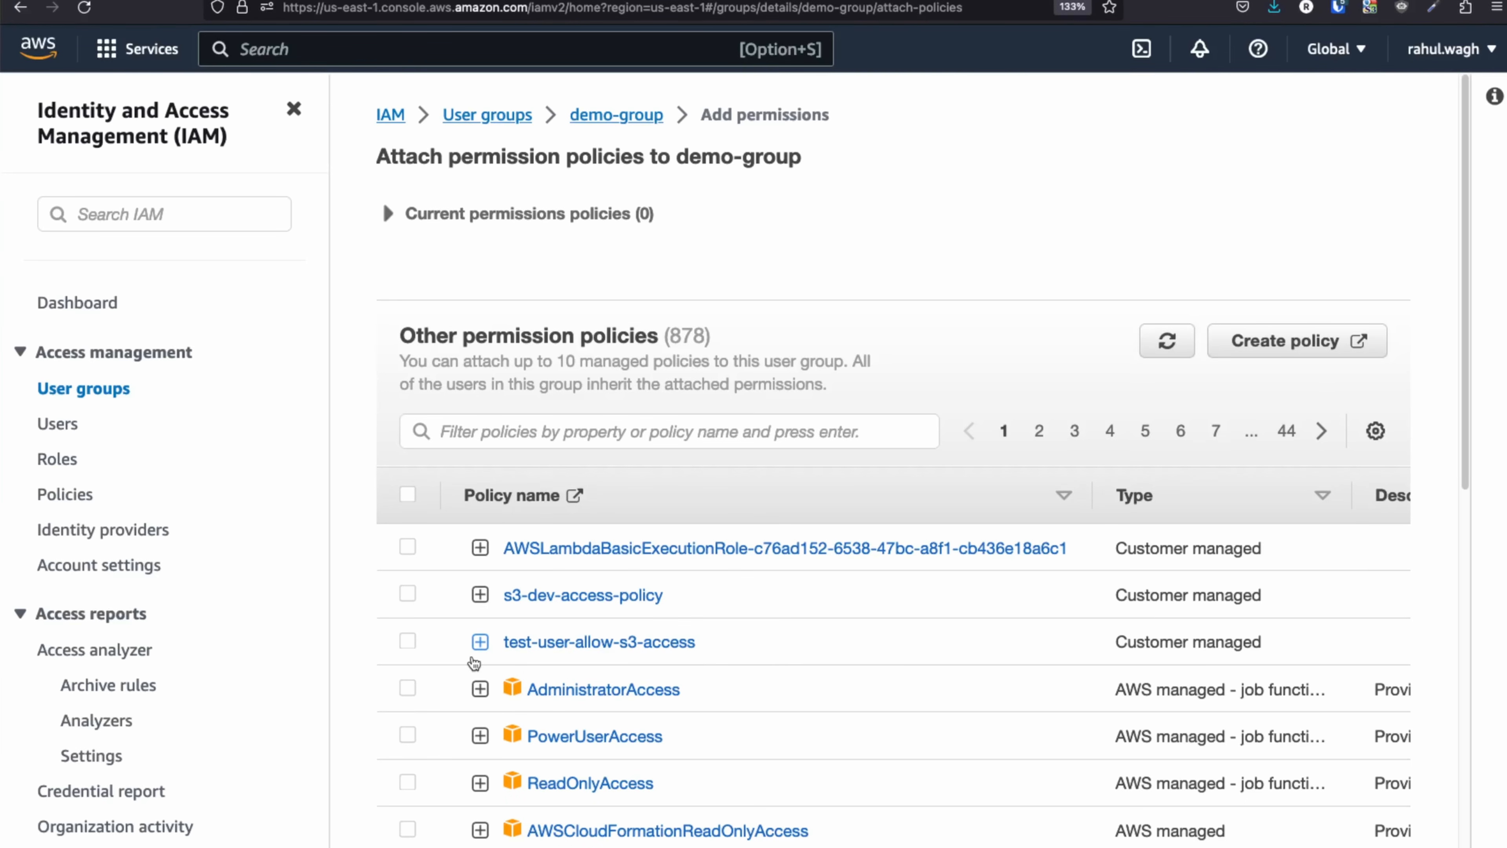
pyautogui.click(408, 641)
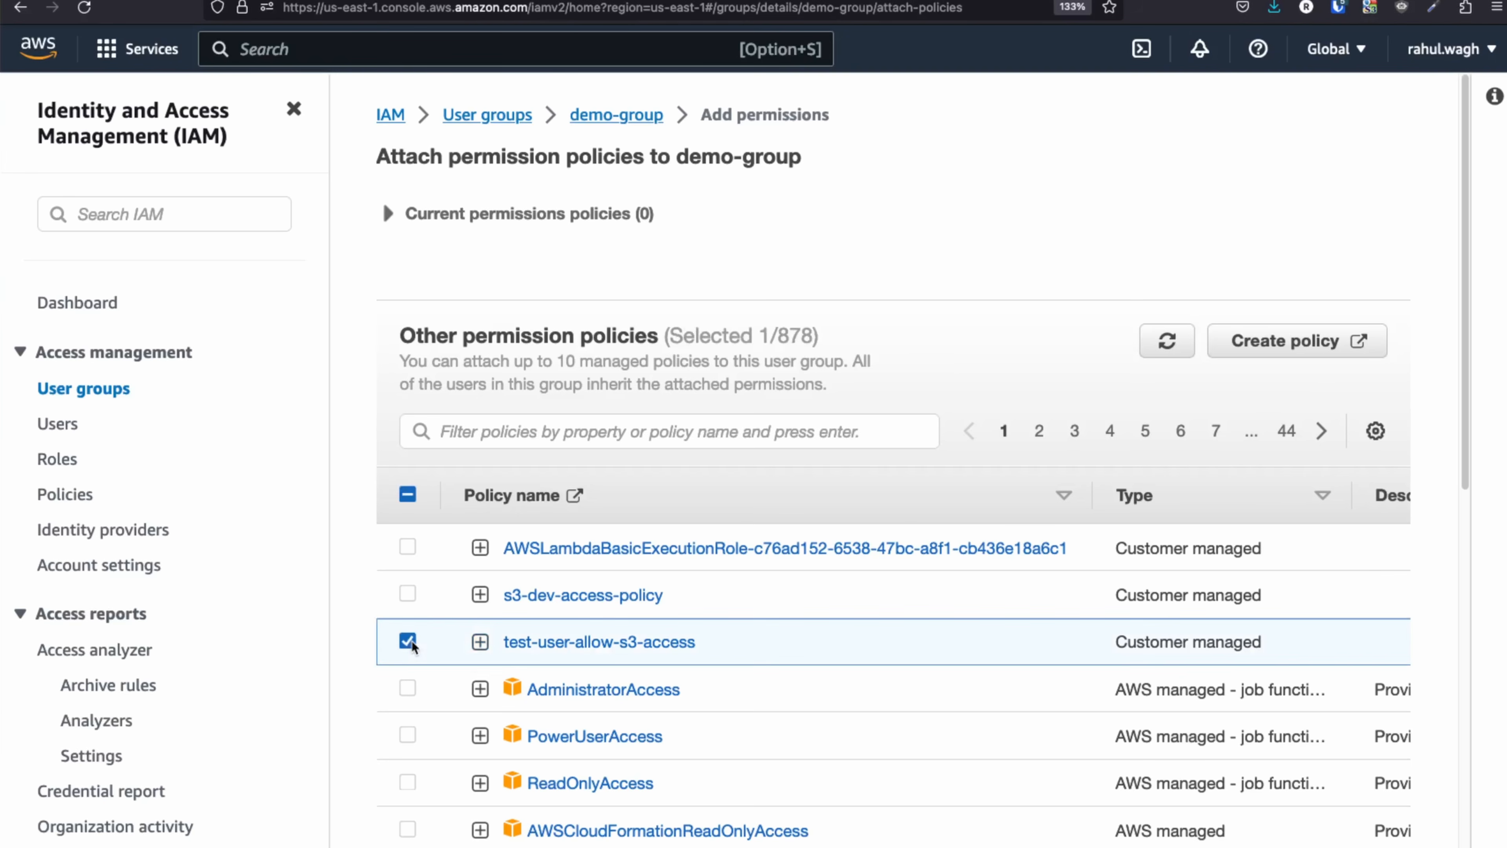
pyautogui.scroll(-10, 941, 682)
pyautogui.scroll(-2, 941, 682)
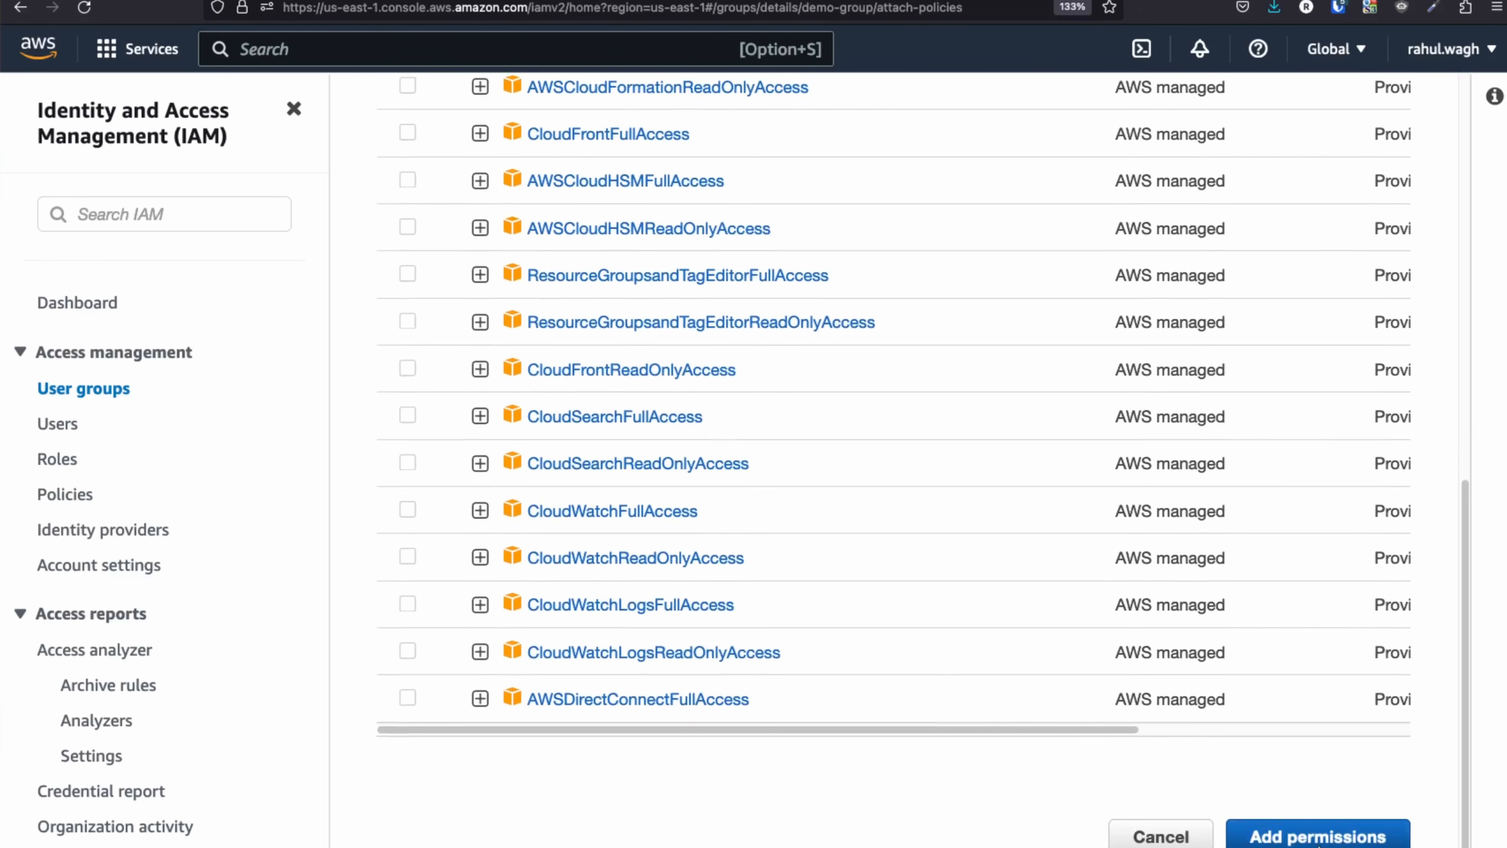
pyautogui.click(1318, 837)
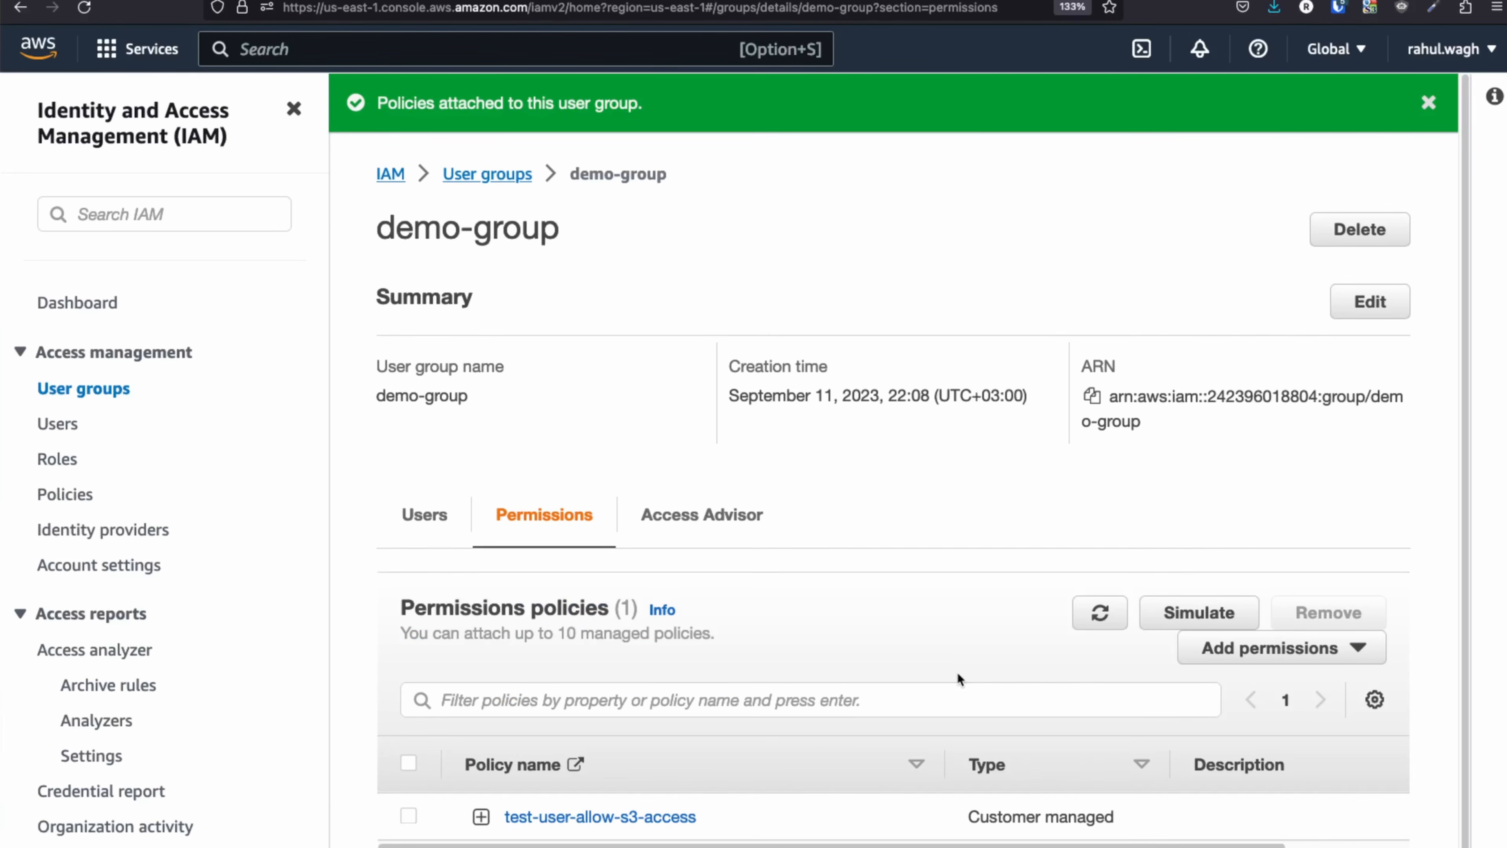
# Highlight the demo-group heading and expand the policy to highlight its JSON statement, lines 2–9.
pyautogui.scroll(-1, 957, 674)
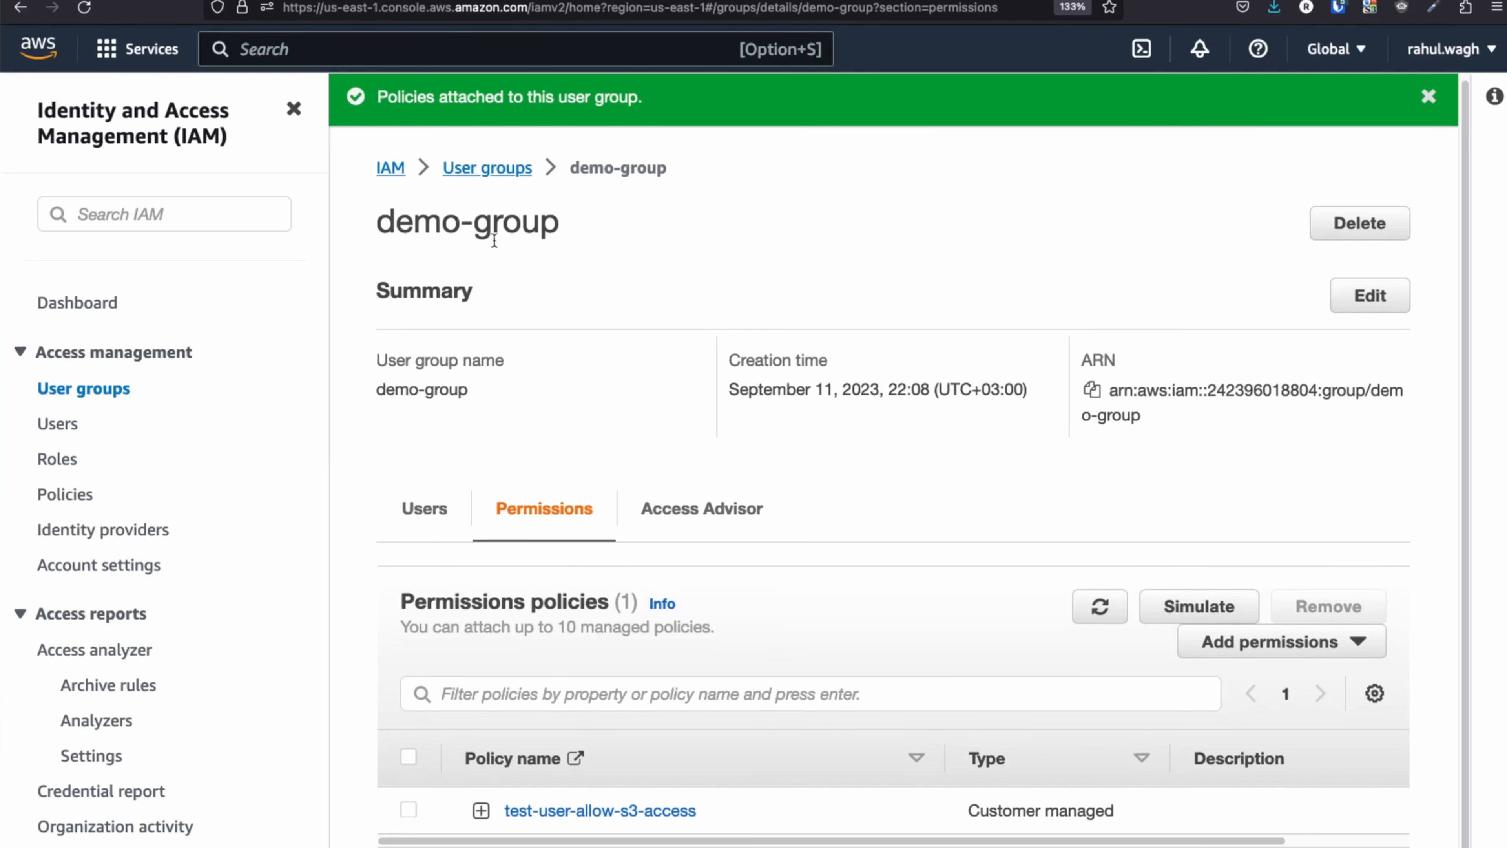
pyautogui.moveTo(573, 227); pyautogui.dragTo(376, 224)
pyautogui.click(481, 810)
pyautogui.scroll(-8, 630, 570)
pyautogui.moveTo(631, 587); pyautogui.dragTo(428, 428)
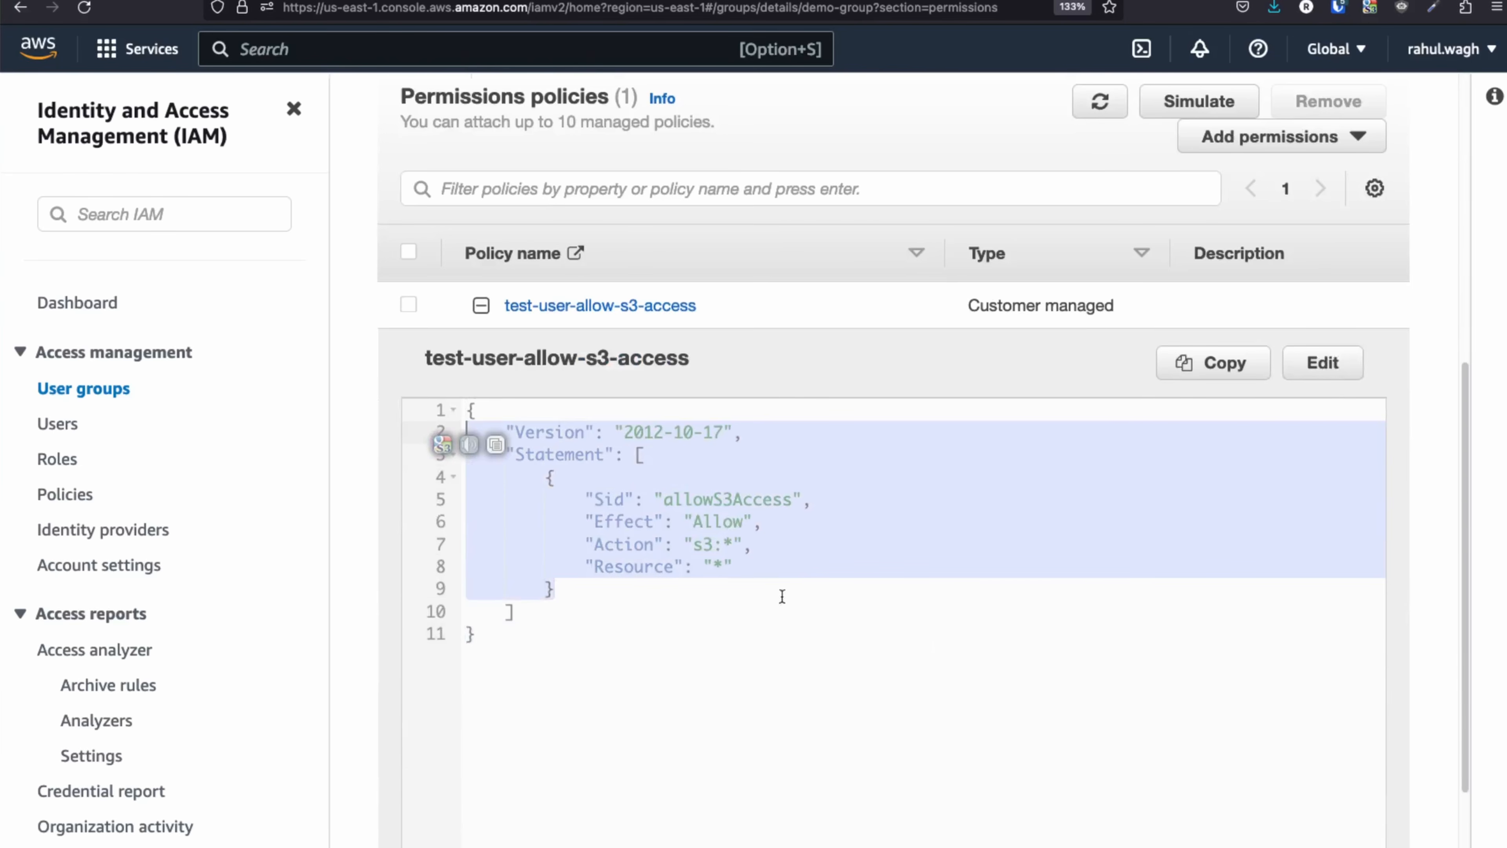
pyautogui.scroll(4, 947, 679)
pyautogui.scroll(4, 487, 312)
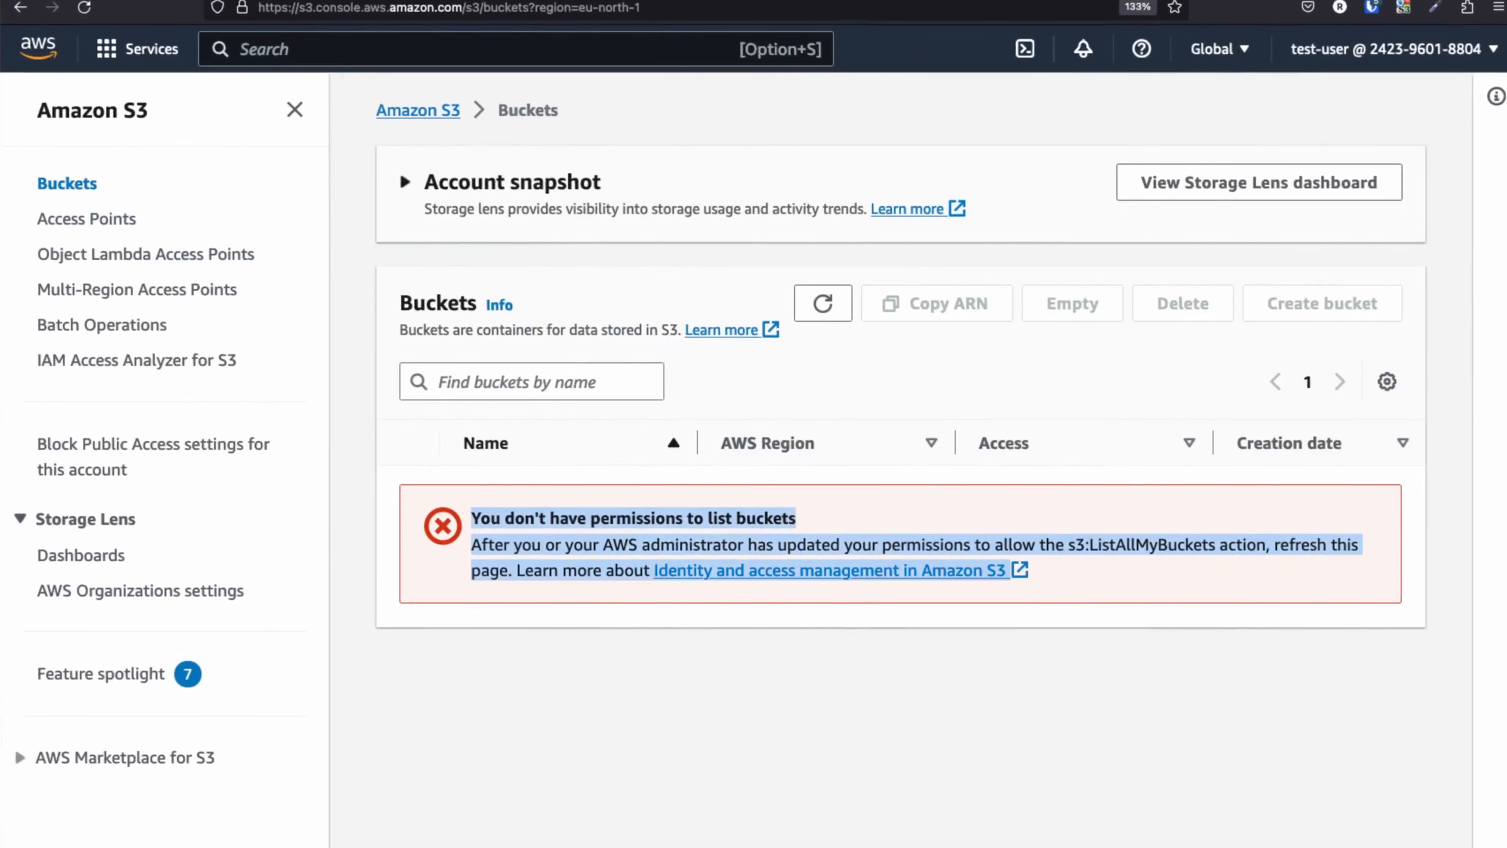
# Reload test-user's S3 Buckets page, which now lists buckets without error and shows none.
pyautogui.click(780, 694)
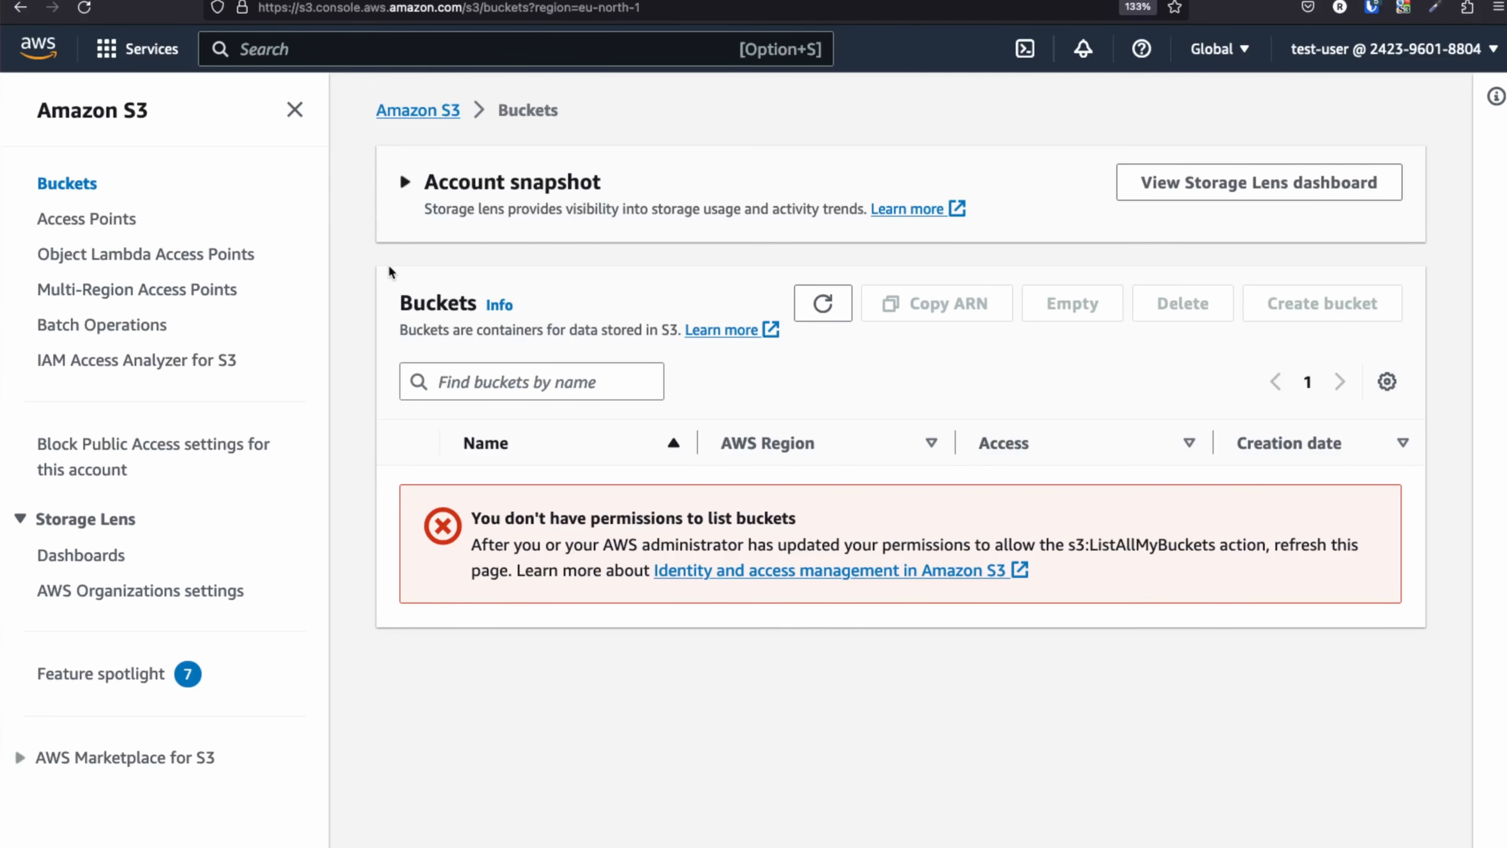
pyautogui.click(81, 16)
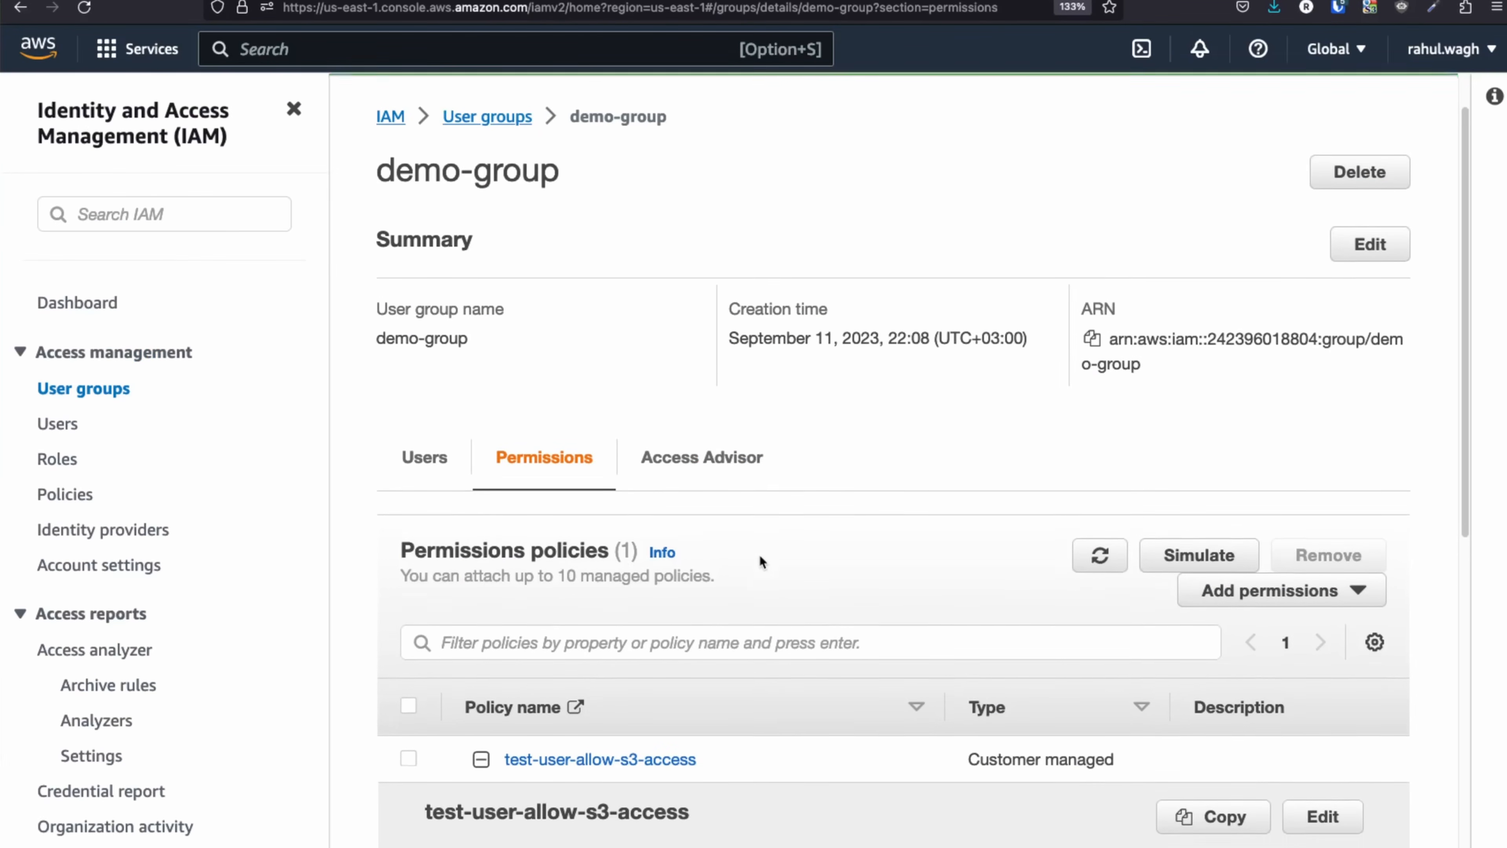
# Confirm demo-group lists test-user, then advance the slide to show access to an approved S3 bucket.
pyautogui.scroll(-3, 762, 563)
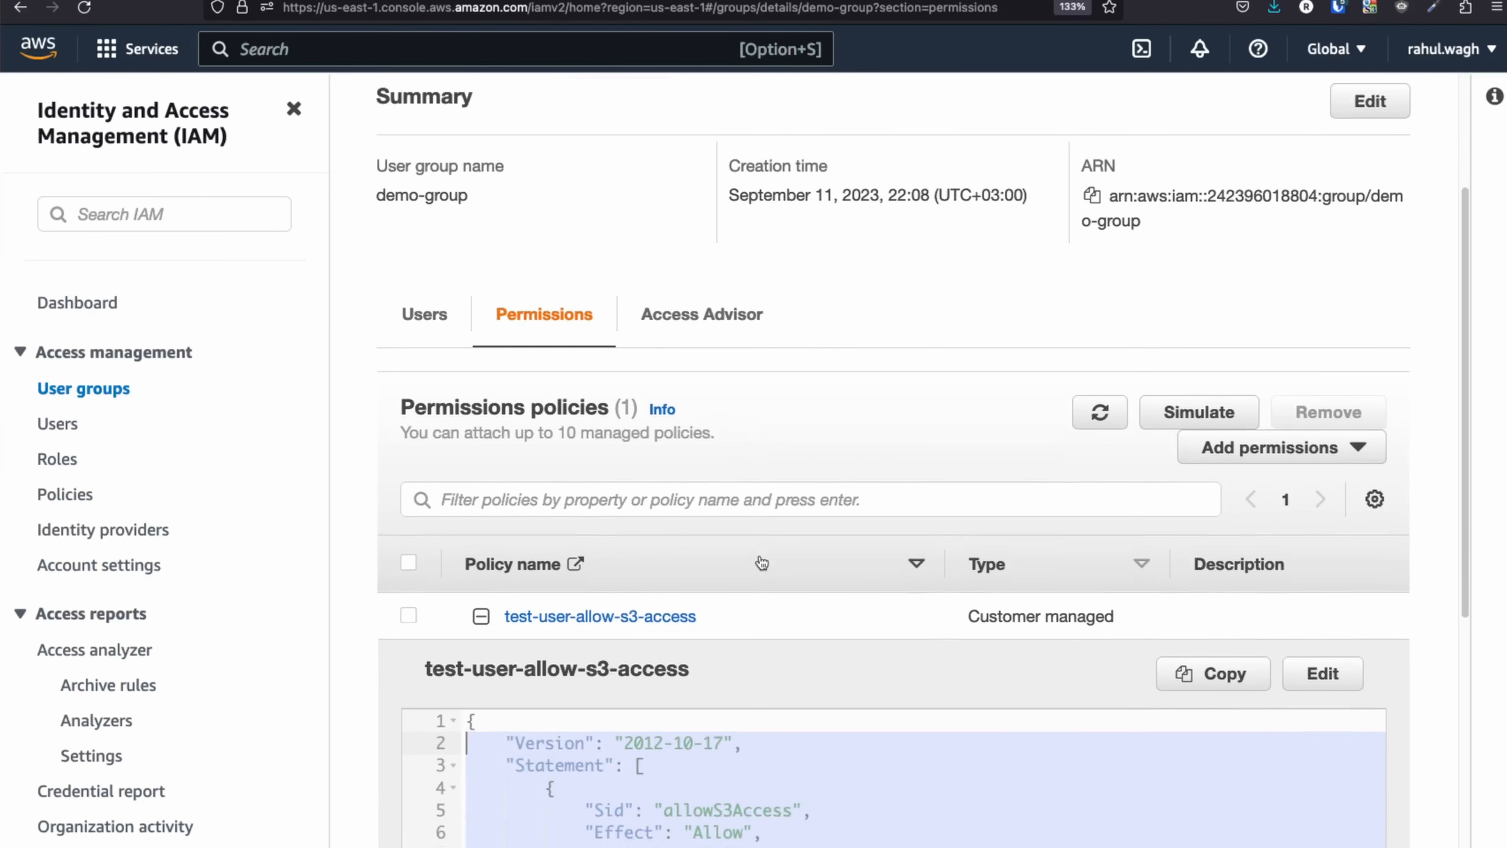
pyautogui.scroll(-1, 762, 563)
pyautogui.click(82, 389)
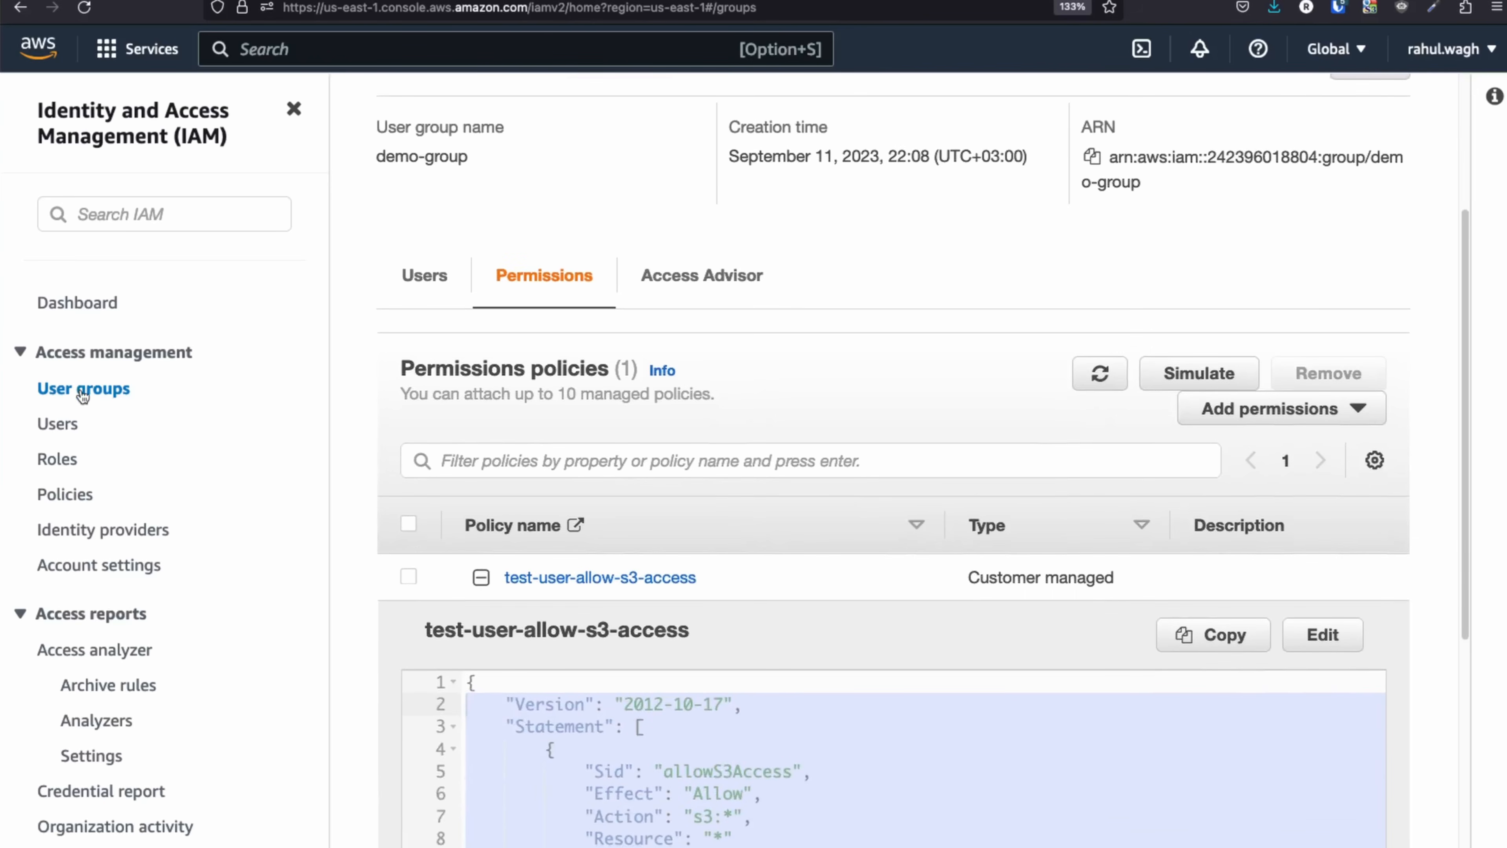
pyautogui.click(511, 393)
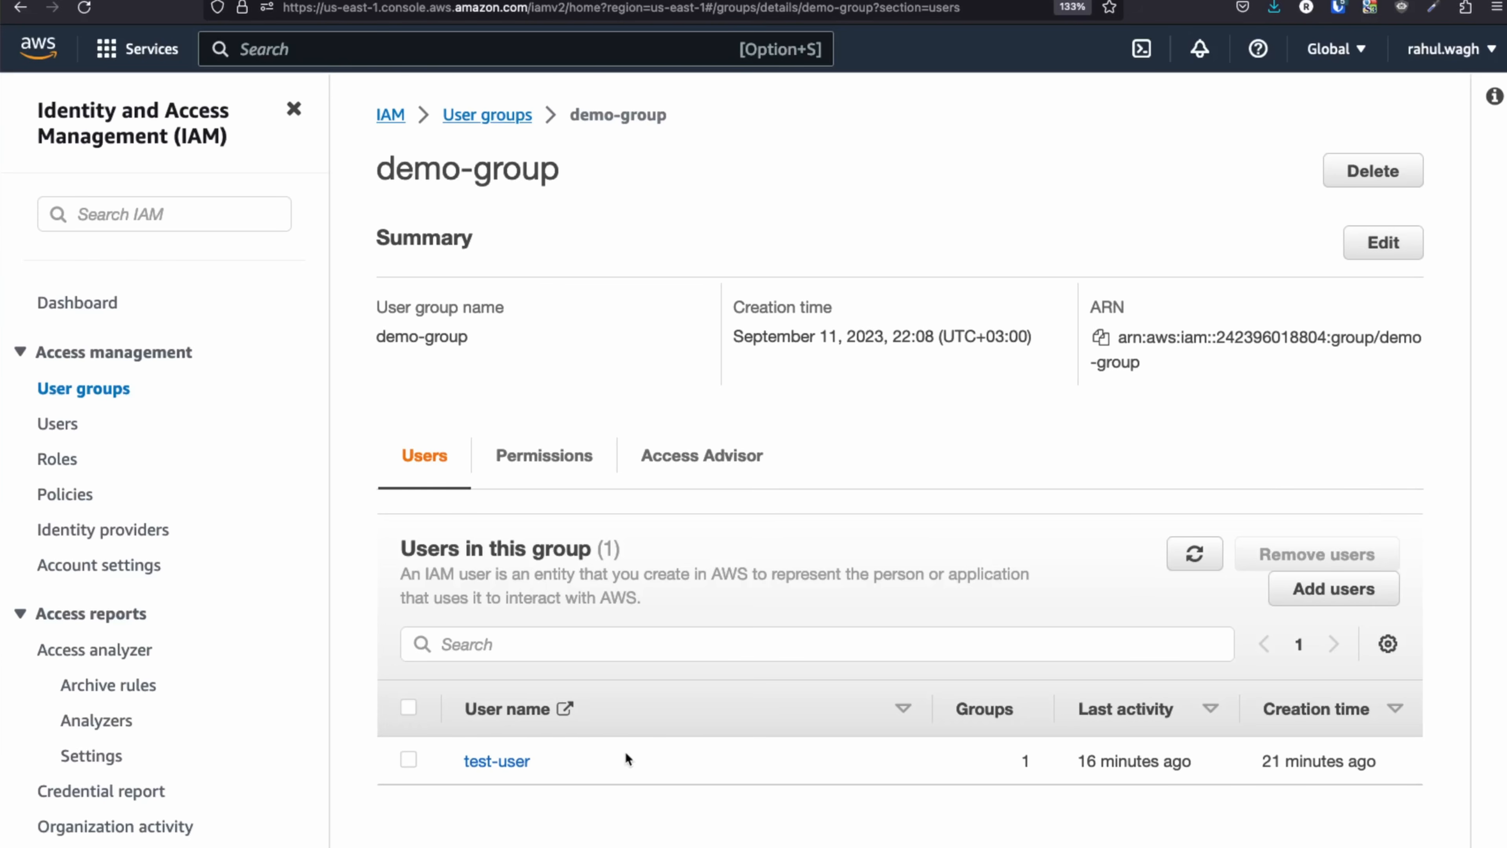
pyautogui.click(270, 1)
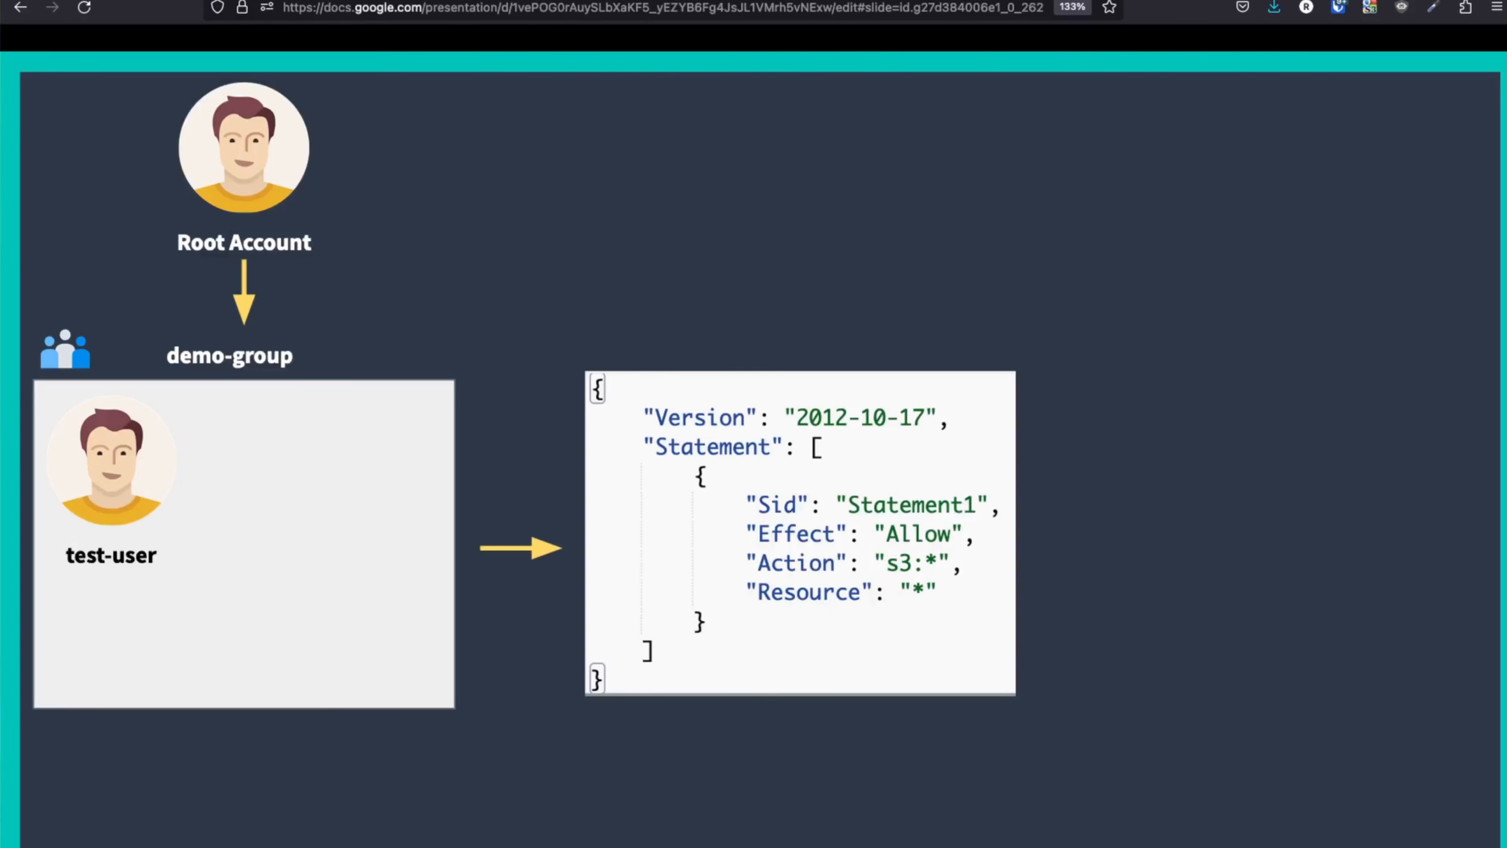
pyautogui.press('Right')
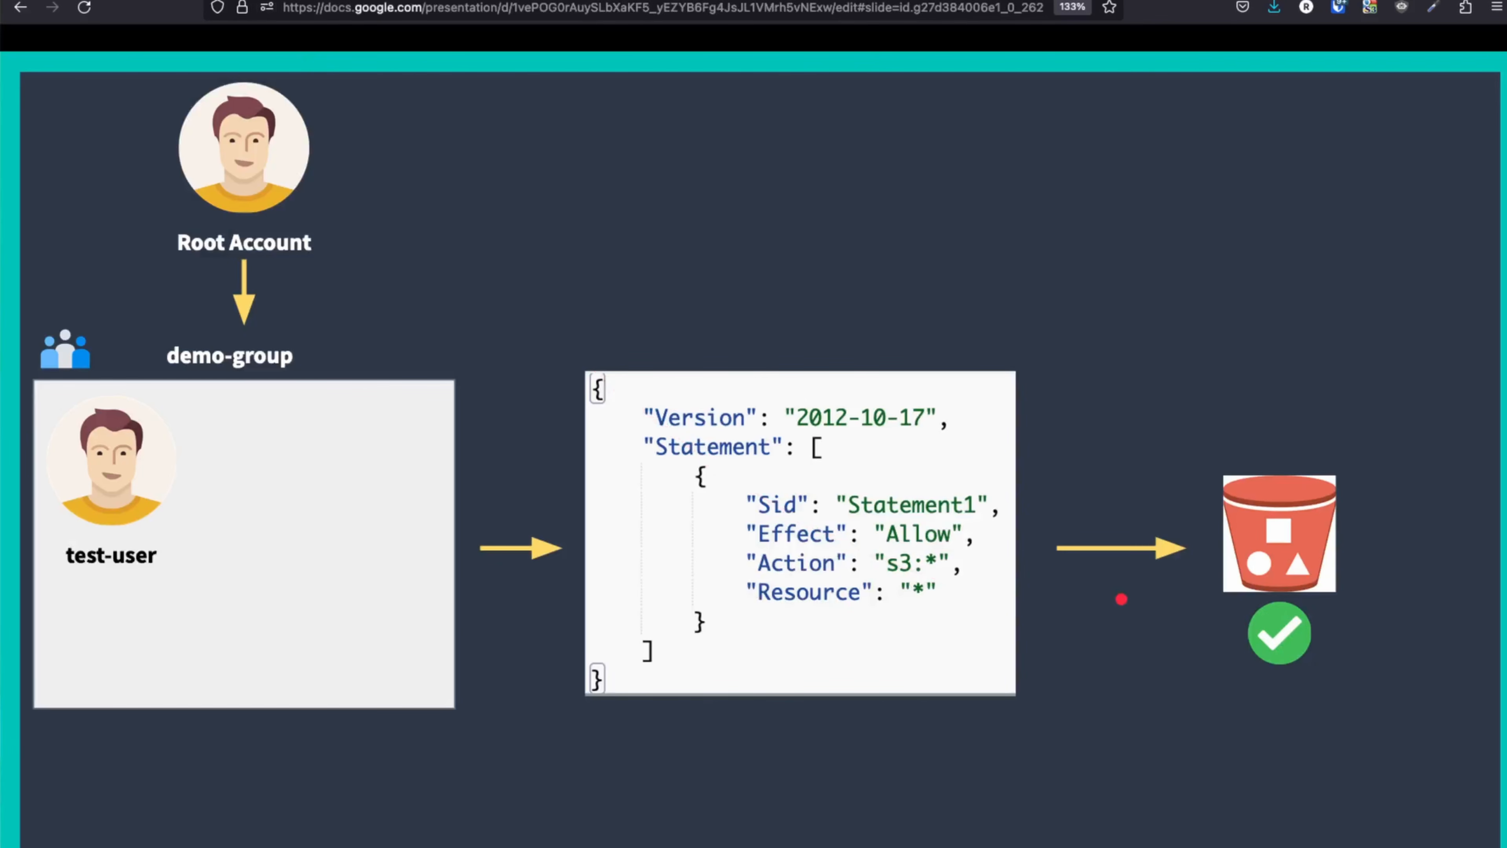